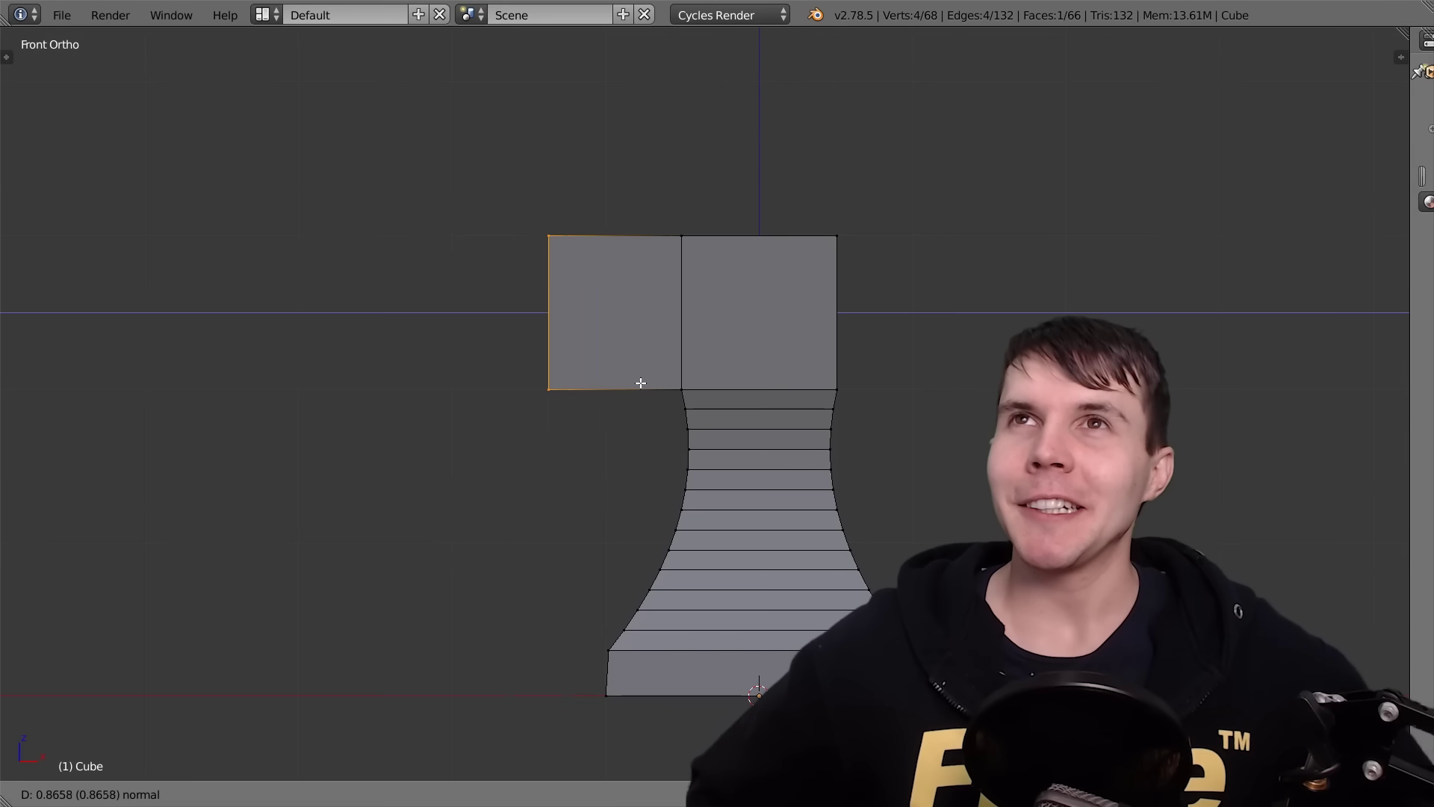
# Move the extruded end face further left and add two centred loop cuts across the heel block
pyautogui.click(611, 400)
pyautogui.hotkey('ctrl', 'r')
pyautogui.scroll(1, 609, 404)
pyautogui.click(610, 404)
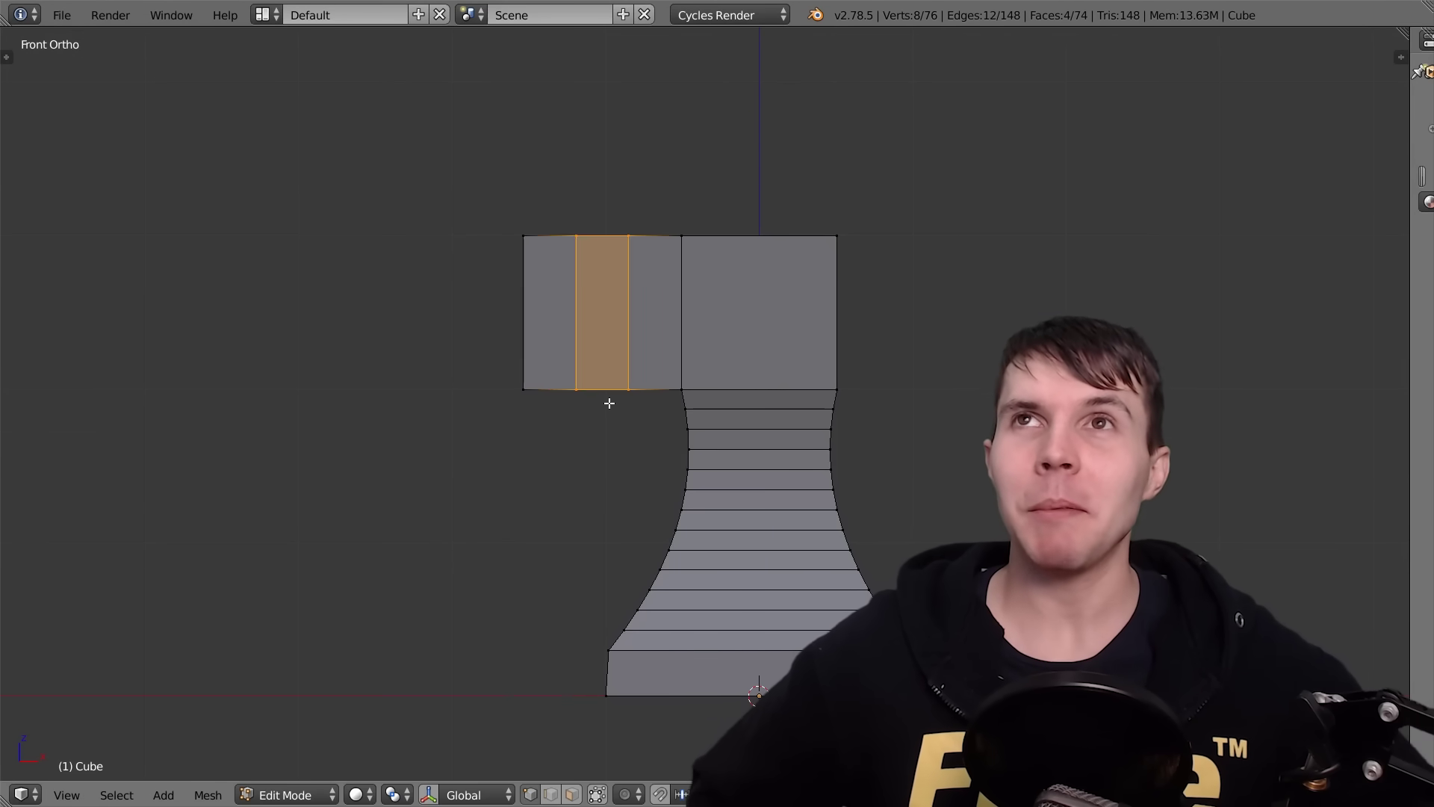
pyautogui.rightClick(609, 401)
# Move the heel's two bottom-left vertices vertically with spherical proportional falloff
pyautogui.moveTo(474, 340); pyautogui.dragTo(598, 426)
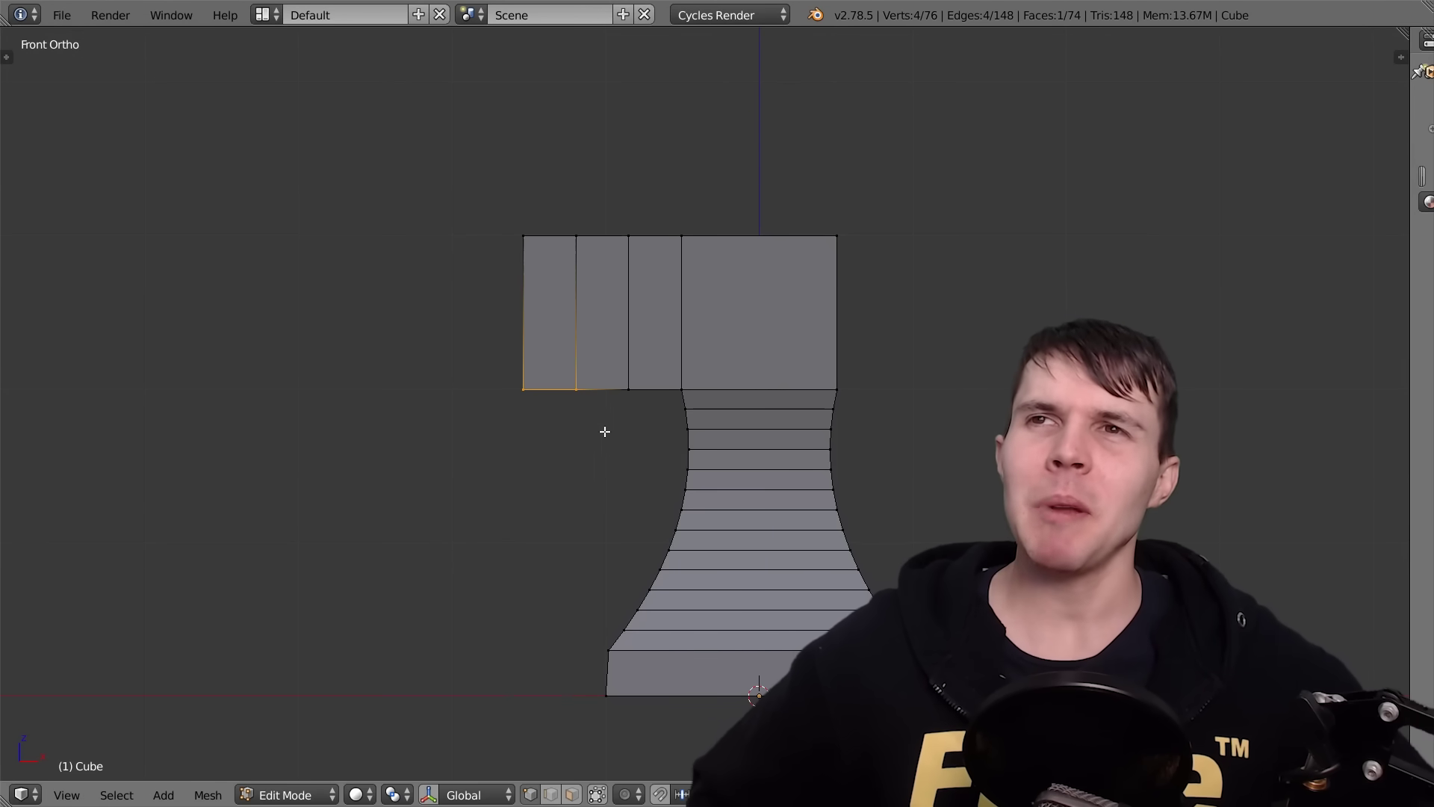
pyautogui.press('g')
pyautogui.press('z')
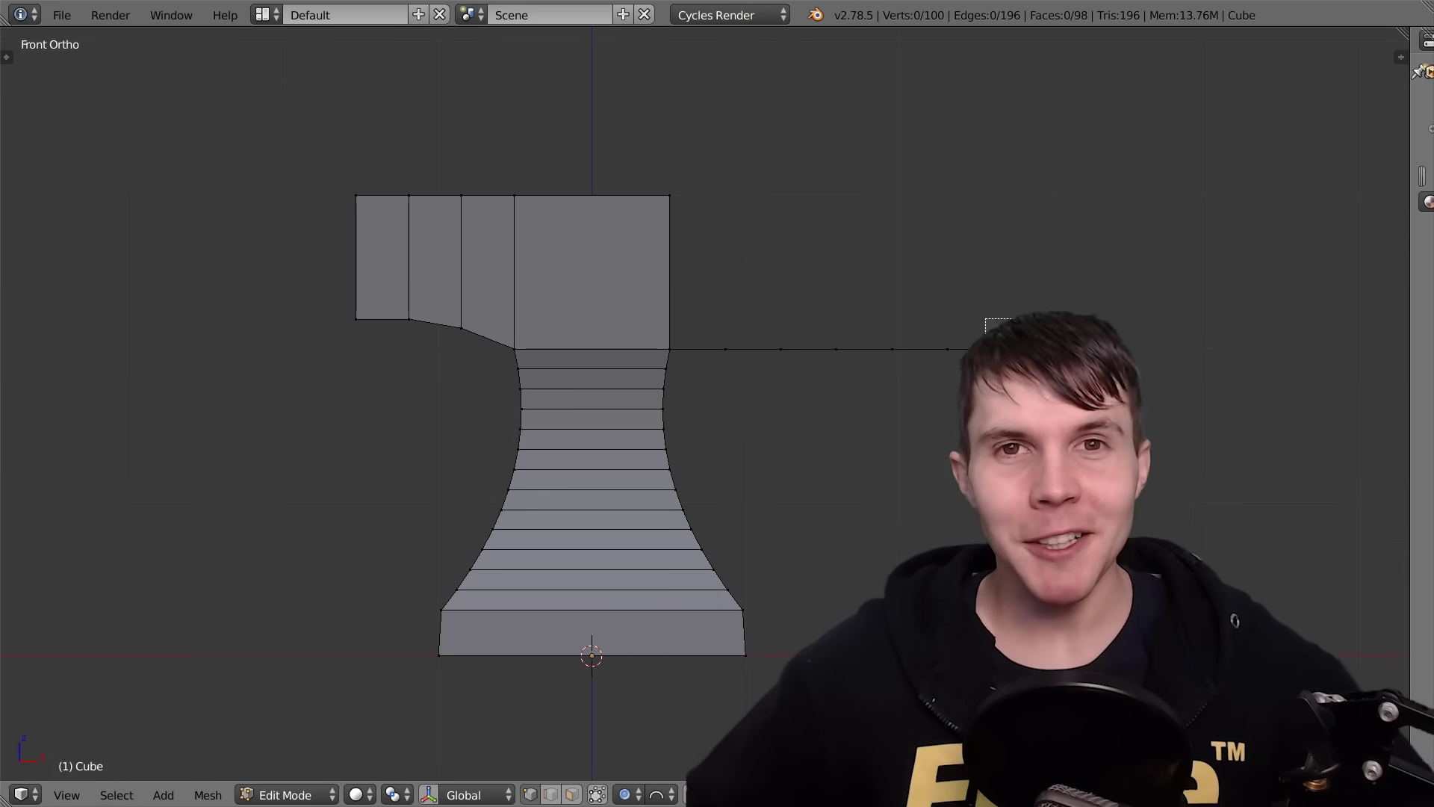
pyautogui.hotkey('shift', 'o')
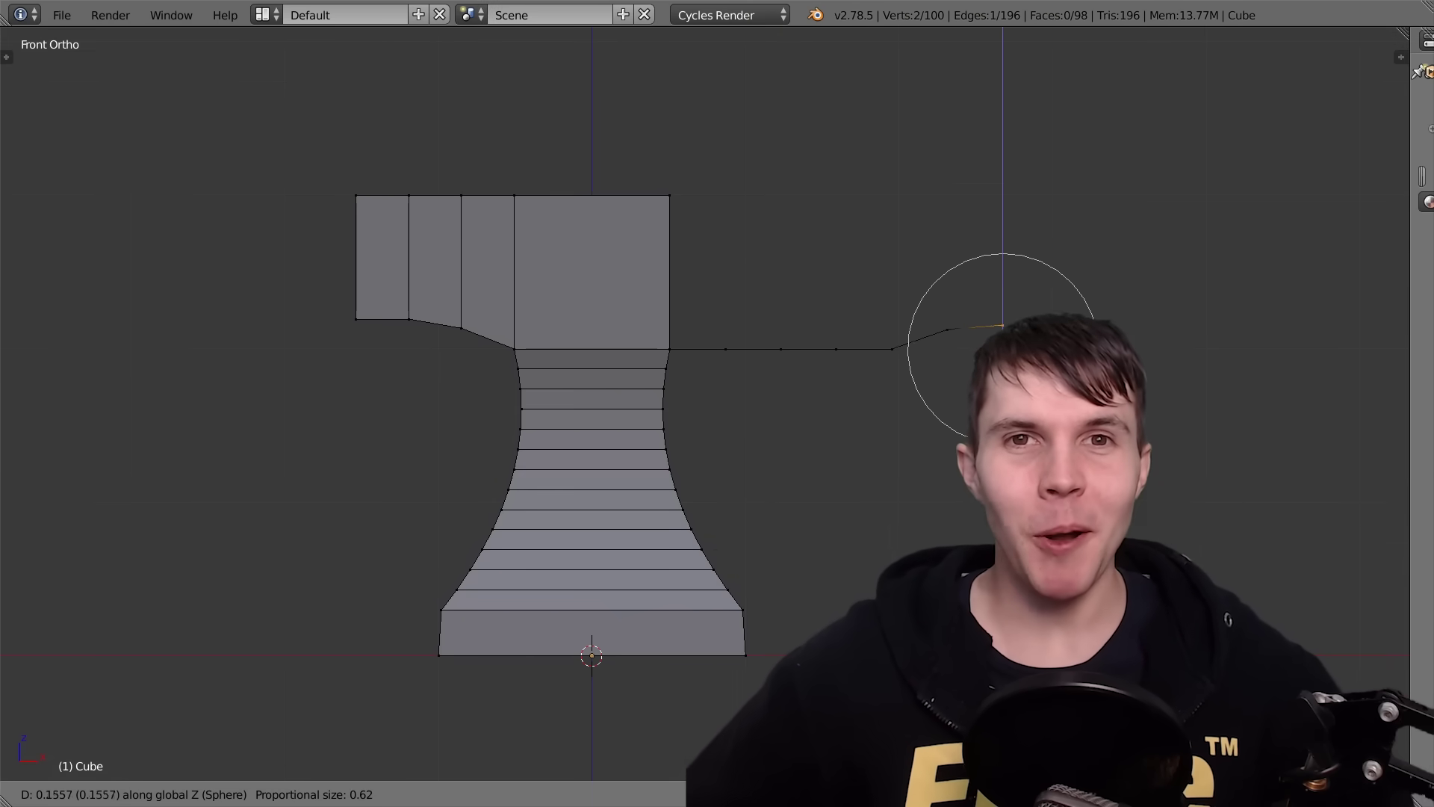
pyautogui.scroll(-14, 1002, 317)
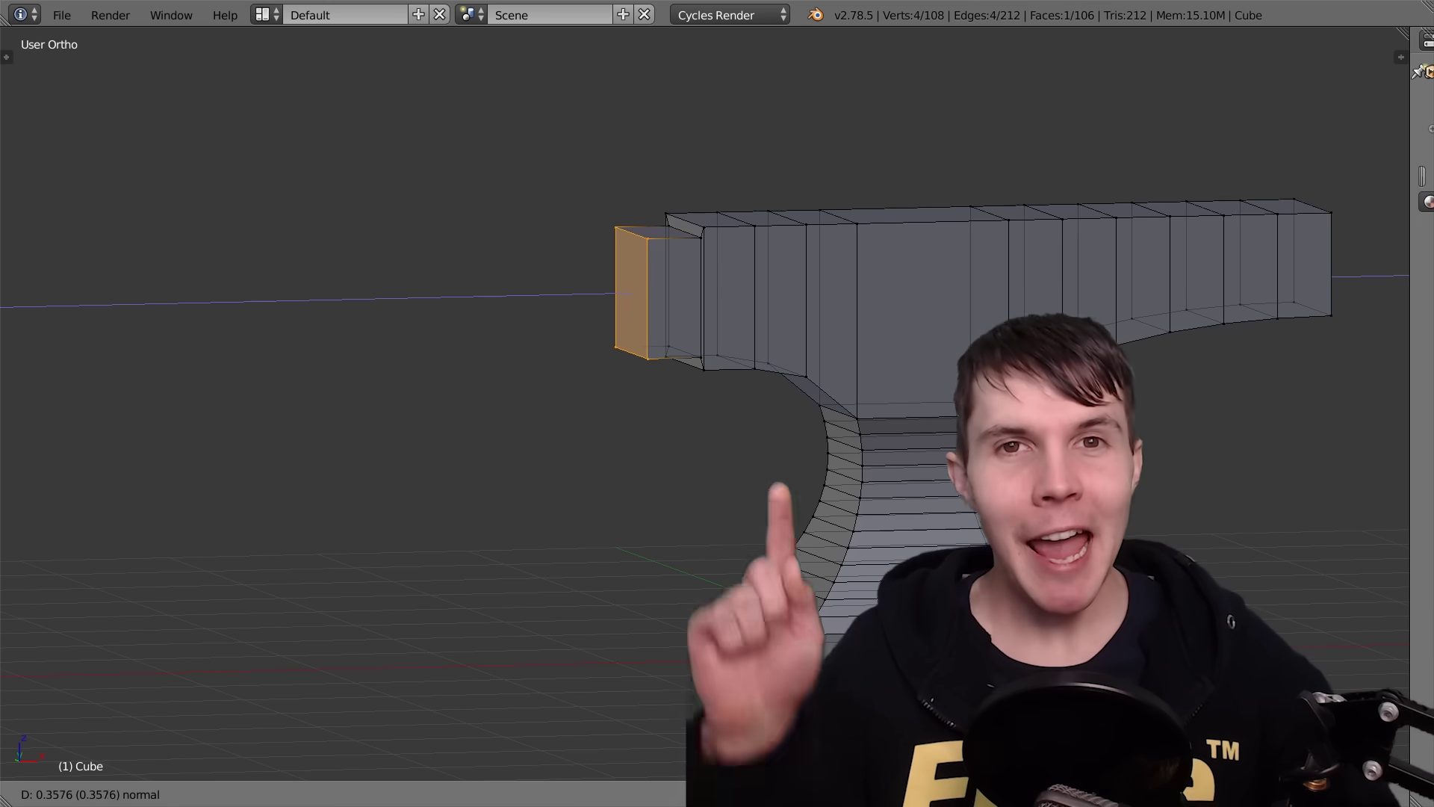
# Place the extruded heel end face and inset it
pyautogui.click(946, 417)
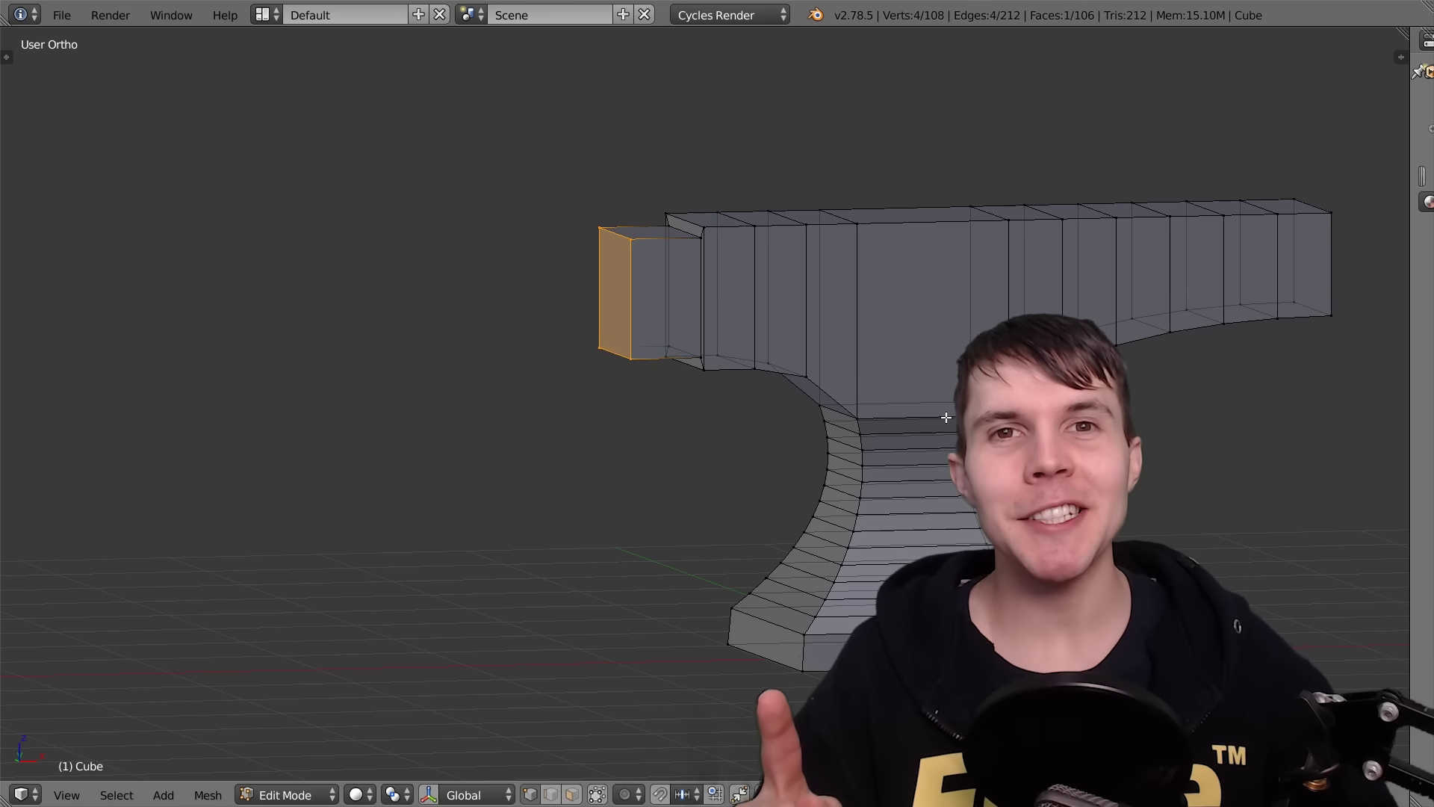
pyautogui.press('i')
pyautogui.click(937, 419)
pyautogui.moveTo(937, 420); pyautogui.dragTo(1053, 412, button='middle')
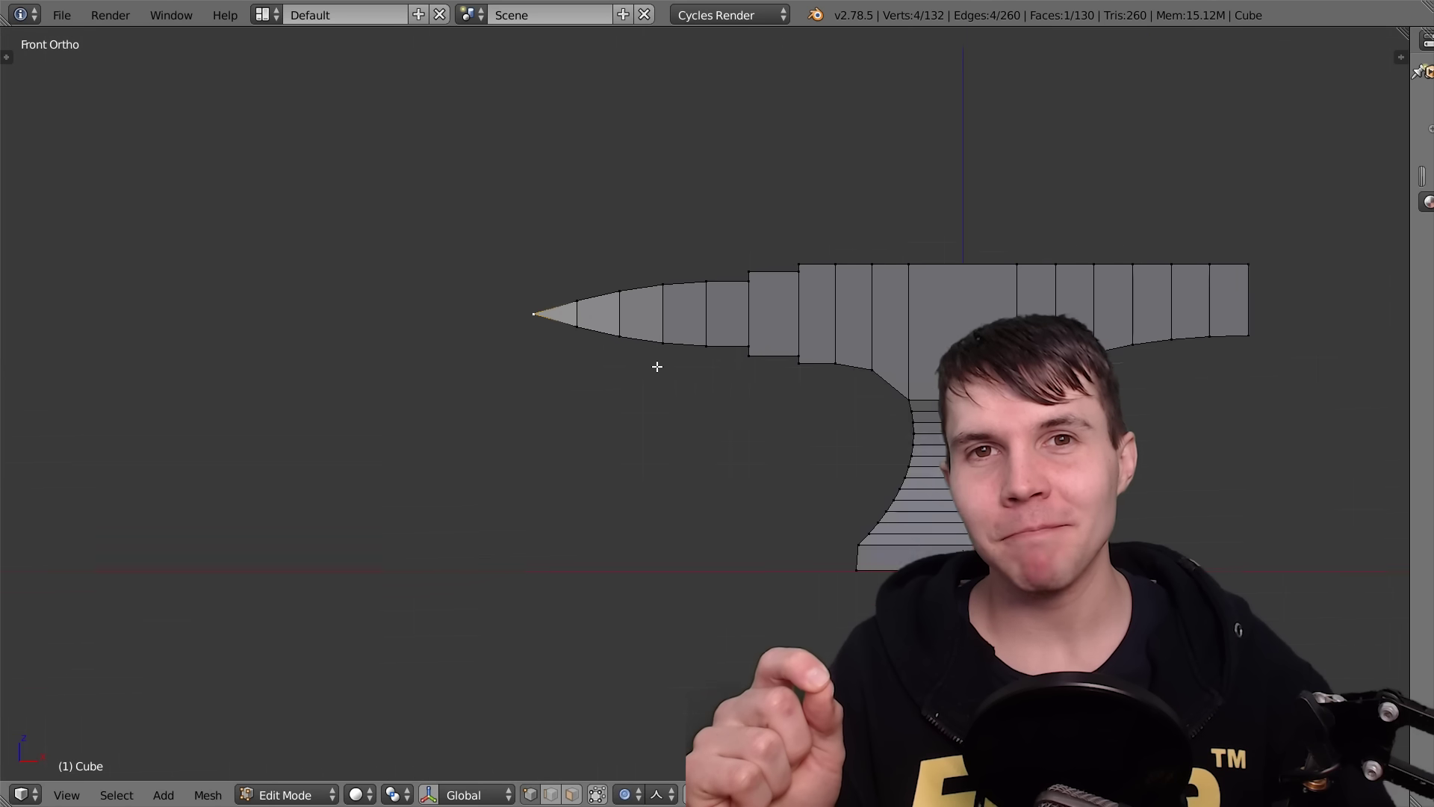
# Move the inset selection vertically and fill the gap with a new face
pyautogui.press('g')
pyautogui.press('z')
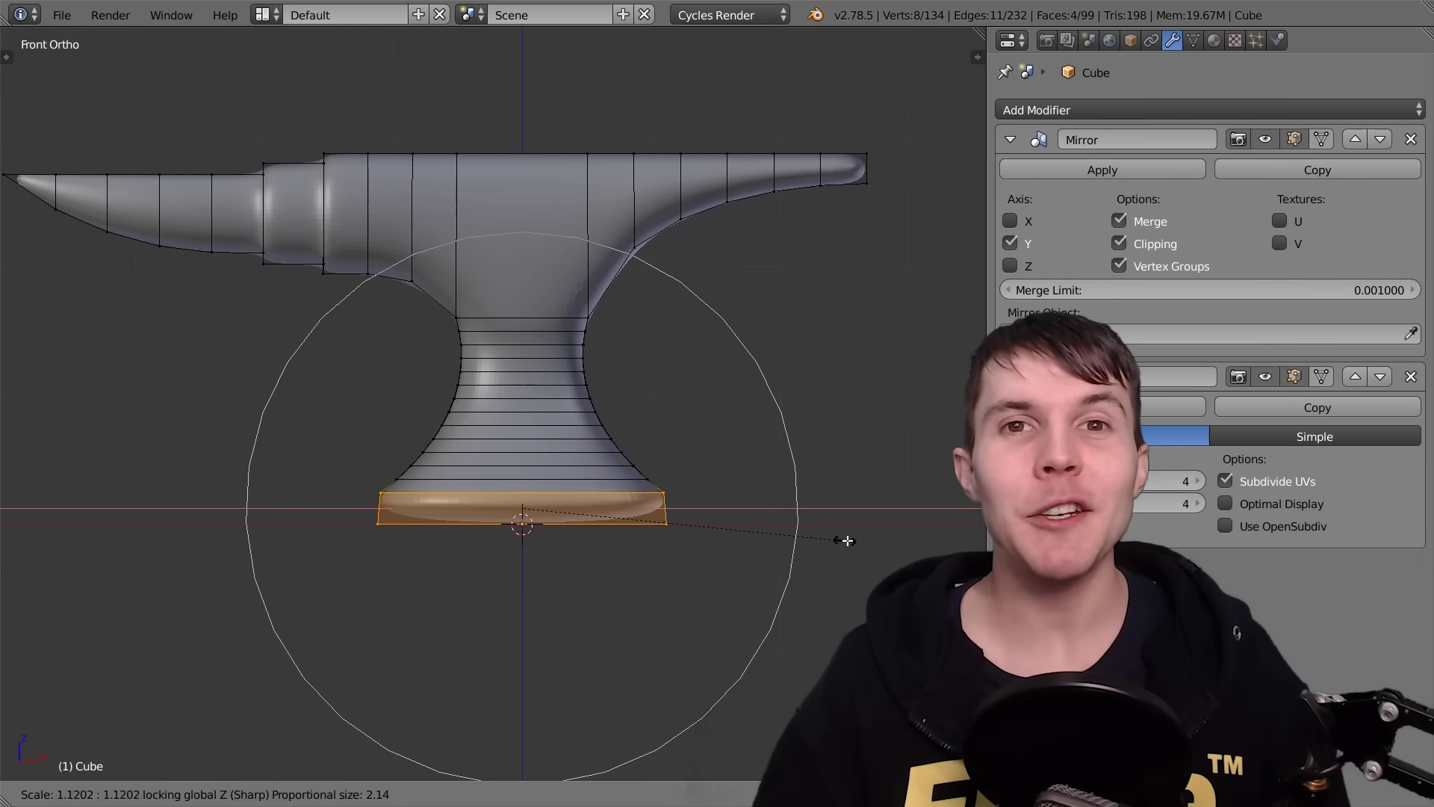
pyautogui.scroll(1, 856, 540)
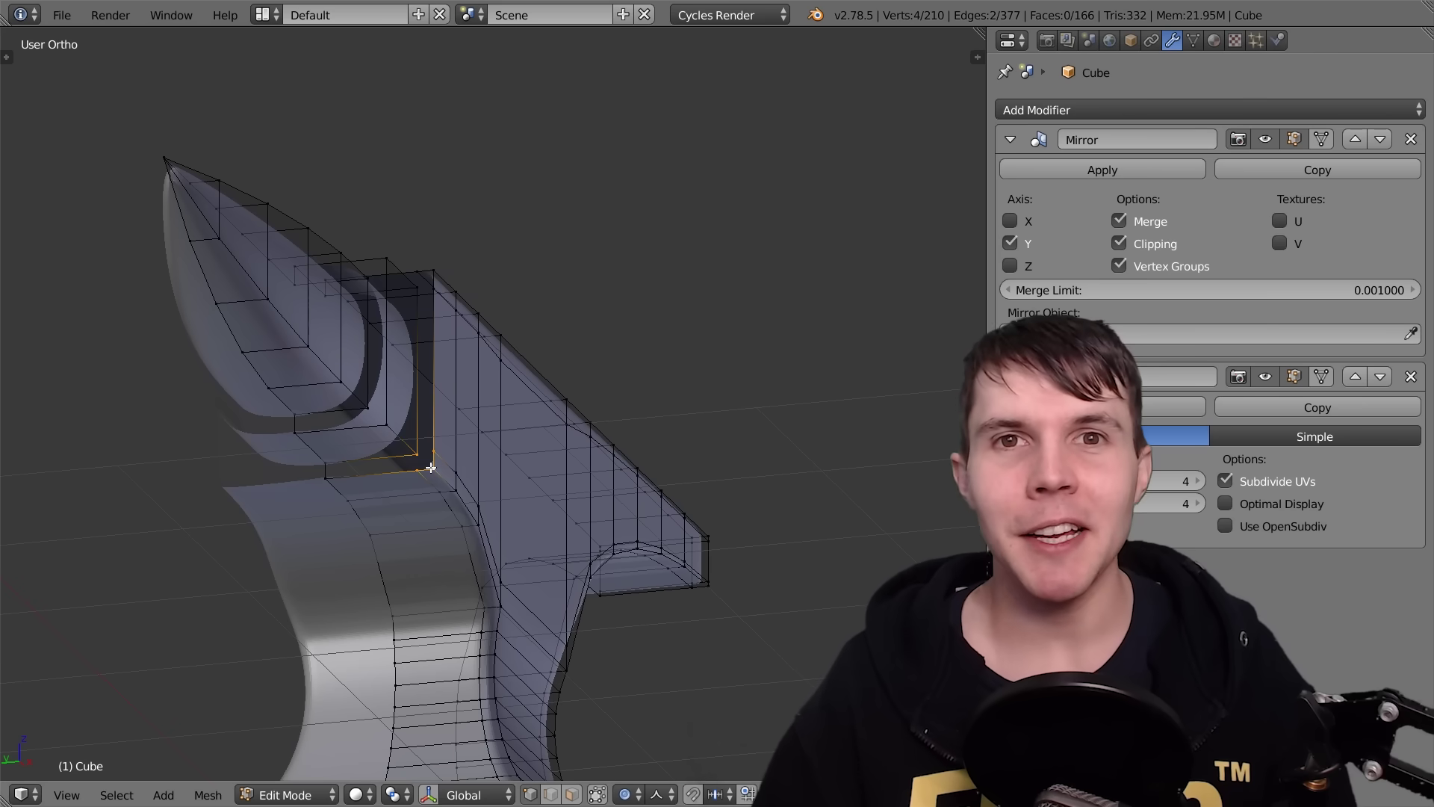
pyautogui.press('f')
# Fill the small corner gap at the top of the step with a face
pyautogui.keyDown('alt'); pyautogui.rightClick(401, 466); pyautogui.keyUp('alt')
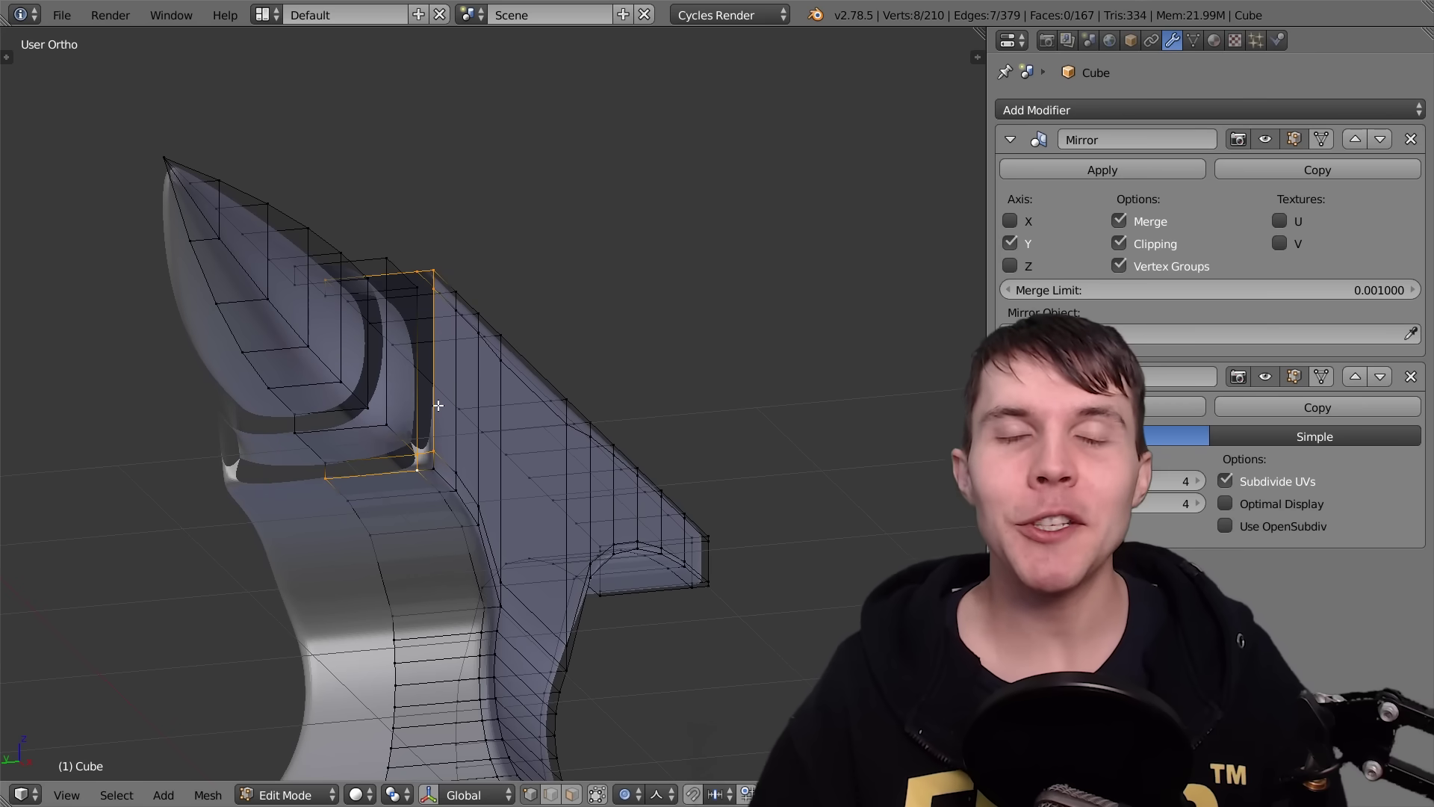
pyautogui.moveTo(439, 404); pyautogui.dragTo(416, 240, button='middle')
pyautogui.rightClick(418, 239)
pyautogui.scroll(2, 418, 239)
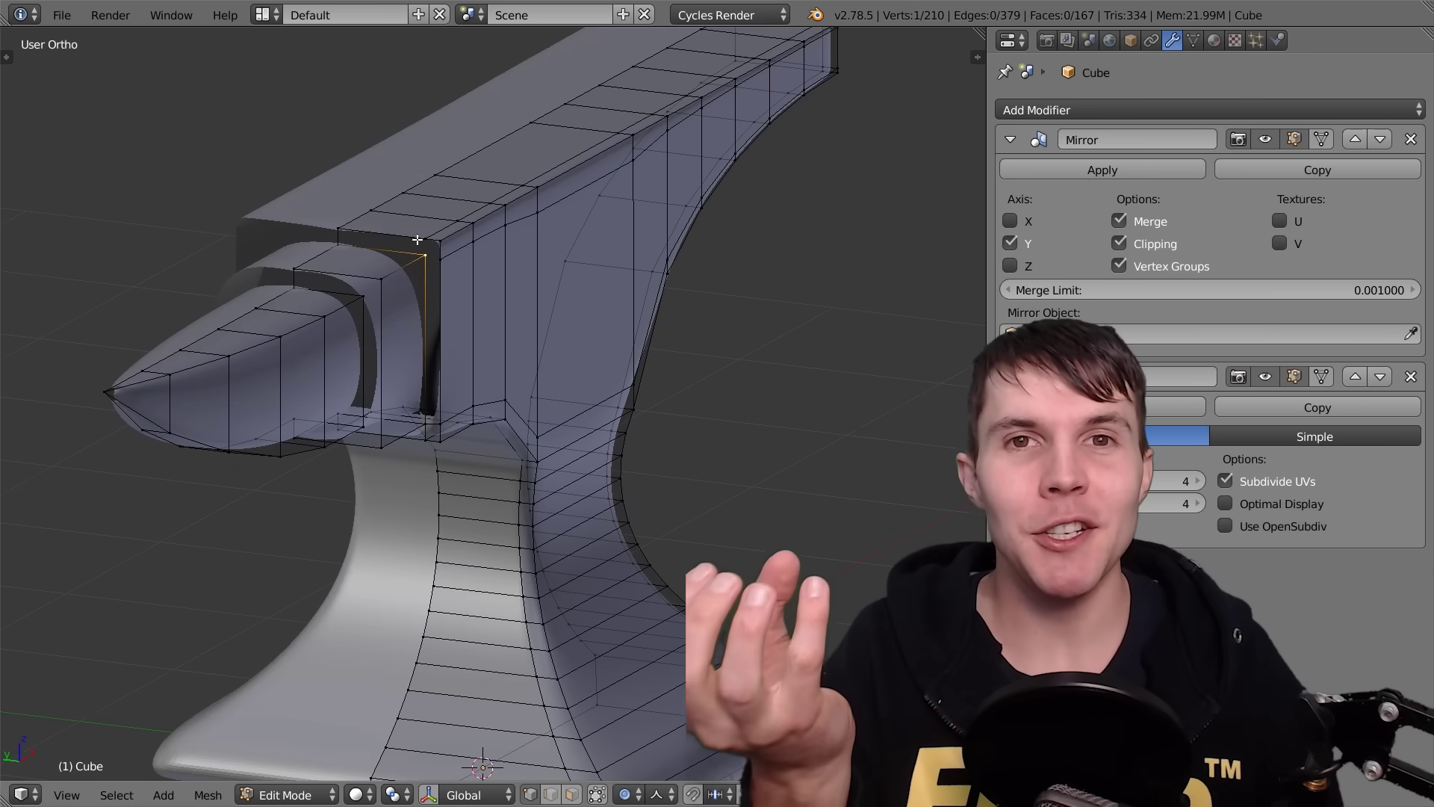
pyautogui.press('f')
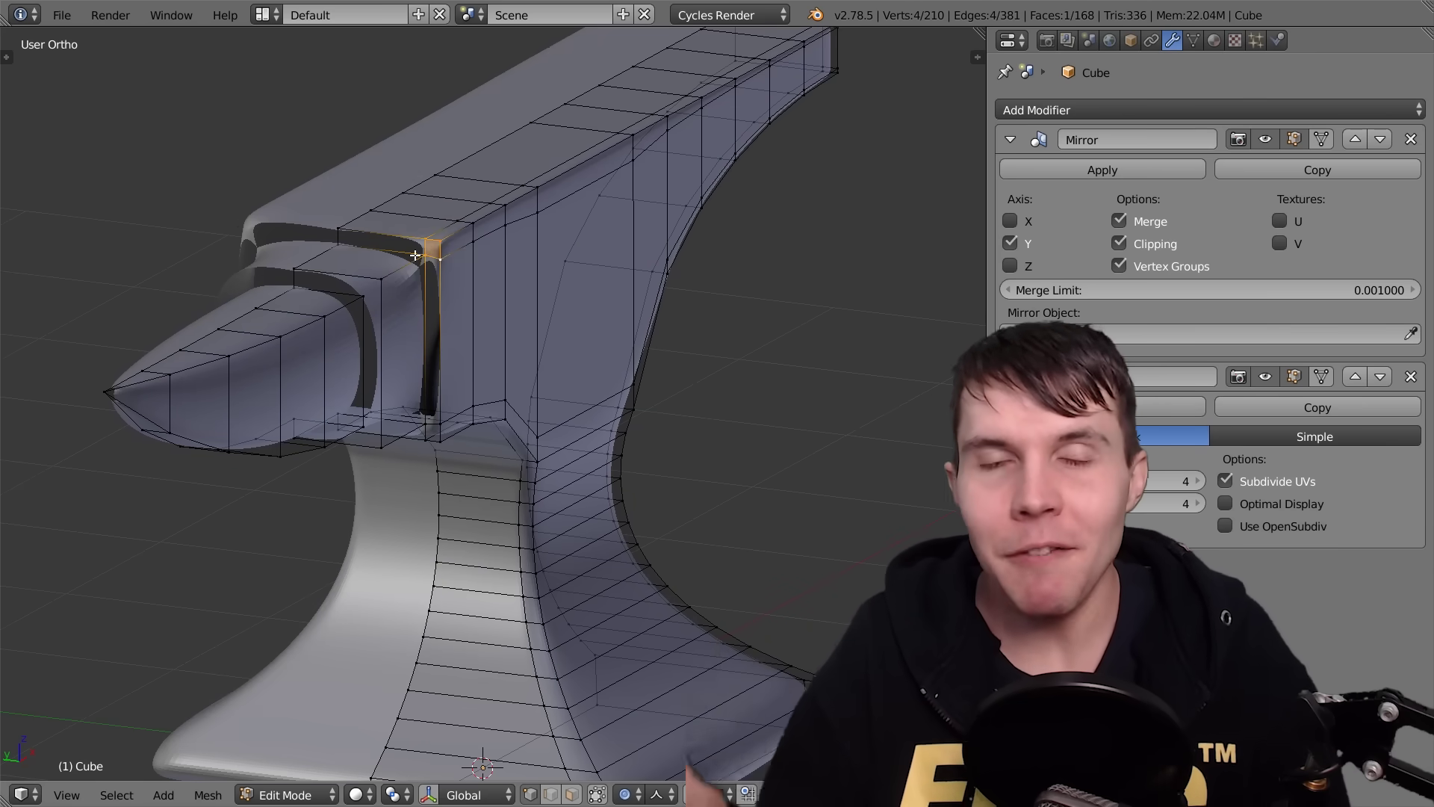
# Add a supporting edge loop along the top edge of the heel
pyautogui.rightClick(338, 228)
pyautogui.keyDown('ctrl'); pyautogui.rightClick(412, 235); pyautogui.keyUp('ctrl')
pyautogui.hotkey('ctrl', 'r')
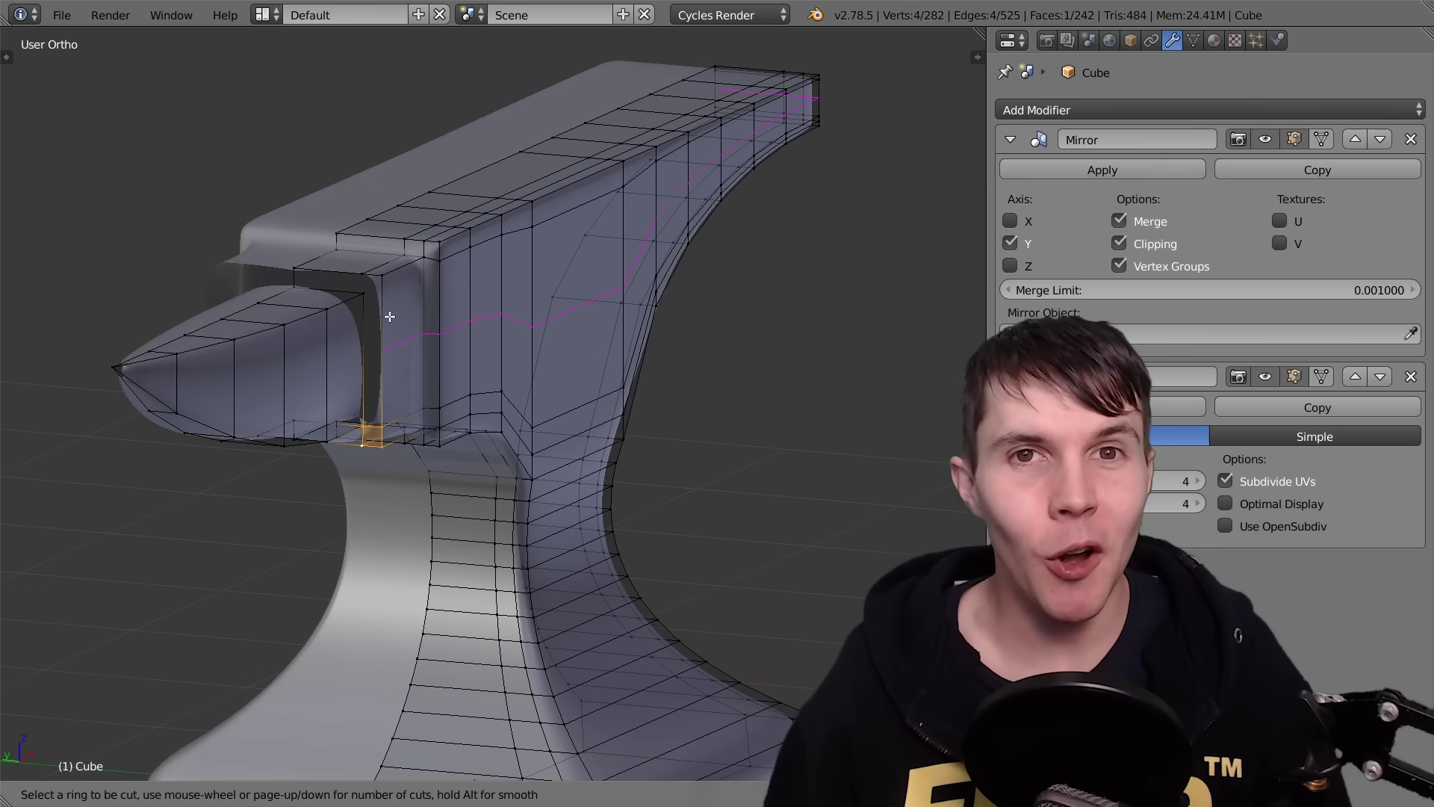
pyautogui.click(415, 261)
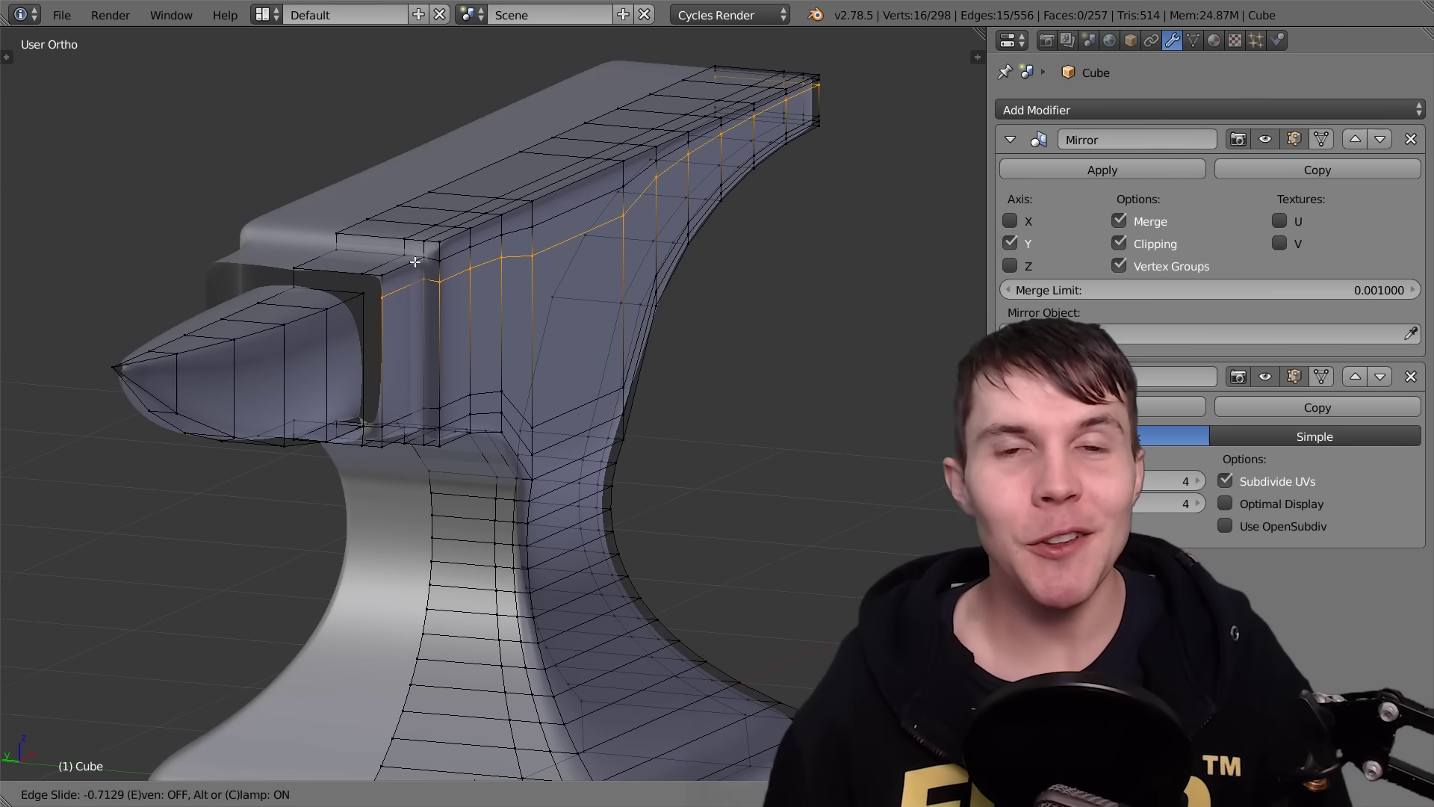
pyautogui.click(415, 261)
# Select the edge loop around the notch and add a loop cut beside the step
pyautogui.rightClick(382, 277)
pyautogui.keyDown('ctrl'); pyautogui.rightClick(372, 297); pyautogui.keyUp('ctrl')
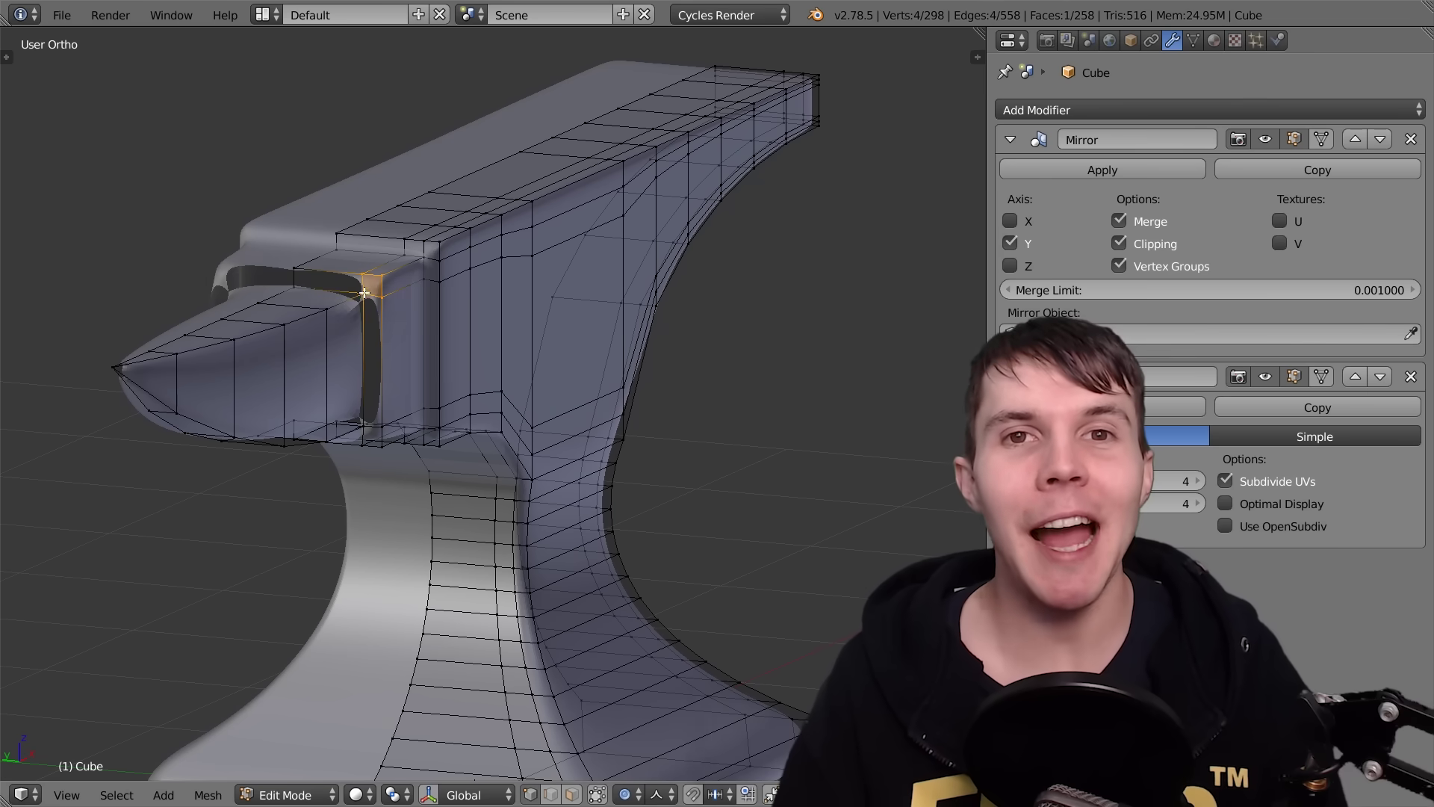
pyautogui.moveTo(388, 330); pyautogui.dragTo(407, 261, button='middle')
pyautogui.hotkey('ctrl', 'r')
pyautogui.click(407, 261)
pyautogui.click(407, 257)
# Edge-slide the new loop into place and select two edges near the overhang's top
pyautogui.hotkey('ctrl', 'r')
pyautogui.click(407, 258)
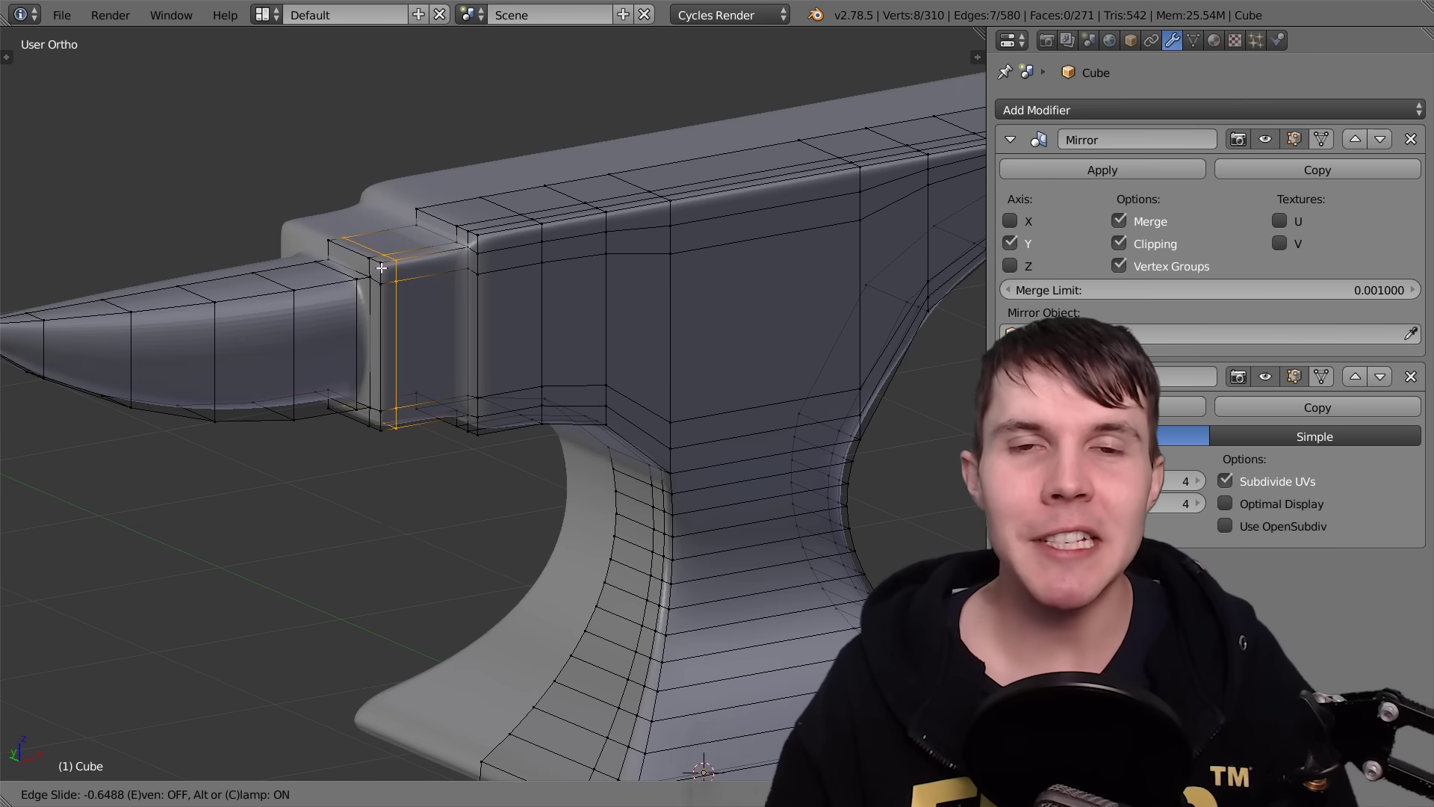
pyautogui.click(385, 269)
pyautogui.moveTo(385, 269); pyautogui.dragTo(448, 415, button='middle')
pyautogui.rightClick(440, 411)
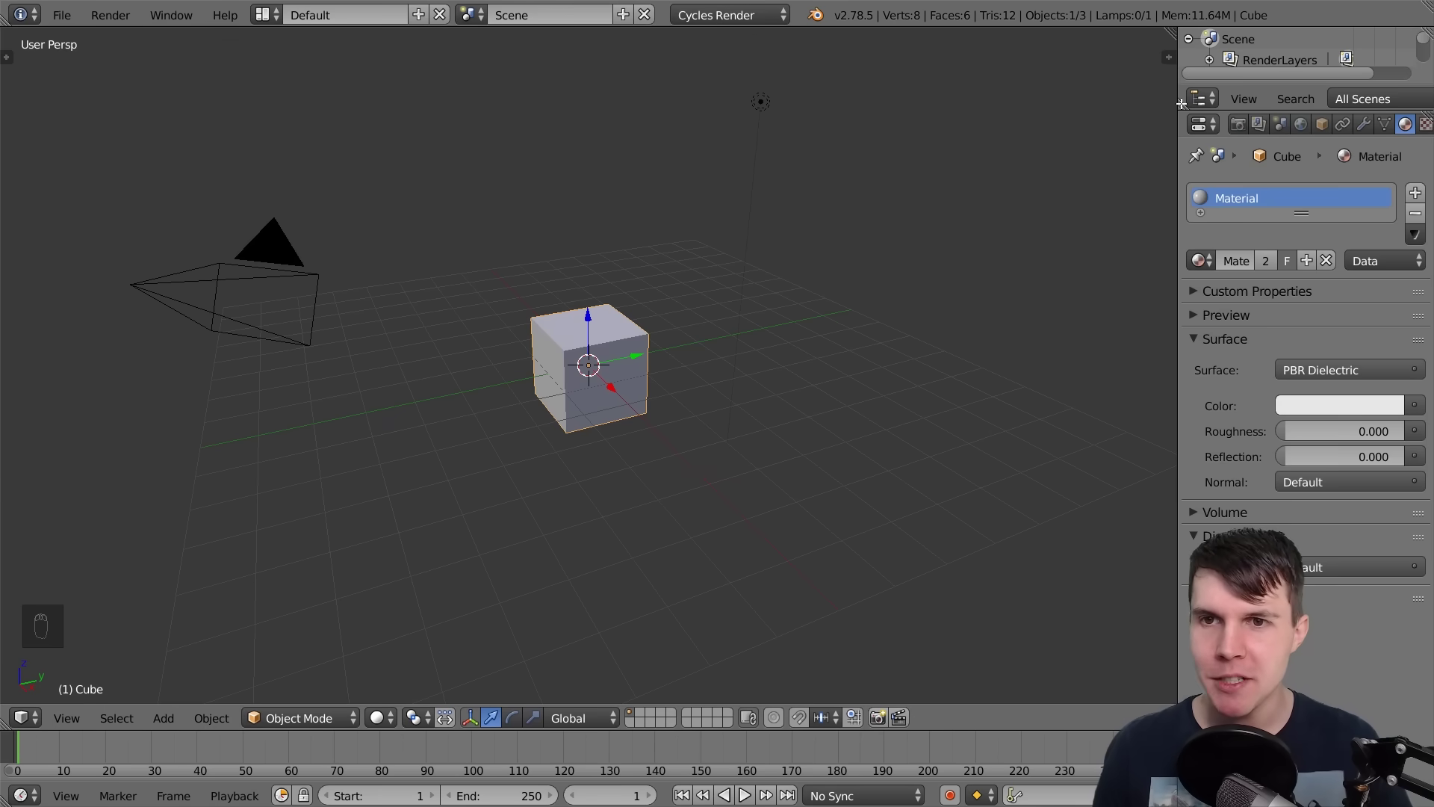
# Remove the Outliner and Timeline and shrink the Properties column to a narrow strip
pyautogui.moveTo(1180, 103); pyautogui.dragTo(1225, 68)
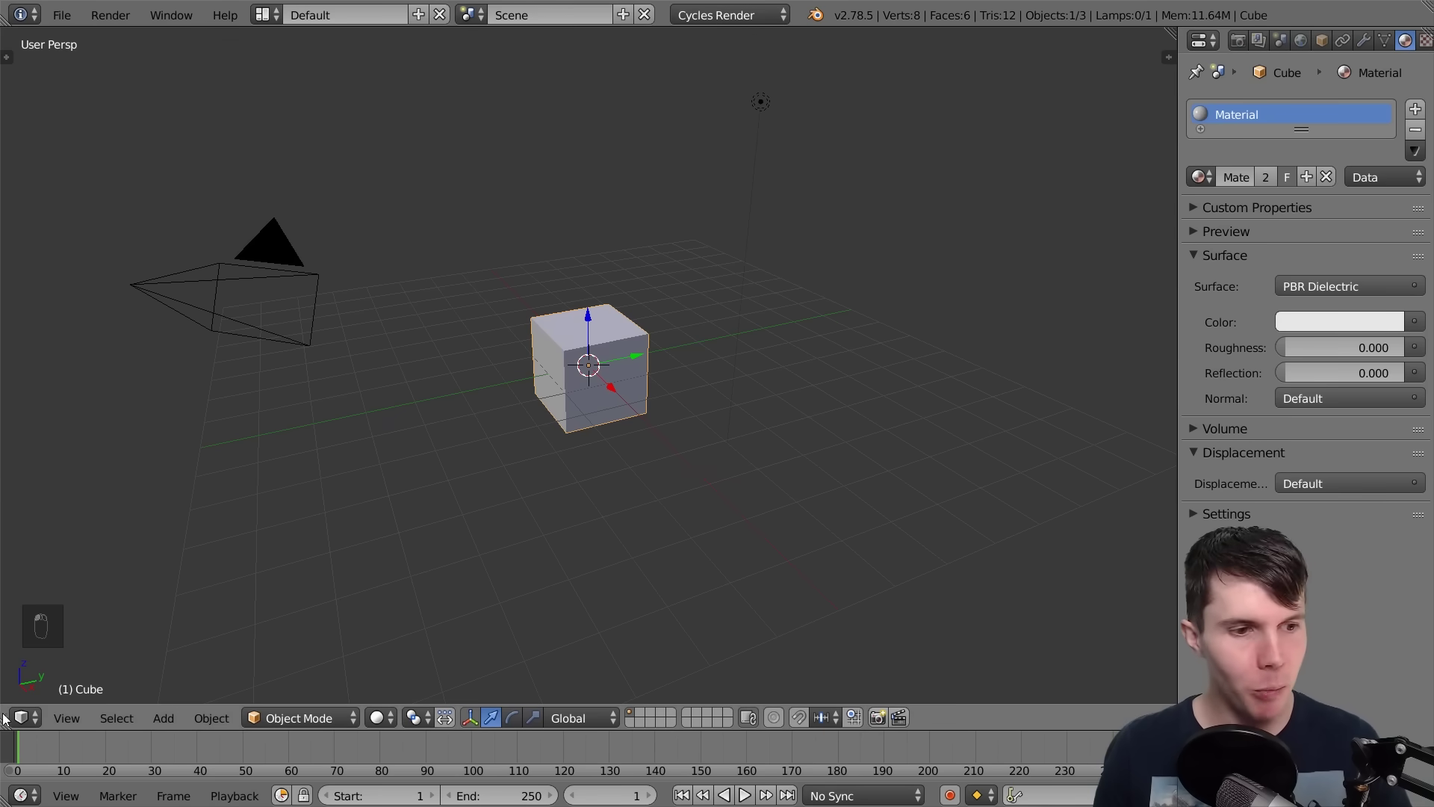
pyautogui.moveTo(2, 719); pyautogui.dragTo(11, 755)
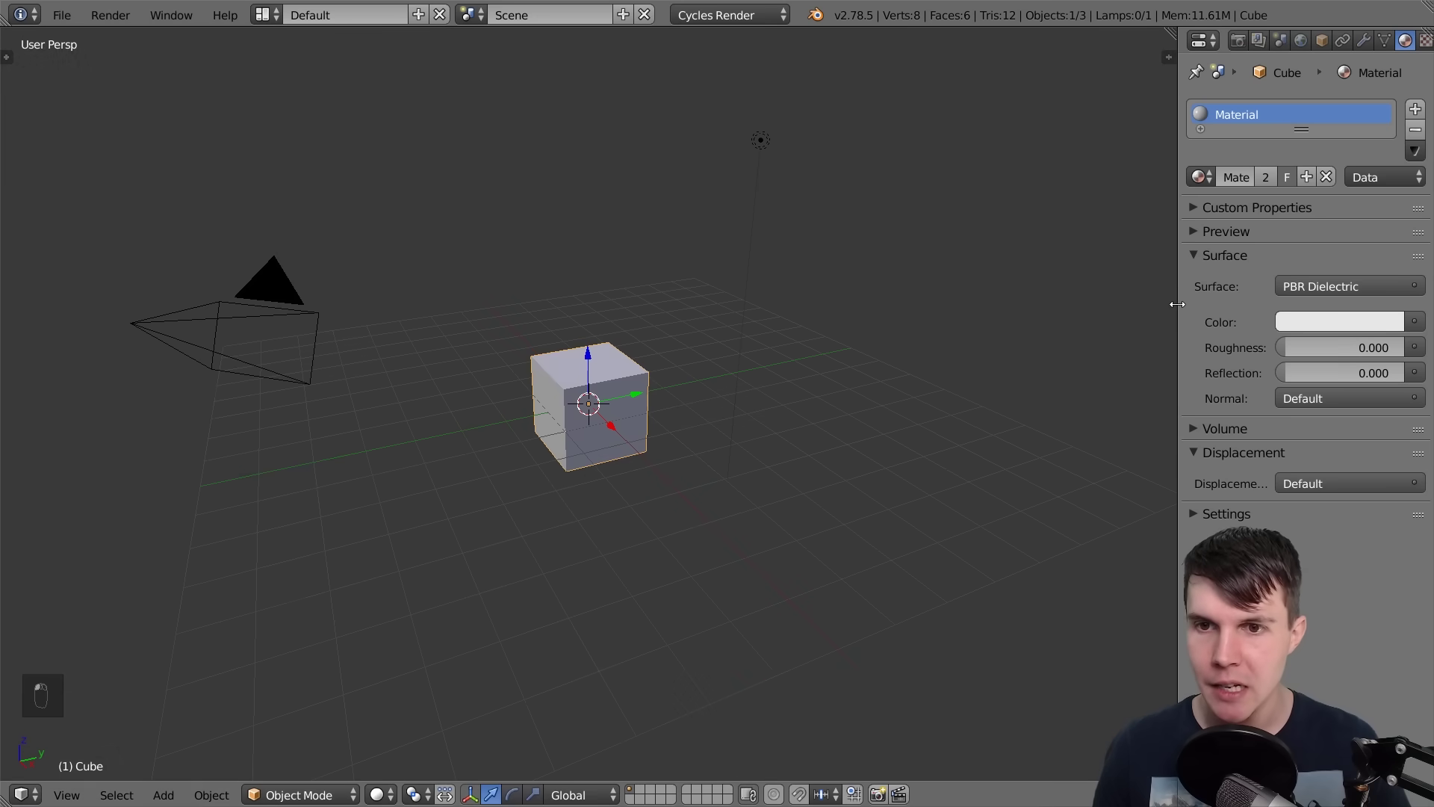
pyautogui.moveTo(1178, 304); pyautogui.dragTo(1409, 298)
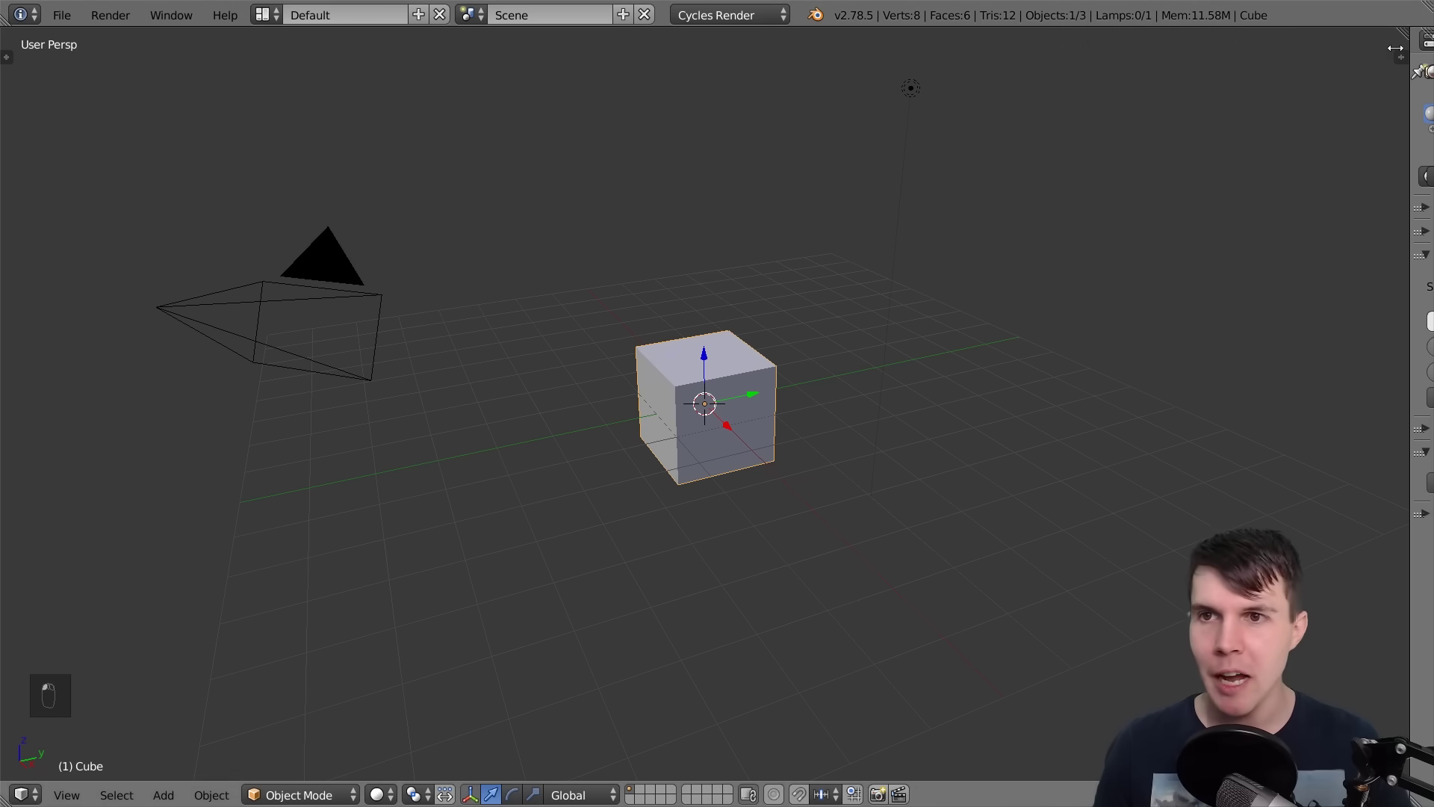
# Split the 3D view side by side and make the right half a UV/Image Editor
pyautogui.moveTo(1404, 34); pyautogui.dragTo(823, 58)
pyautogui.click(848, 793)
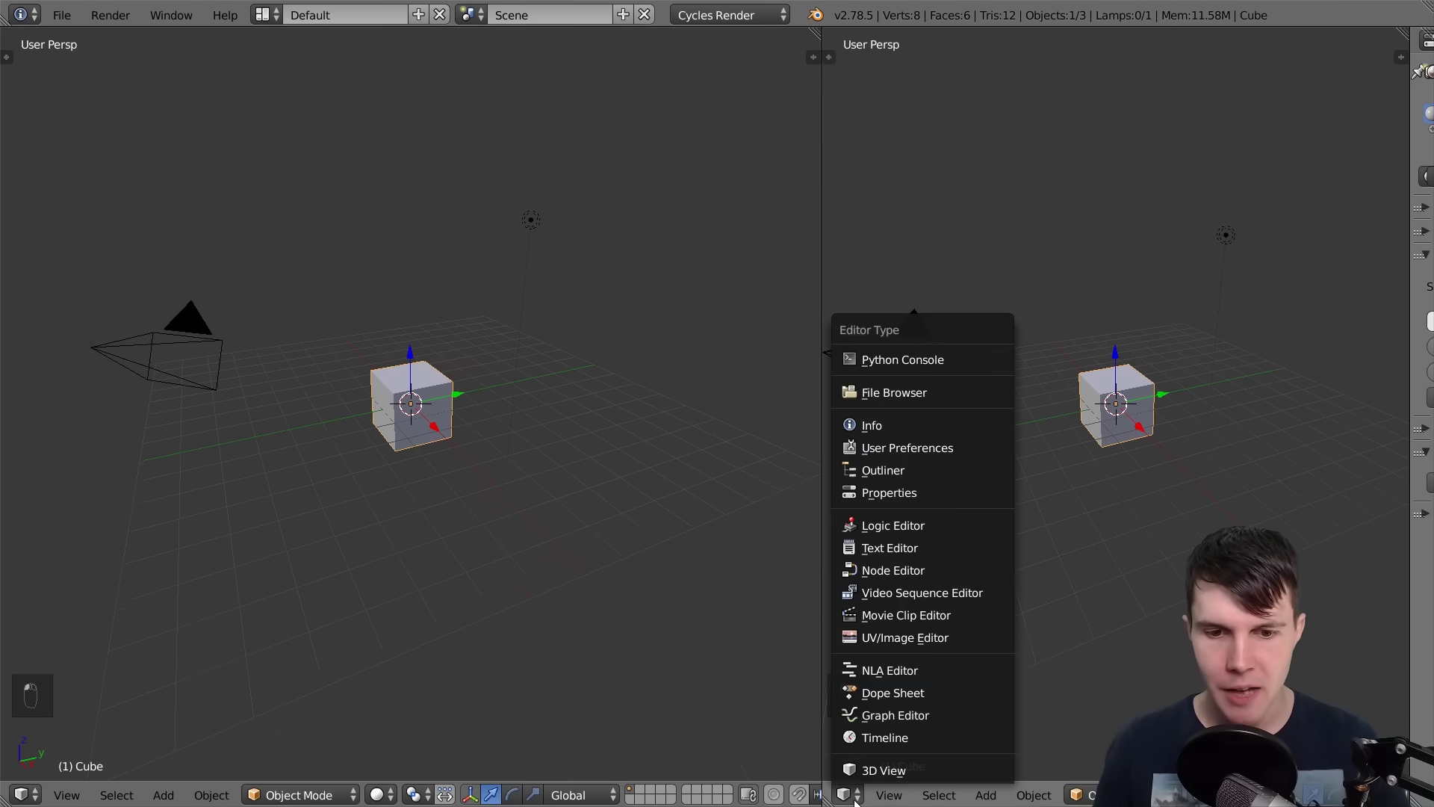
pyautogui.click(938, 639)
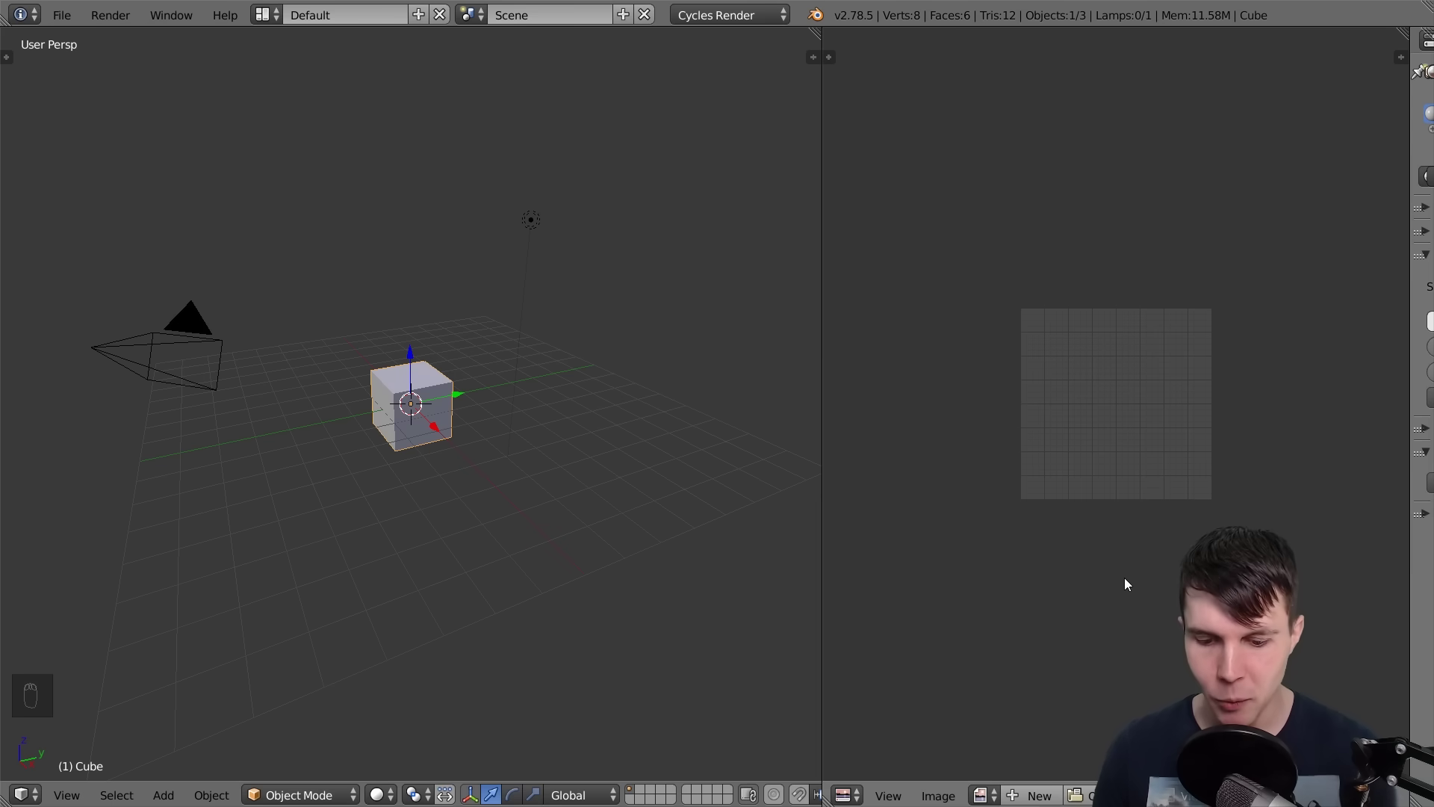
# Render with F12, then open $_20 (2).JPG from Anvil\Reference in the image editor
pyautogui.press('F12')
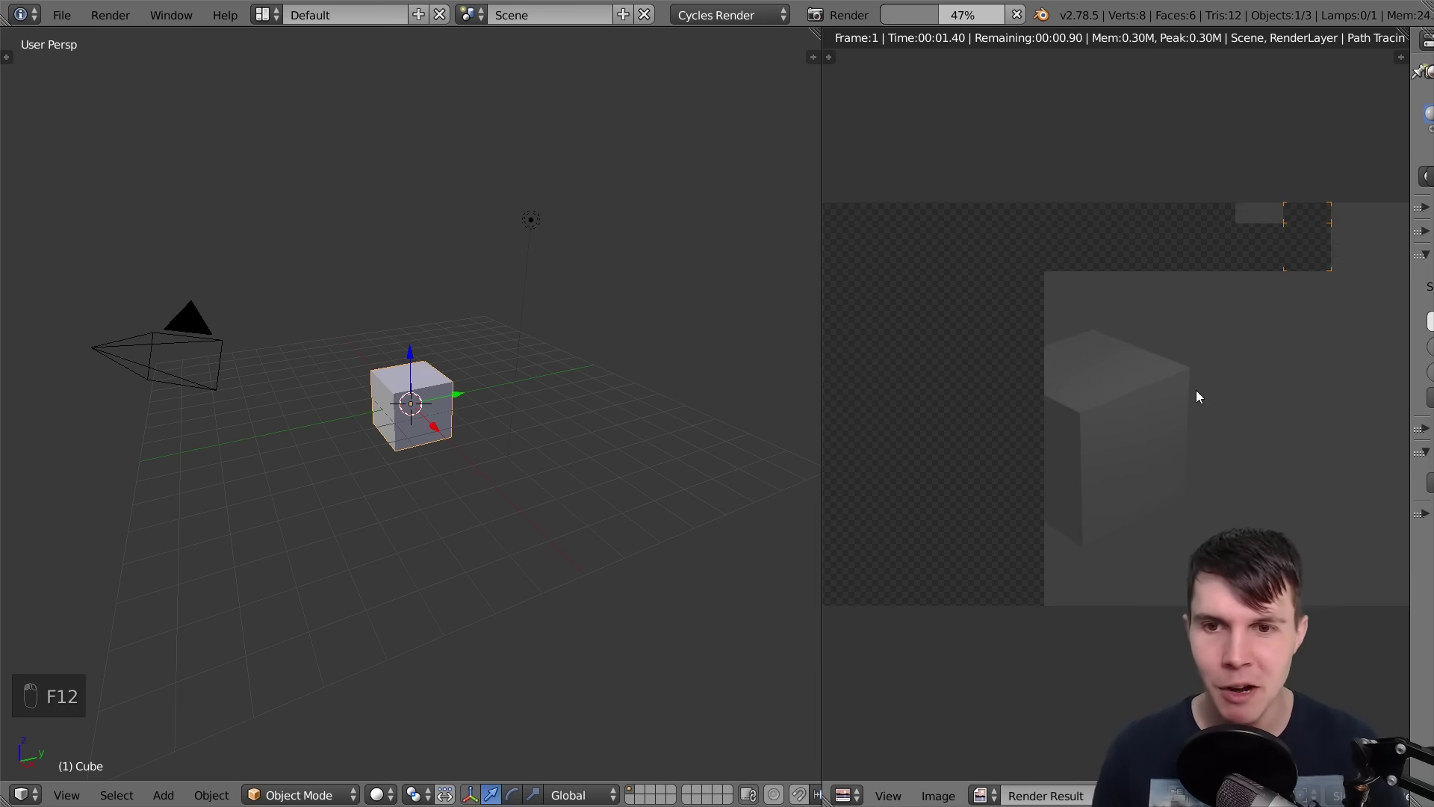
pyautogui.click(938, 795)
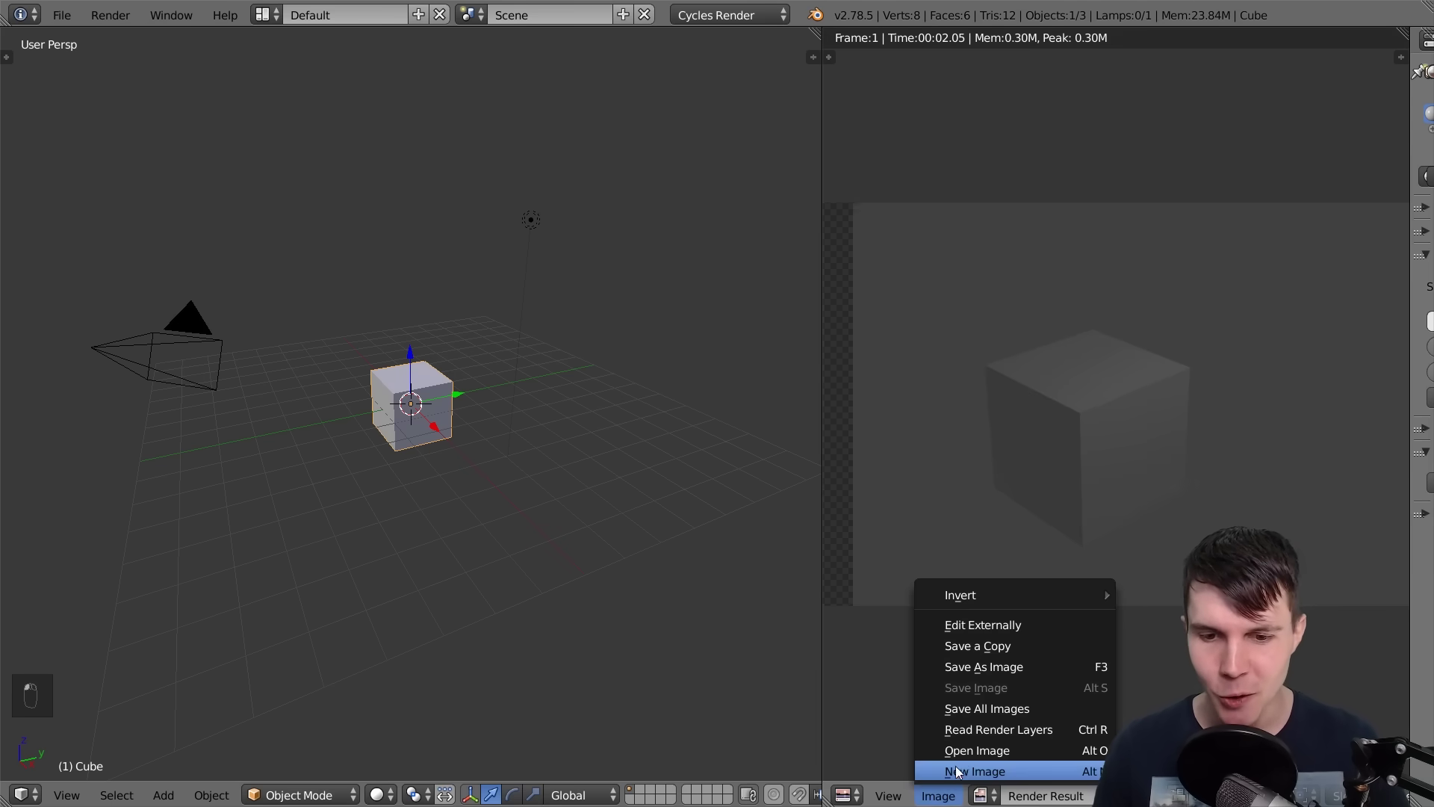
pyautogui.click(967, 751)
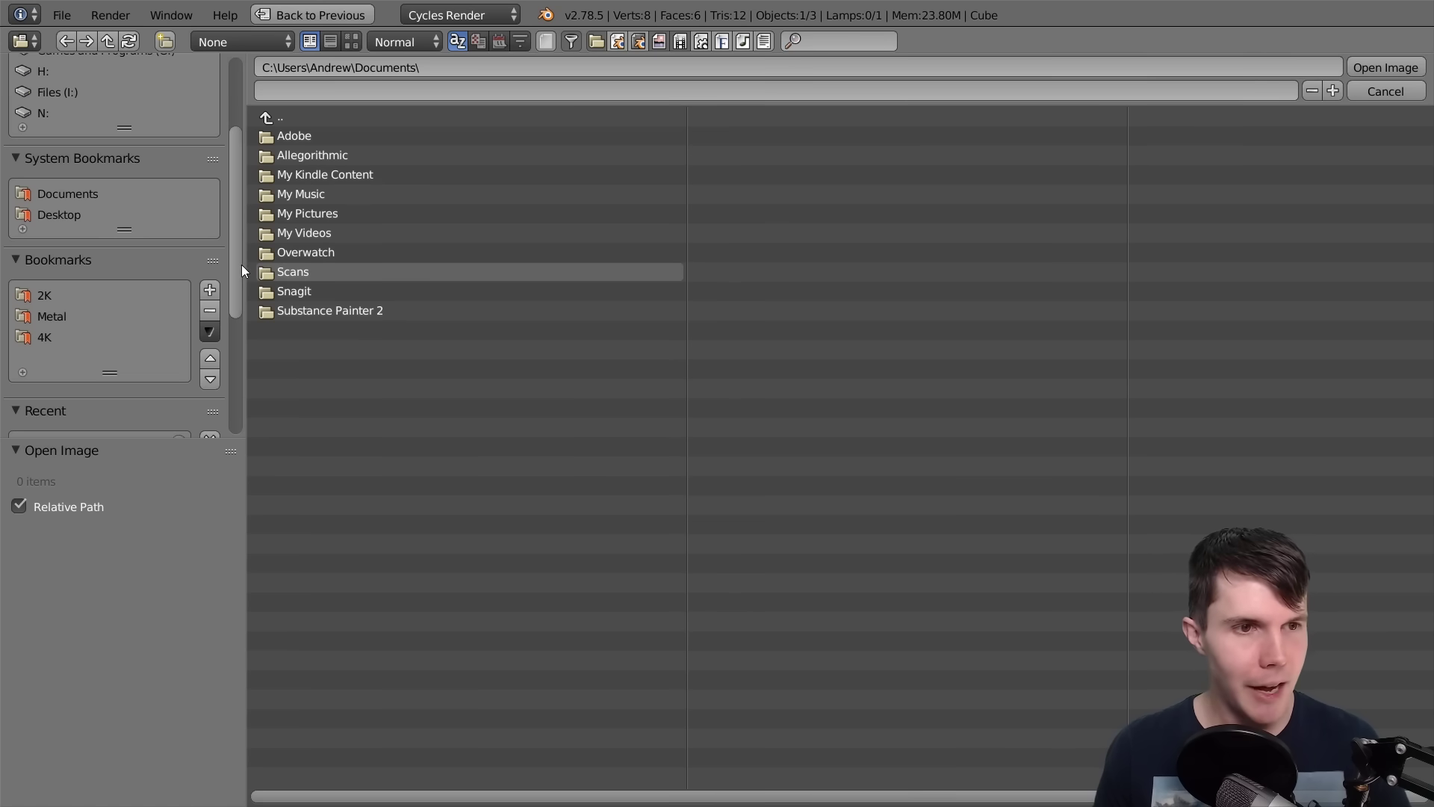
pyautogui.moveTo(241, 264); pyautogui.dragTo(247, 358)
pyautogui.click(67, 276)
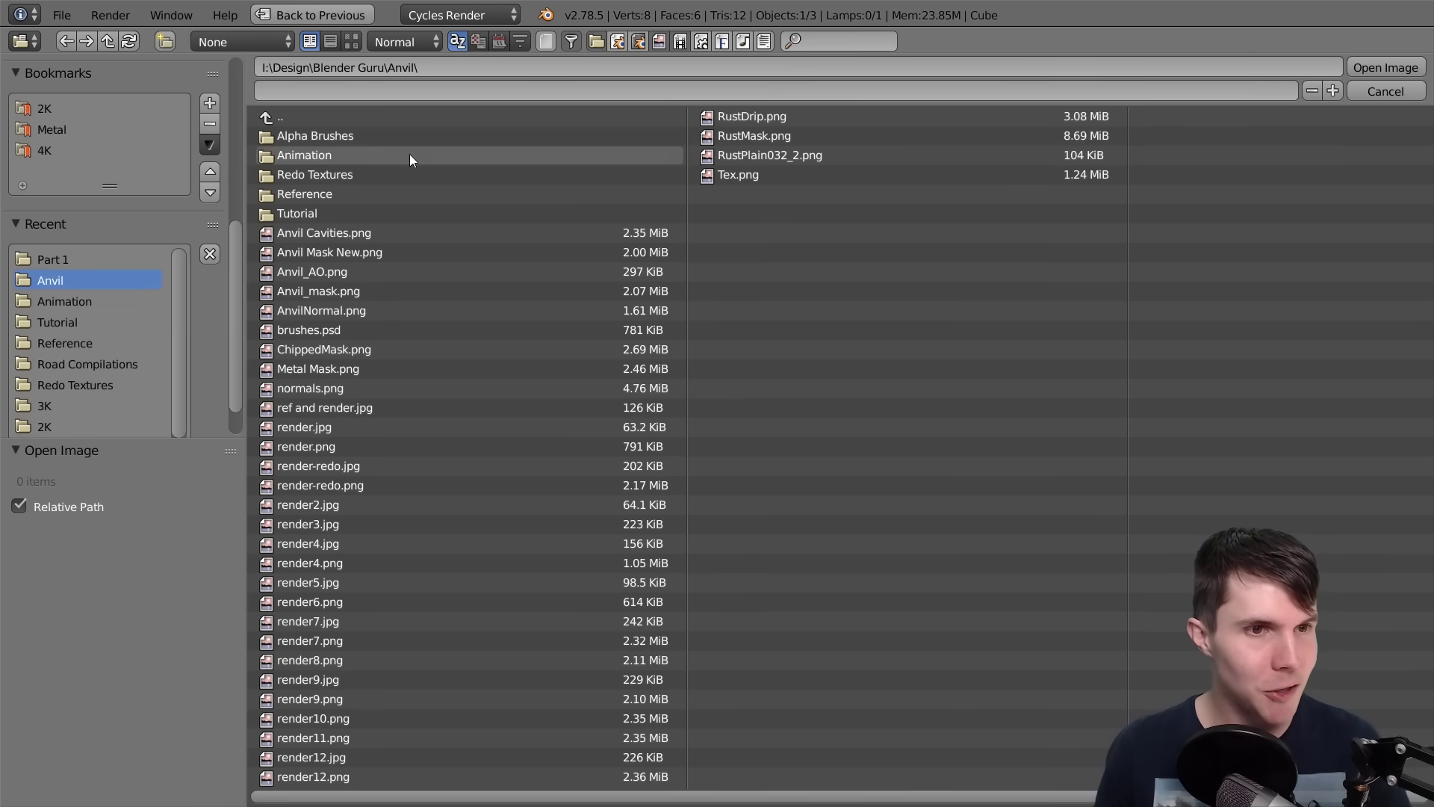
pyautogui.click(322, 194)
pyautogui.click(351, 41)
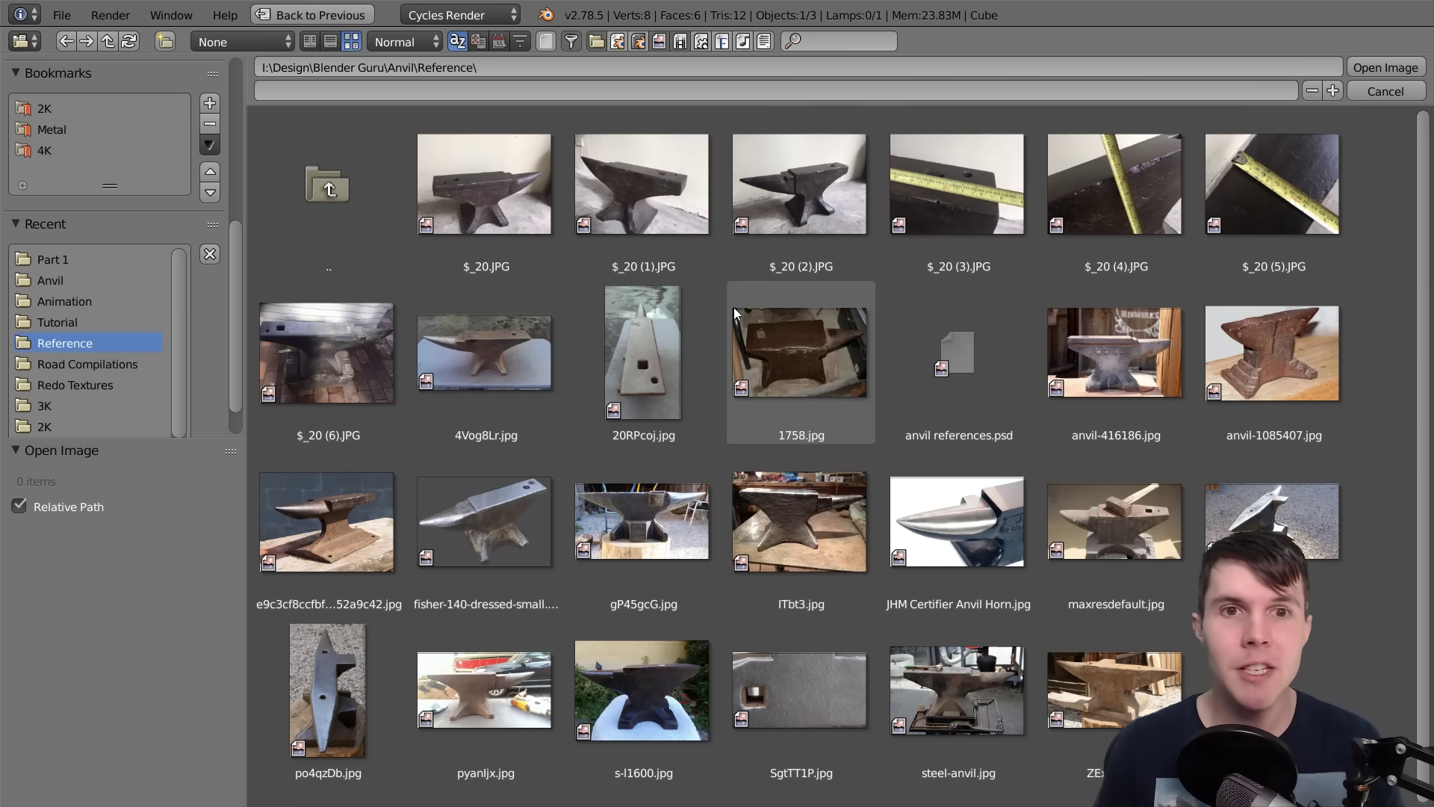
pyautogui.click(776, 179)
pyautogui.click(1386, 67)
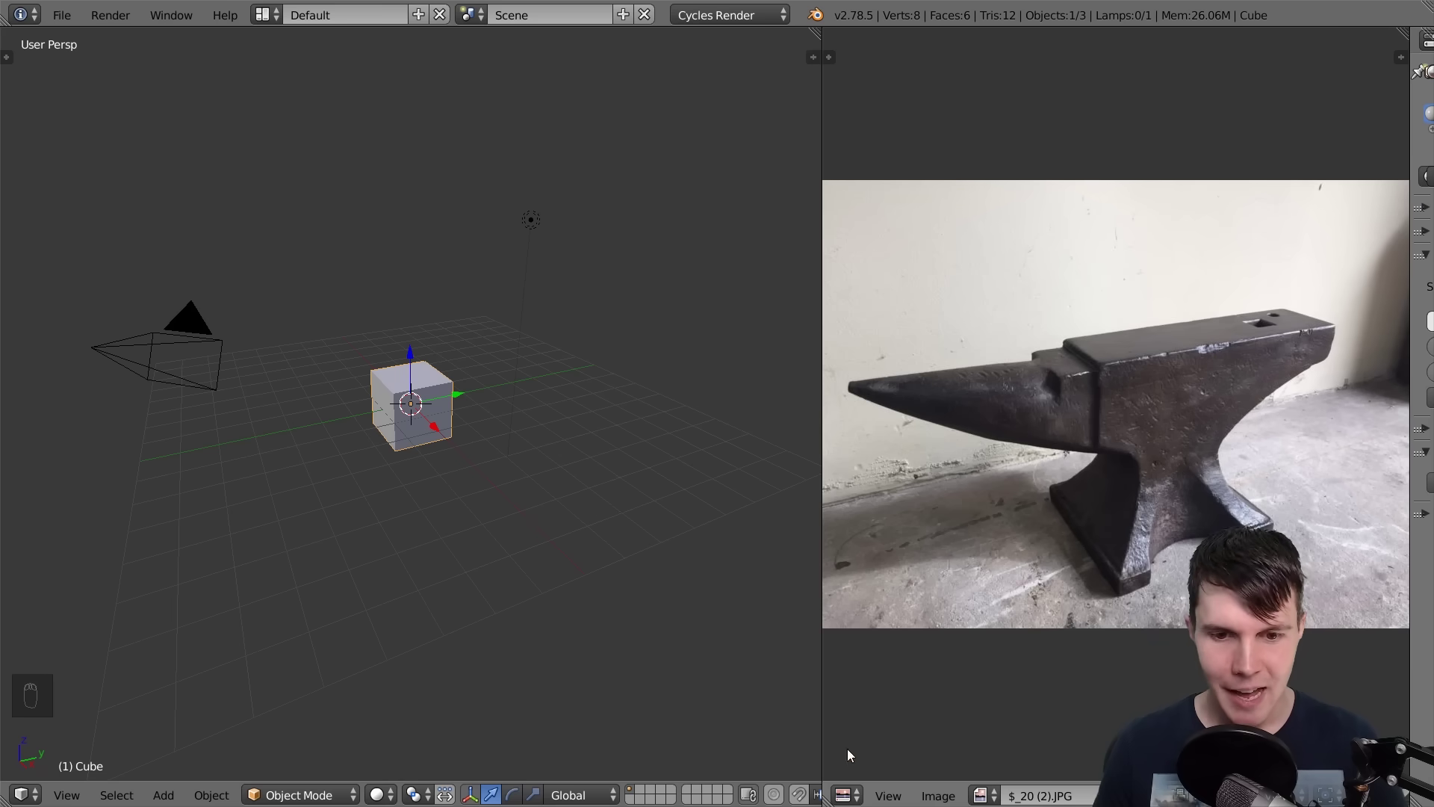
# Split the image editor, load steel-anvil.jpg into the lower half, and frame the anvil photo
pyautogui.moveTo(841, 773)
pyautogui.mouseDown(button='middle')
pyautogui.moveTo(829, 717)
pyautogui.moveTo(821, 792)
pyautogui.mouseUp(button='middle')
pyautogui.moveTo(828, 801); pyautogui.dragTo(911, 433)
pyautogui.click(937, 795)
pyautogui.click(955, 769)
pyautogui.click(351, 41)
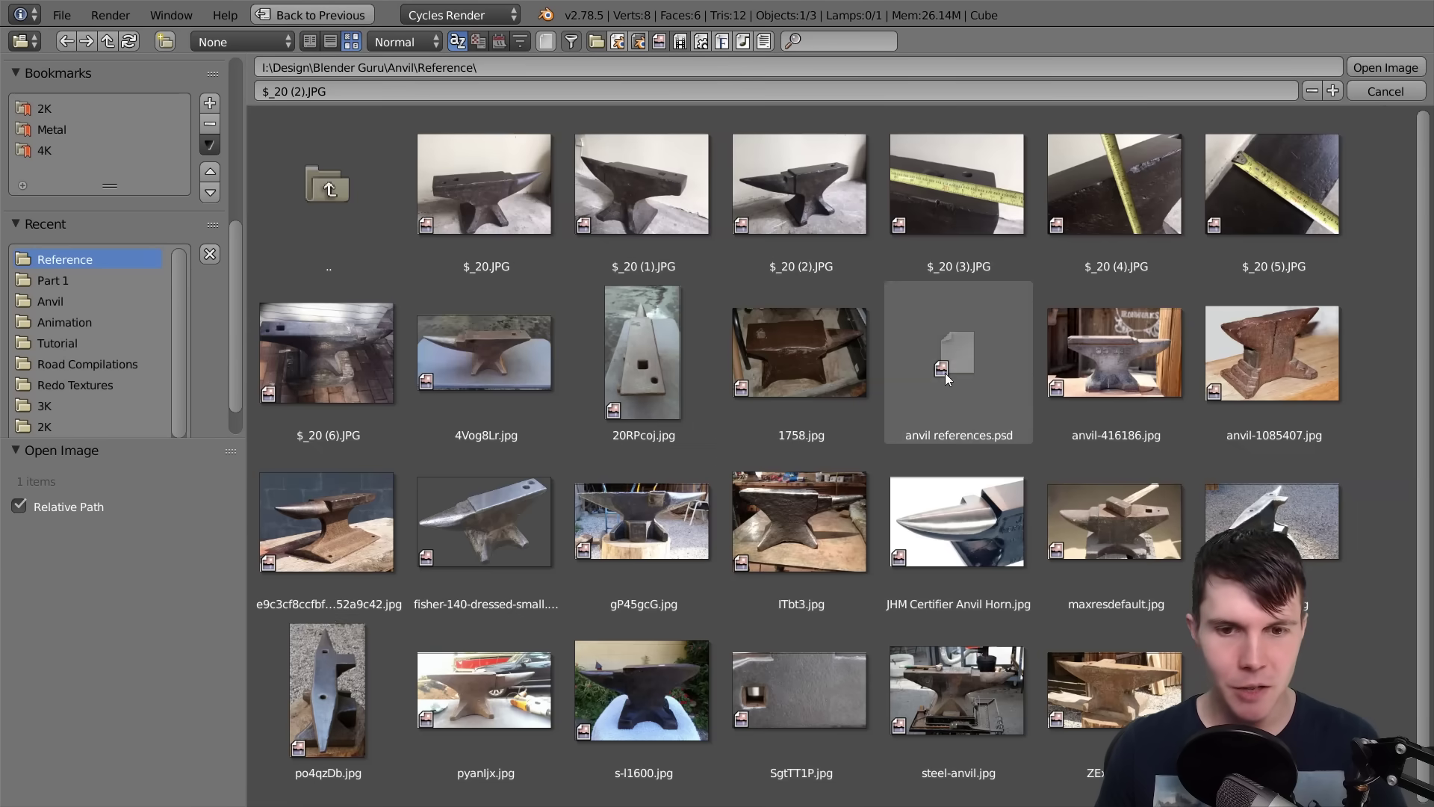
pyautogui.click(964, 695)
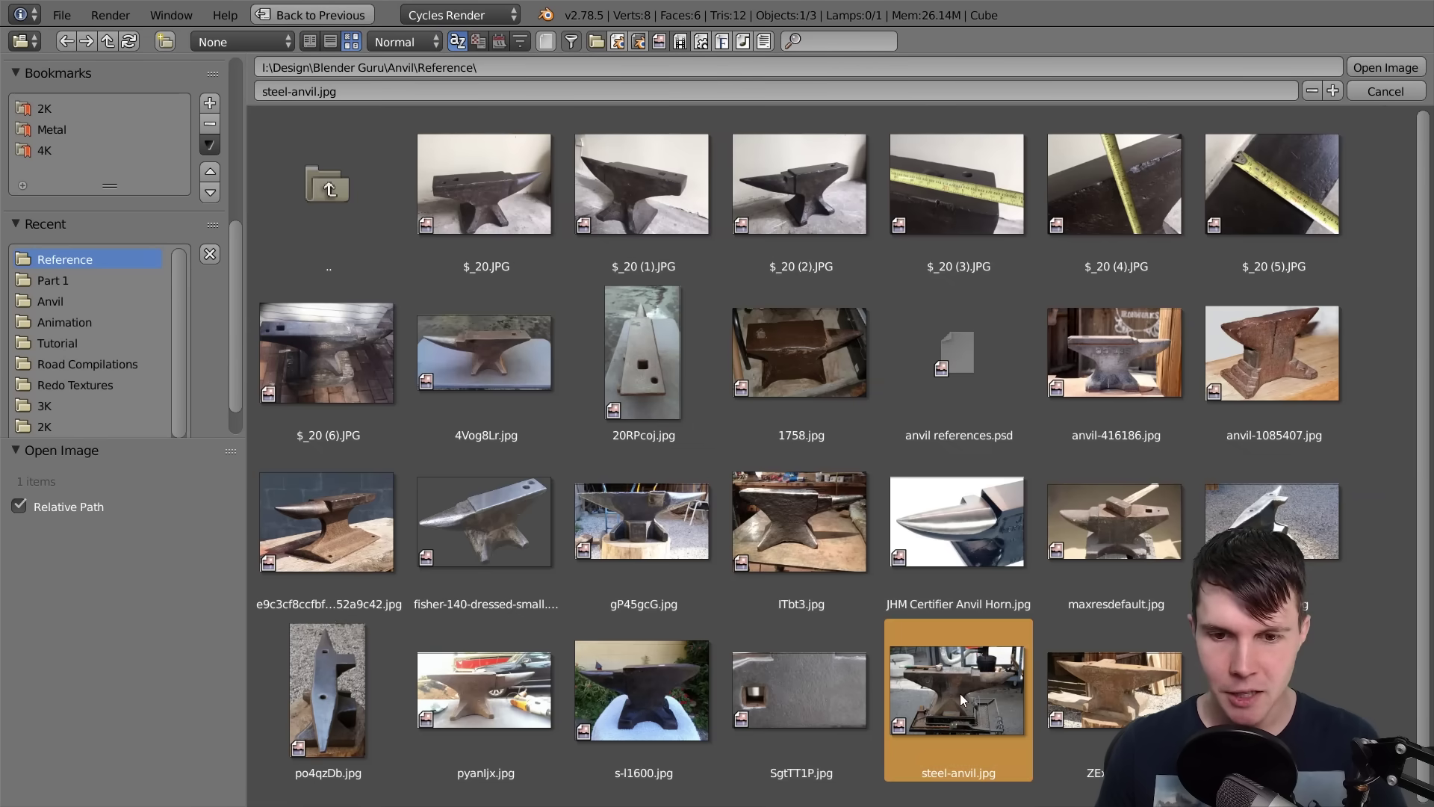
pyautogui.click(1386, 68)
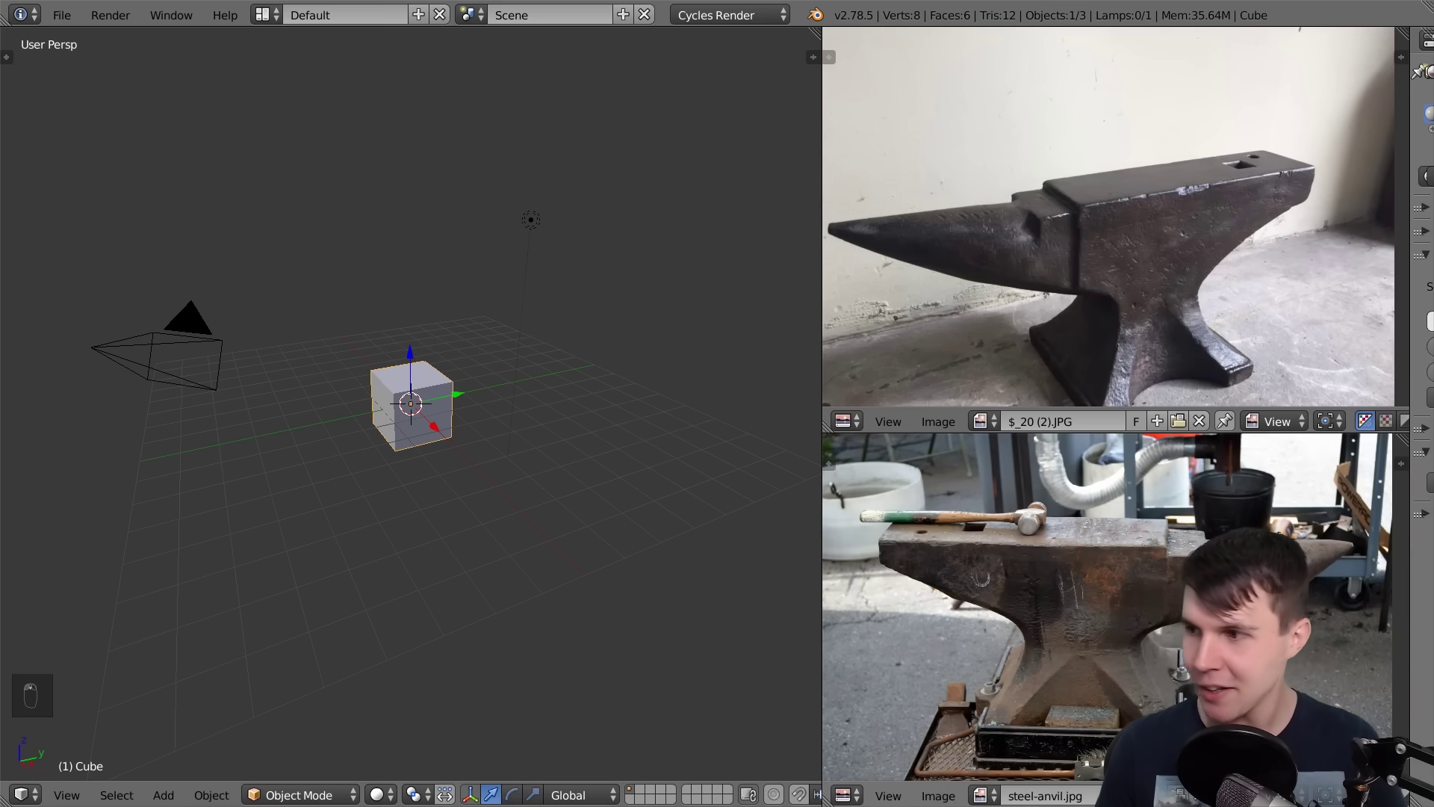
pyautogui.scroll(-1, 1113, 605)
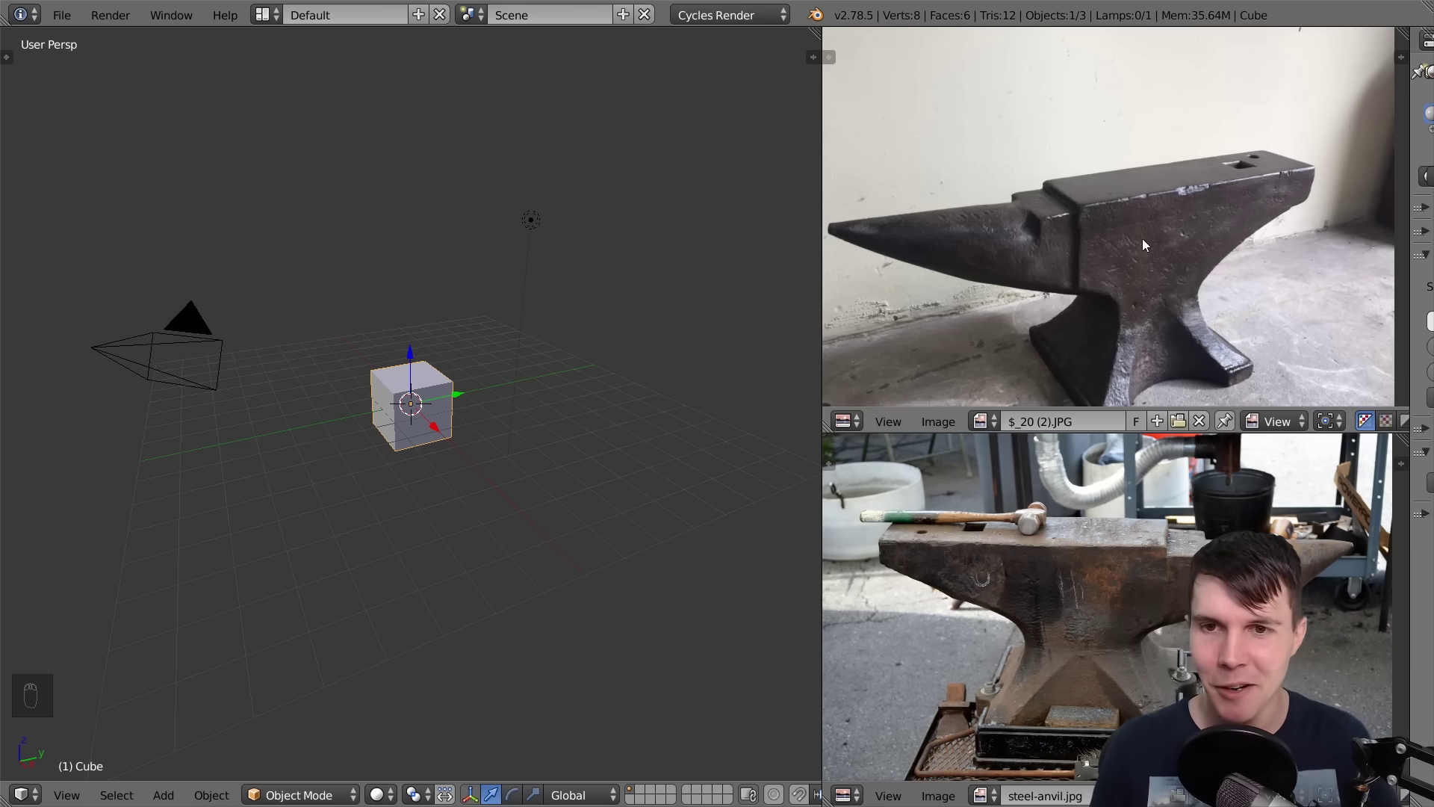
pyautogui.moveTo(1105, 288); pyautogui.dragTo(1127, 183, button='middle')
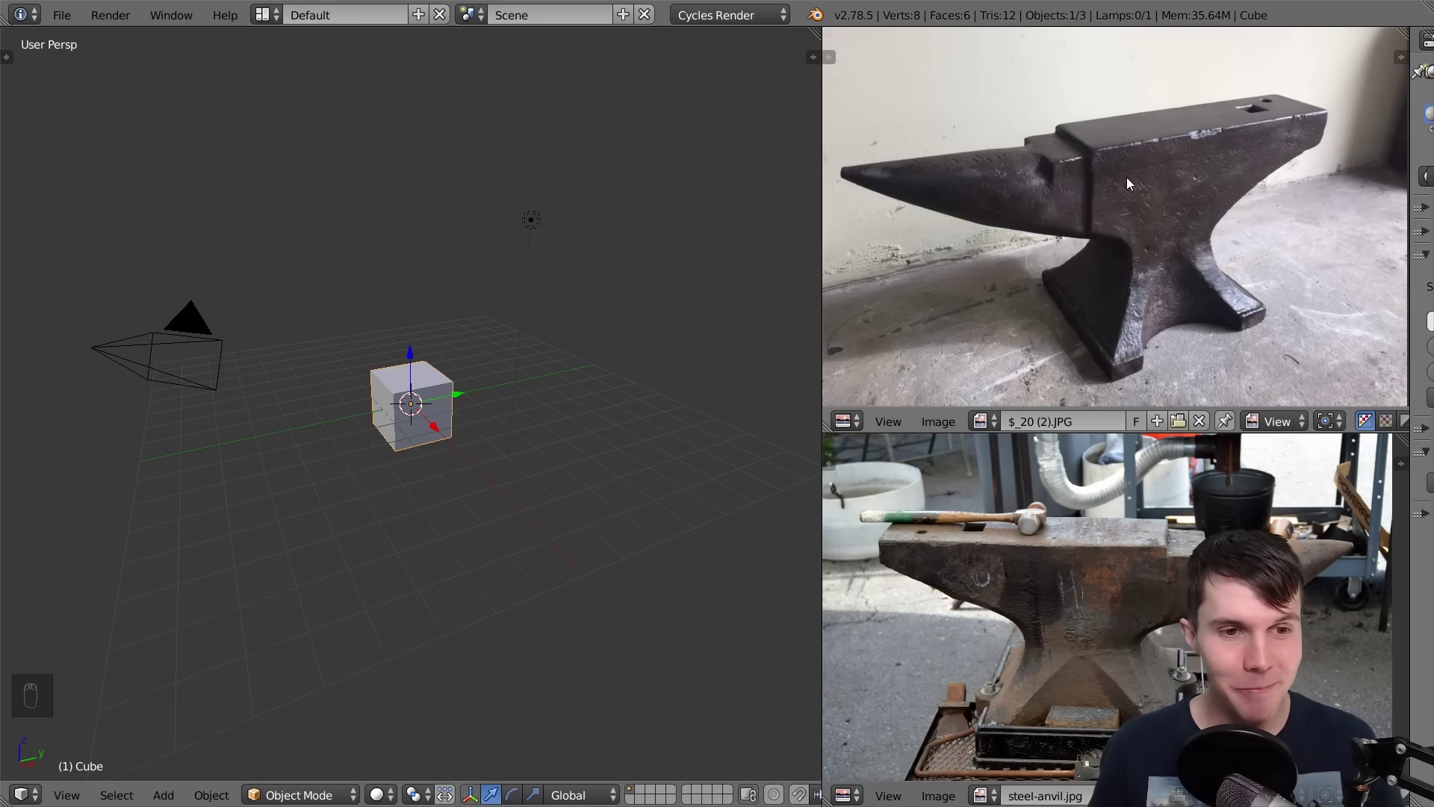
# Select all and delete the camera, lamp and cube, then dismiss the Add menu unused
pyautogui.press('a')
pyautogui.press('a')
pyautogui.press('a')
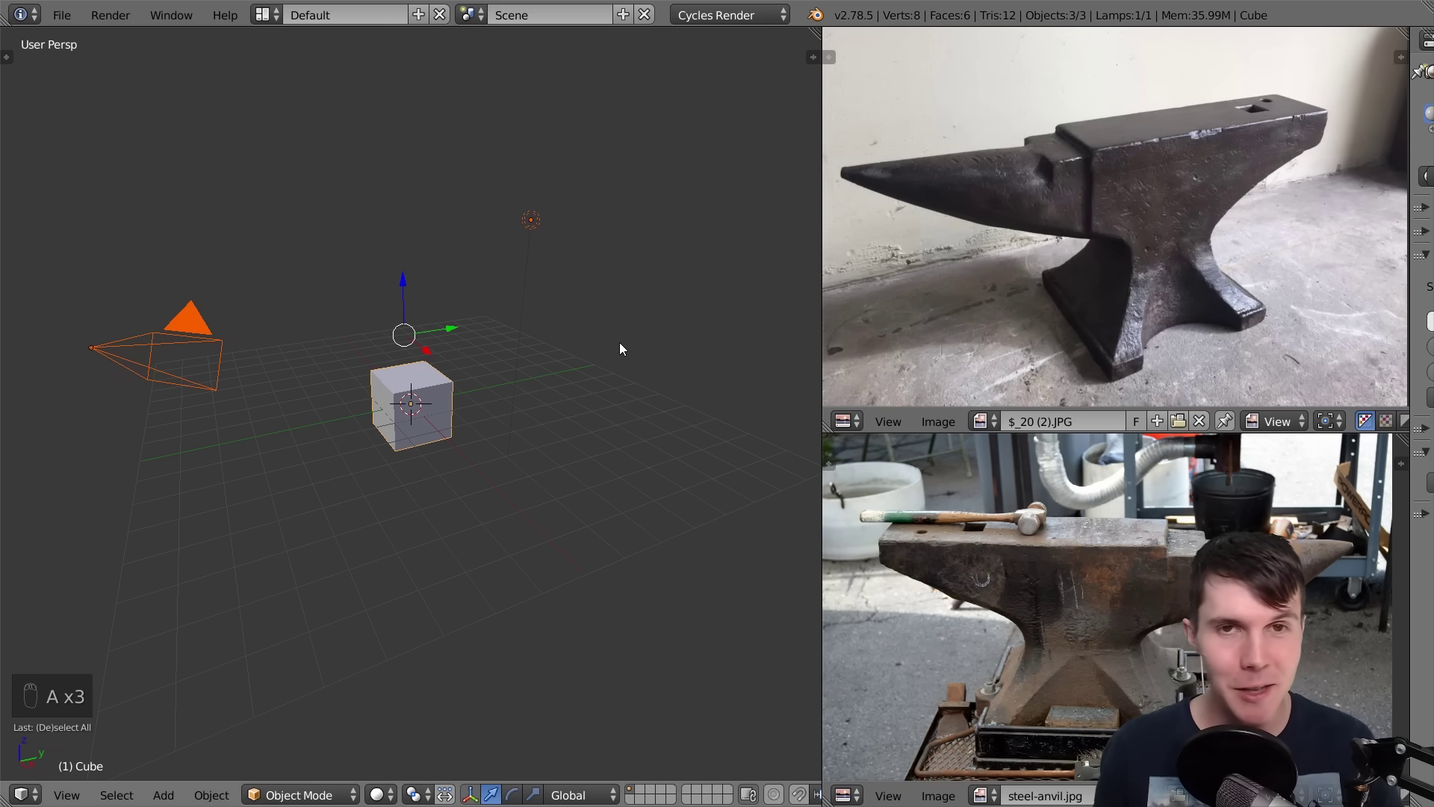
pyautogui.press('x')
pyautogui.click(619, 345)
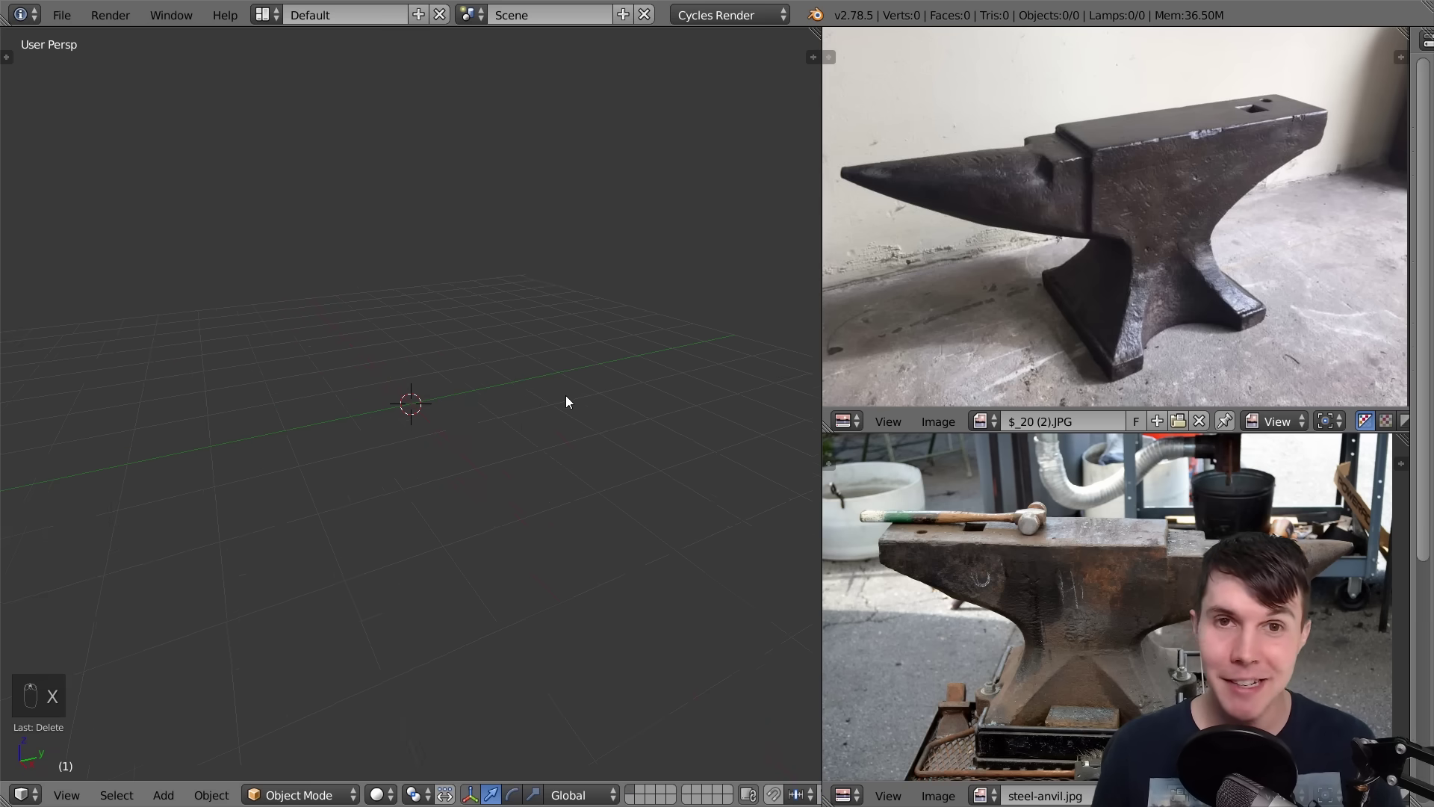
pyautogui.moveTo(566, 396); pyautogui.dragTo(576, 442, button='middle')
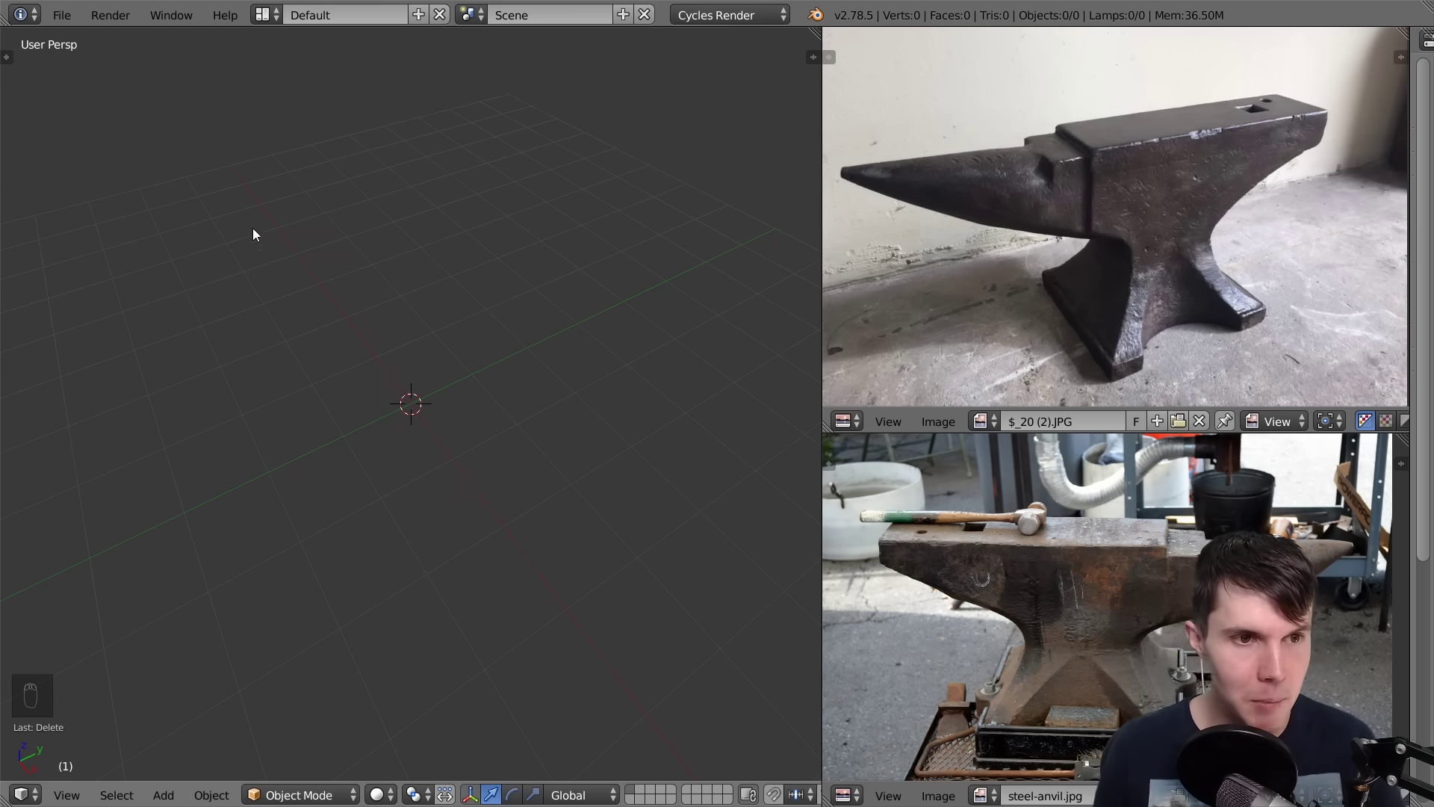
pyautogui.hotkey('shift', 'a')
pyautogui.moveTo(321, 230)
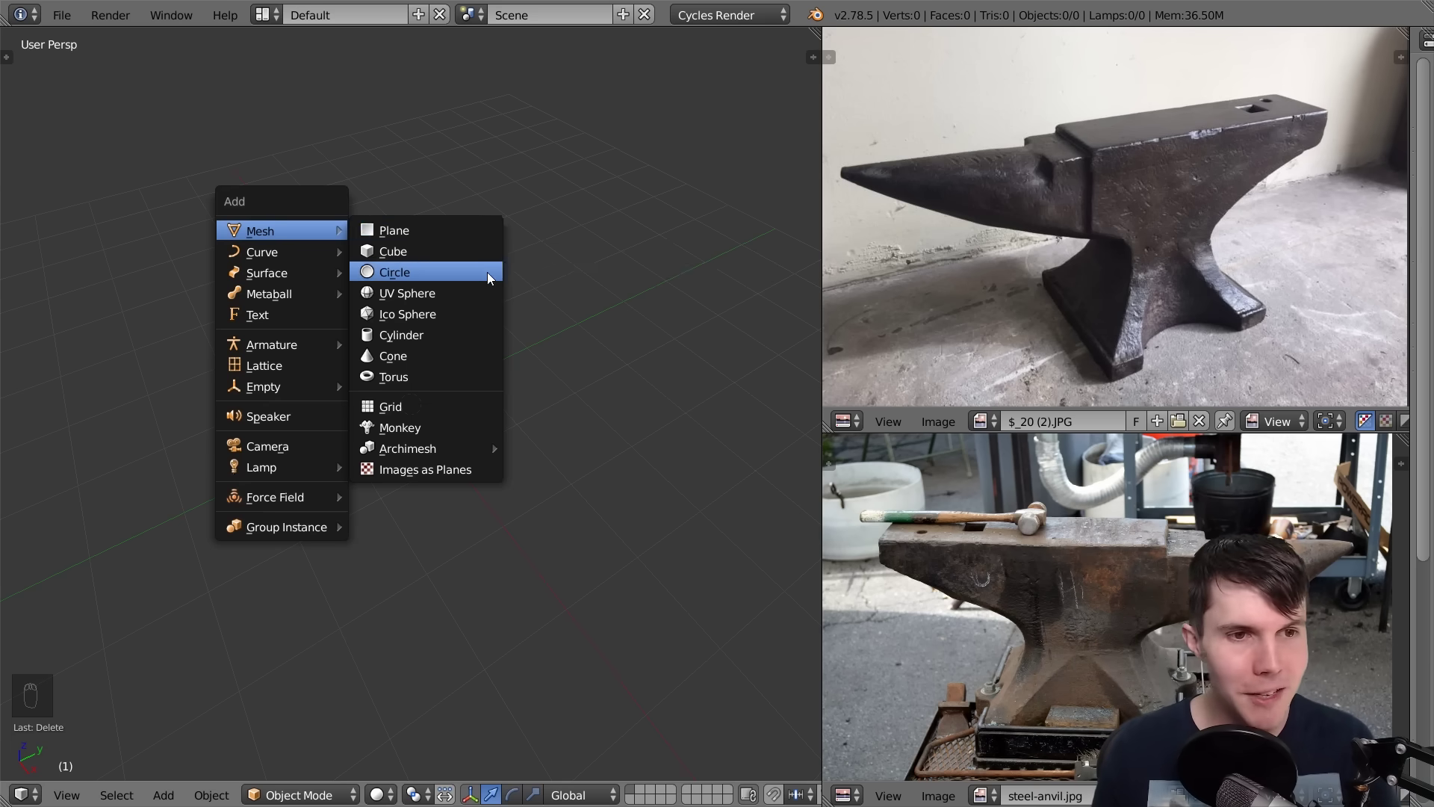
pyautogui.press('Escape')
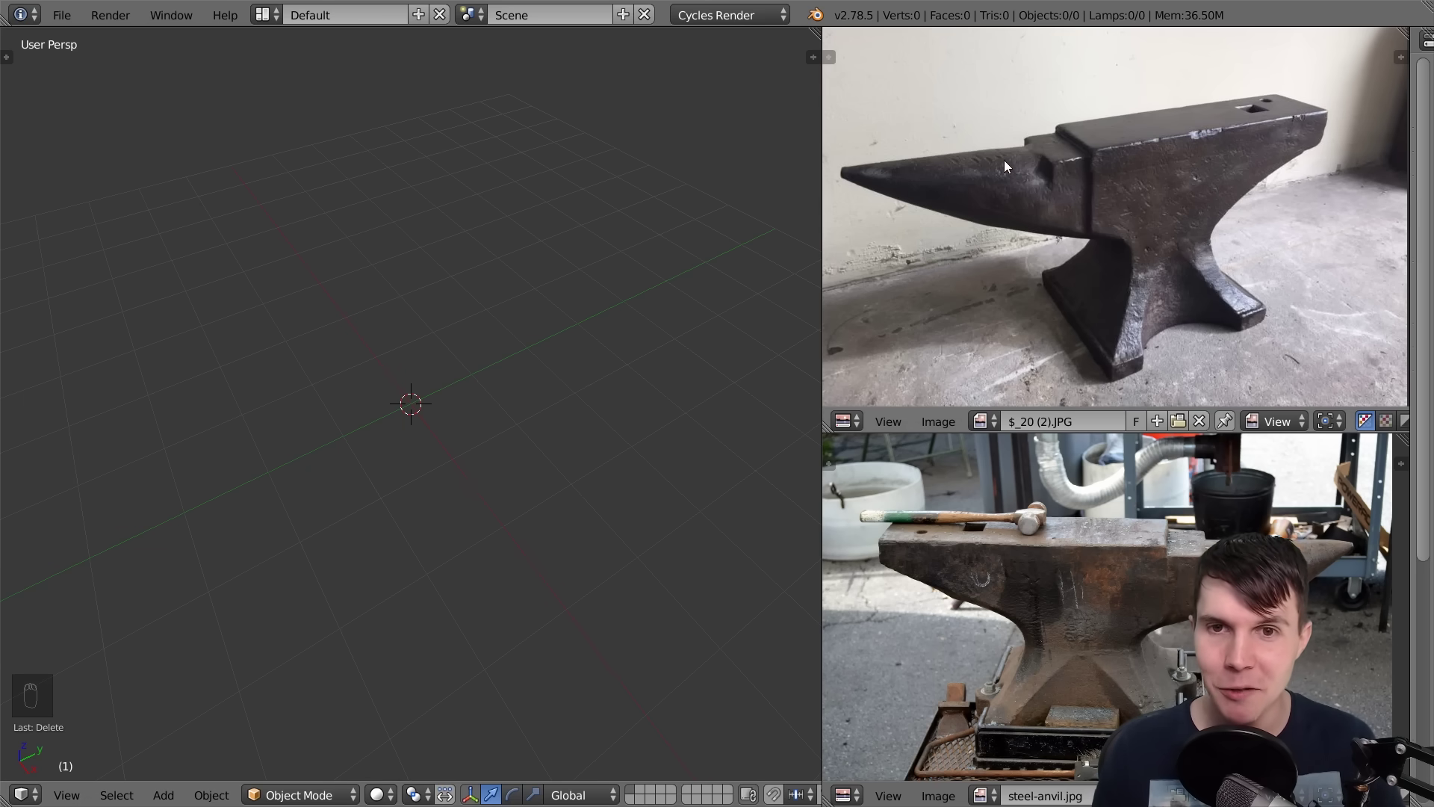
# Draw Grease Pencil strokes along the horn, heel curve and front foot on the photo
pyautogui.moveTo(1013, 150); pyautogui.dragTo(1033, 230)
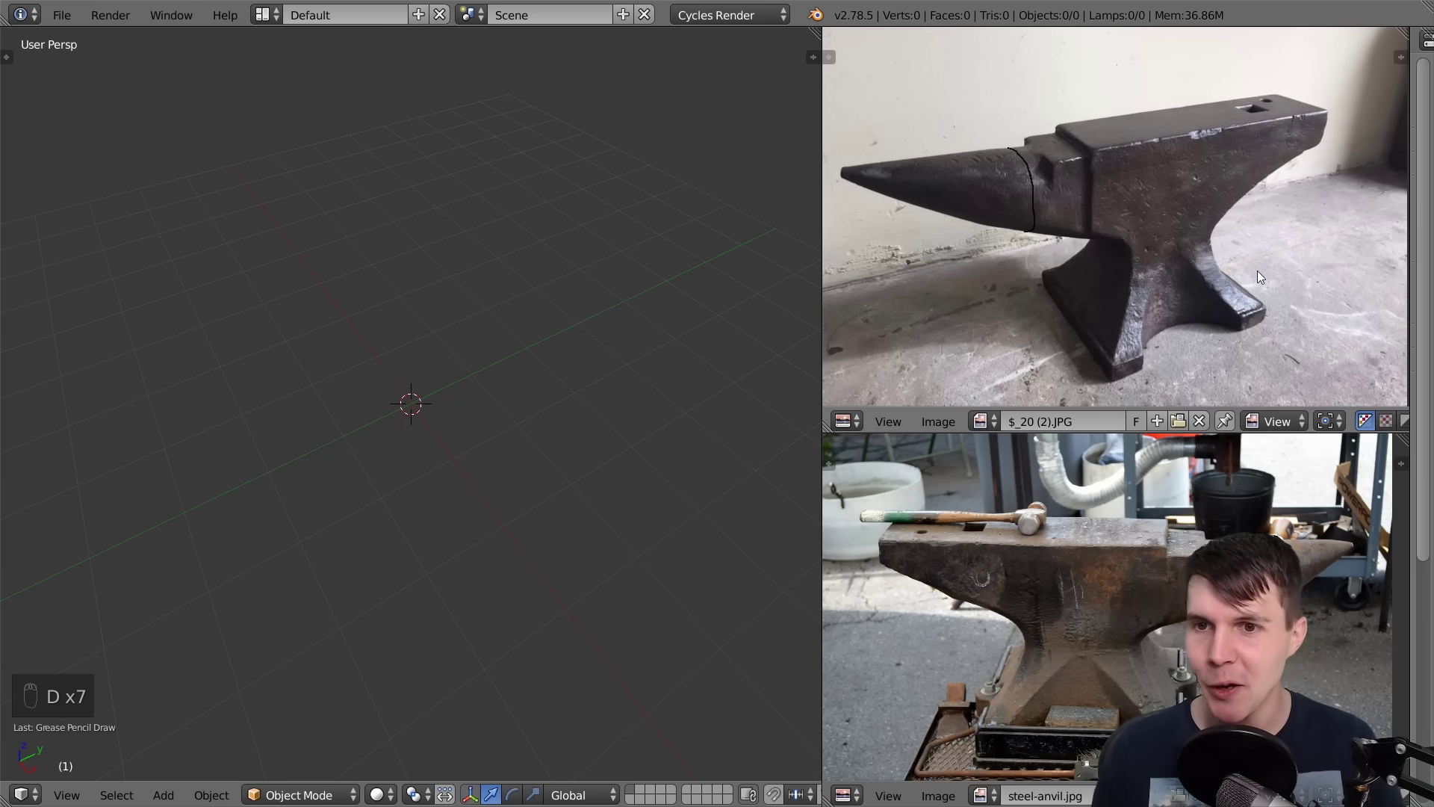
pyautogui.press('d')
pyautogui.moveTo(1261, 302)
pyautogui.mouseDown()
pyautogui.moveTo(1233, 269)
pyautogui.moveTo(1223, 209)
pyautogui.moveTo(1262, 180)
pyautogui.mouseUp()
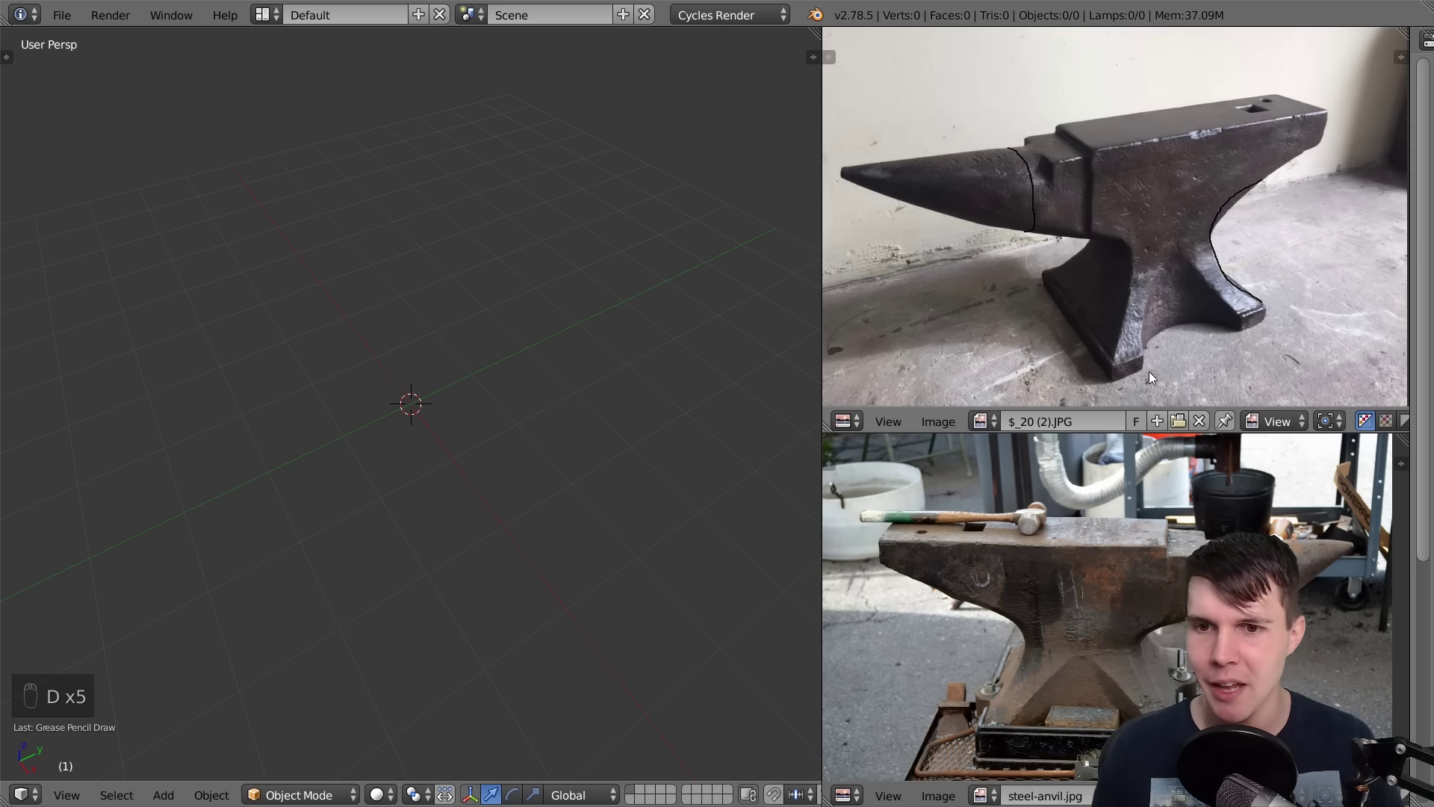
pyautogui.moveTo(1240, 333); pyautogui.dragTo(1147, 374)
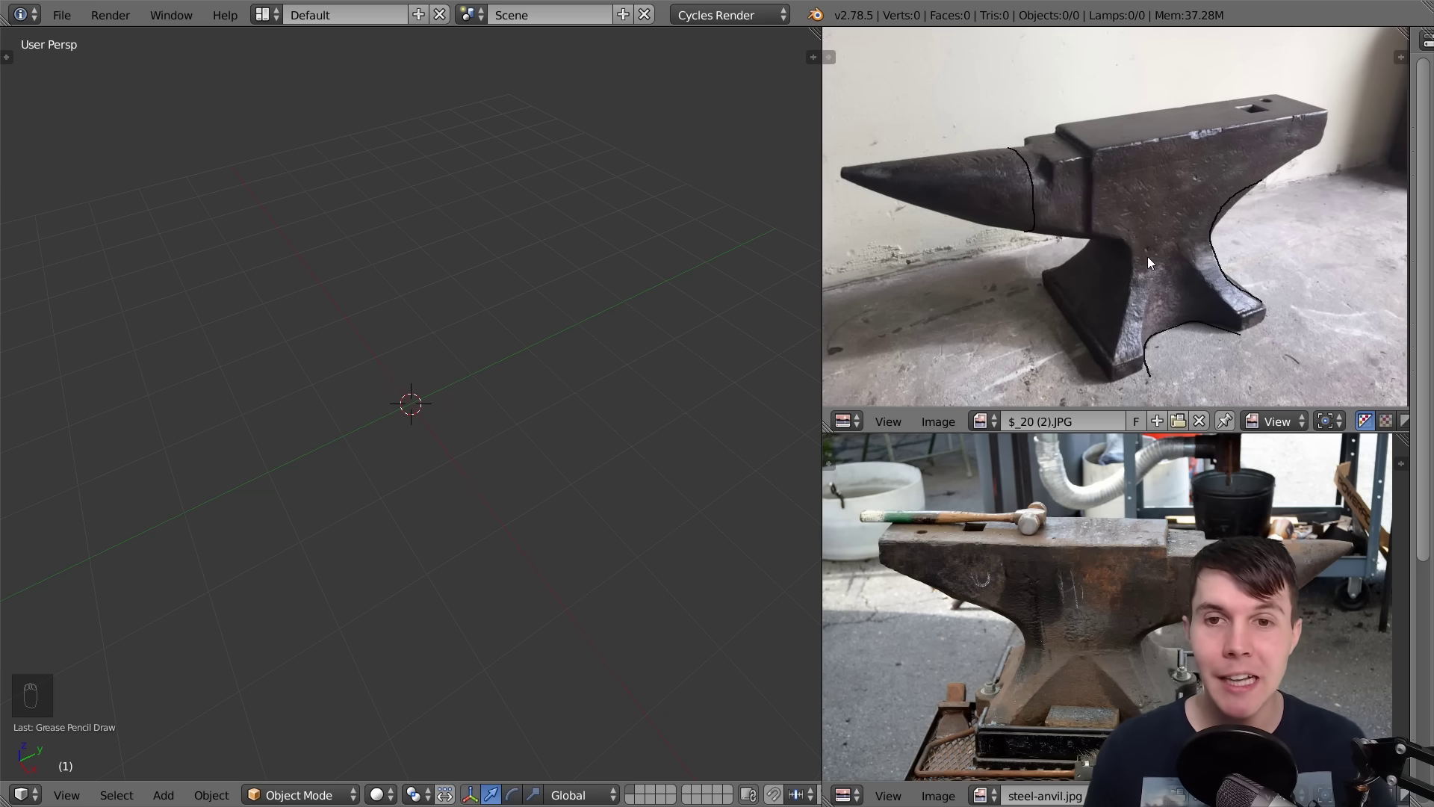
# Erase the horn, outline and heel strokes from the photo
pyautogui.press('d')
pyautogui.moveTo(1039, 240); pyautogui.dragTo(1034, 157, button='right')
pyautogui.moveTo(1147, 366)
pyautogui.mouseDown(button='right')
pyautogui.moveTo(1232, 323)
pyautogui.moveTo(1244, 295)
pyautogui.moveTo(1218, 197)
pyautogui.moveTo(1254, 174)
pyautogui.moveTo(1230, 239)
pyautogui.mouseUp(button='right')
pyautogui.press('d')
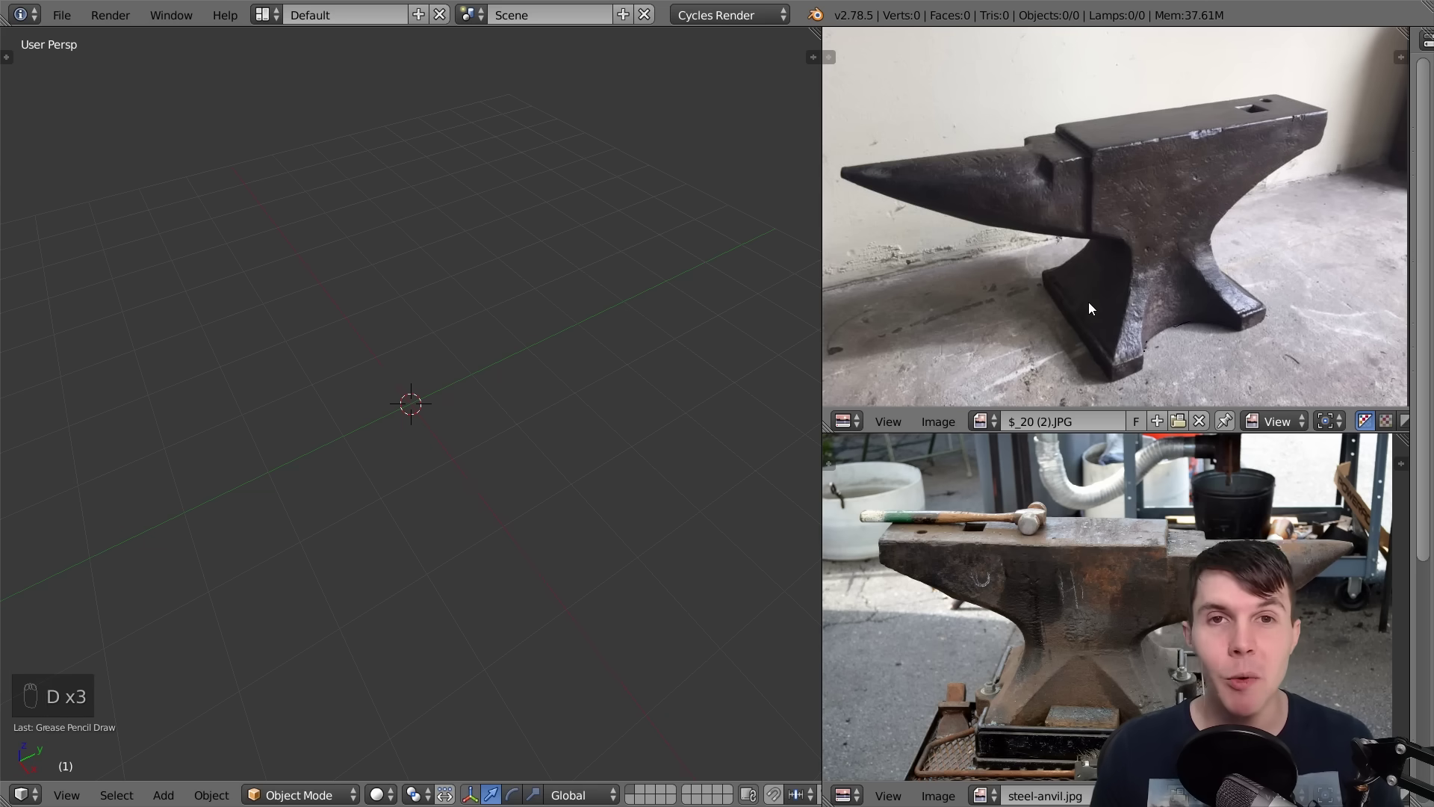
# Trace a new Grease Pencil line along the anvil's base edge
pyautogui.press('d')
pyautogui.moveTo(1040, 290)
pyautogui.mouseDown()
pyautogui.moveTo(1113, 384)
pyautogui.moveTo(1276, 326)
pyautogui.mouseUp()
pyautogui.press('d')
pyautogui.press('d')
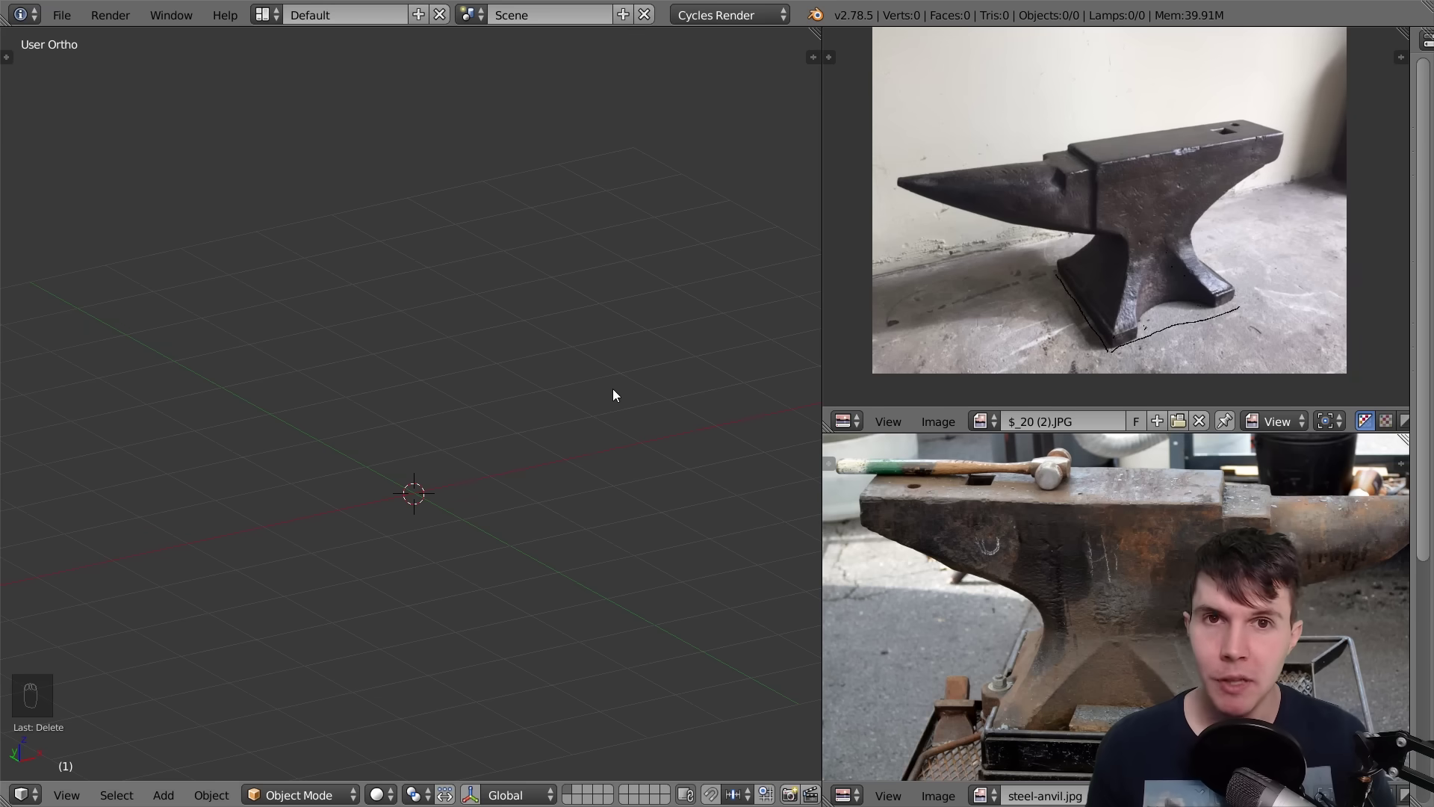
# Add a mesh plane to the scene
pyautogui.hotkey('shift', 'a')
pyautogui.moveTo(463, 406)
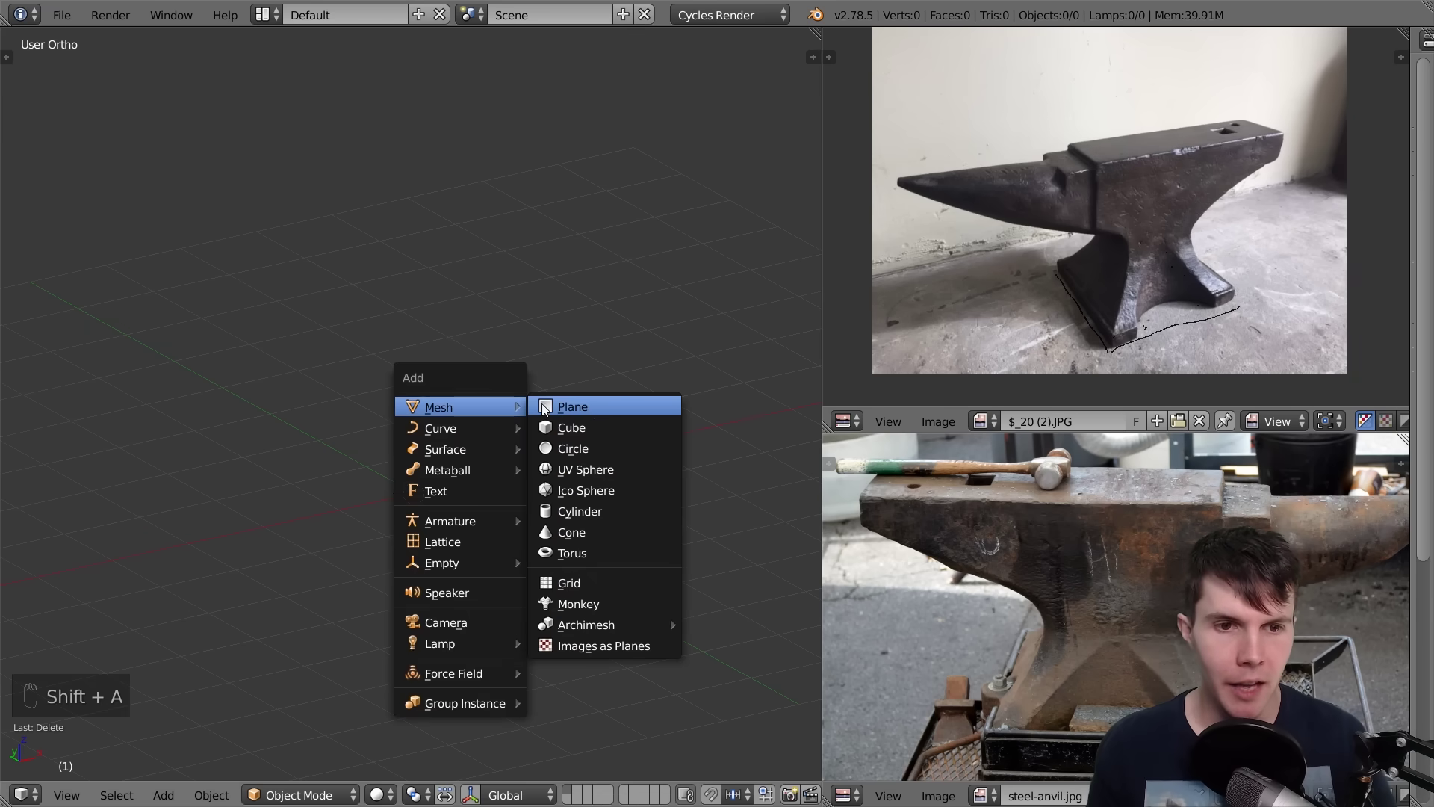
pyautogui.click(593, 406)
pyautogui.scroll(3, 592, 436)
pyautogui.scroll(4, 1249, 312)
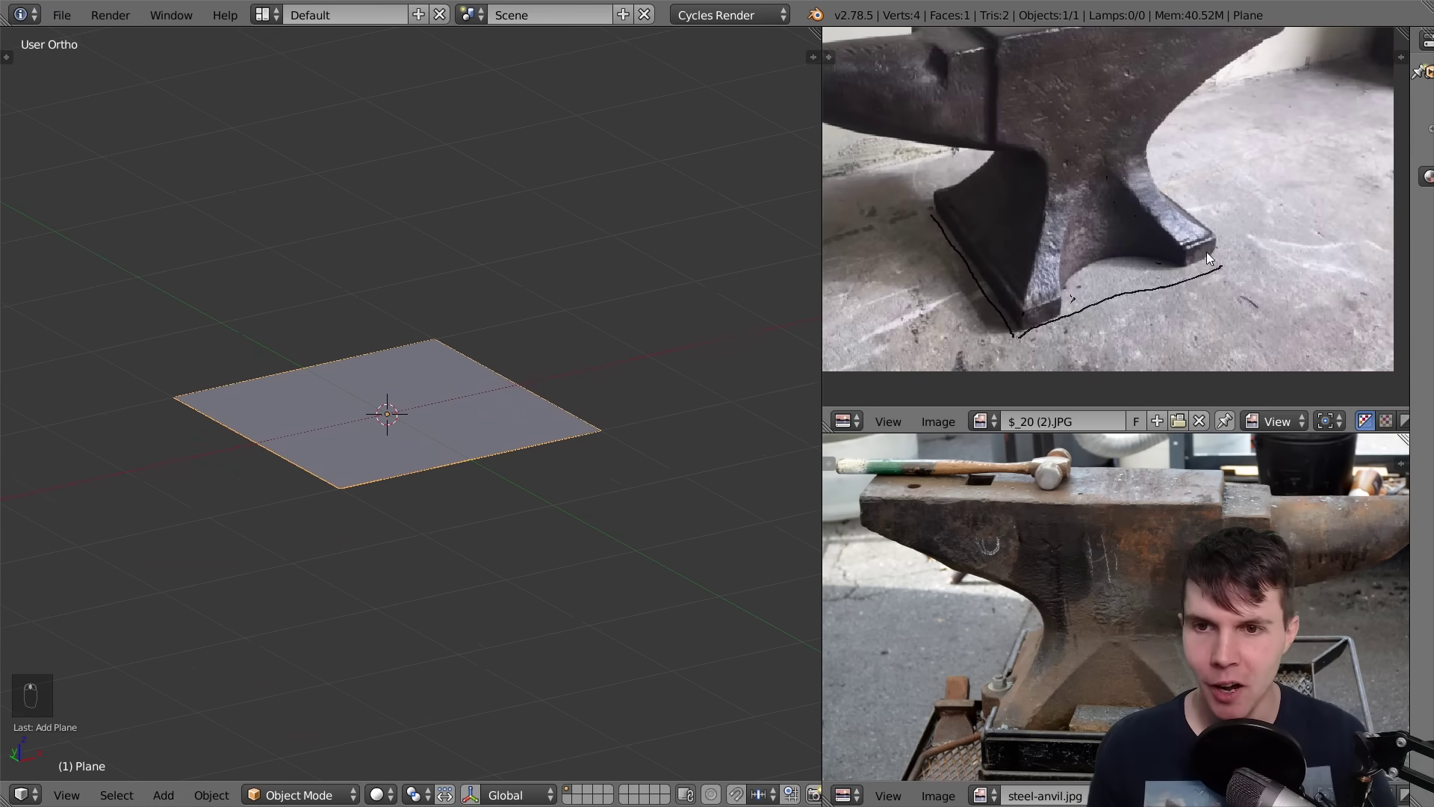
# Mark a Grease Pencil tick at the base's right end on the photo
pyautogui.press('d')
pyautogui.moveTo(1225, 258)
pyautogui.mouseDown()
pyautogui.moveTo(1229, 228)
pyautogui.moveTo(1222, 244)
pyautogui.mouseUp()
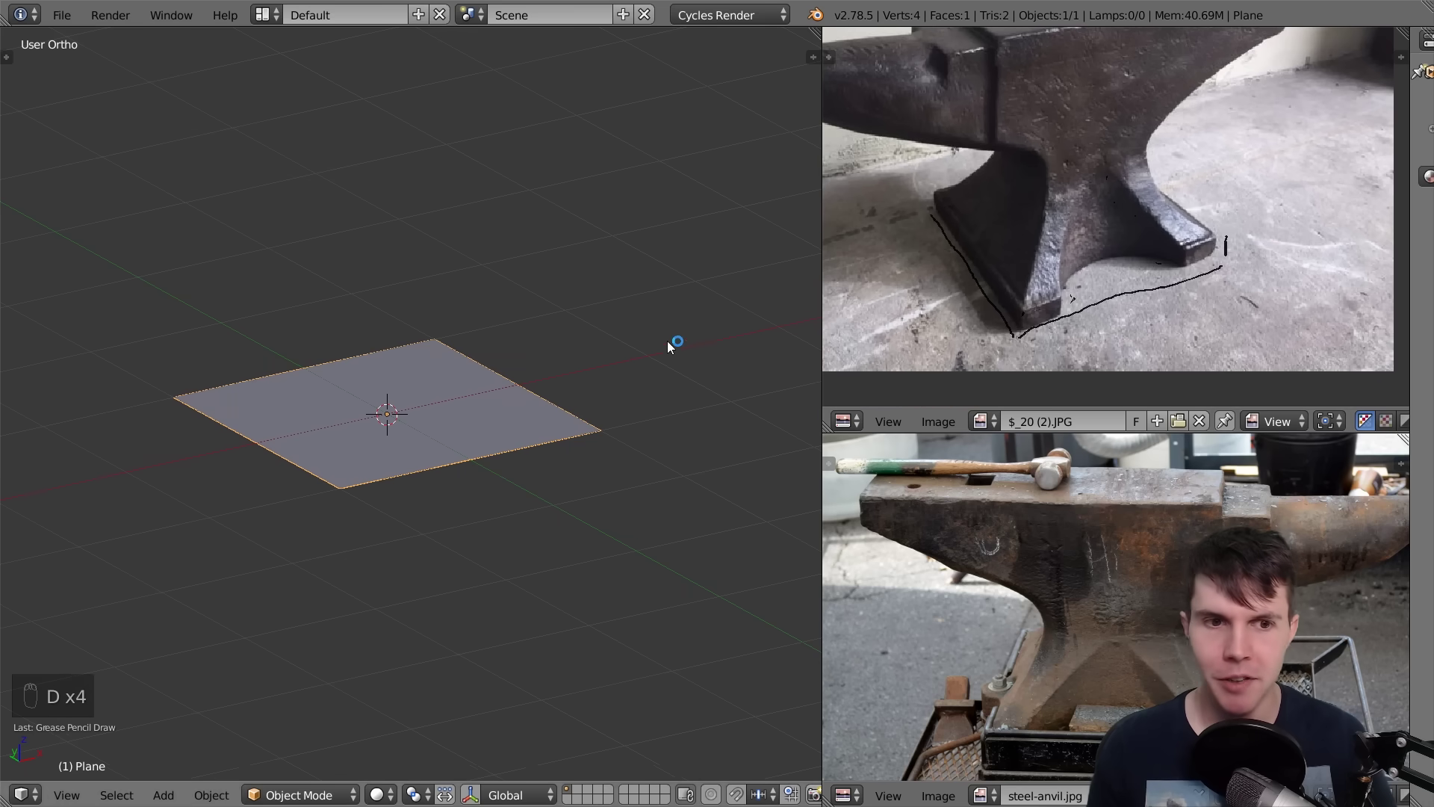
pyautogui.keyDown('shift'); pyautogui.moveTo(620, 352); pyautogui.dragTo(608, 354, button='middle'); pyautogui.keyUp('shift')
pyautogui.scroll(2, 608, 353)
# Extrude the plane upward in Edit Mode into a thin slab, then return to Object Mode
pyautogui.press('Tab')
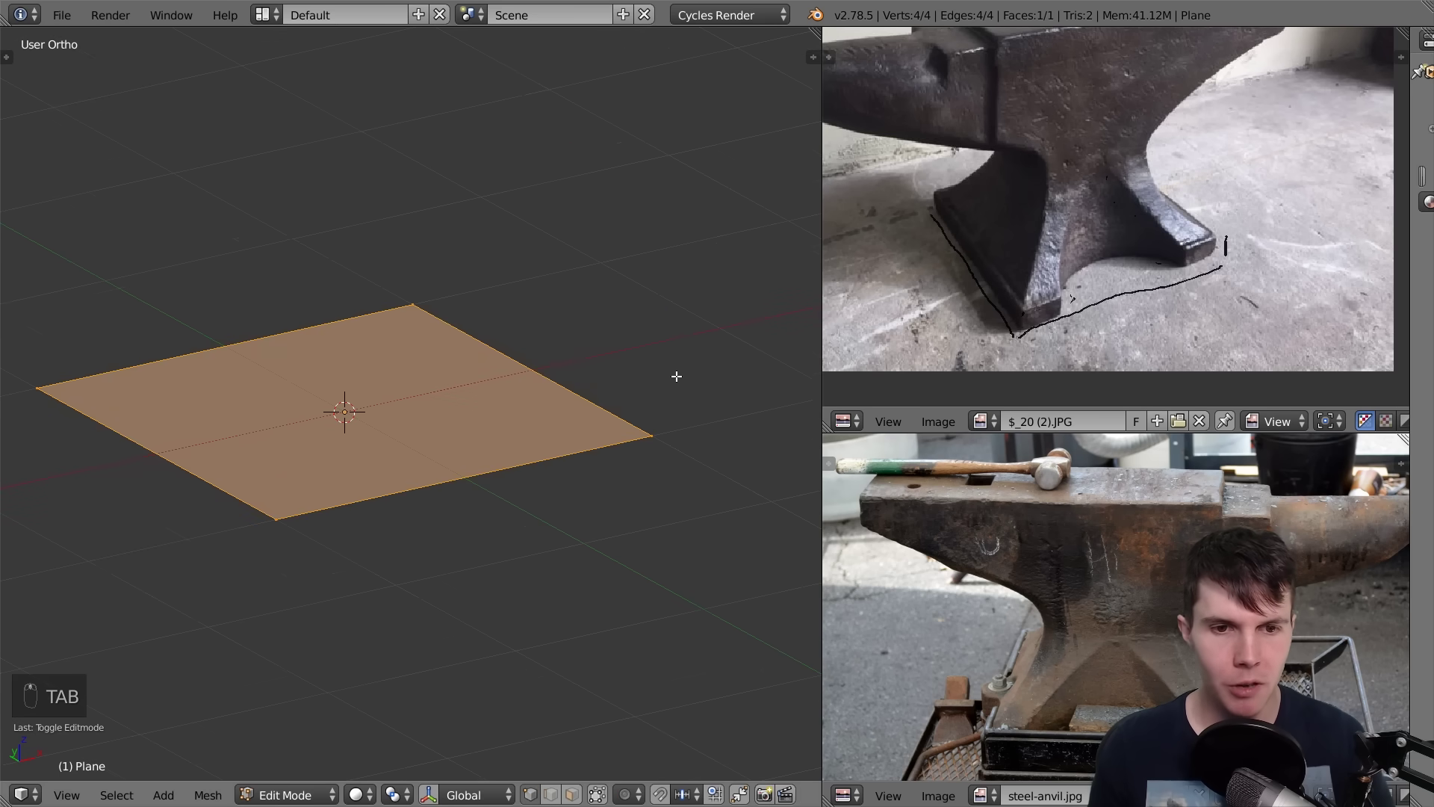
pyautogui.press('e')
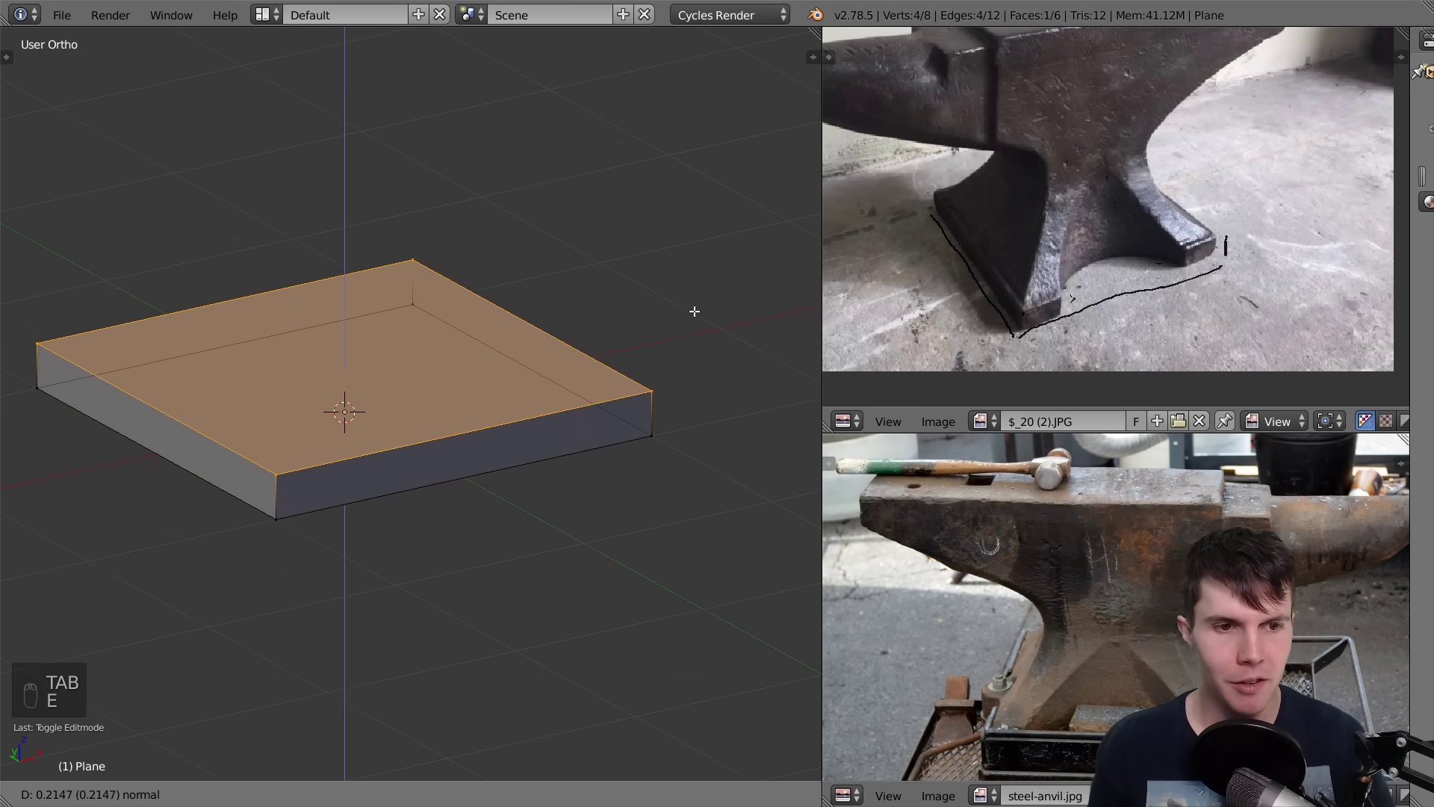
pyautogui.click(694, 314)
pyautogui.moveTo(693, 314); pyautogui.dragTo(571, 310, button='middle')
pyautogui.press('Tab')
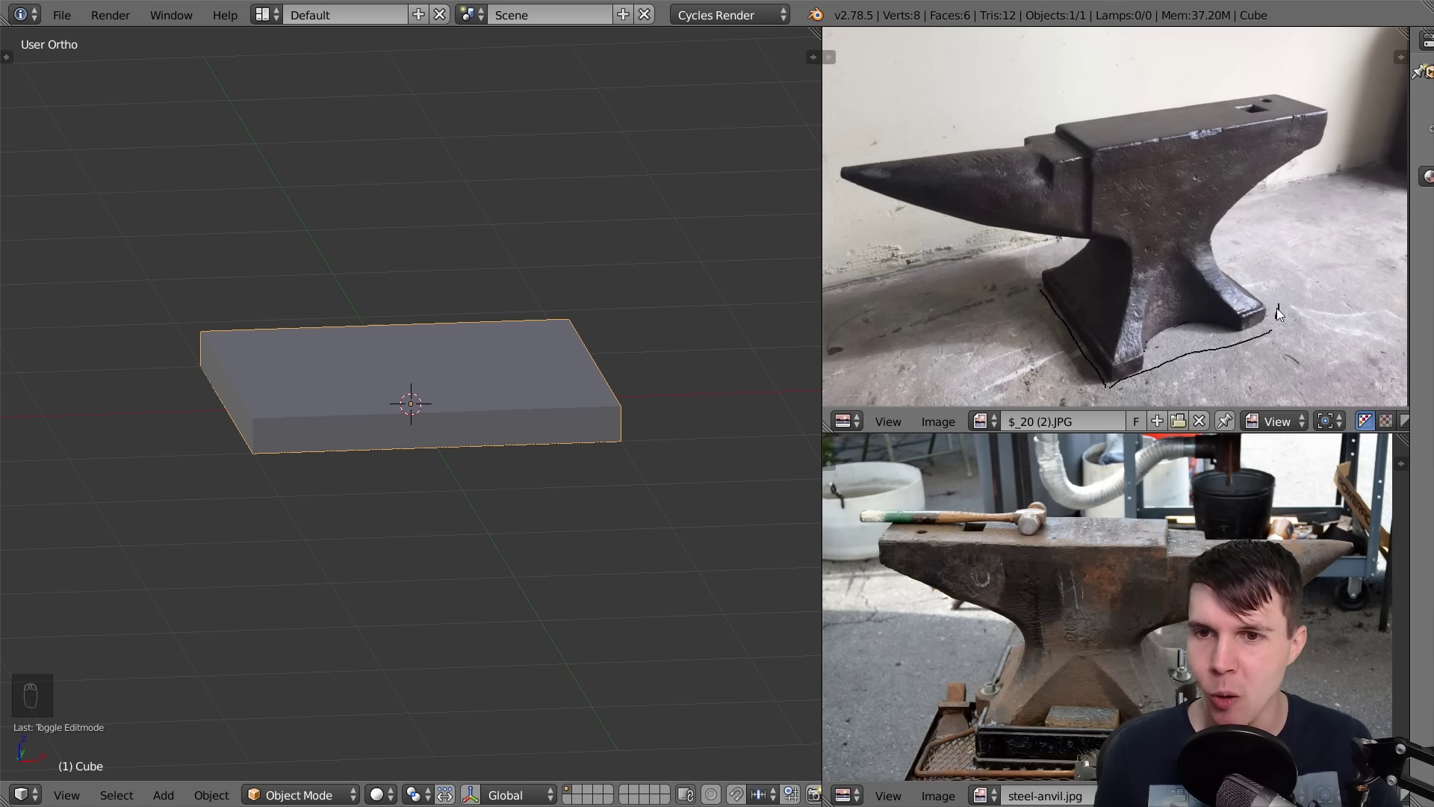
# Draw a Grease Pencil line up the anvil heel and a zigzag across its waist
pyautogui.press('d')
pyautogui.moveTo(1271, 305)
pyautogui.mouseDown()
pyautogui.moveTo(1214, 241)
pyautogui.moveTo(1225, 223)
pyautogui.mouseUp()
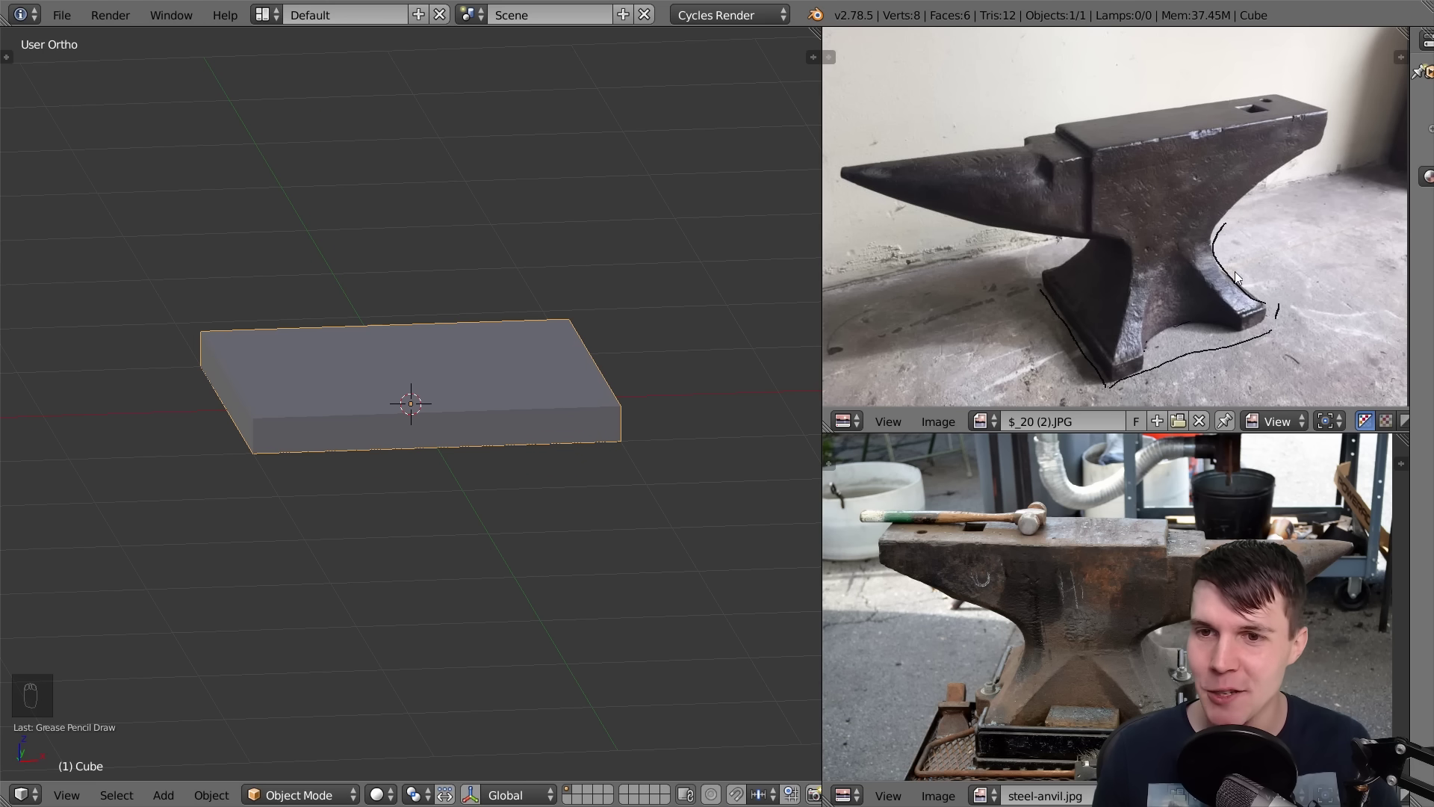
pyautogui.press('d')
pyautogui.moveTo(1179, 260)
pyautogui.mouseDown()
pyautogui.moveTo(1159, 351)
pyautogui.moveTo(1180, 315)
pyautogui.moveTo(1246, 313)
pyautogui.moveTo(1203, 303)
pyautogui.moveTo(1184, 272)
pyautogui.moveTo(1176, 311)
pyautogui.mouseUp()
pyautogui.press('d')
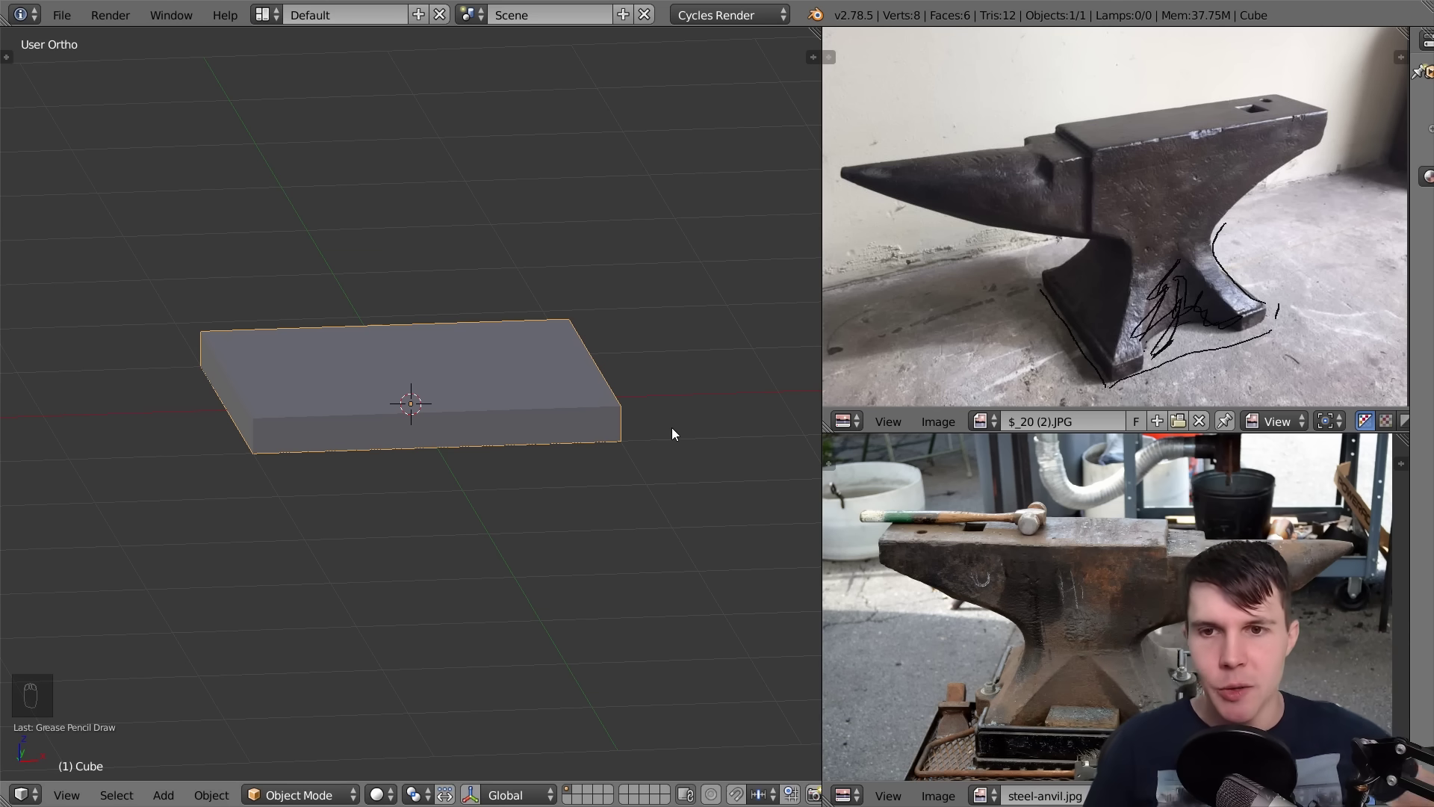
# Select the slab's top face in Edit Mode and switch to front view (Numpad 1)
pyautogui.press('Tab')
pyautogui.press('a')
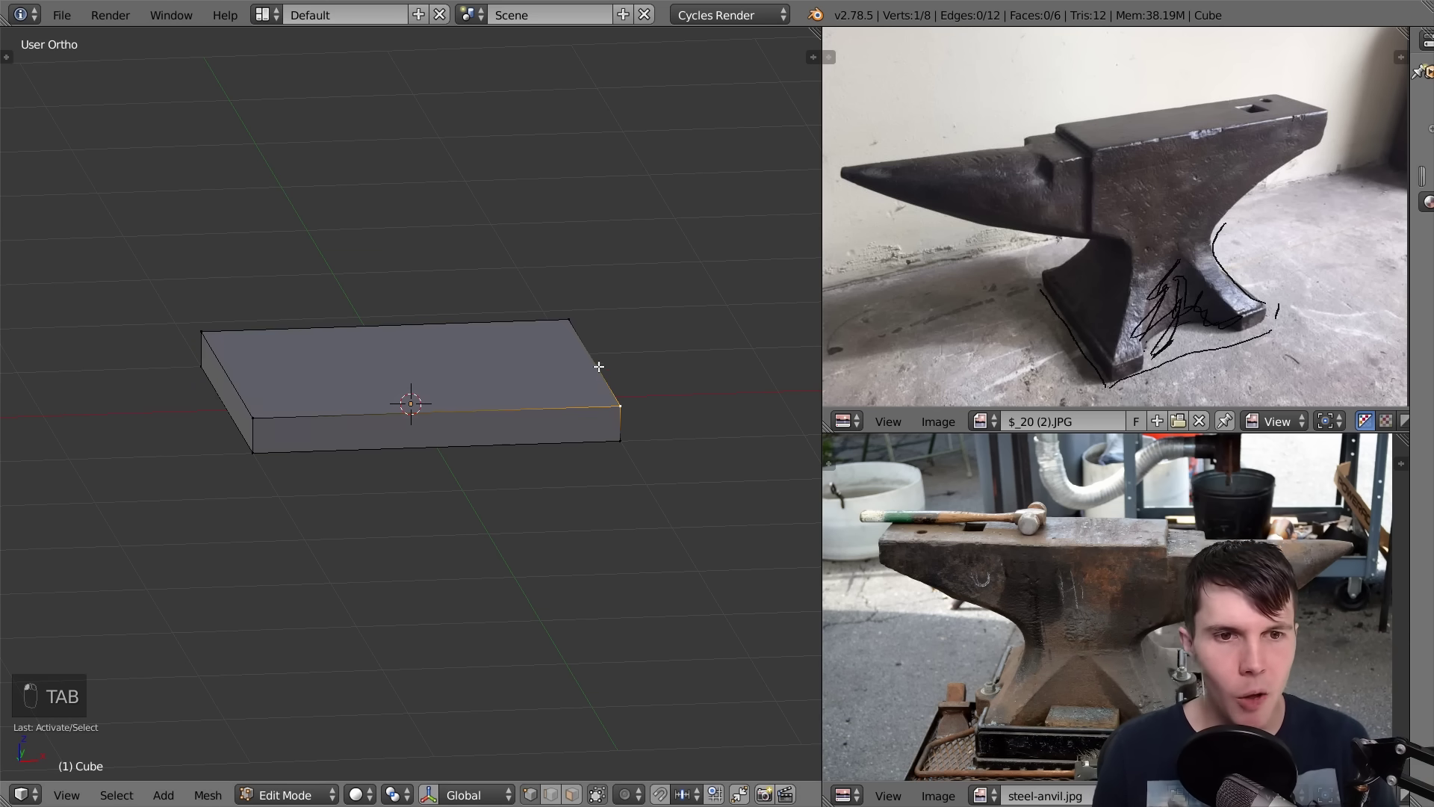
pyautogui.rightClick(384, 316)
pyautogui.rightClick(406, 384)
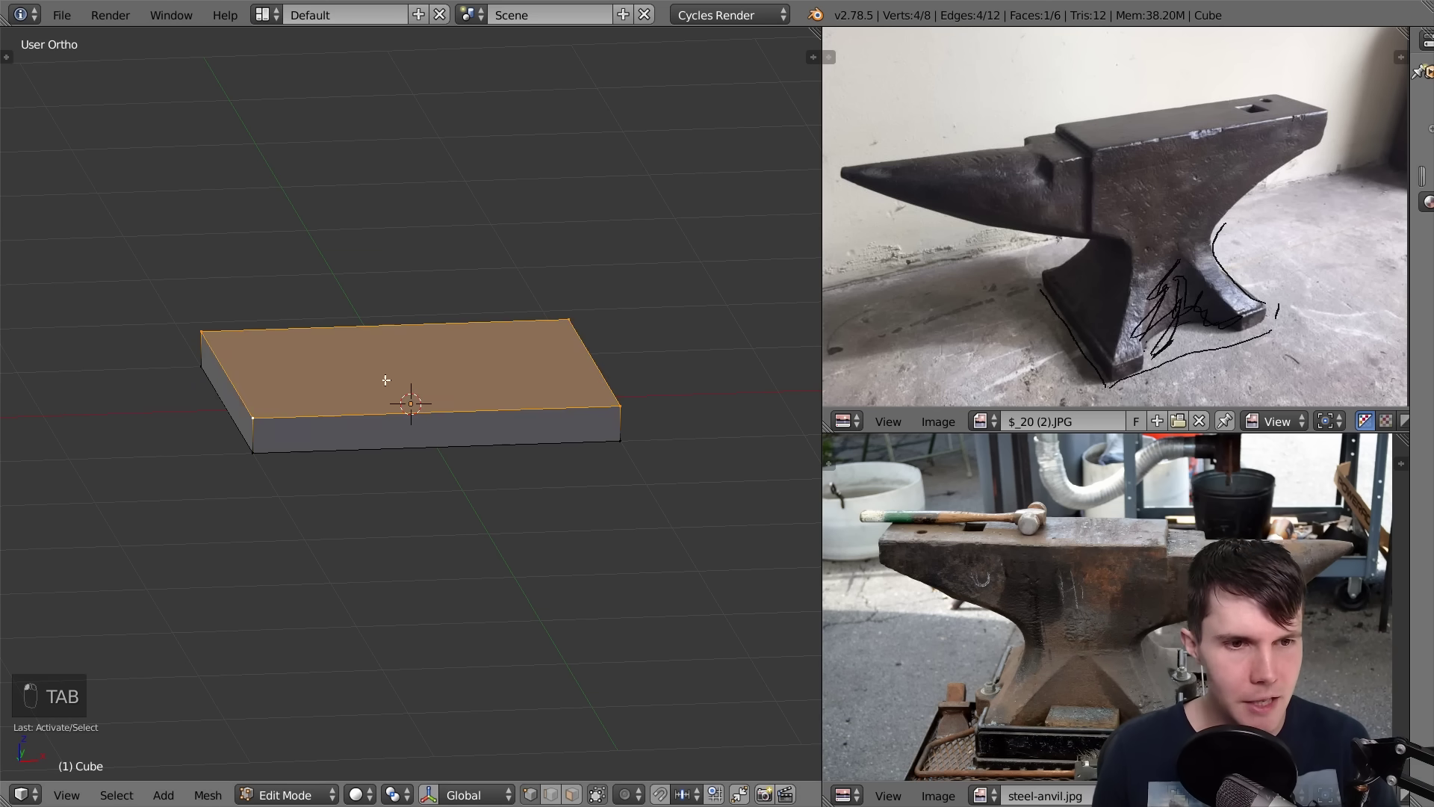
pyautogui.moveTo(406, 385); pyautogui.dragTo(471, 388, button='middle')
pyautogui.press('KP_1')
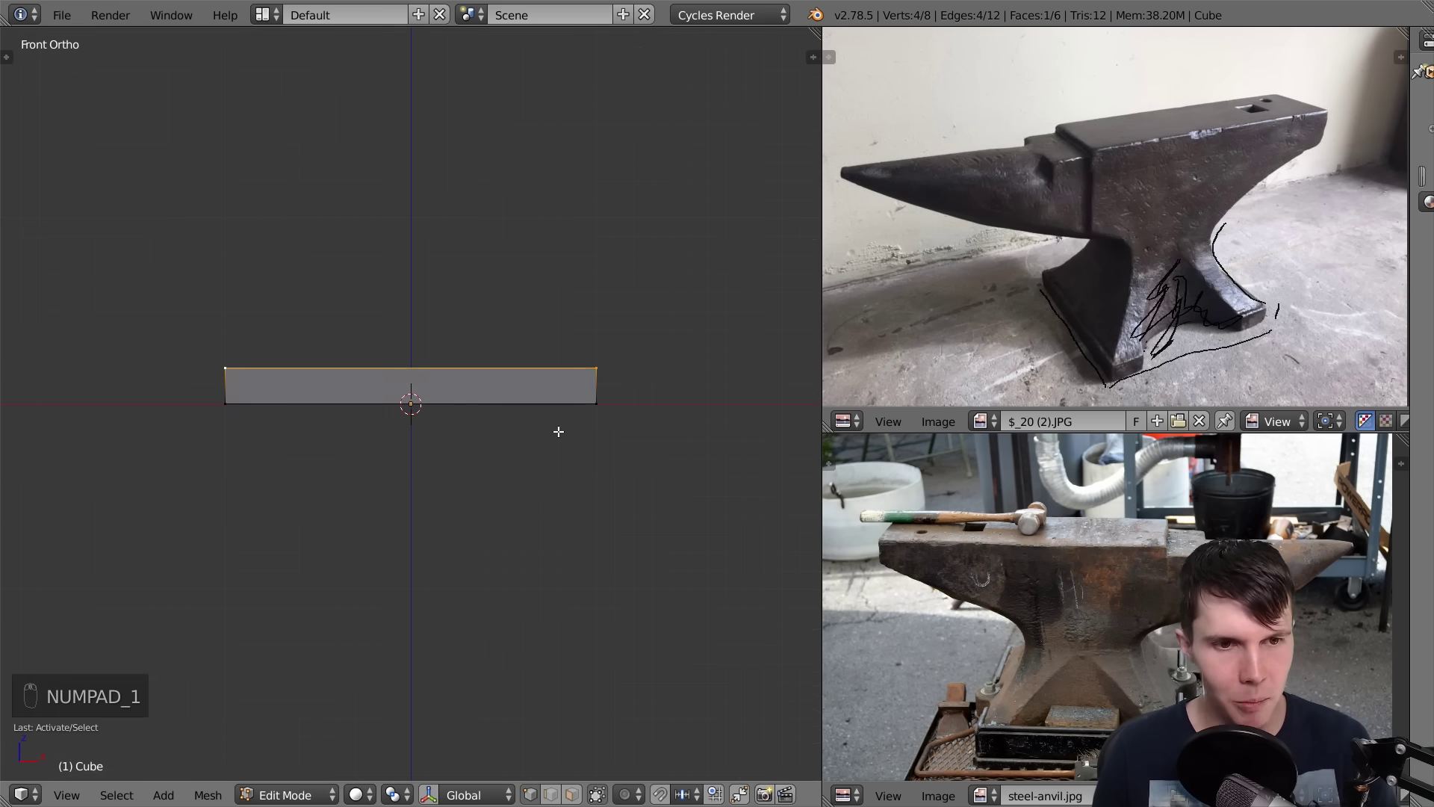
# Extrude two narrowing steps upward, lowering the first top face slightly
pyautogui.press('e')
pyautogui.click(580, 374)
pyautogui.press('s')
pyautogui.click(597, 370)
pyautogui.press('g')
pyautogui.click(581, 380)
pyautogui.press('e')
pyautogui.click(588, 346)
pyautogui.press('s')
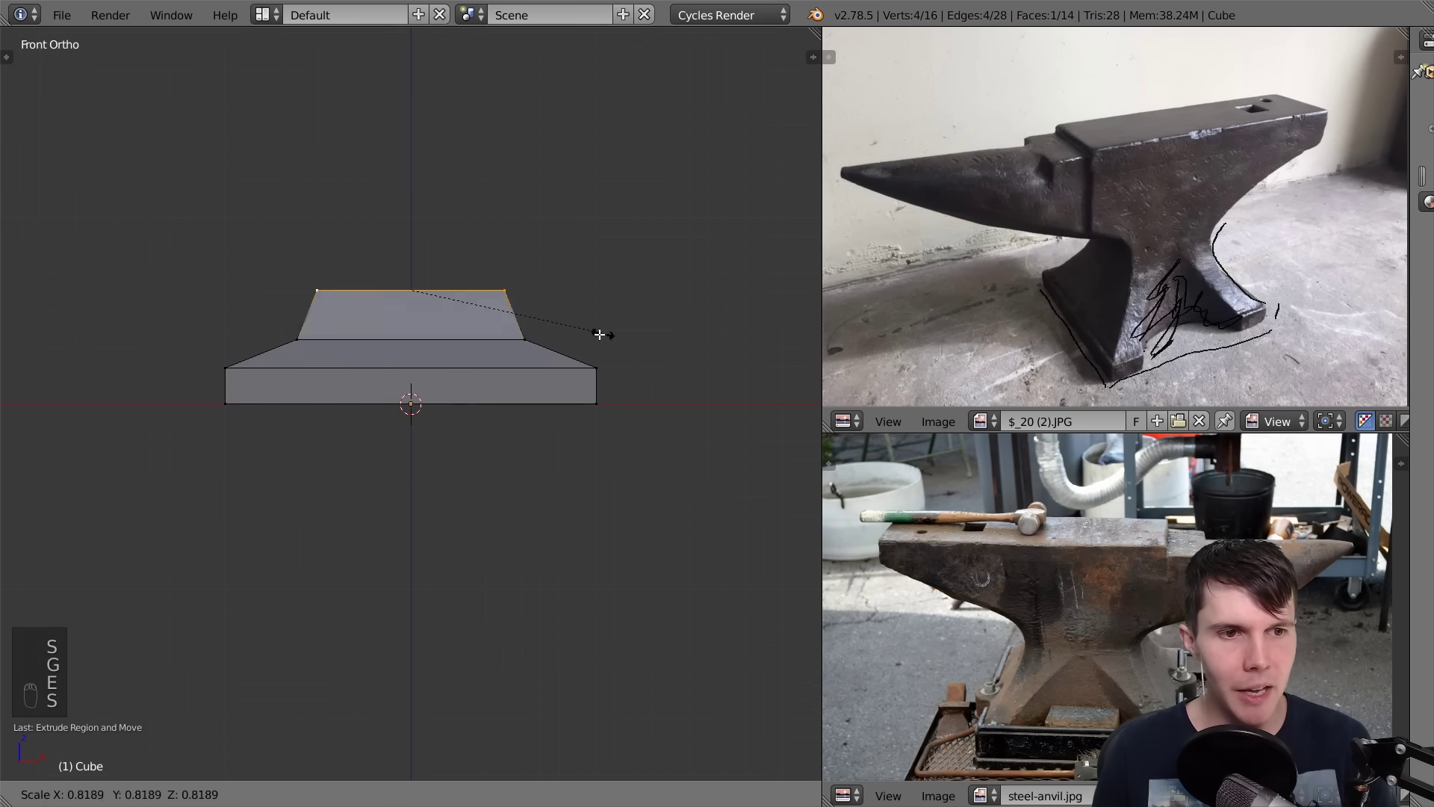
pyautogui.click(576, 327)
# Extrude three more steps, narrowing to a waist, then widening and flaring the top
pyautogui.press('e')
pyautogui.click(547, 288)
pyautogui.press('s')
pyautogui.click(523, 270)
pyautogui.press('e')
pyautogui.click(517, 224)
pyautogui.press('s')
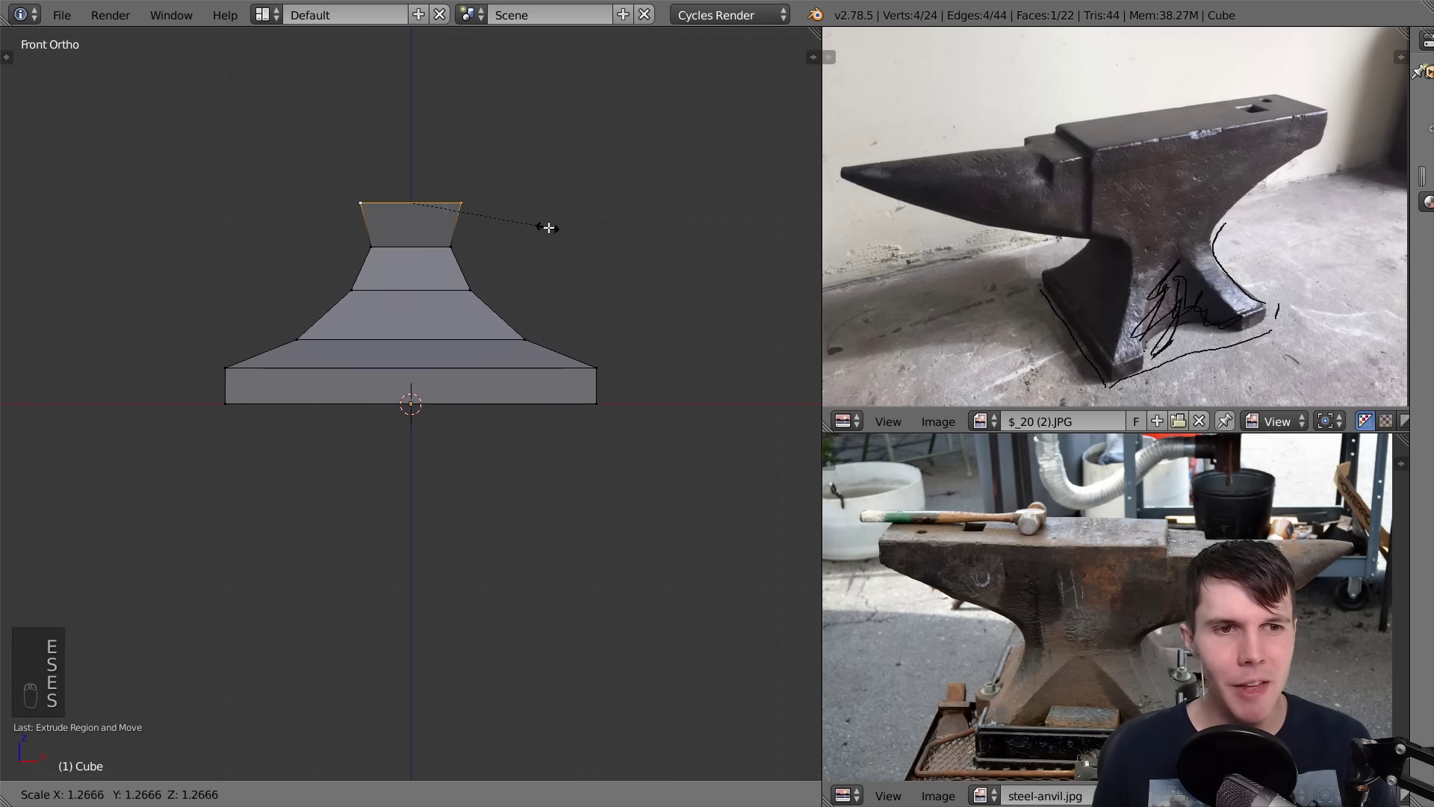
pyautogui.click(551, 220)
pyautogui.press('e')
pyautogui.click(561, 195)
pyautogui.press('s')
pyautogui.click(618, 199)
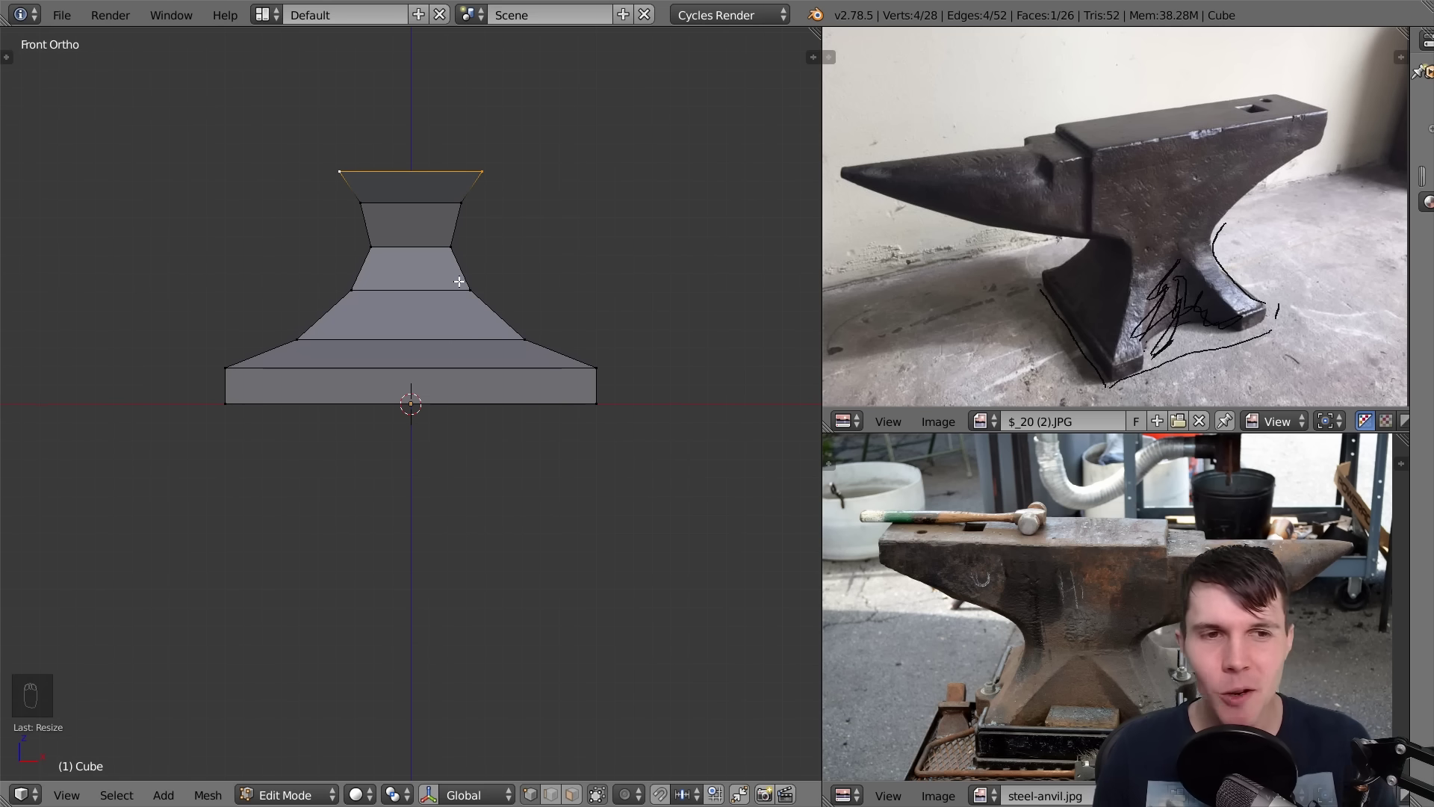
# Select edge loops and face bands along the stepped pedestal, then orbit to inspect it
pyautogui.keyDown('alt'); pyautogui.click(441, 247); pyautogui.keyUp('alt')
pyautogui.keyDown('alt'); pyautogui.keyDown('shift'); pyautogui.click(430, 205); pyautogui.keyUp('shift'); pyautogui.keyUp('alt')
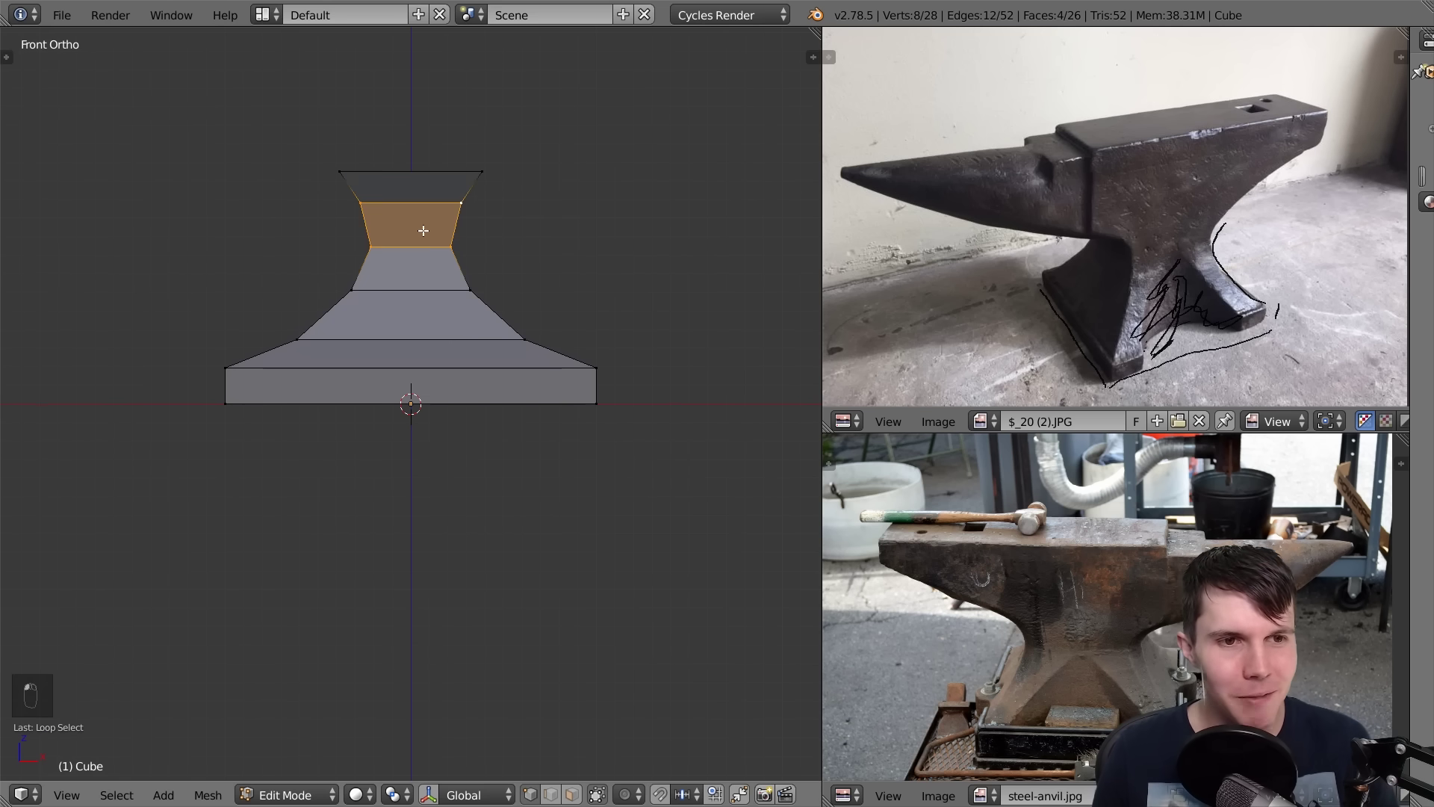
pyautogui.keyDown('alt'); pyautogui.click(423, 171); pyautogui.keyUp('alt')
pyautogui.keyDown('alt'); pyautogui.keyDown('shift'); pyautogui.click(427, 201); pyautogui.keyUp('shift'); pyautogui.keyUp('alt')
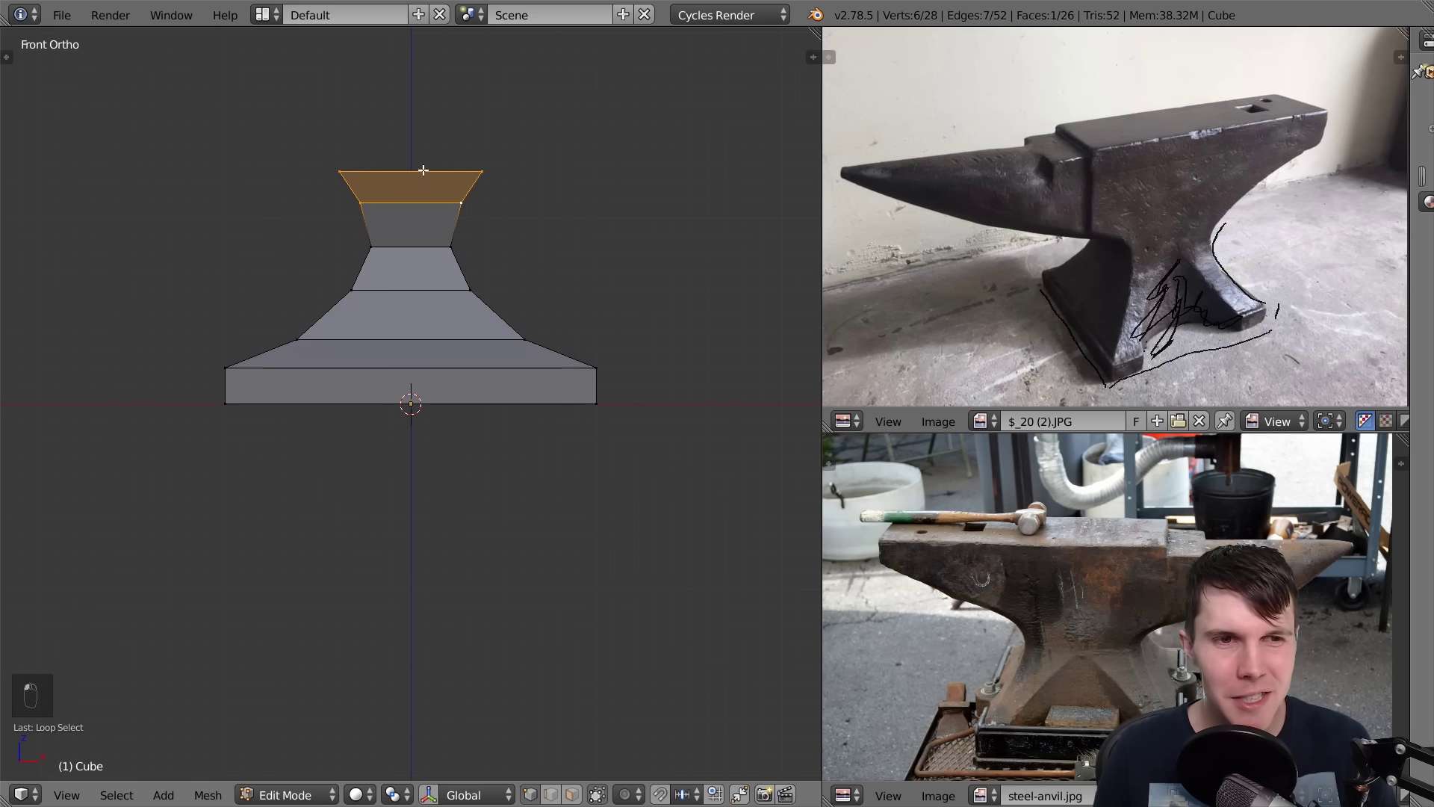
pyautogui.keyDown('alt'); pyautogui.click(419, 247); pyautogui.keyUp('alt')
pyautogui.keyDown('alt'); pyautogui.keyDown('shift'); pyautogui.click(419, 285); pyautogui.keyUp('shift'); pyautogui.keyUp('alt')
pyautogui.keyDown('alt'); pyautogui.click(419, 285); pyautogui.keyUp('alt')
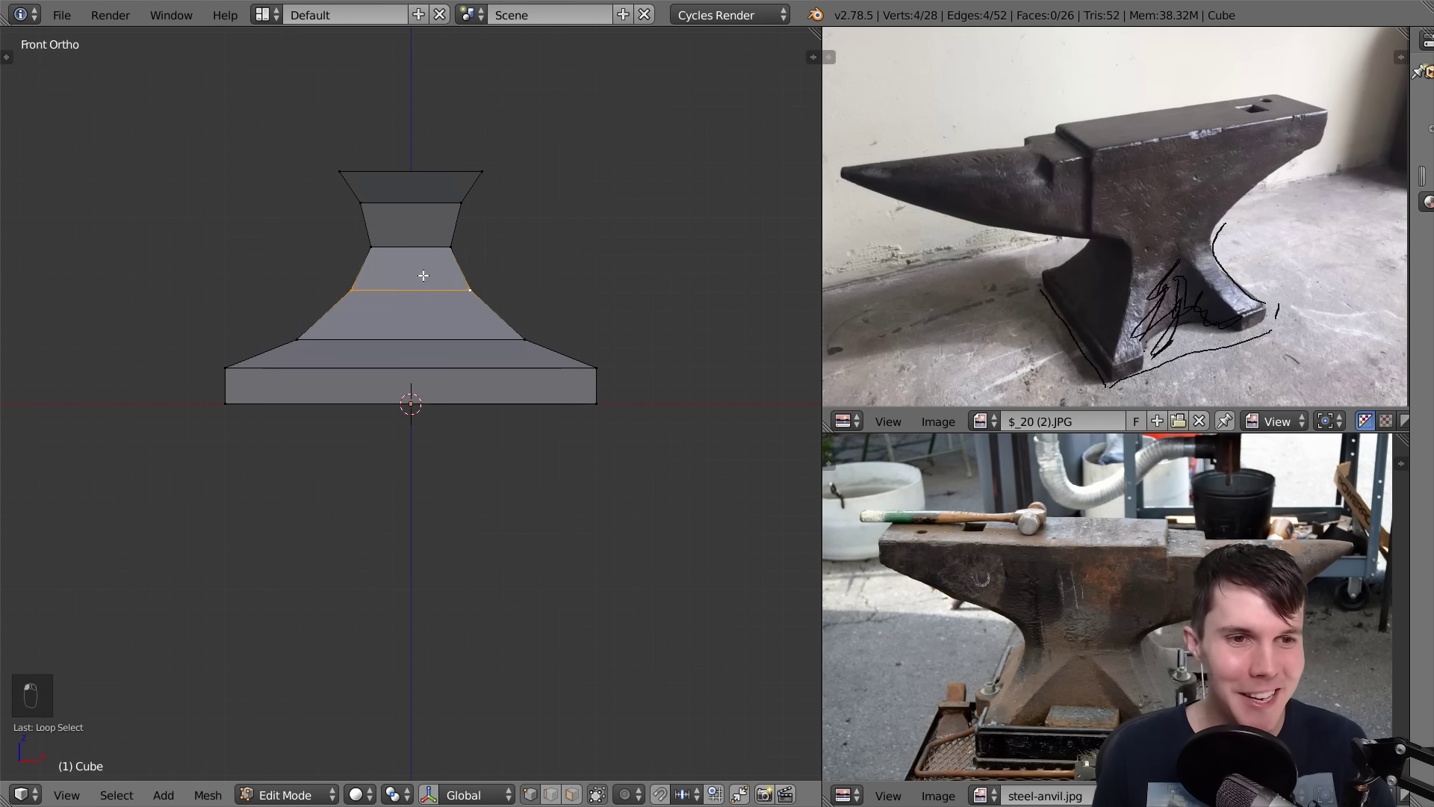
pyautogui.keyDown('alt'); pyautogui.keyDown('shift'); pyautogui.click(423, 250); pyautogui.keyUp('shift'); pyautogui.keyUp('alt')
pyautogui.keyDown('alt'); pyautogui.keyDown('shift'); pyautogui.click(437, 368); pyautogui.keyUp('shift'); pyautogui.keyUp('alt')
pyautogui.keyDown('alt'); pyautogui.click(424, 363); pyautogui.keyUp('alt')
pyautogui.keyDown('alt'); pyautogui.click(433, 340); pyautogui.keyUp('alt')
pyautogui.moveTo(435, 339); pyautogui.dragTo(469, 366, button='middle')
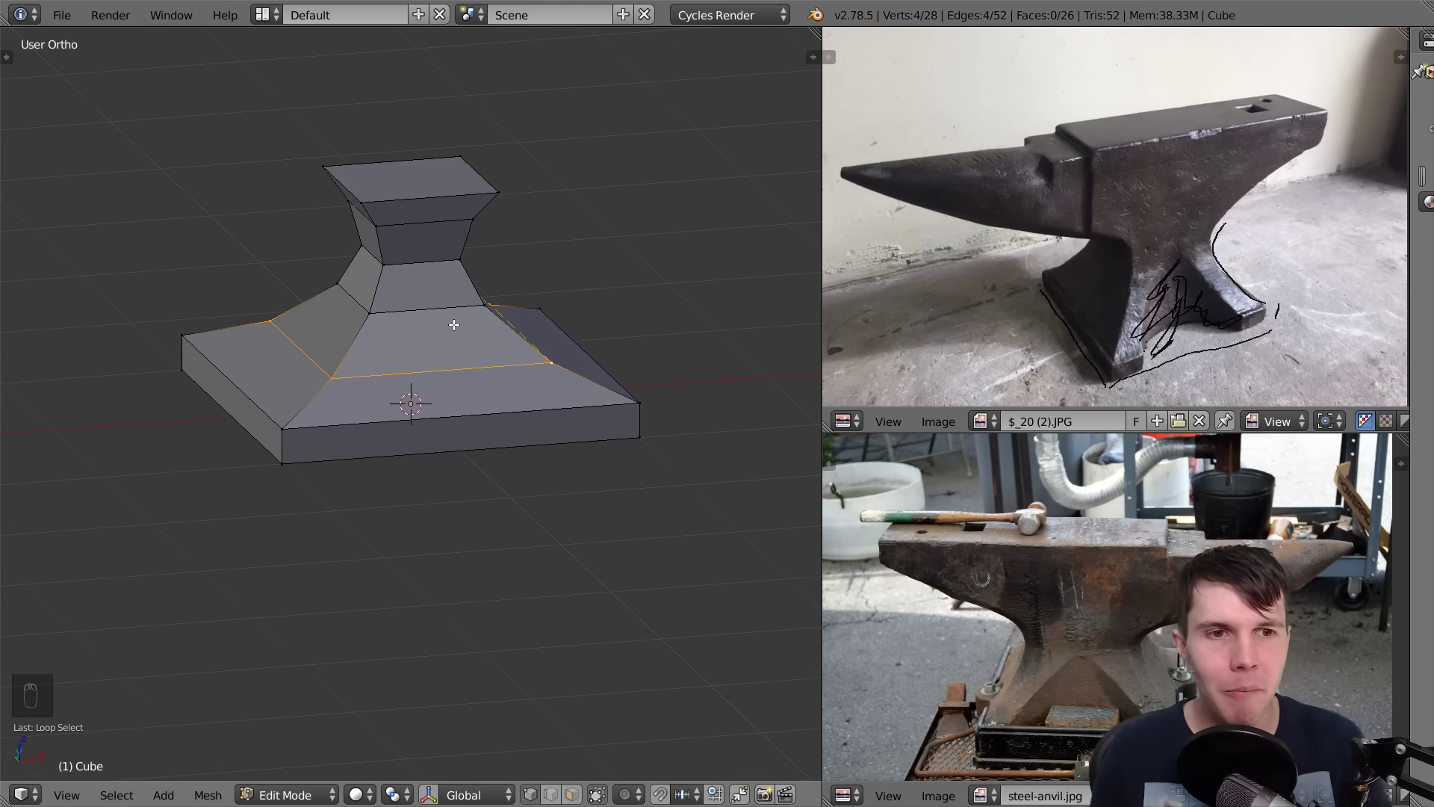
# From the front view, box-select and delete the upper flared vertices
pyautogui.press('KP_1')
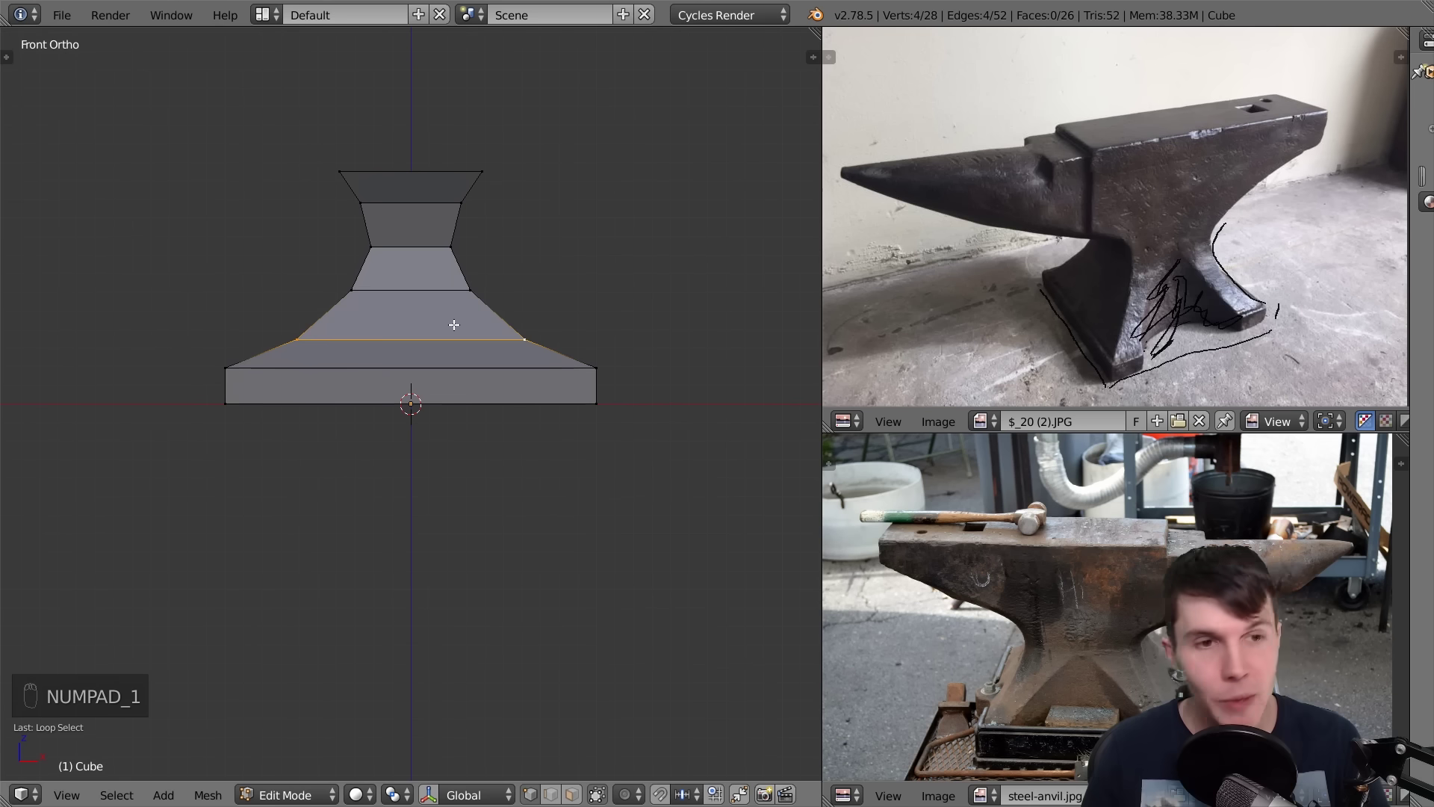
pyautogui.press('a')
pyautogui.press('a')
pyautogui.press('b')
pyautogui.moveTo(249, 144); pyautogui.dragTo(592, 355)
pyautogui.press('x')
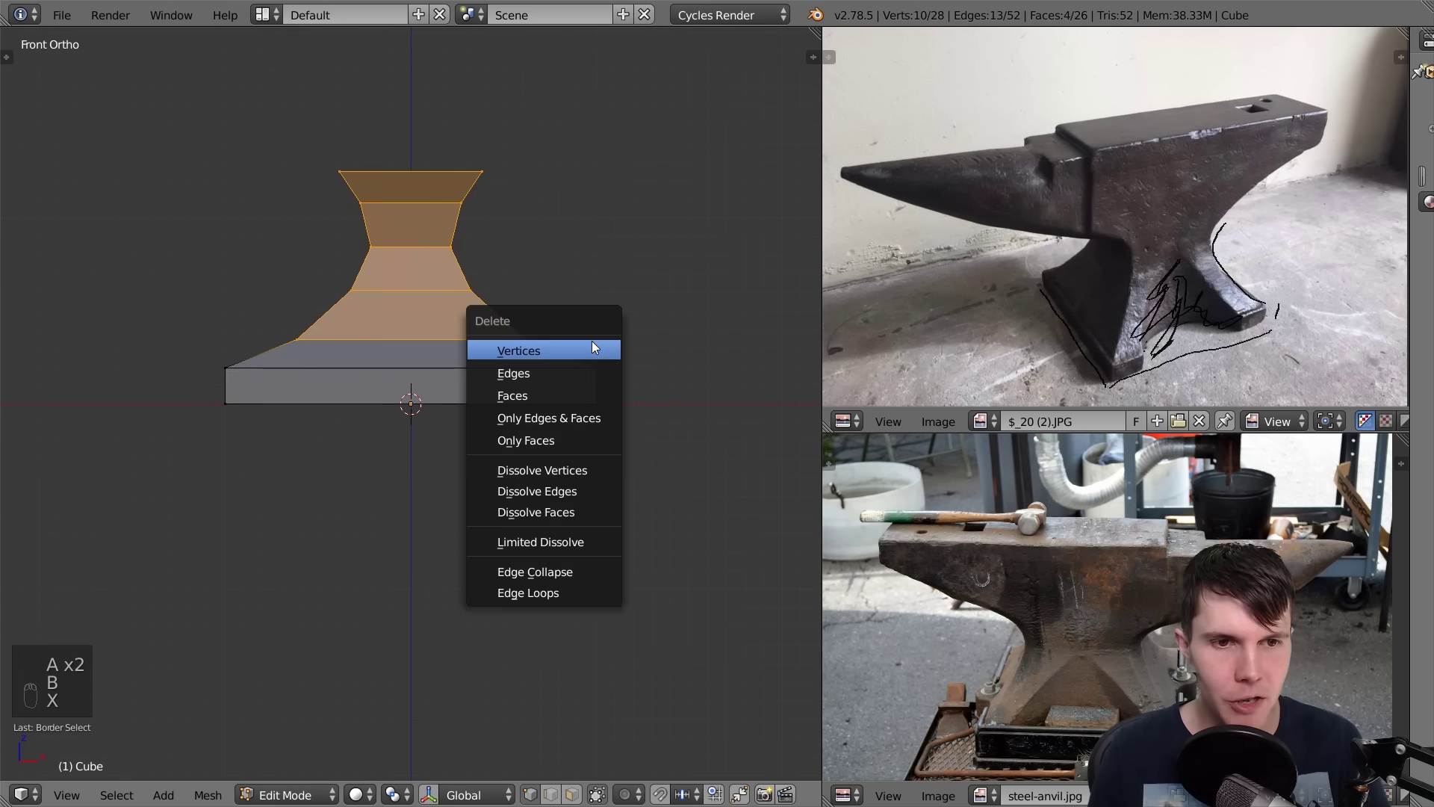
pyautogui.click(590, 347)
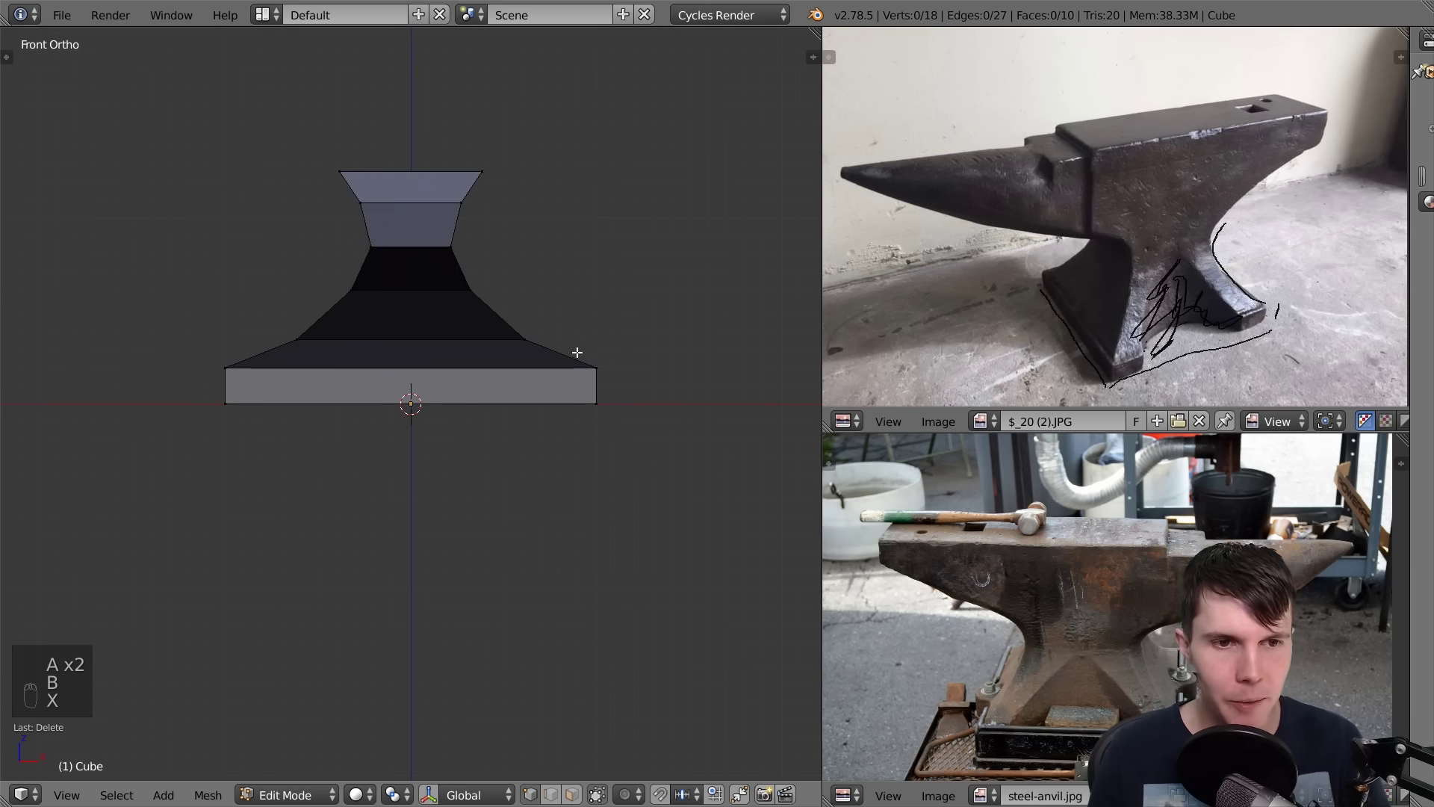
# Turn off limit-to-visible and delete the remaining upper vertices, including the hidden ones
pyautogui.click(596, 794)
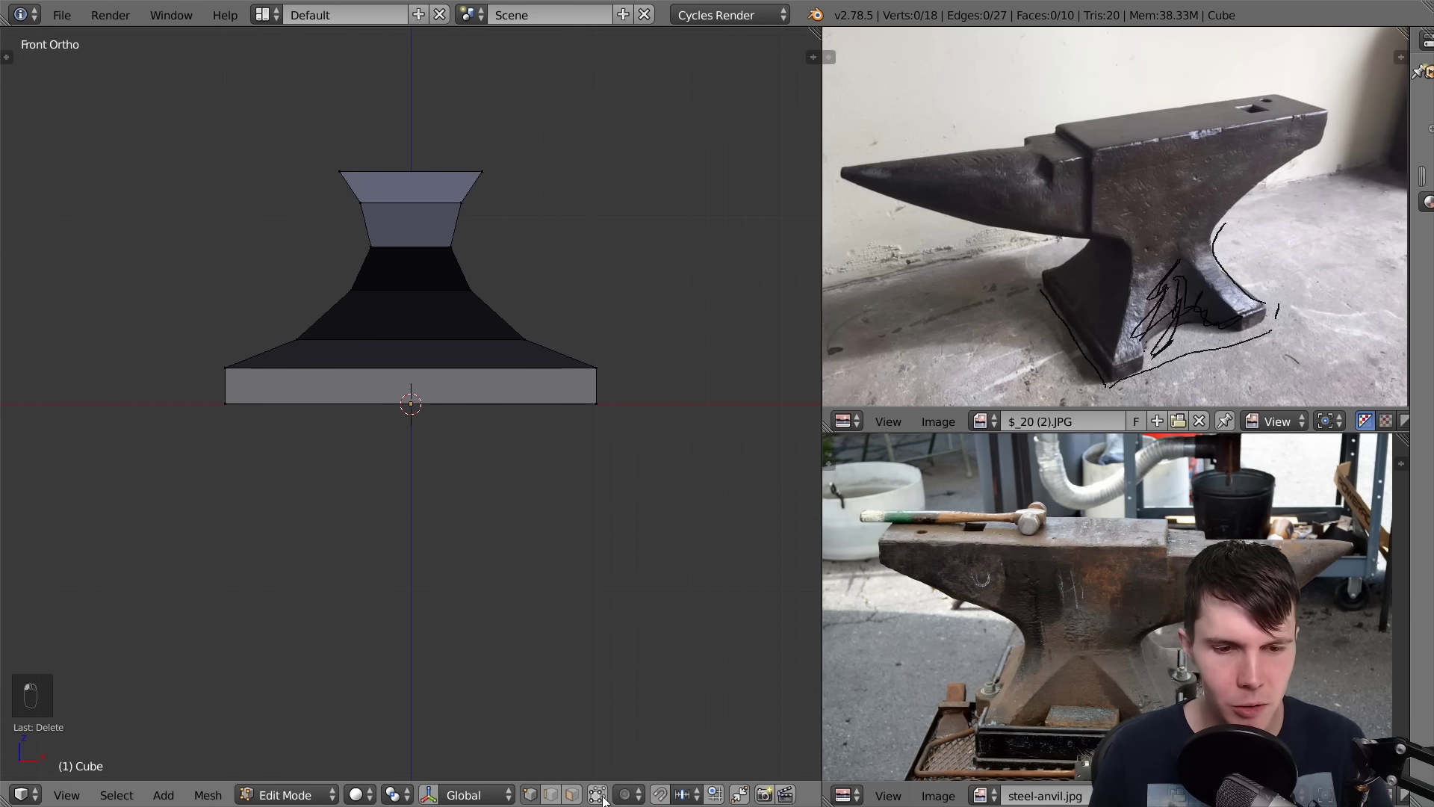
pyautogui.press('n')
pyautogui.press('n')
pyautogui.press('b')
pyautogui.moveTo(181, 89); pyautogui.dragTo(717, 355)
pyautogui.press('x')
pyautogui.click(656, 346)
# Box-select the top vertices of the remaining base slab
pyautogui.moveTo(627, 343); pyautogui.dragTo(602, 370, button='middle')
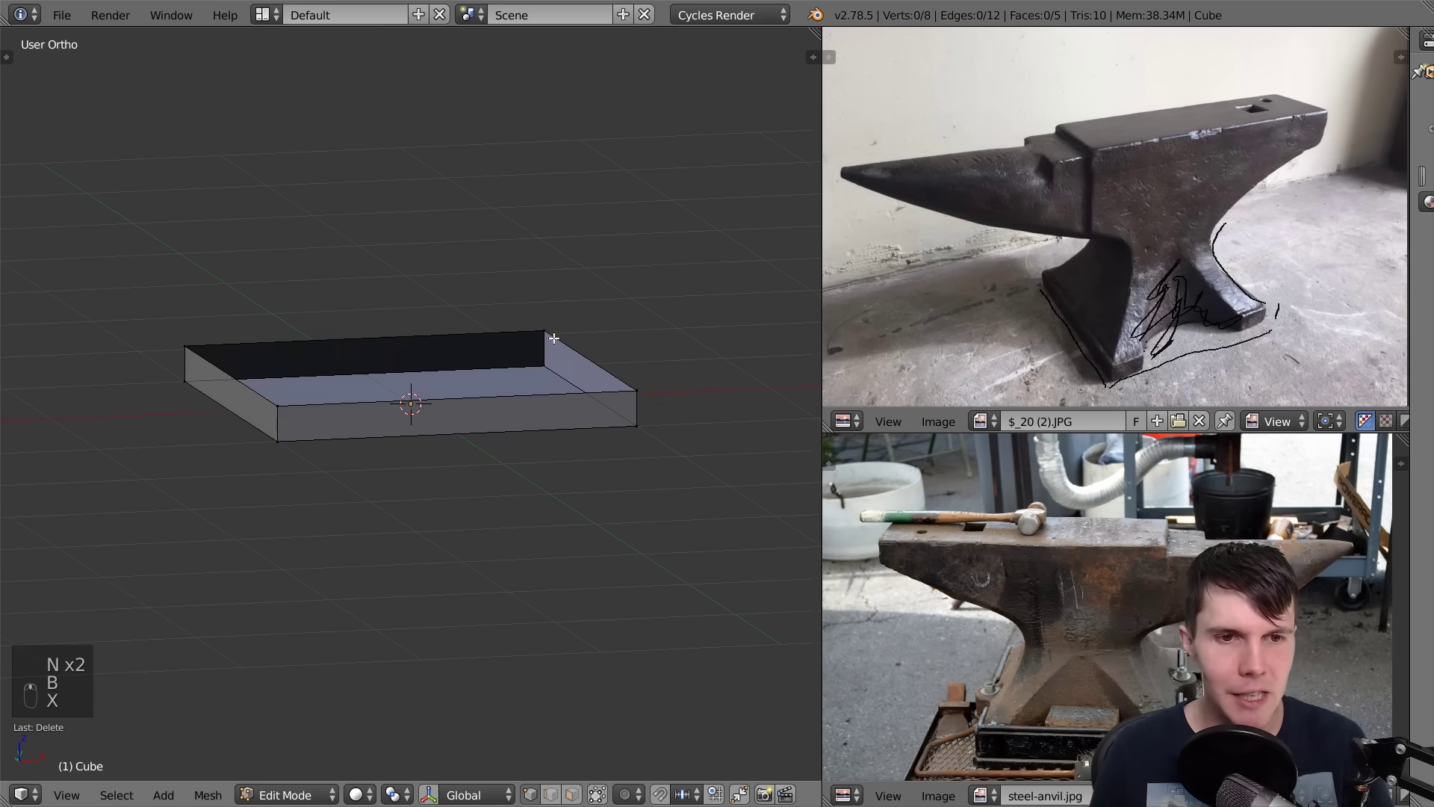
pyautogui.press('a')
pyautogui.press('KP_1')
pyautogui.press('a')
pyautogui.press('b')
pyautogui.moveTo(132, 294); pyautogui.dragTo(679, 392)
pyautogui.moveTo(679, 391); pyautogui.dragTo(724, 406, button='middle')
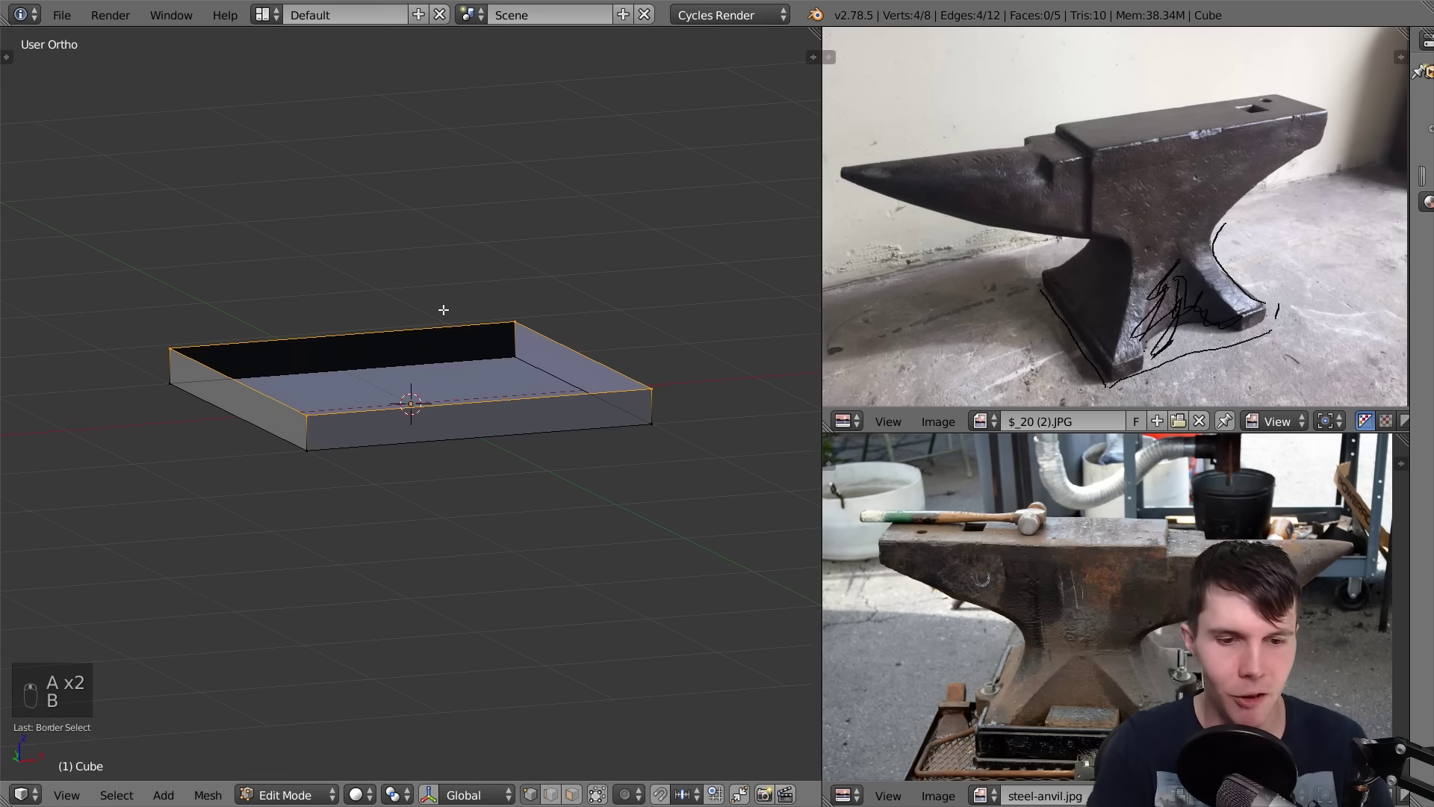
pyautogui.press('KP_1')
# Fill the slab's open top with a face and select that new top face
pyautogui.moveTo(543, 284); pyautogui.dragTo(602, 330, button='middle')
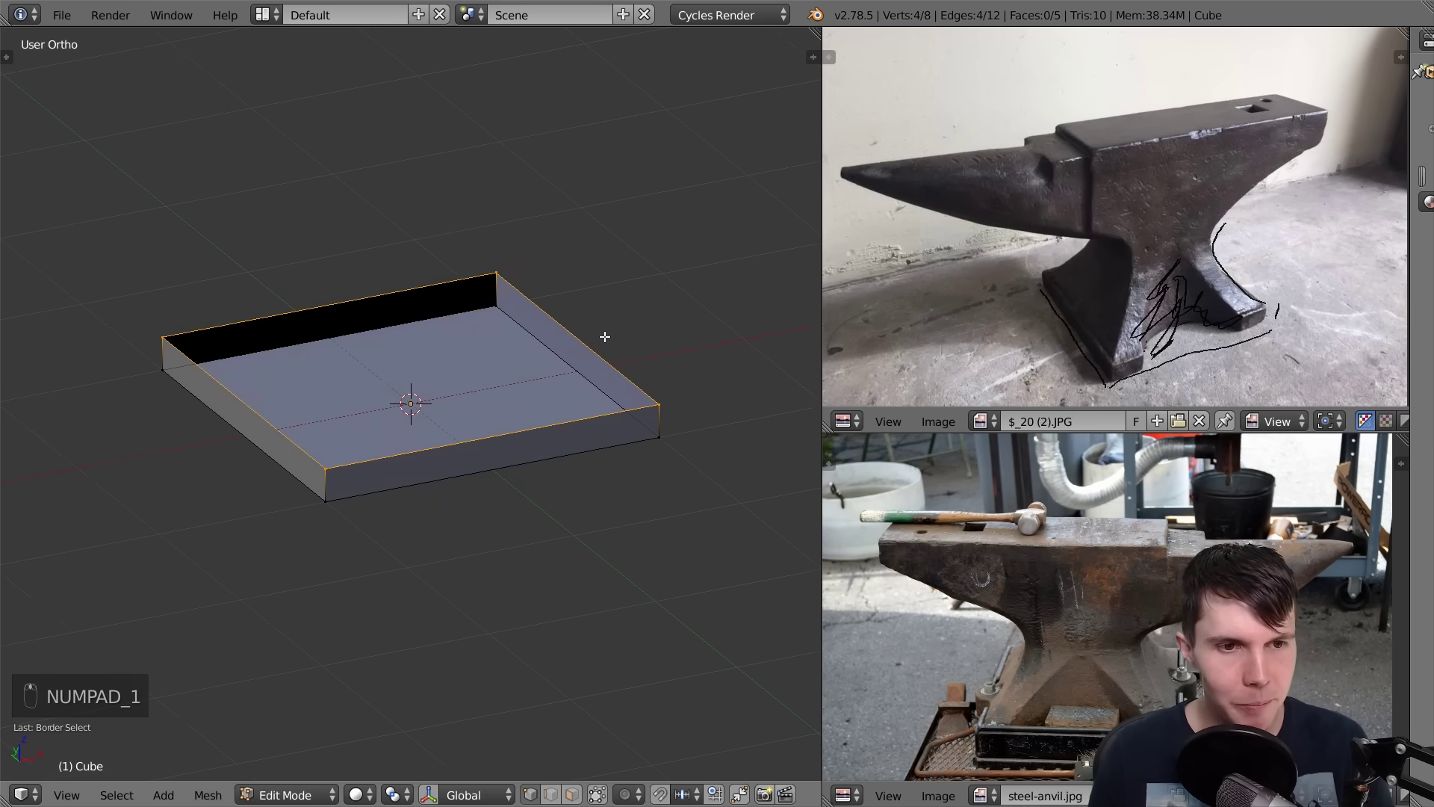
pyautogui.press('f')
pyautogui.press('a')
pyautogui.keyDown('alt'); pyautogui.rightClick(622, 356); pyautogui.keyUp('alt')
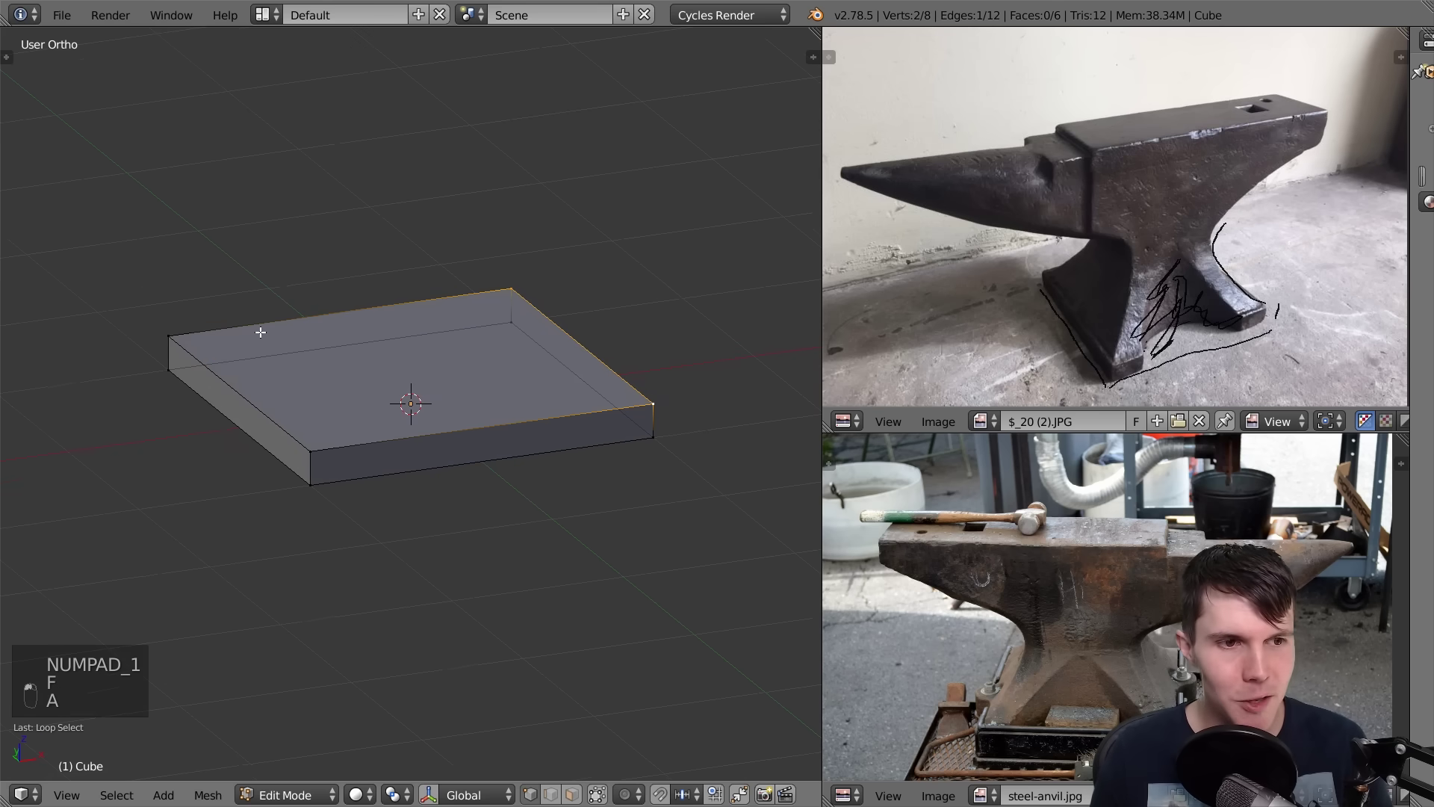
pyautogui.rightClick(304, 429)
pyautogui.moveTo(304, 429); pyautogui.dragTo(346, 396, button='middle')
pyautogui.press('KP_1')
# Extrude the top face and raise it into a block about as tall as it is wide
pyautogui.press('e')
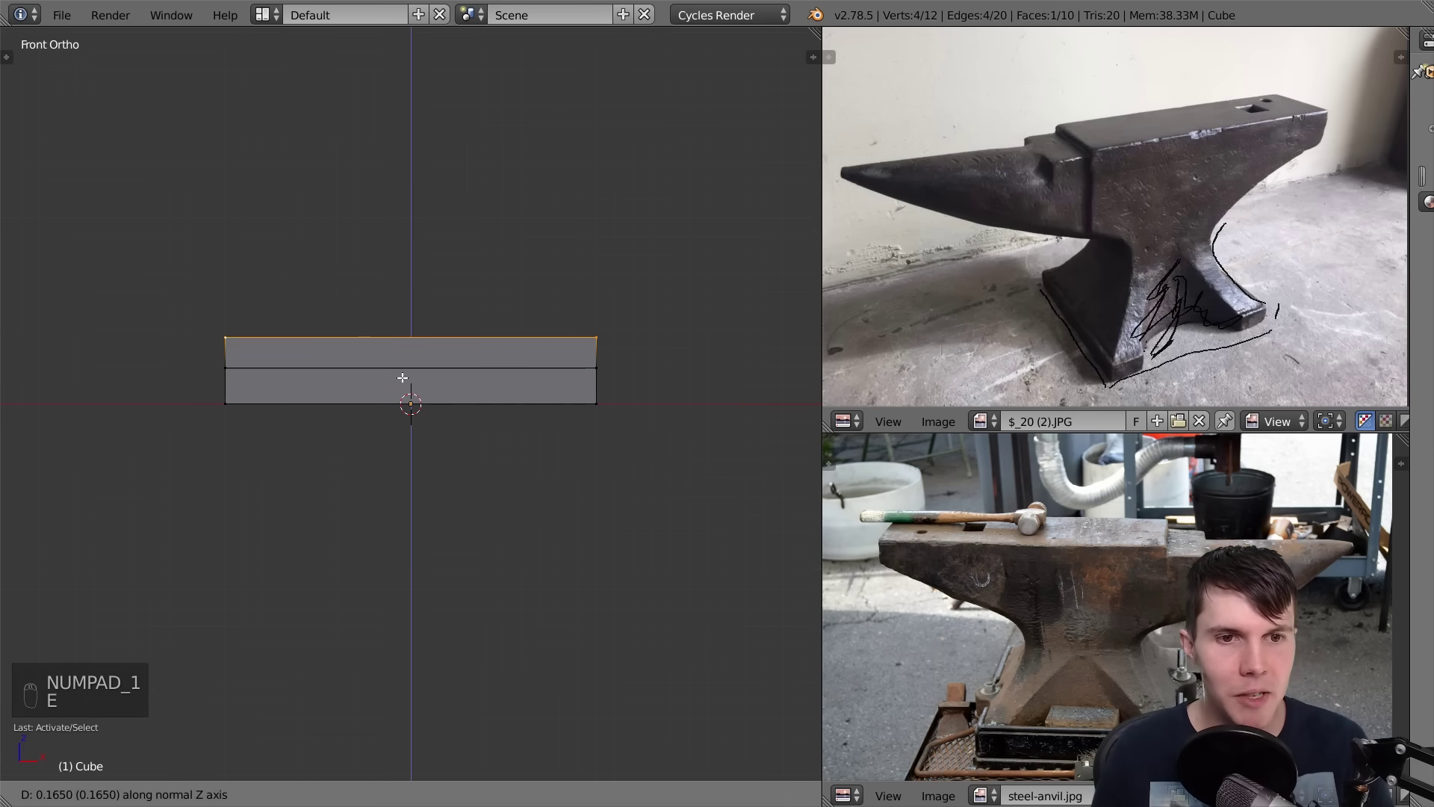
pyautogui.click(401, 379)
pyautogui.press('s')
pyautogui.rightClick(616, 407)
pyautogui.press('g')
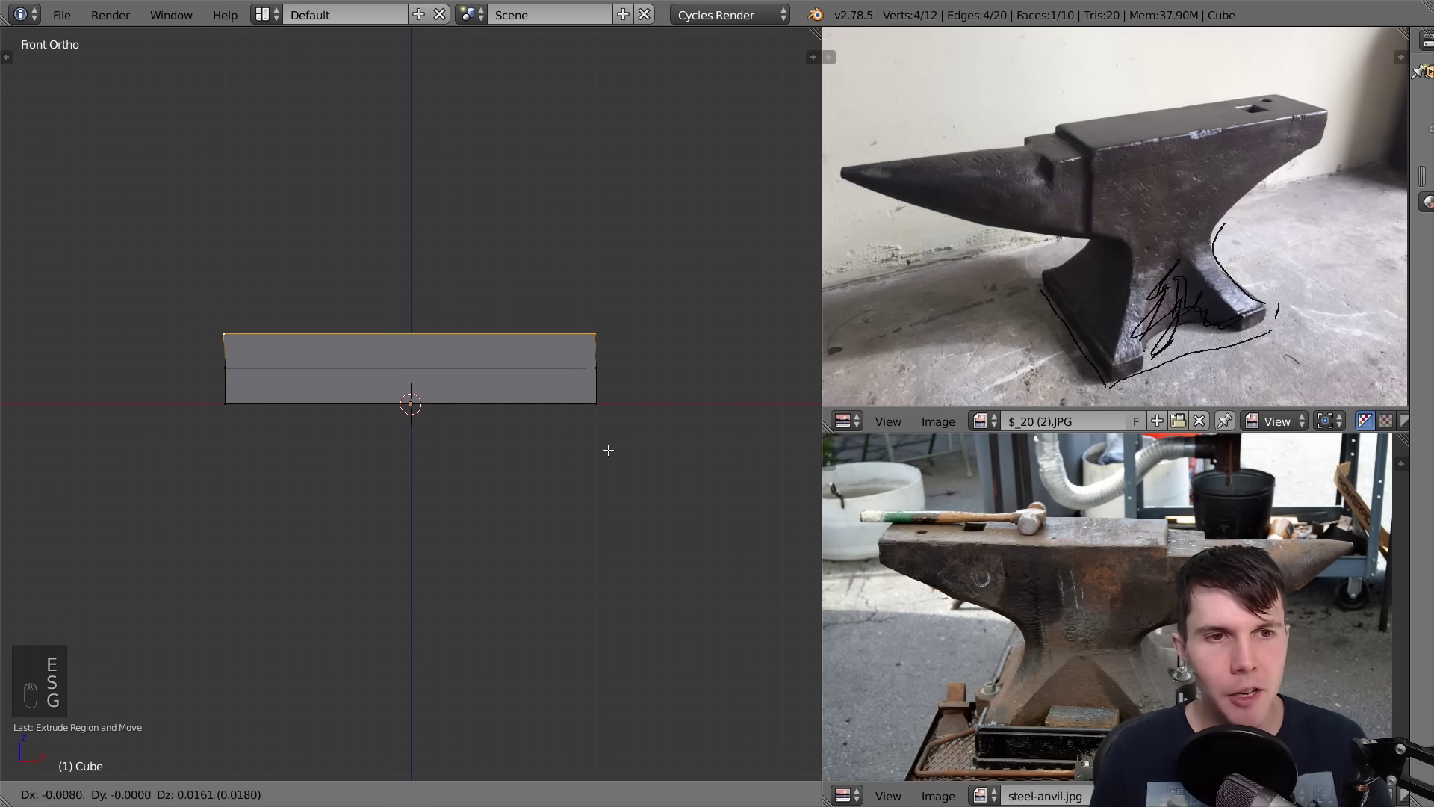
pyautogui.click(614, 157)
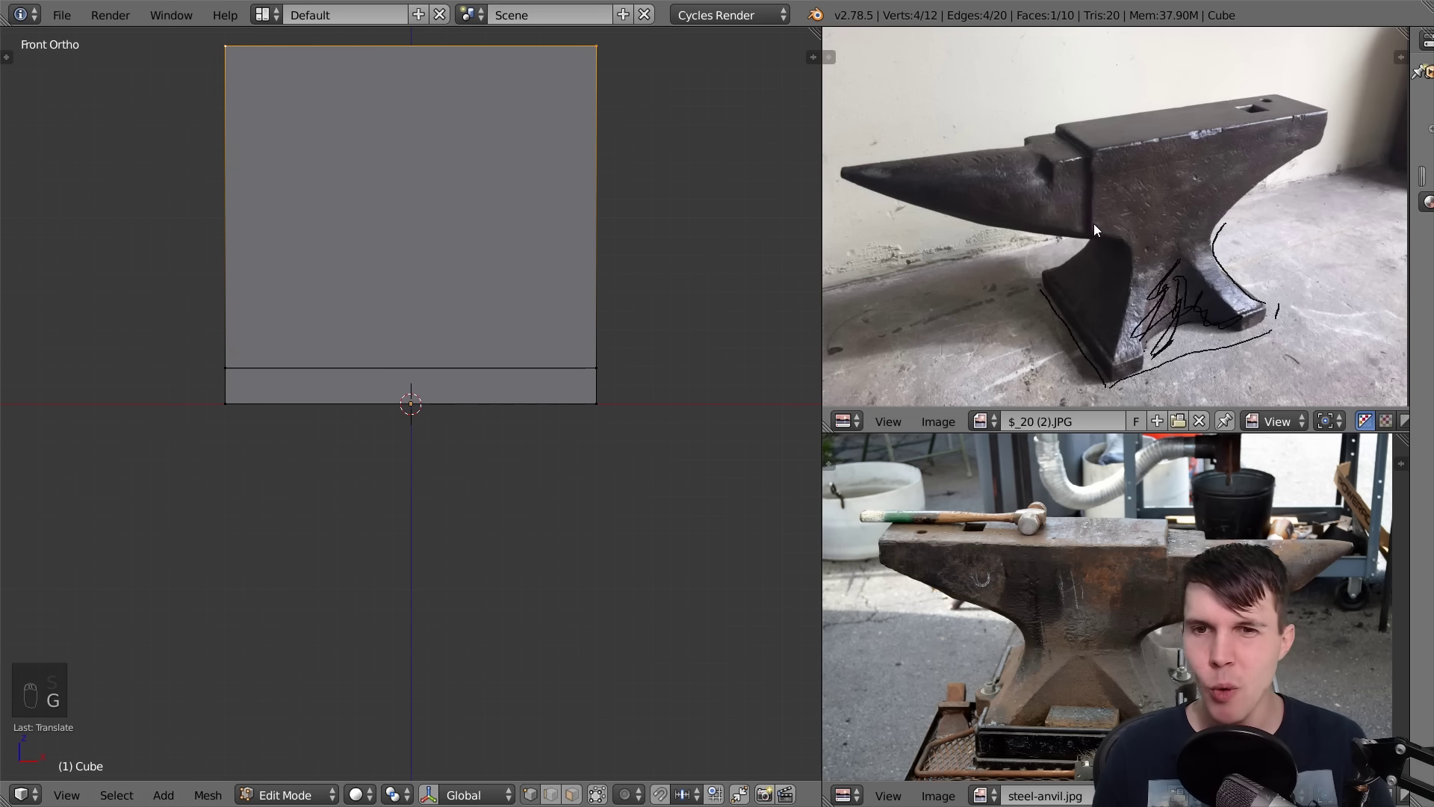
pyautogui.scroll(-2, 595, 378)
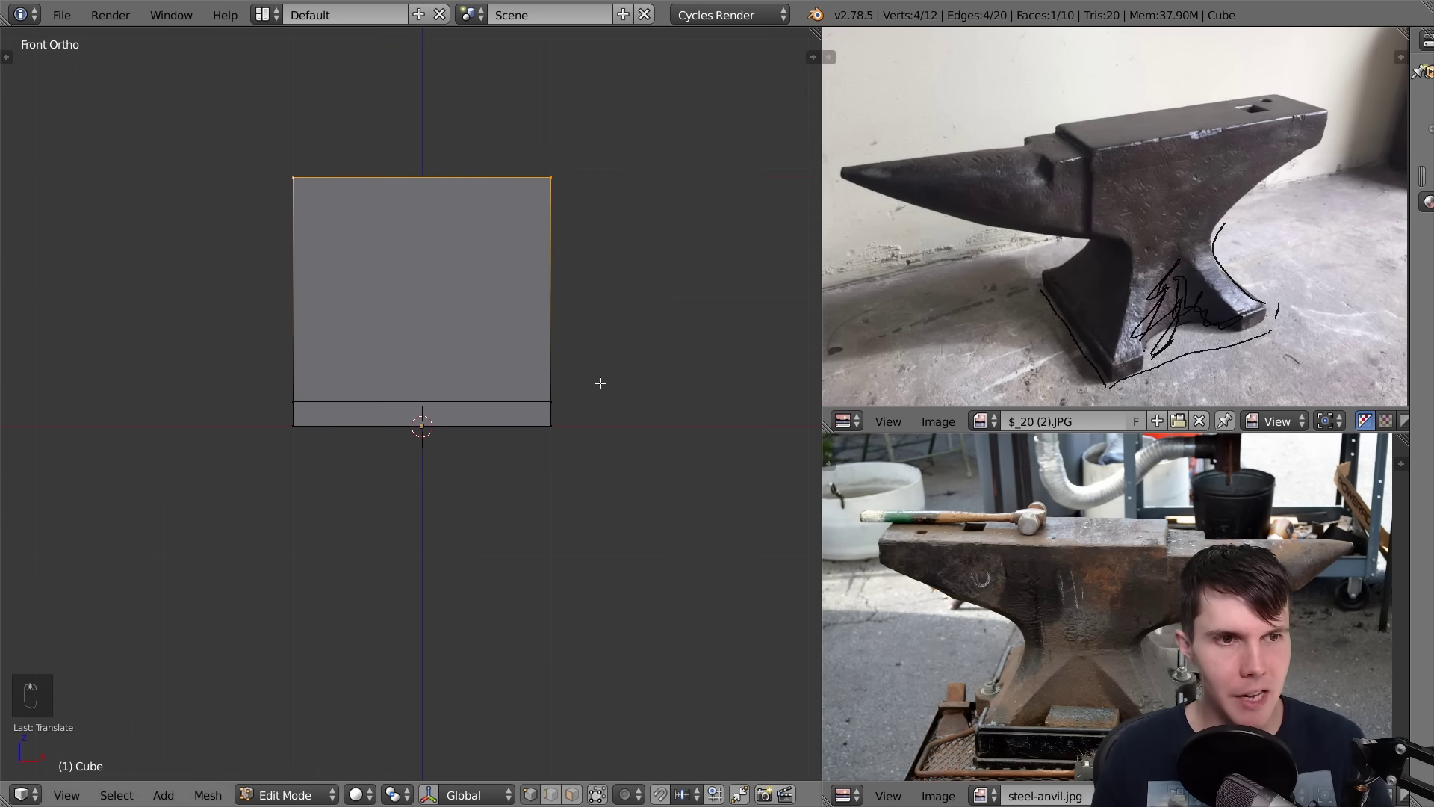
pyautogui.press('g')
pyautogui.click(605, 372)
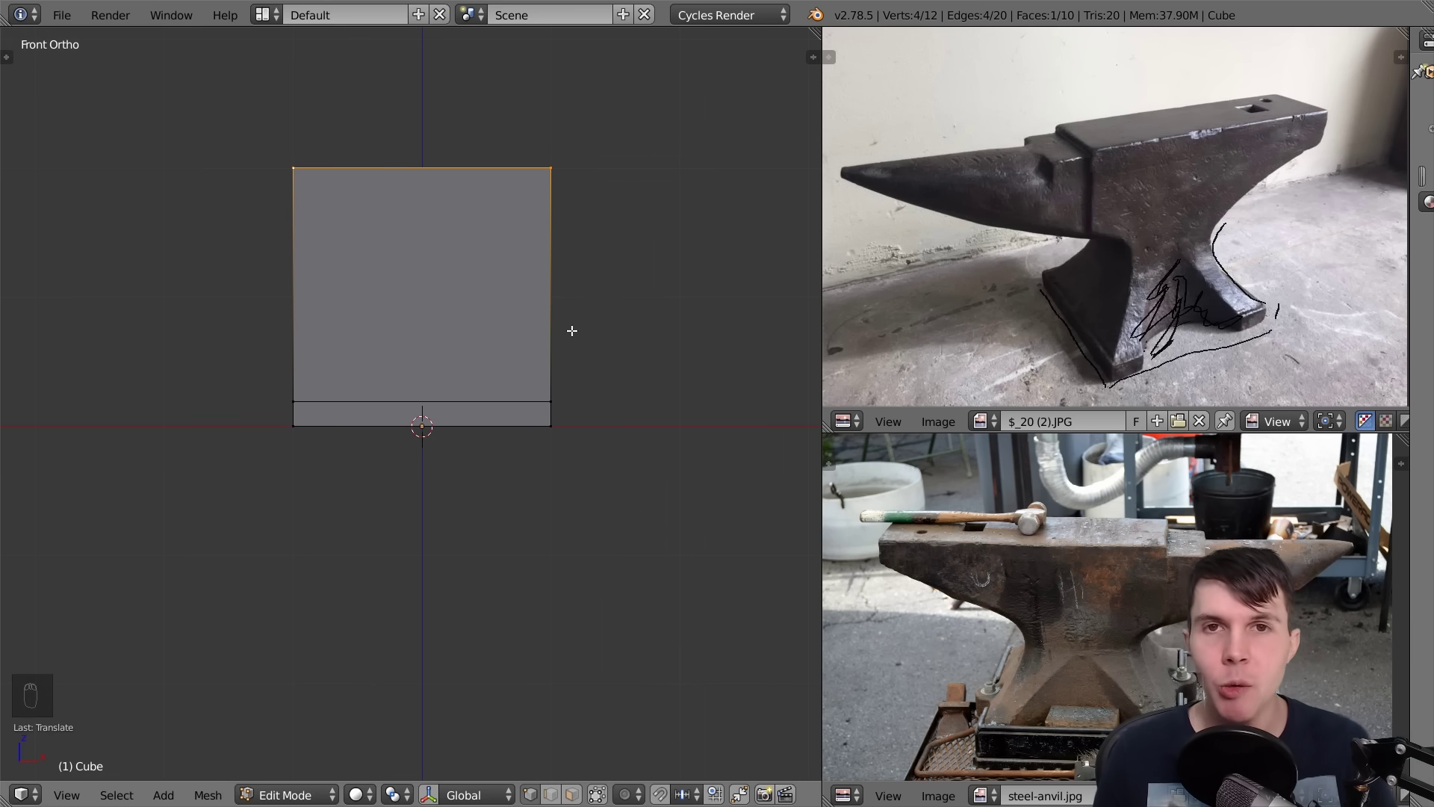
# Cut twelve evenly spaced horizontal edge loops into the tall block without sliding them
pyautogui.hotkey('ctrl', 'r')
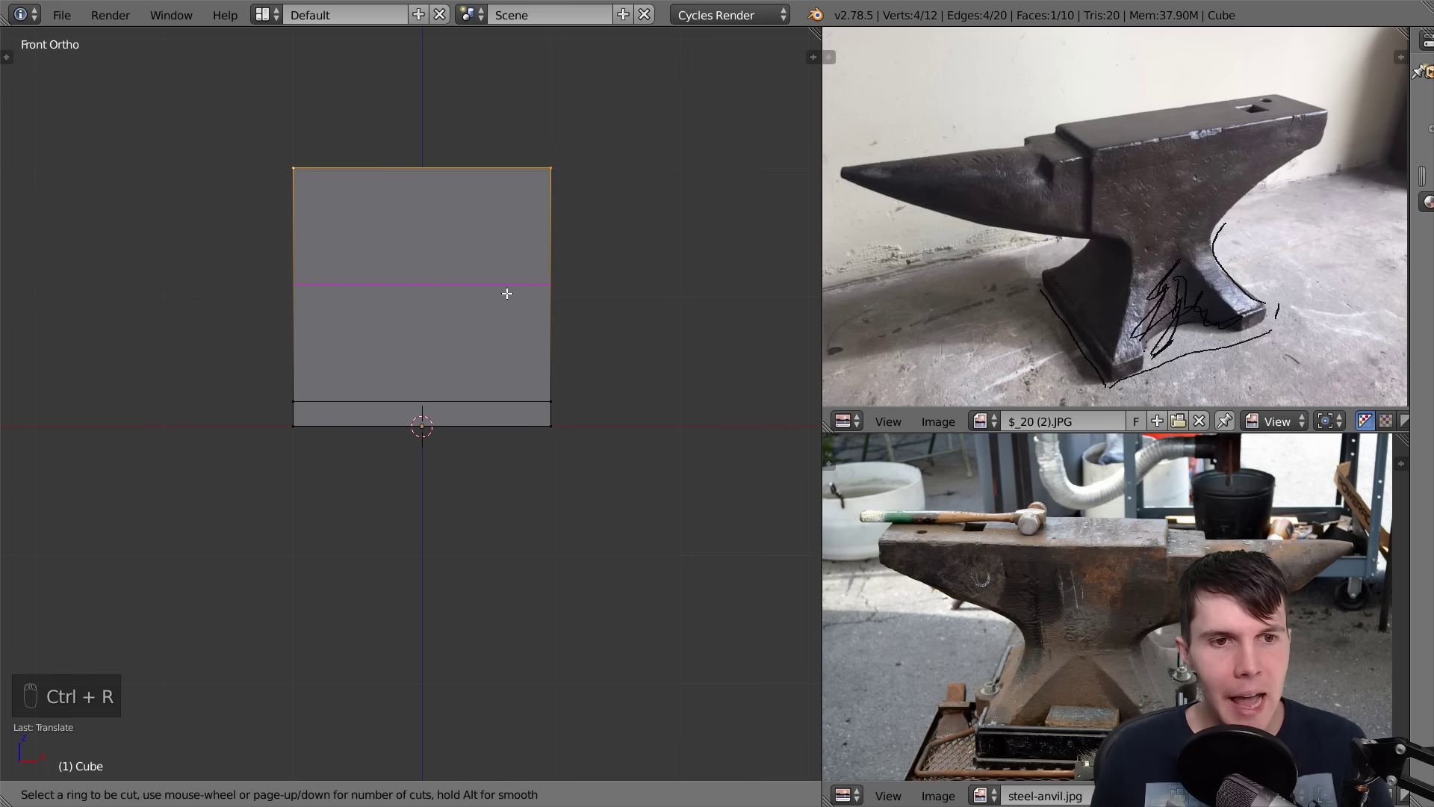
pyautogui.scroll(4, 526, 308)
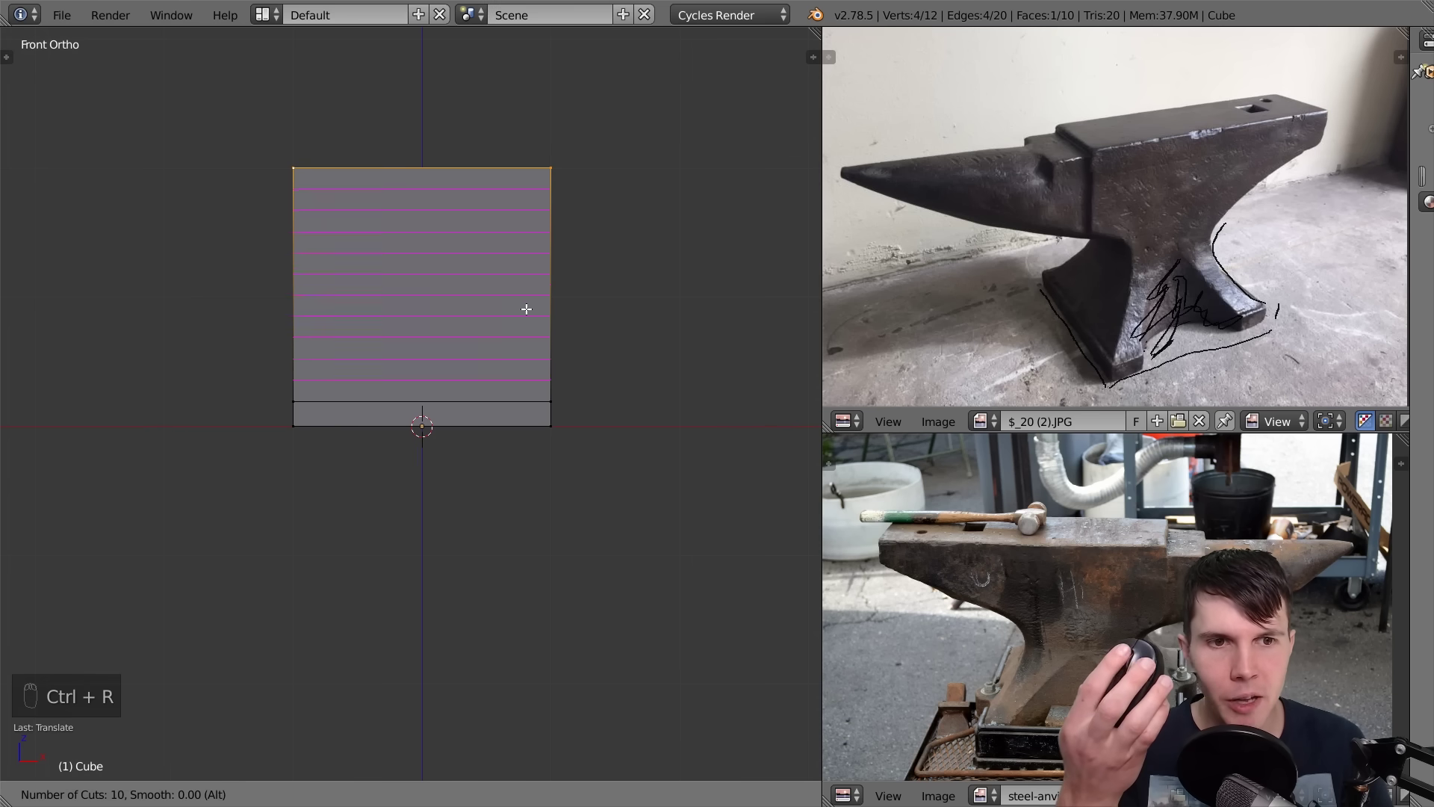
pyautogui.scroll(1, 526, 309)
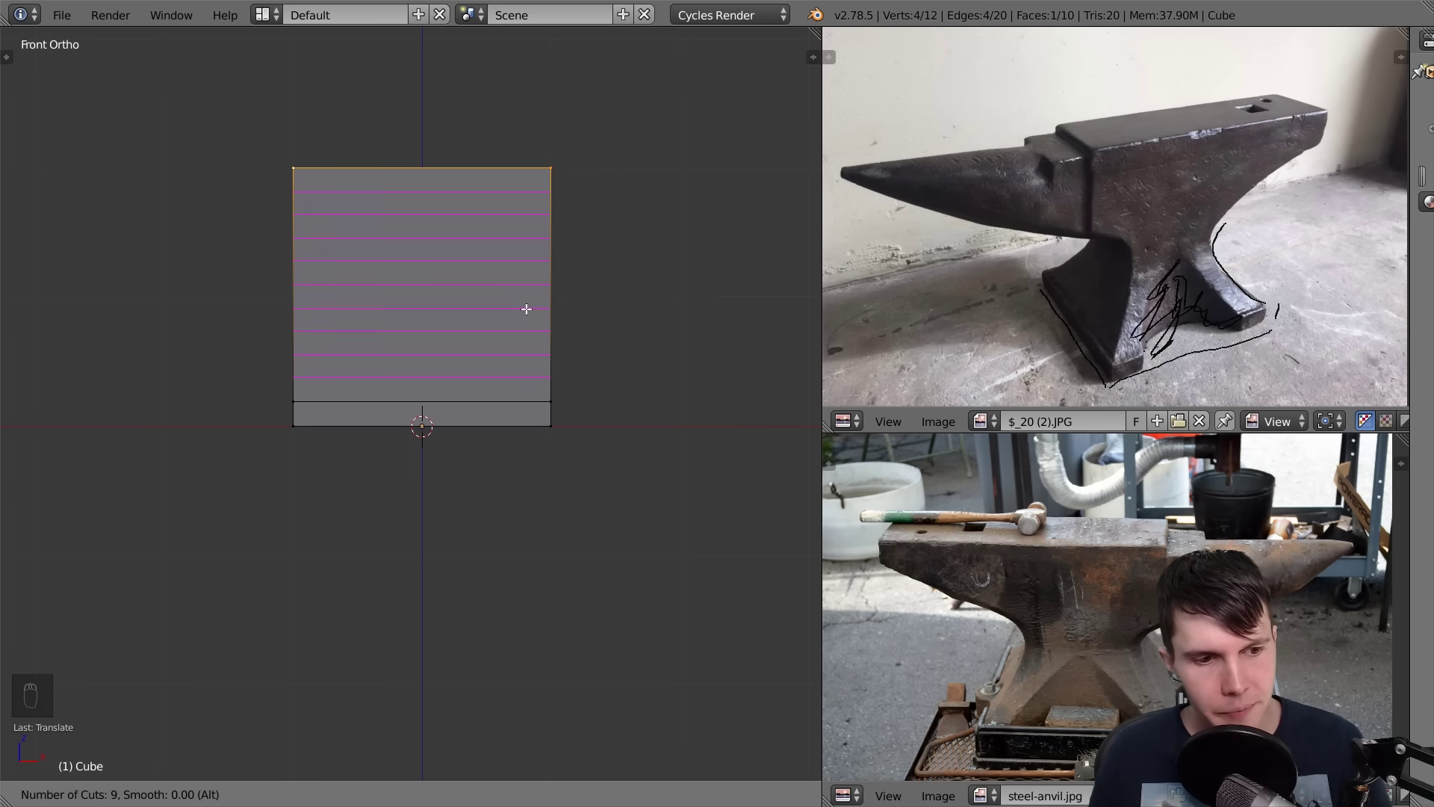
pyautogui.scroll(1, 527, 309)
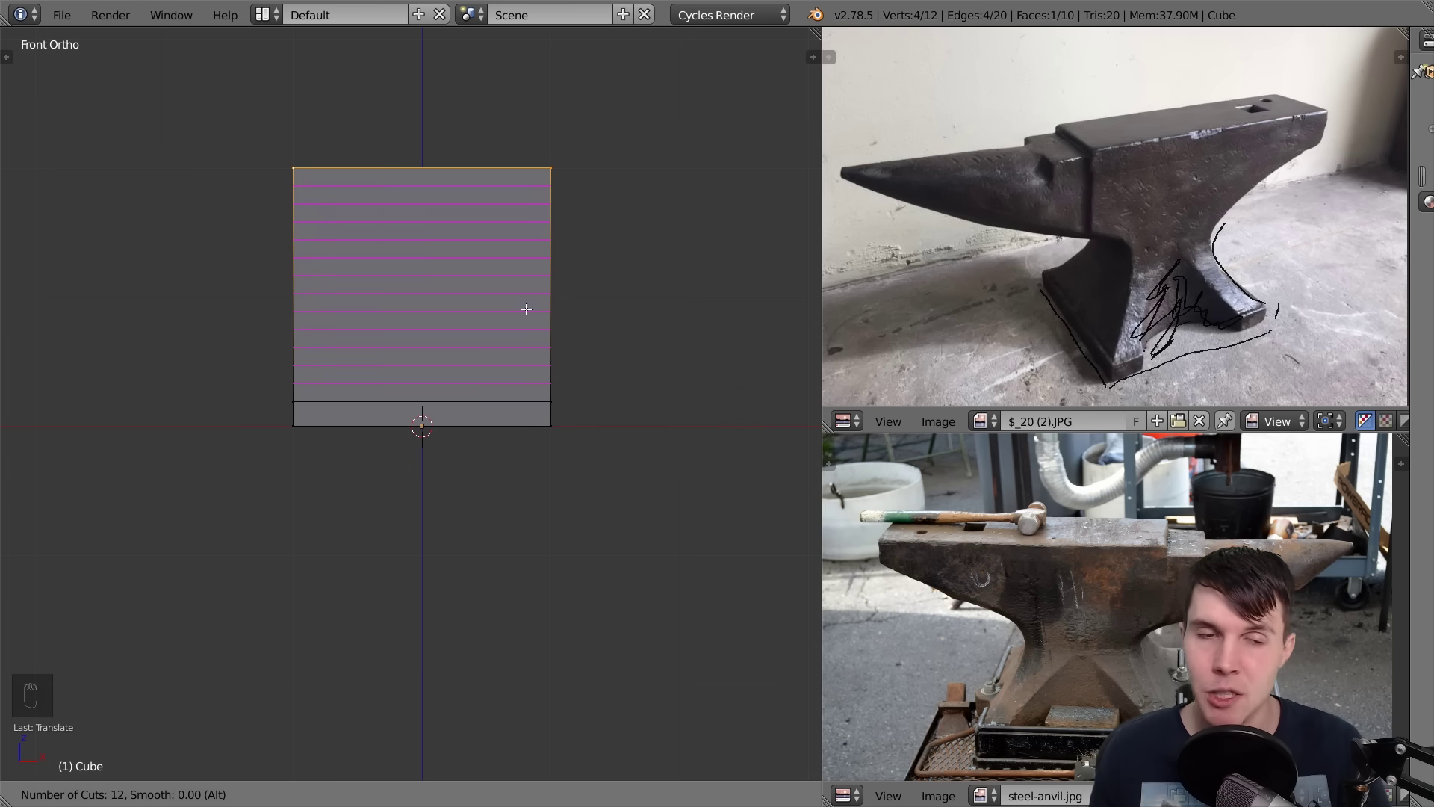
pyautogui.click(527, 309)
pyautogui.rightClick(525, 311)
pyautogui.scroll(1, 517, 287)
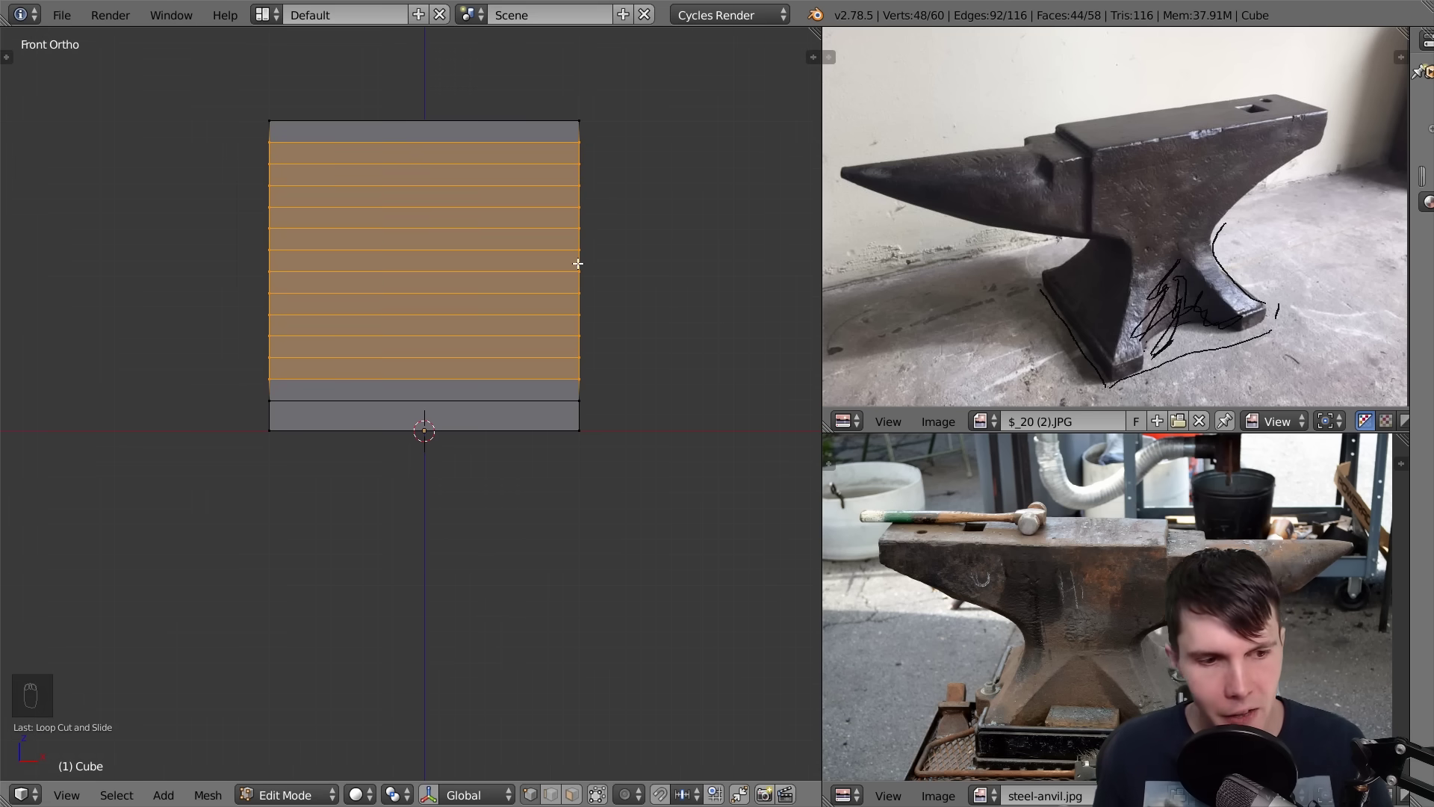
pyautogui.rightClick(578, 263)
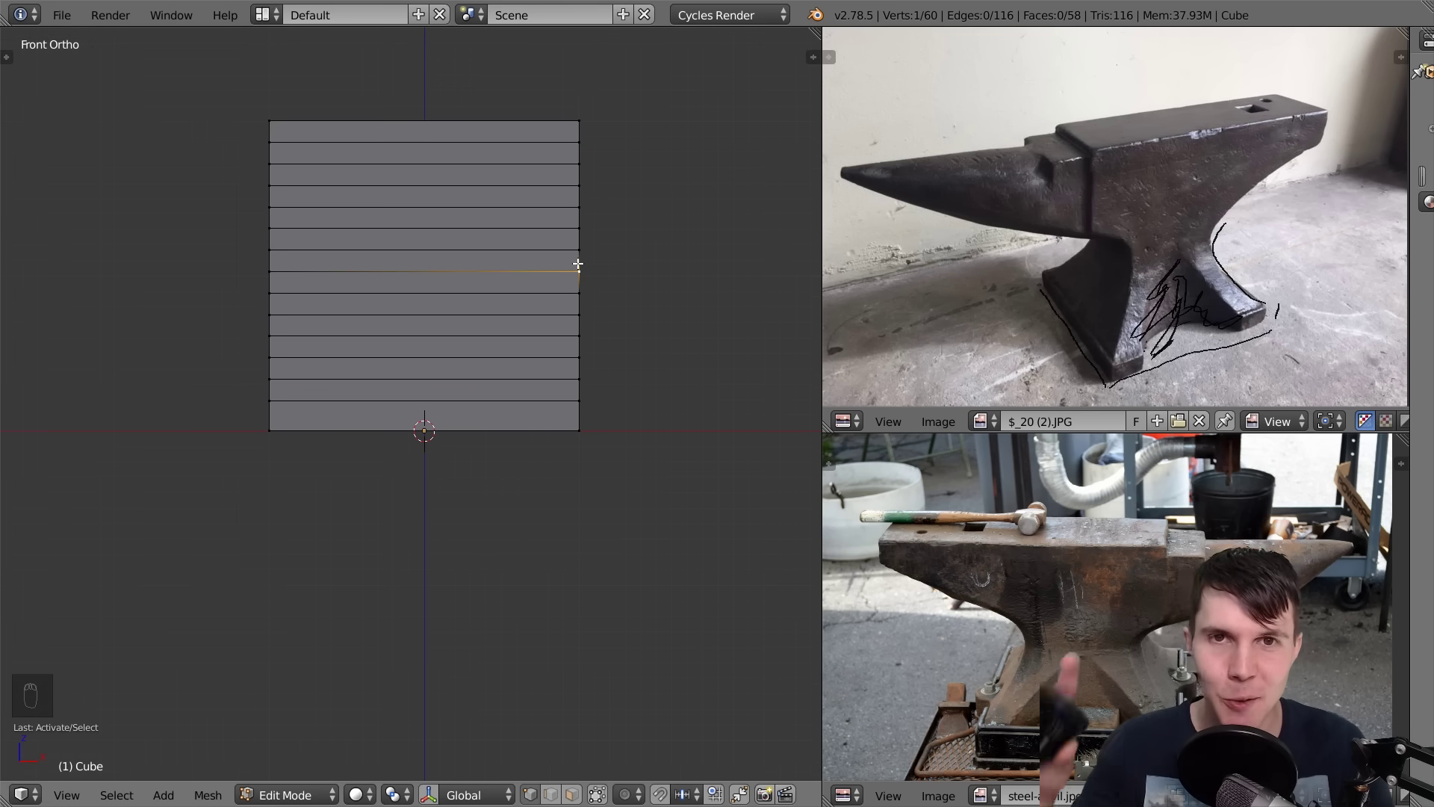
# Select an edge loop near the top and turn on proportional editing
pyautogui.press('a')
pyautogui.press('a')
pyautogui.press('a')
pyautogui.press('a')
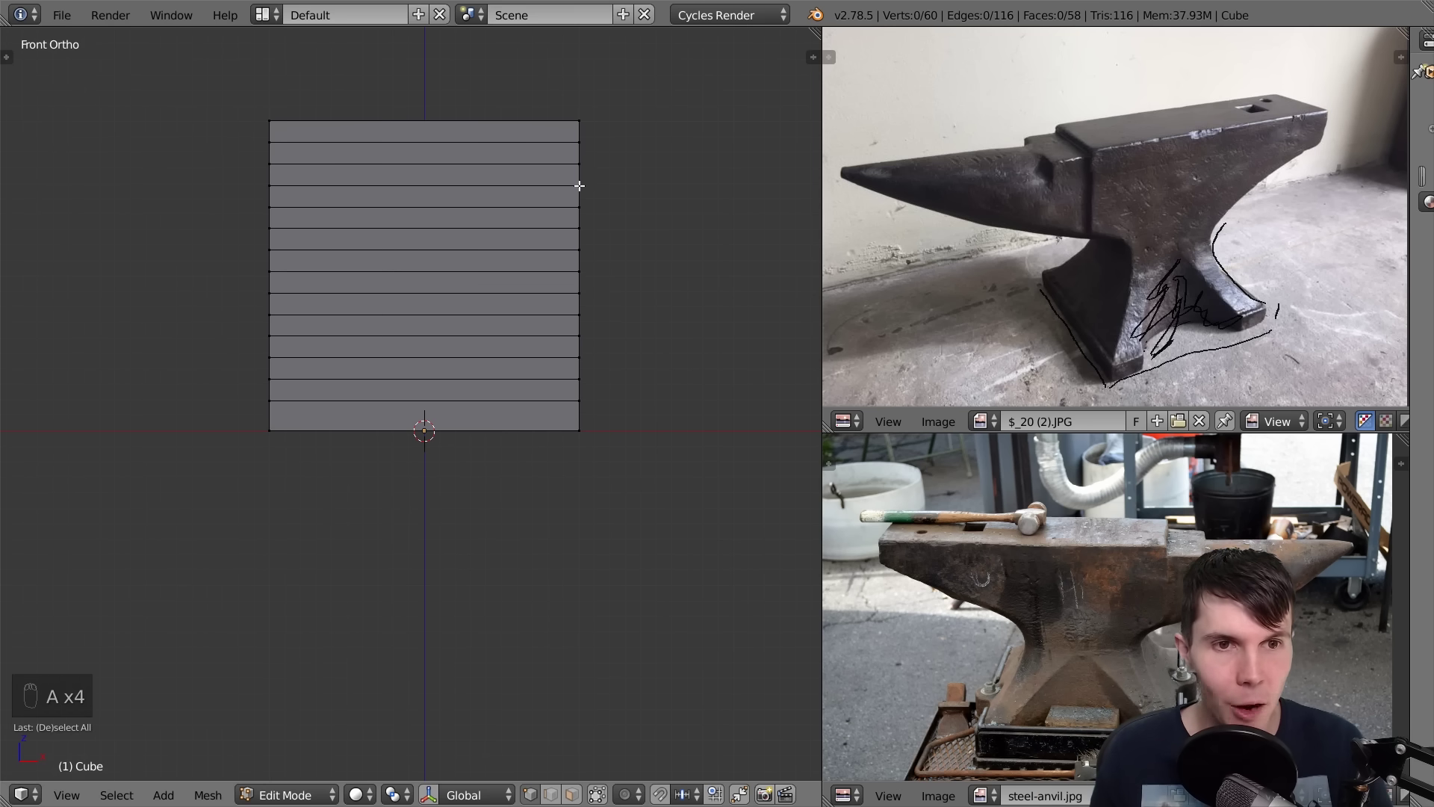
pyautogui.keyDown('alt'); pyautogui.rightClick(542, 180); pyautogui.keyUp('alt')
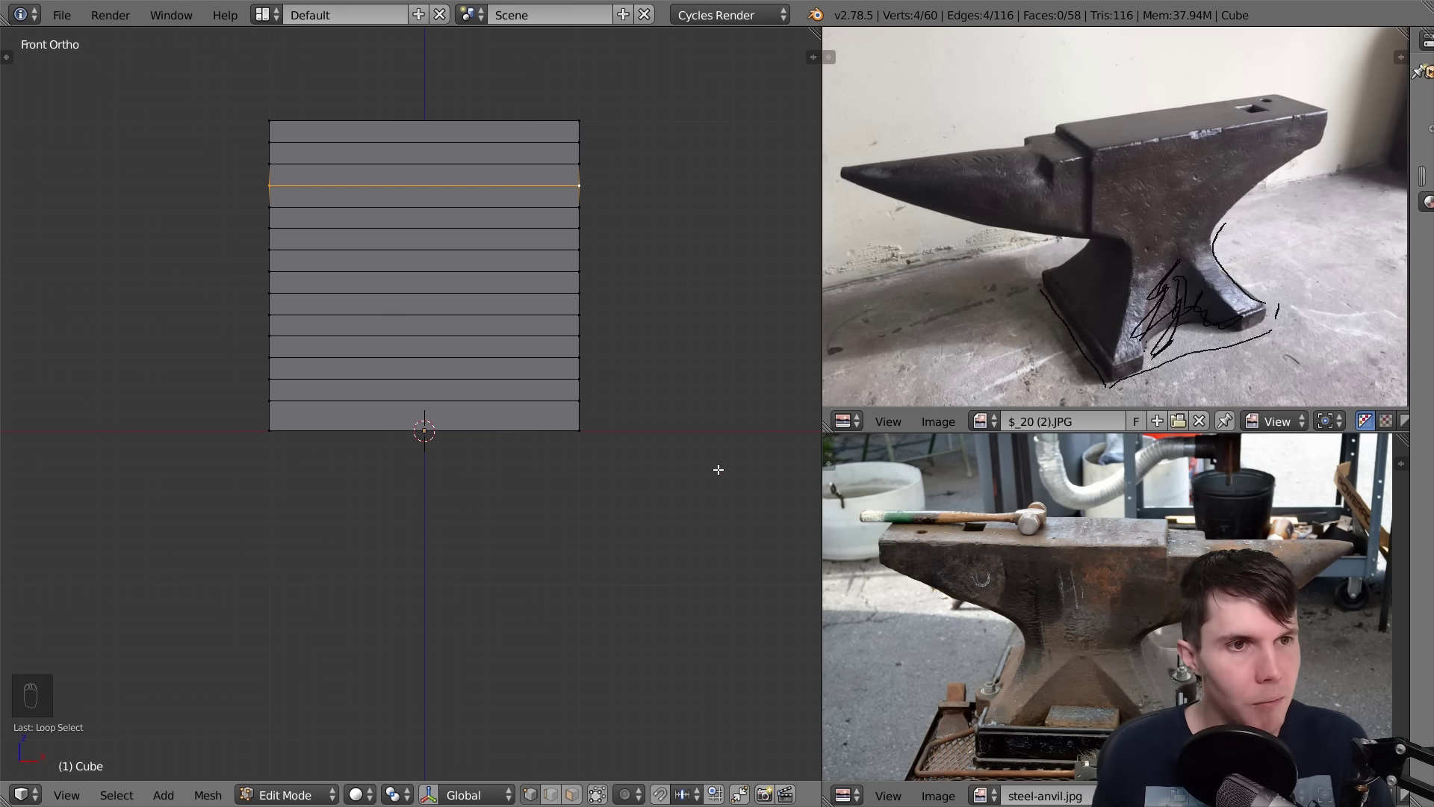
pyautogui.press('s')
pyautogui.rightClick(606, 307)
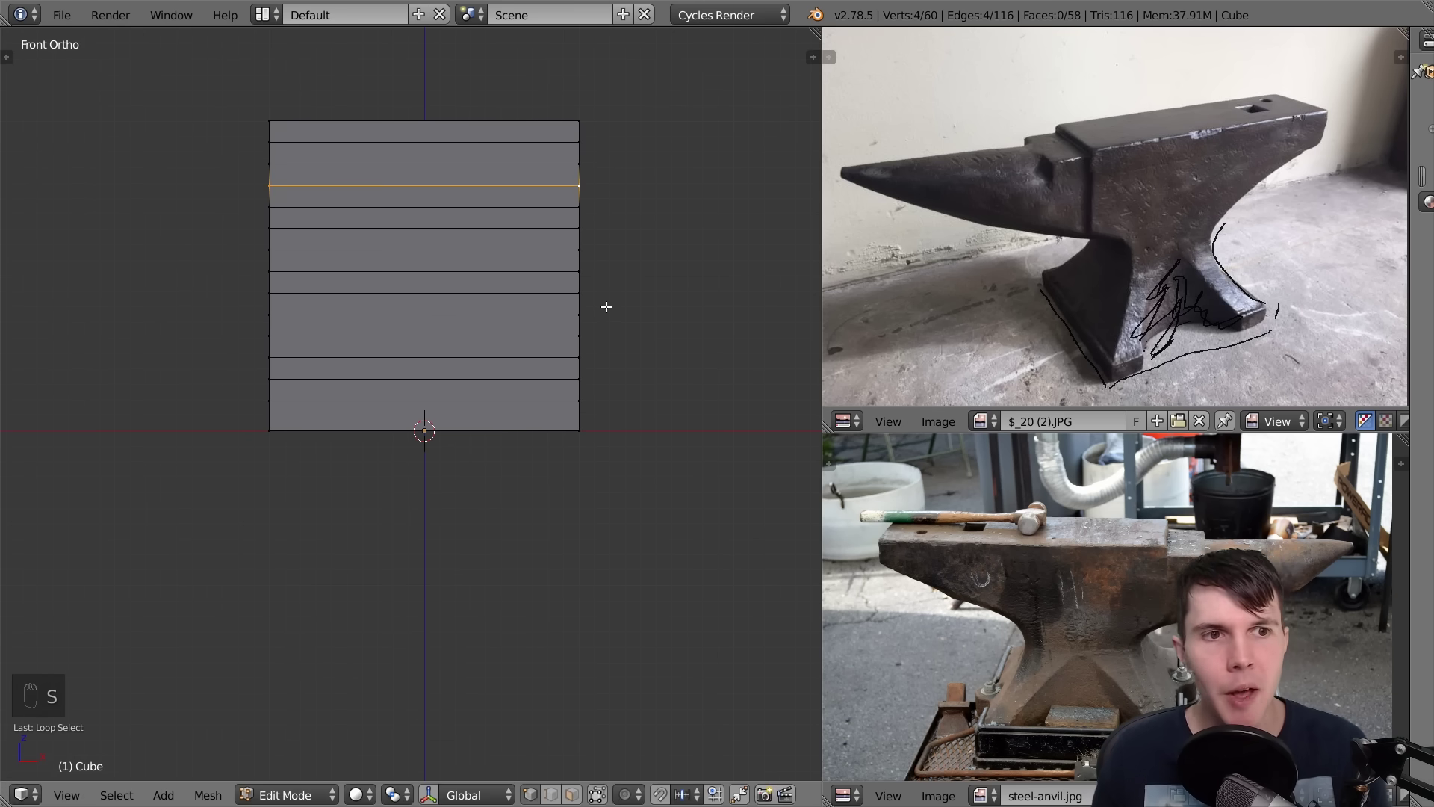
pyautogui.press('o')
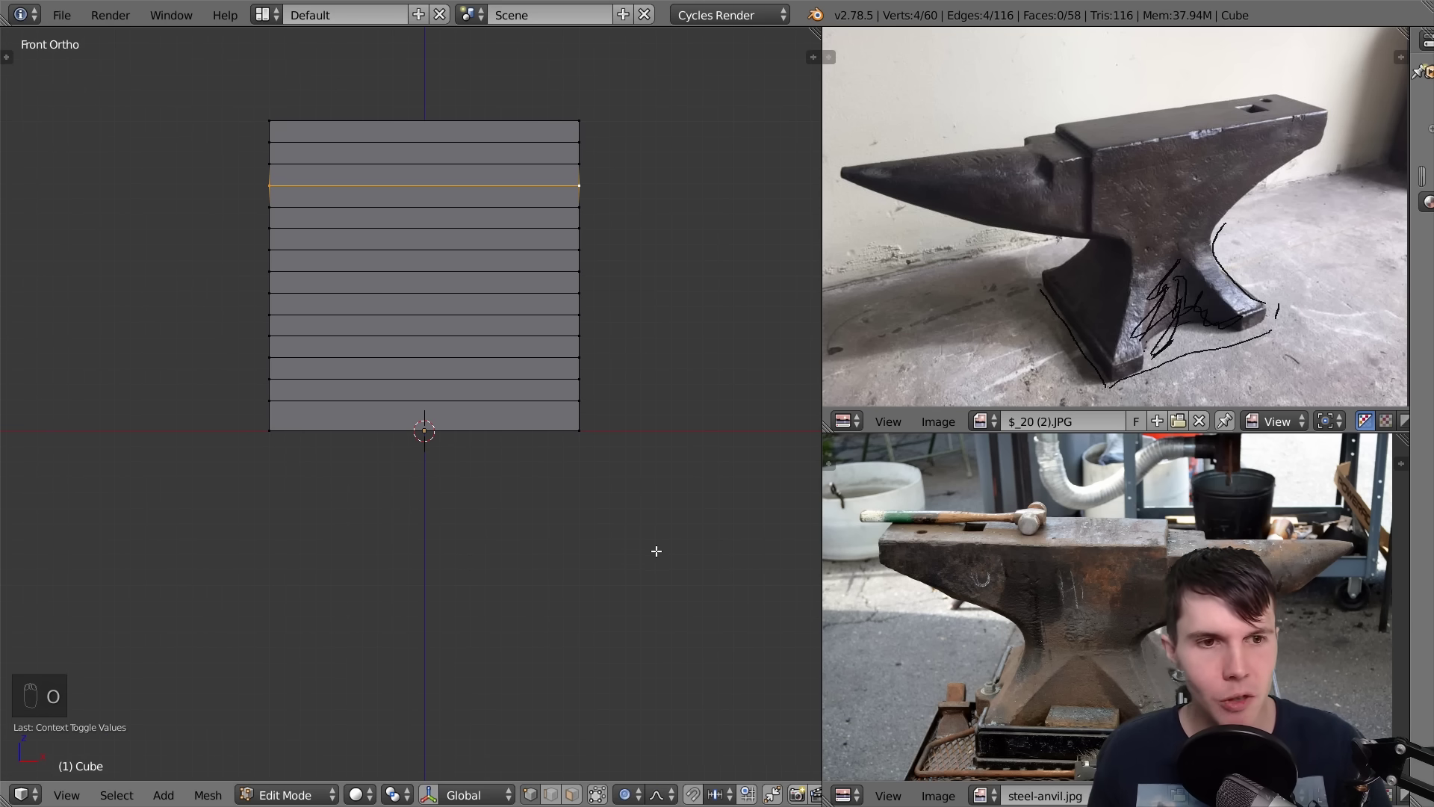
pyautogui.click(627, 794)
pyautogui.click(662, 769)
pyautogui.click(627, 795)
pyautogui.click(660, 748)
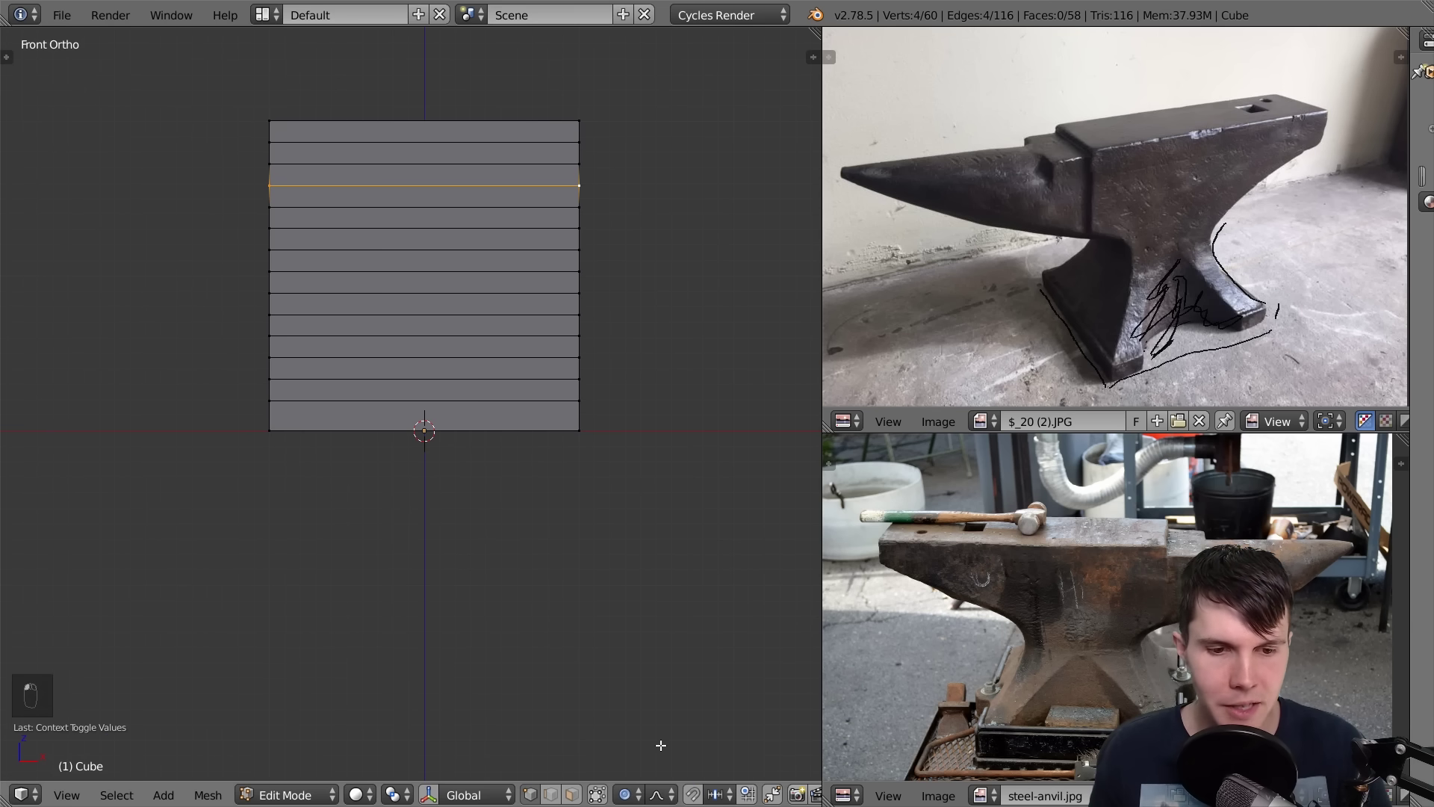
# Proportionally scale the loop inward to narrow the upper part into a waist
pyautogui.press('s')
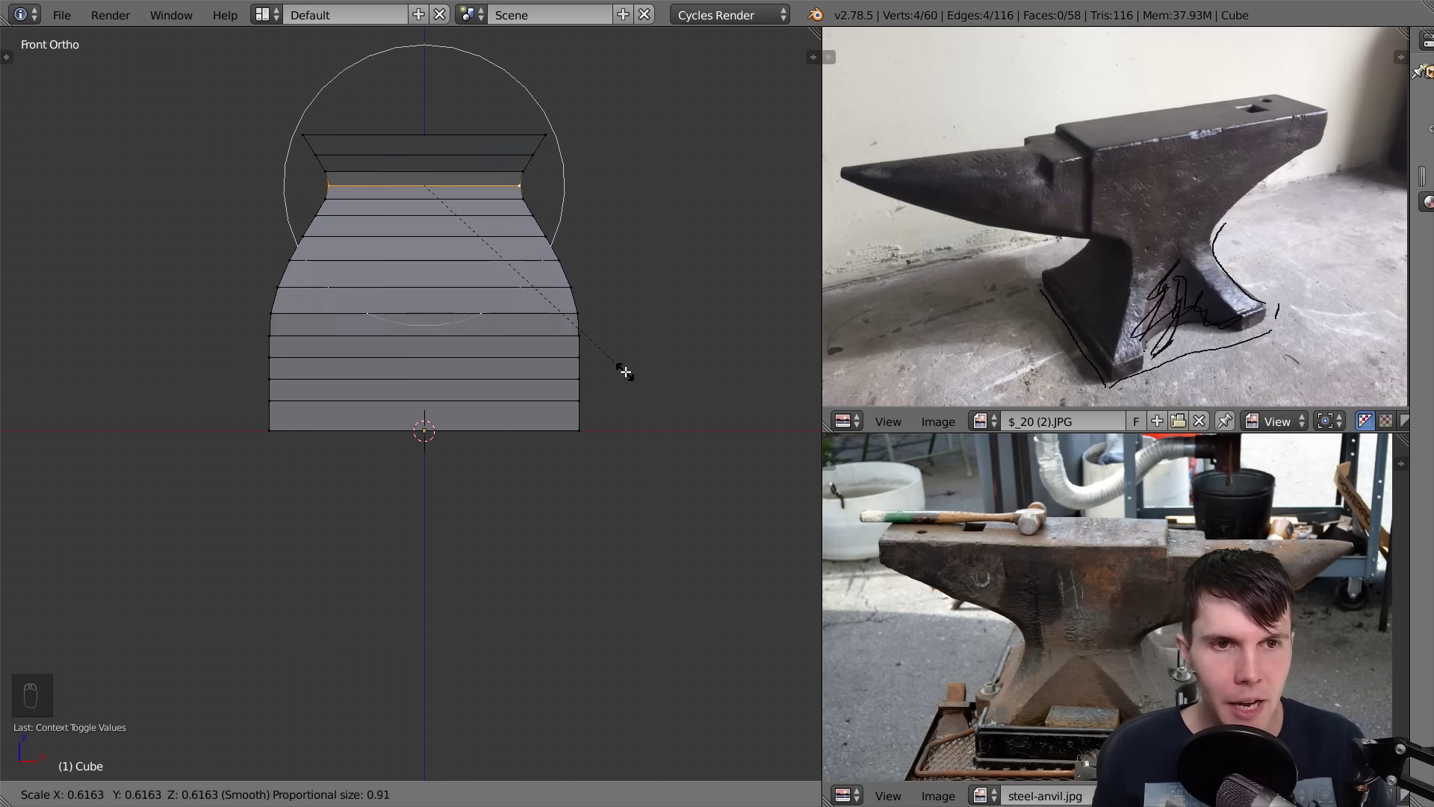
pyautogui.scroll(-2, 625, 371)
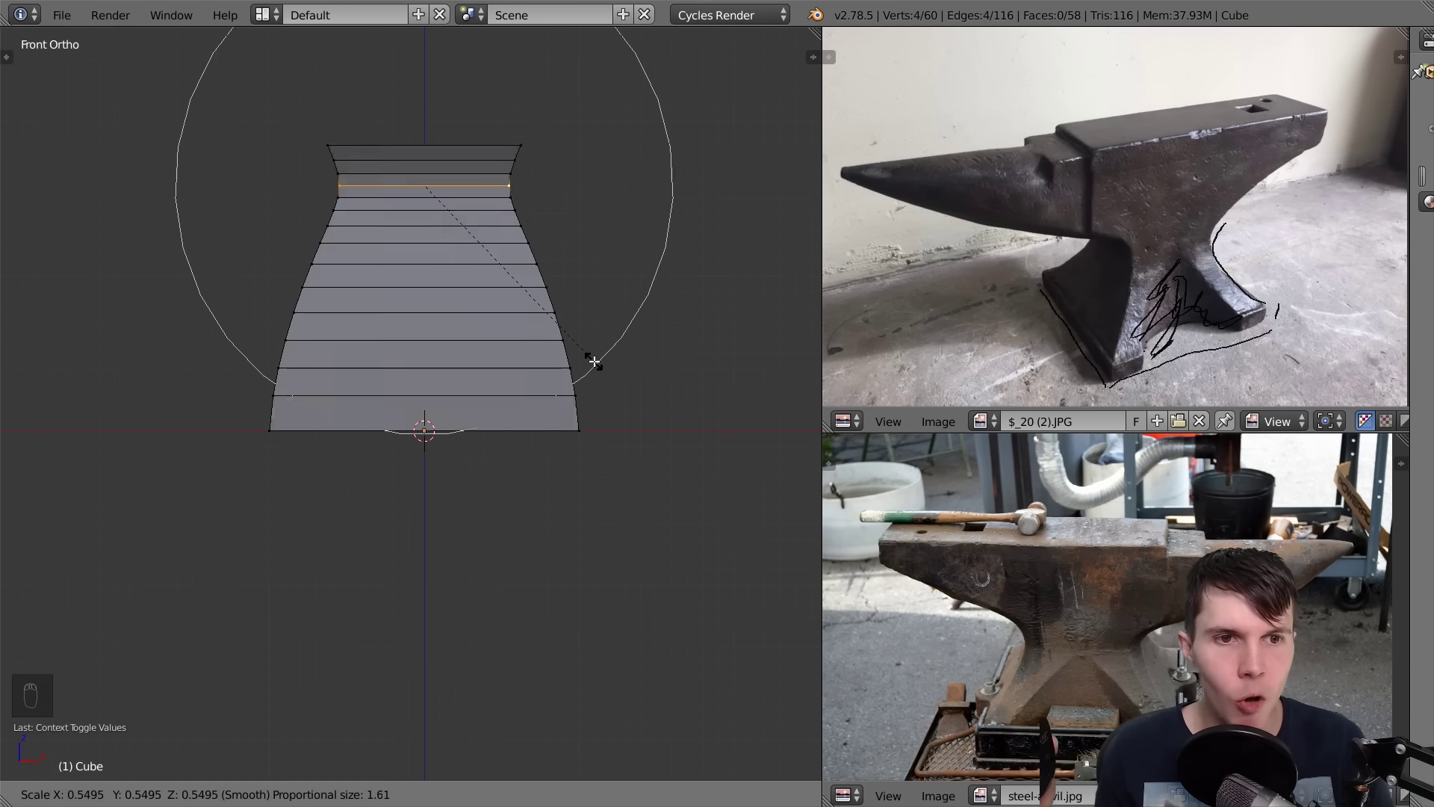
pyautogui.scroll(3, 593, 361)
pyautogui.scroll(-3, 593, 361)
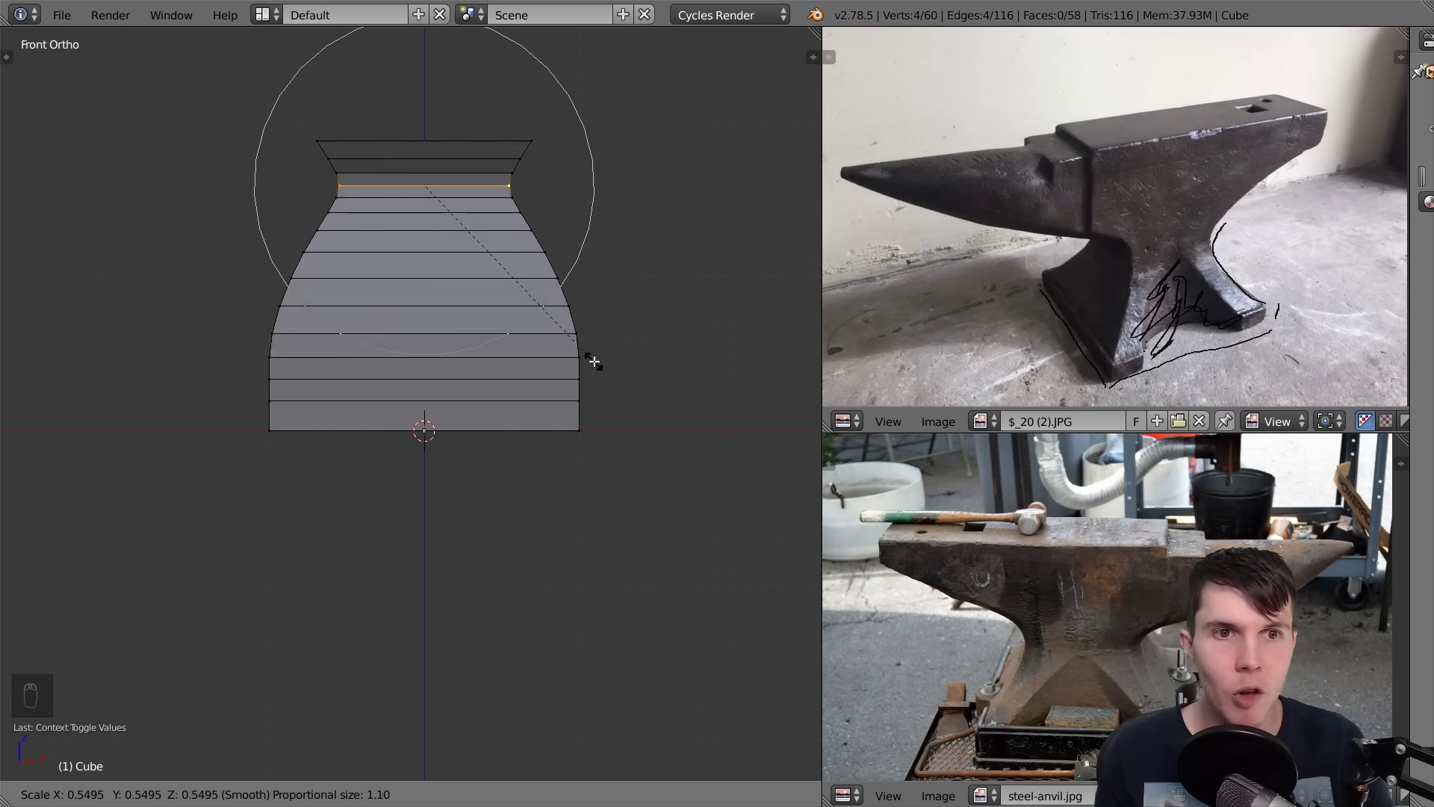
pyautogui.press('Escape')
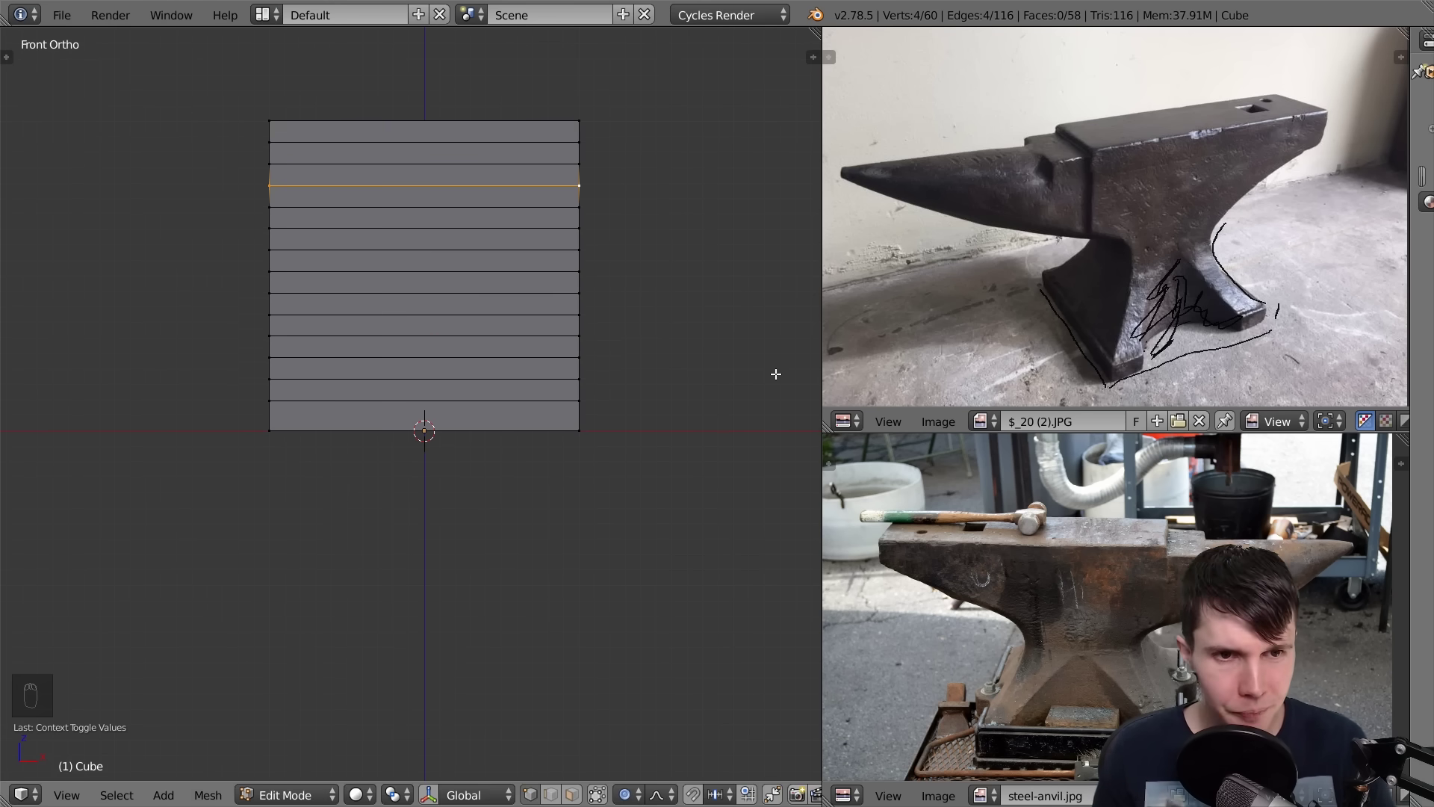
pyautogui.press('s')
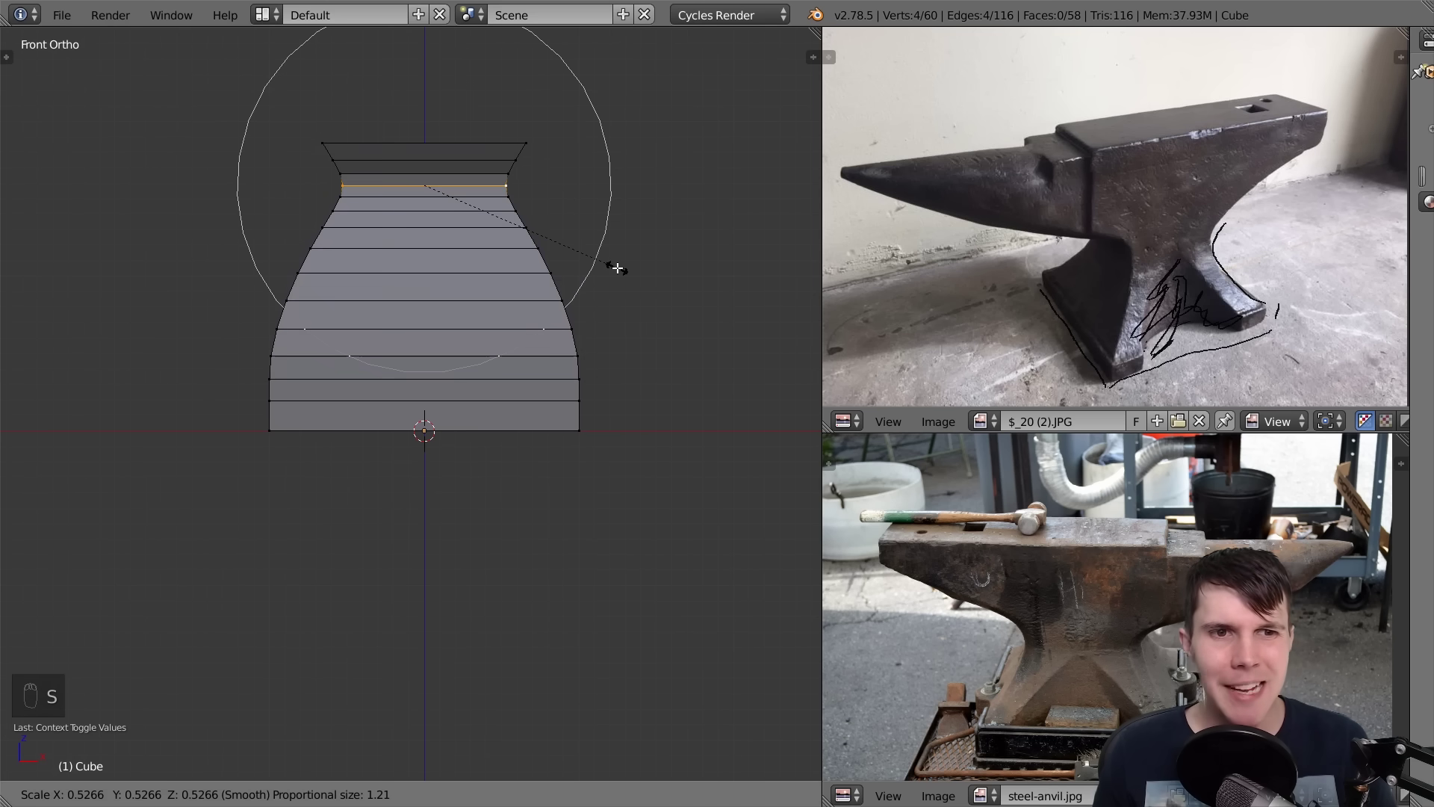
pyautogui.click(617, 267)
# Try selecting neighbouring loops, then undo back to a single loop and the straight column
pyautogui.keyDown('alt'); pyautogui.rightClick(440, 198); pyautogui.keyUp('alt')
pyautogui.keyDown('alt'); pyautogui.keyDown('shift'); pyautogui.rightClick(441, 186); pyautogui.keyUp('shift'); pyautogui.keyUp('alt')
pyautogui.keyDown('alt'); pyautogui.keyDown('shift'); pyautogui.rightClick(442, 175); pyautogui.keyUp('shift'); pyautogui.keyUp('alt')
pyautogui.keyDown('alt'); pyautogui.keyDown('shift'); pyautogui.rightClick(444, 163); pyautogui.keyUp('shift'); pyautogui.keyUp('alt')
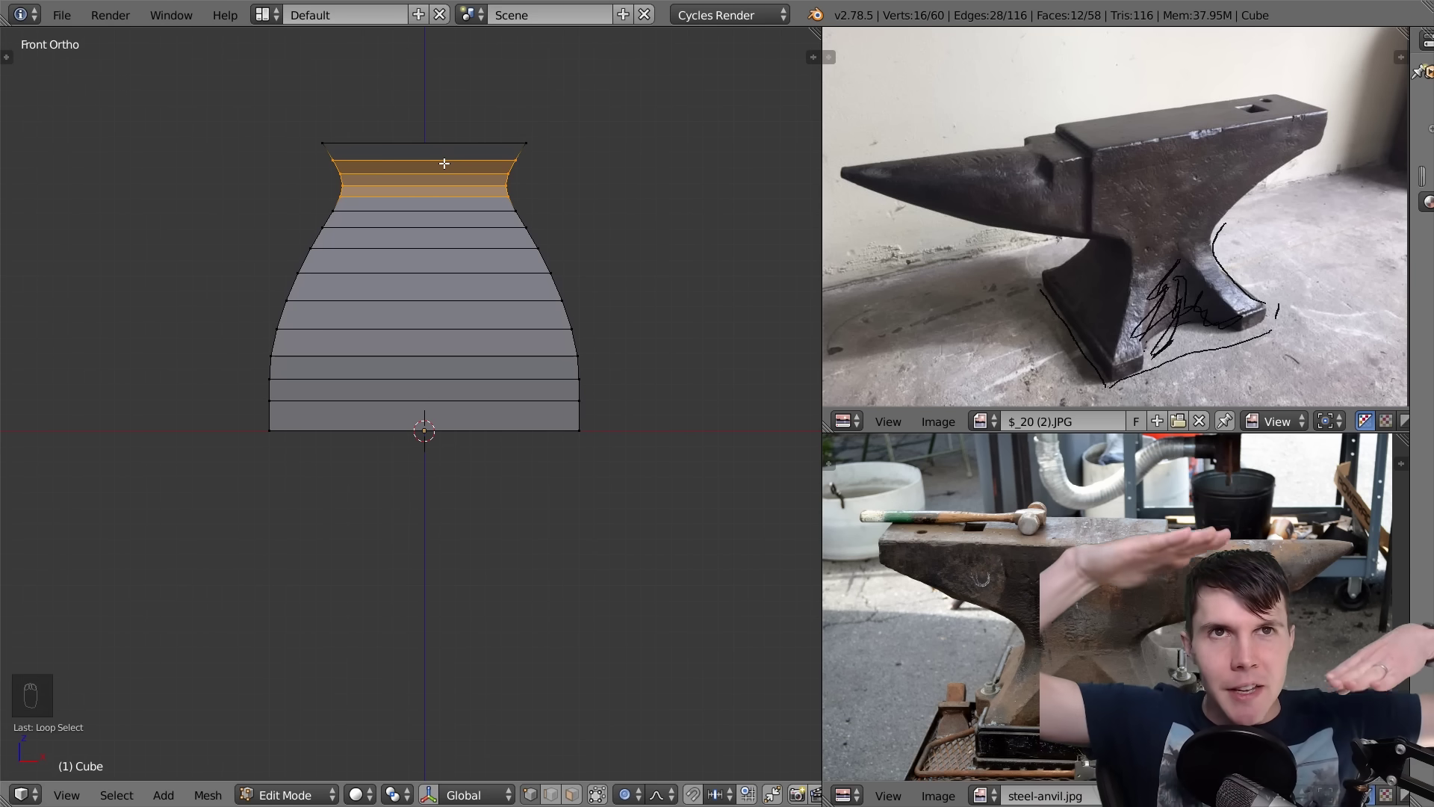
pyautogui.rightClick(472, 202)
pyautogui.hotkey('ctrl', 'z')
pyautogui.hotkey('ctrl', 'z')
pyautogui.hotkey('ctrl', 'z')
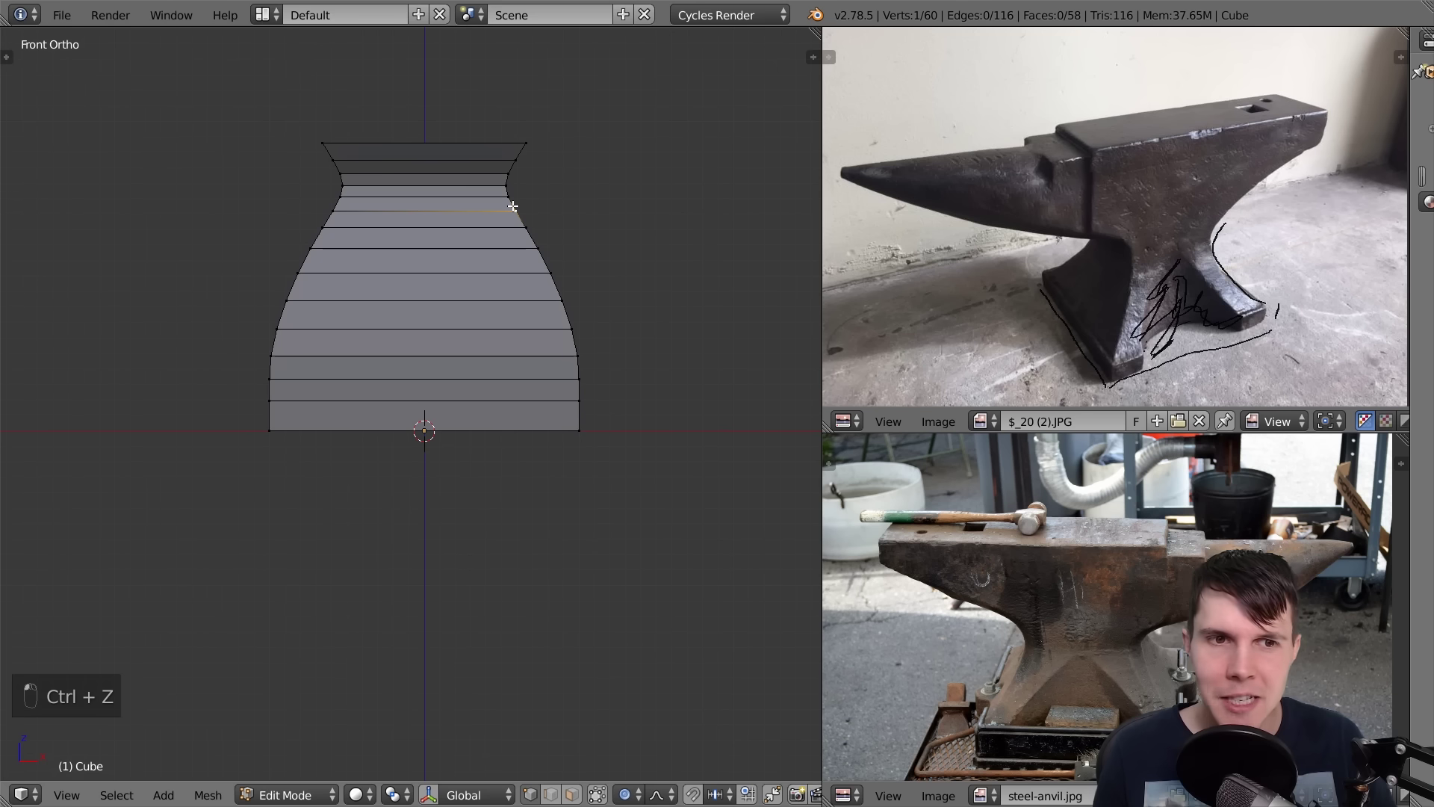
pyautogui.hotkey('ctrl', 'z')
pyautogui.hotkey('ctrl', 'z')
pyautogui.hotkey('ctrl', 'z')
pyautogui.hotkey('ctrl', 'z')
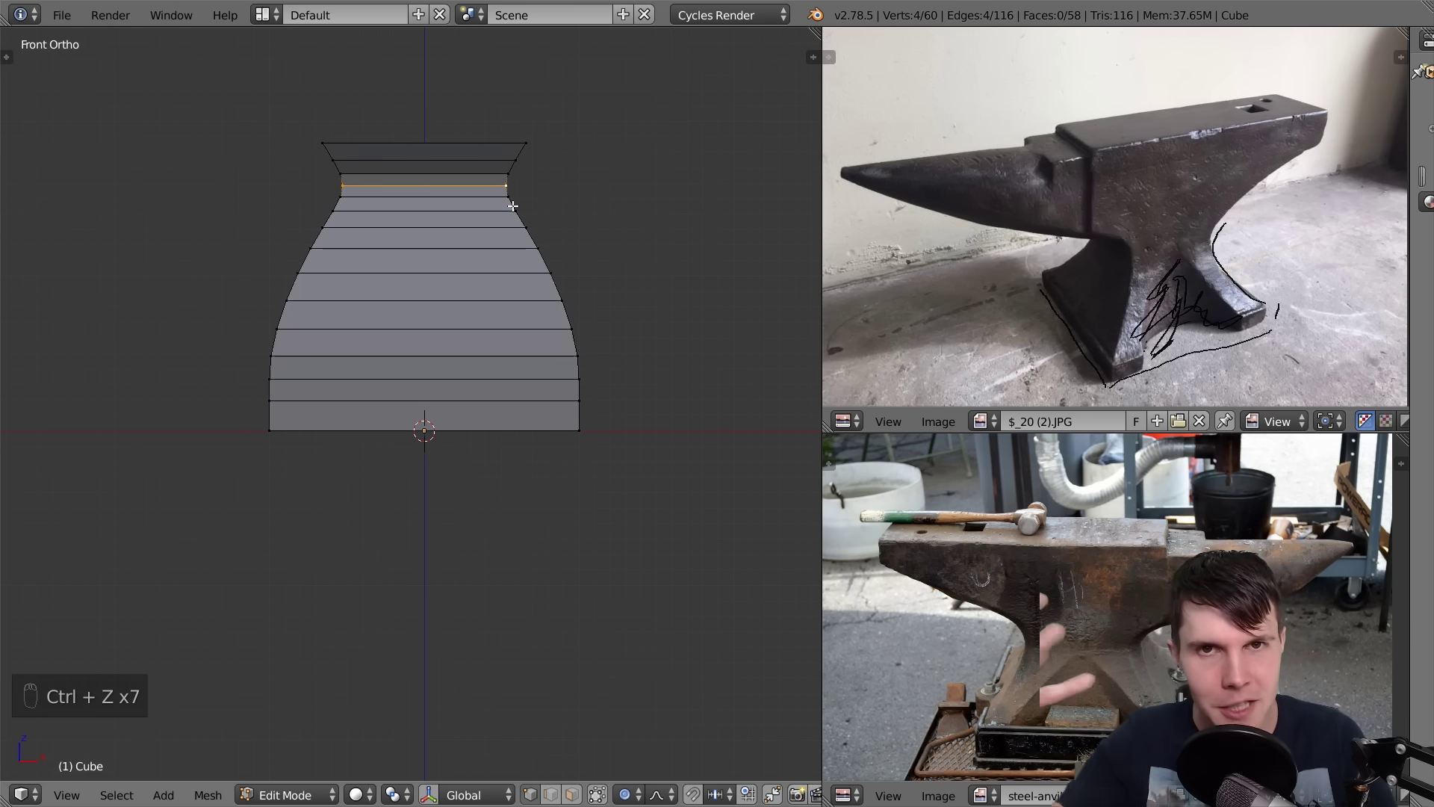
pyautogui.hotkey('ctrl', 'z')
pyautogui.press('s')
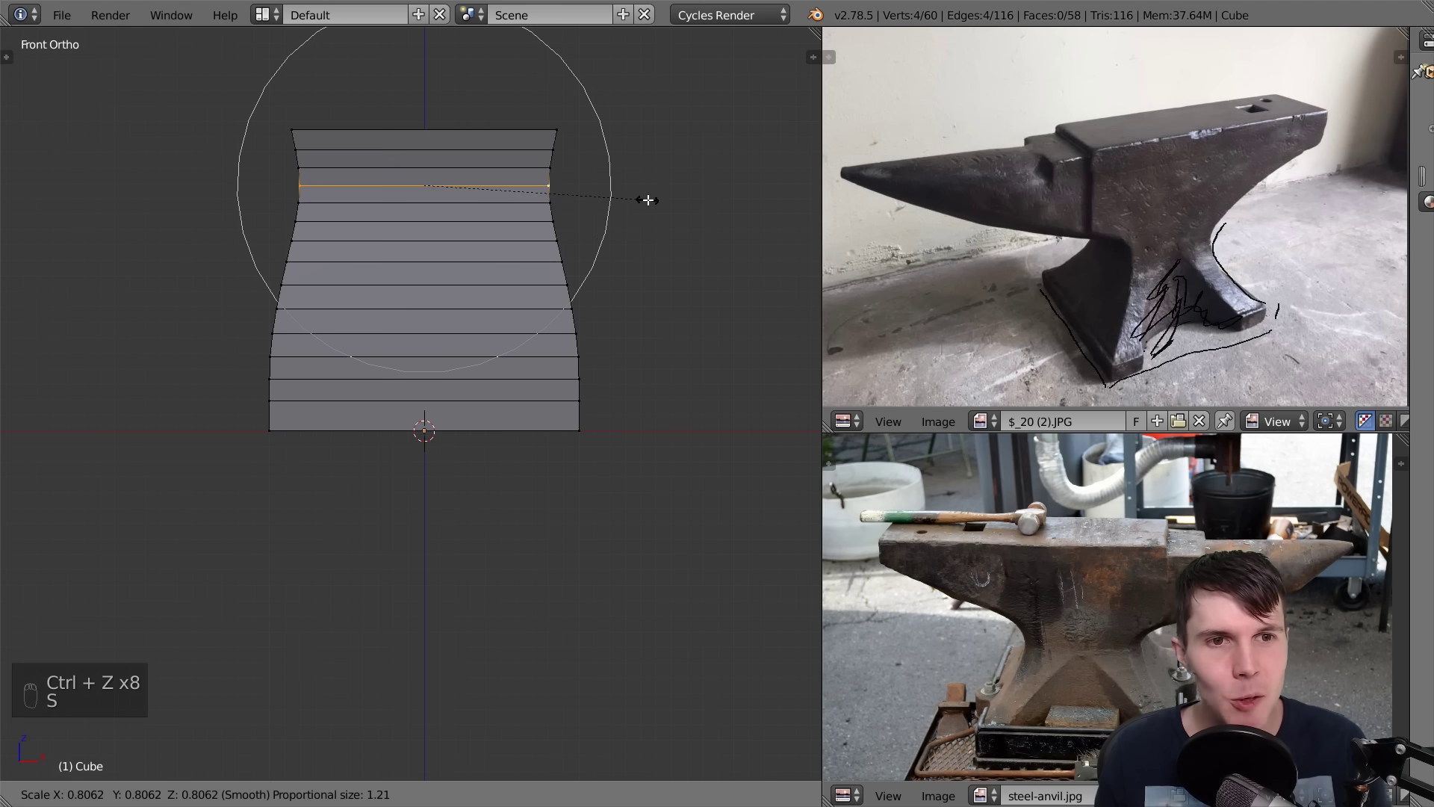
pyautogui.rightClick(649, 200)
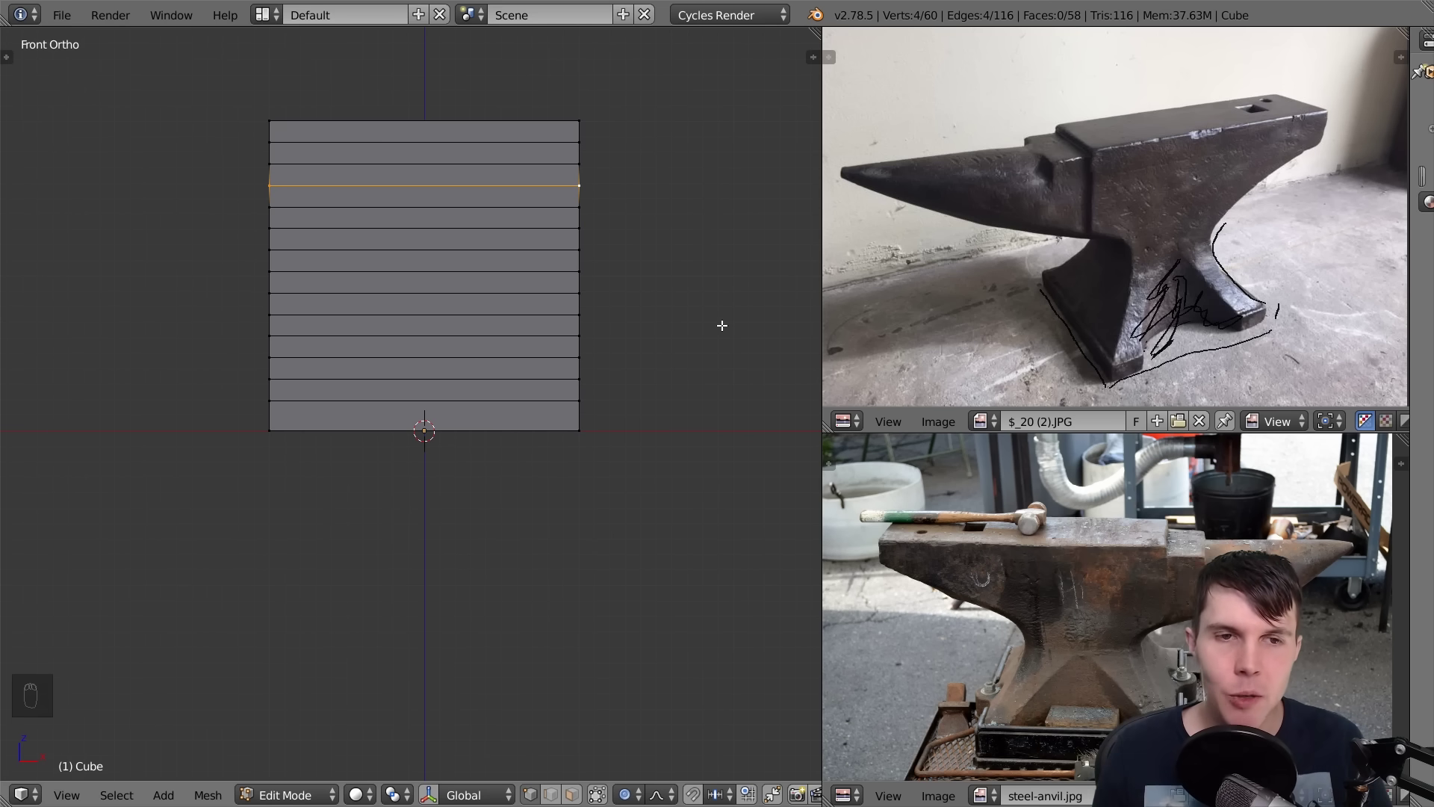
# Scale the upper loop to about 0.33 with Z locked and a smooth falloff
pyautogui.press('s')
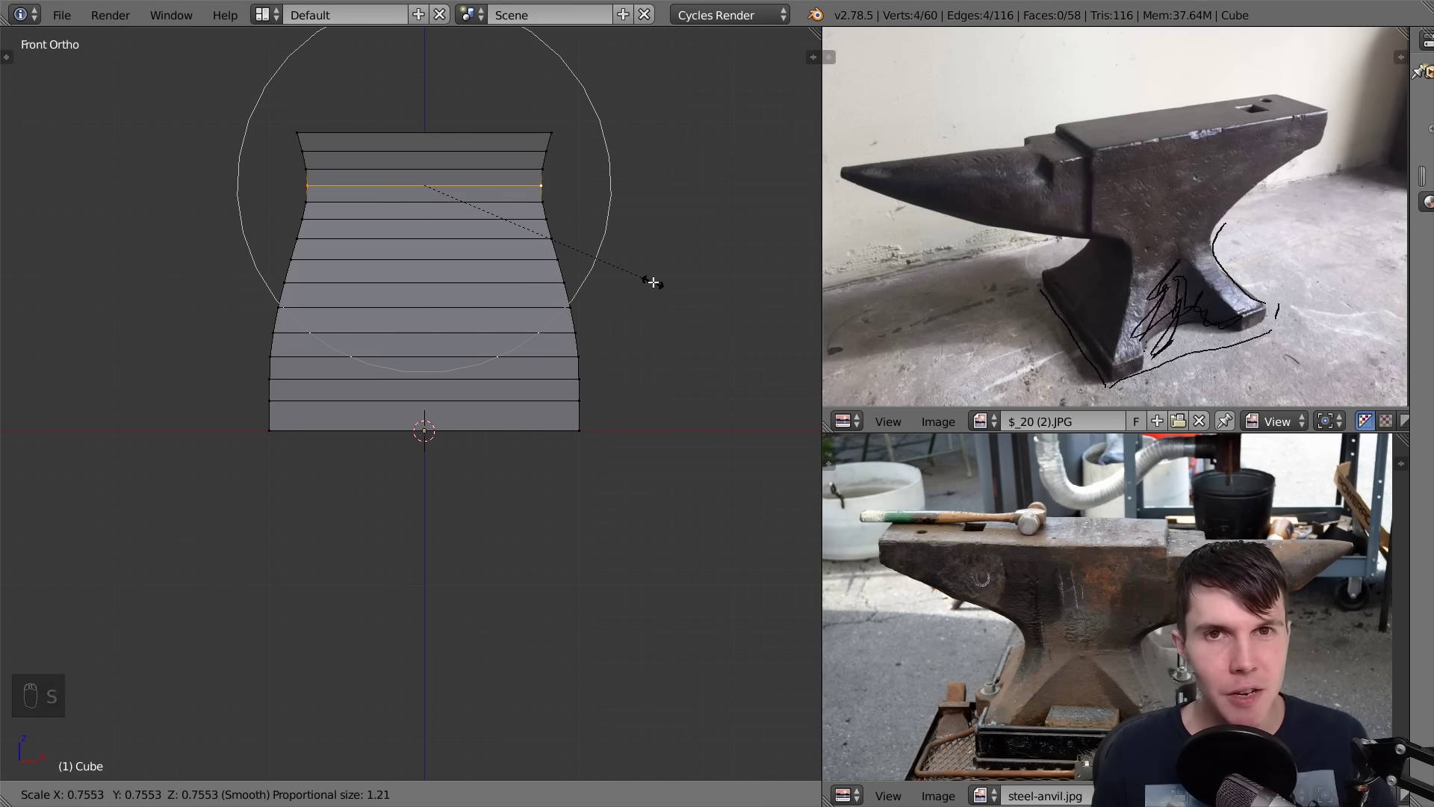
pyautogui.hotkey('shift', 'z')
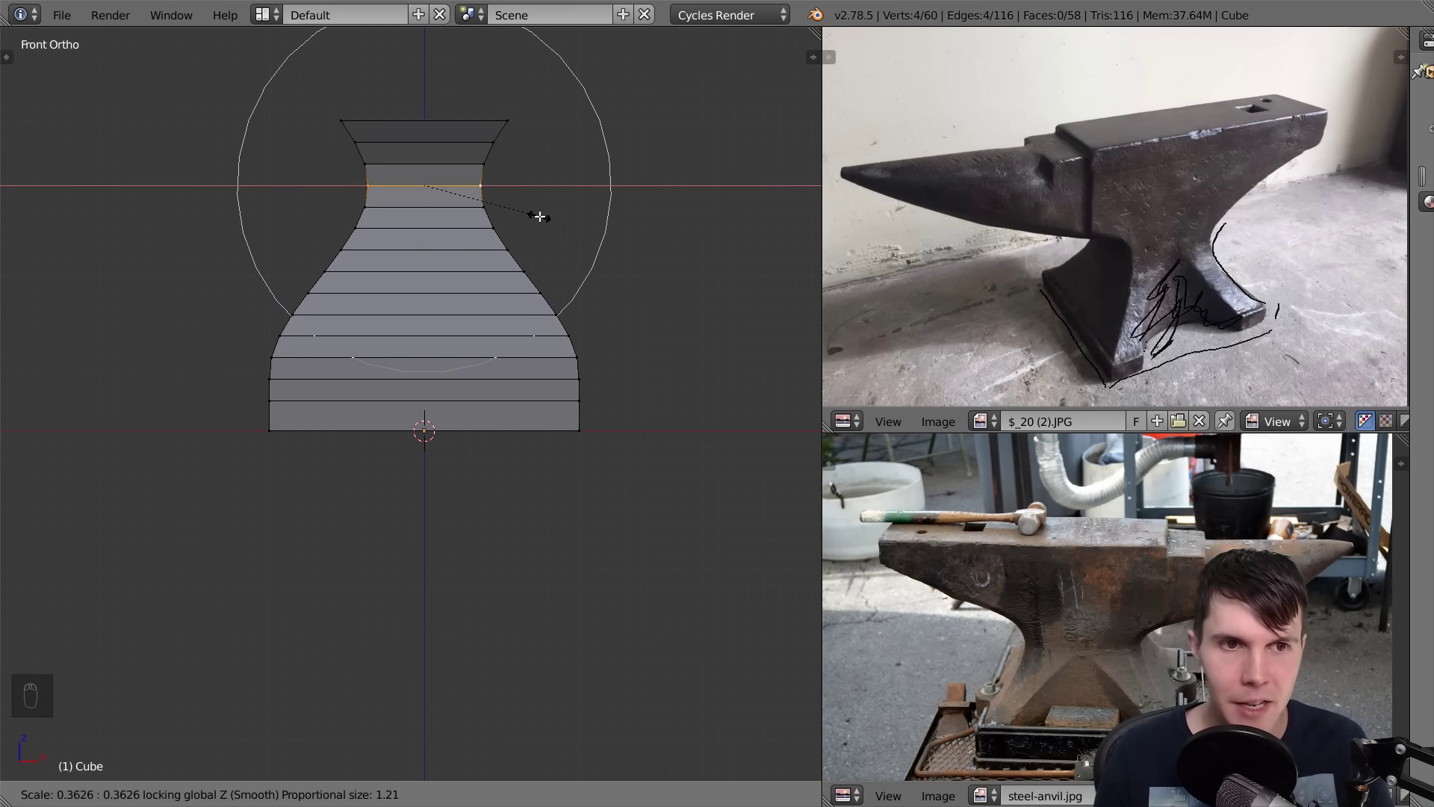
pyautogui.rightClick(540, 217)
pyautogui.moveTo(538, 214); pyautogui.dragTo(700, 389, button='middle')
pyautogui.press('s')
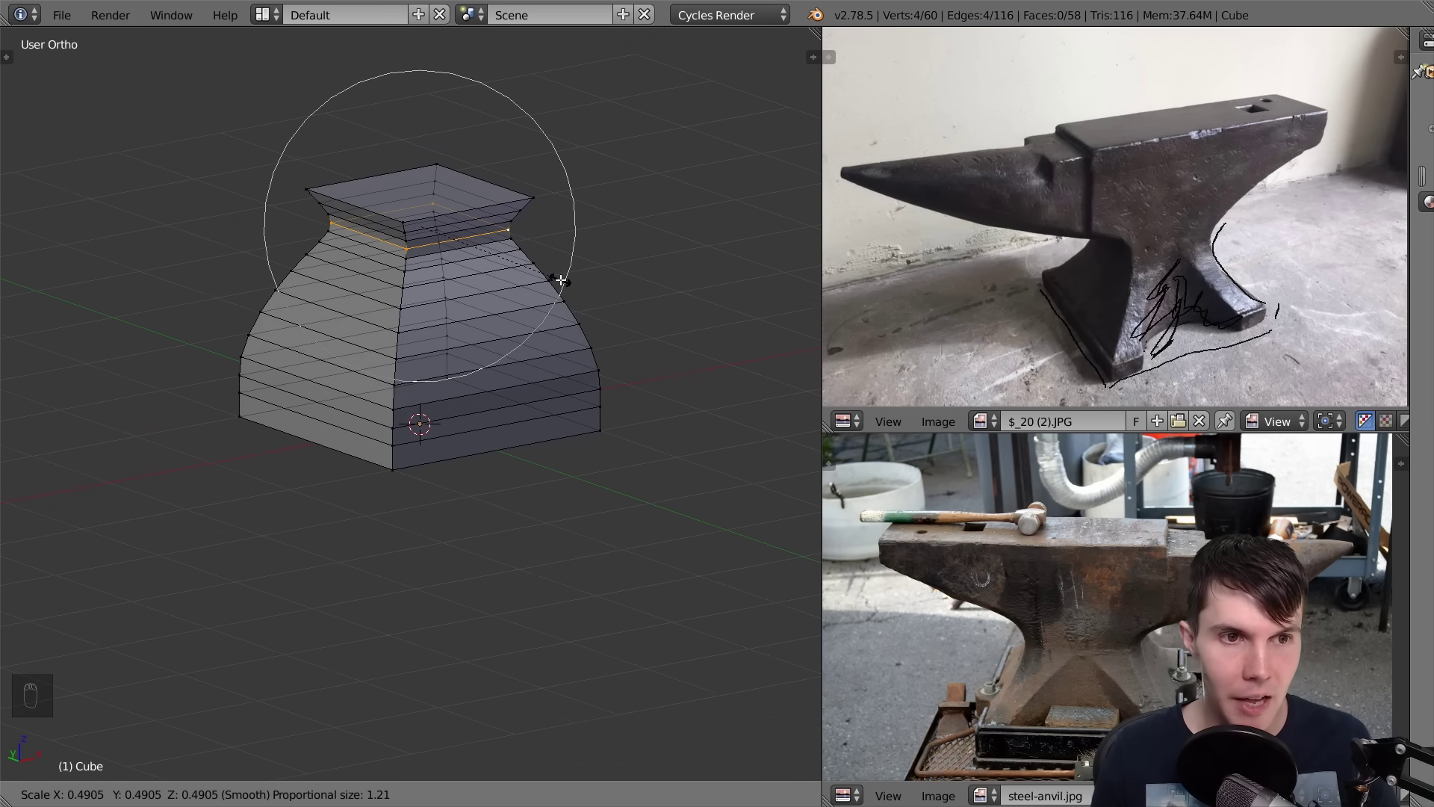
pyautogui.hotkey('shift', 'z')
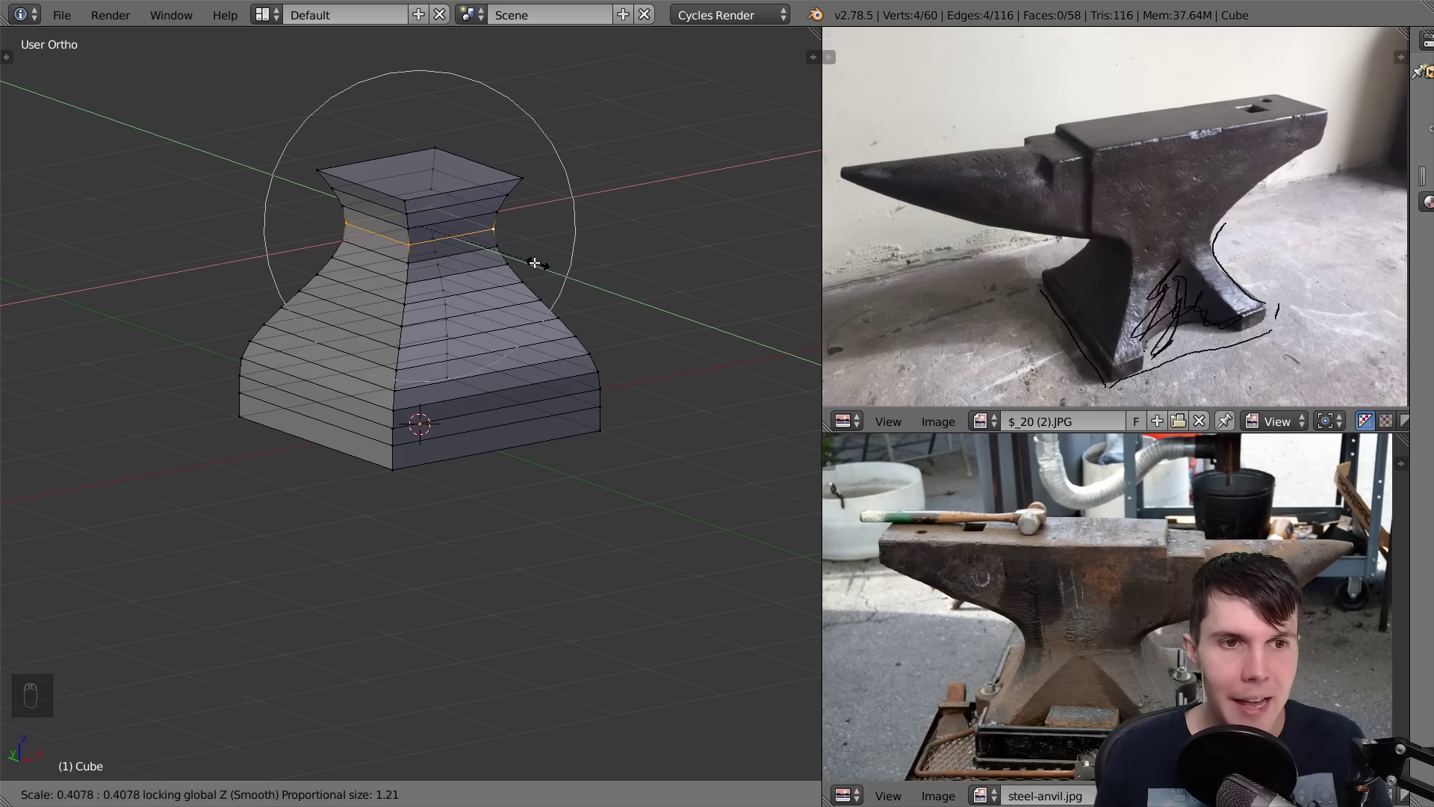
pyautogui.scroll(-2, 504, 248)
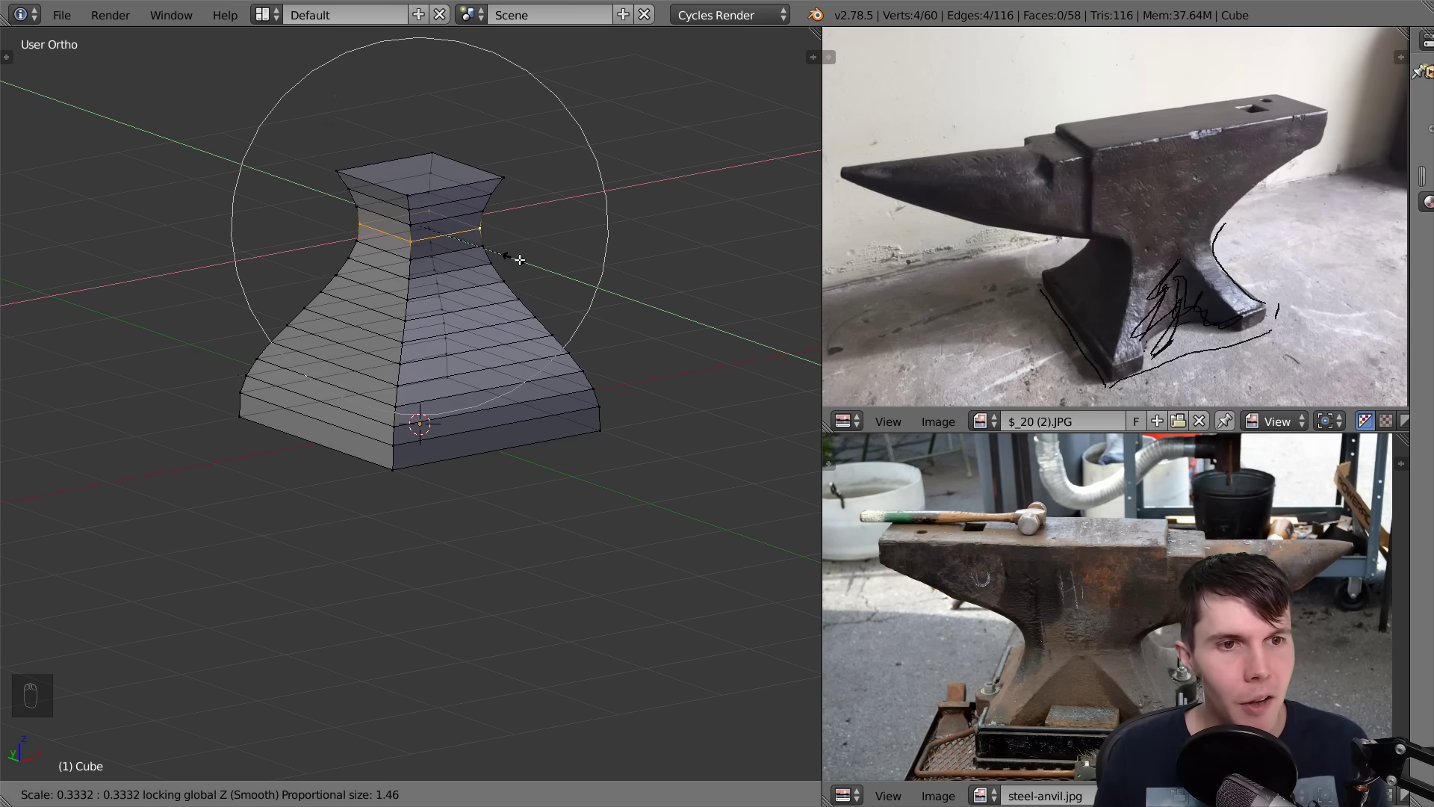
# Undo the neck taper, then test a Linear falloff scale and undo it
pyautogui.click(509, 259)
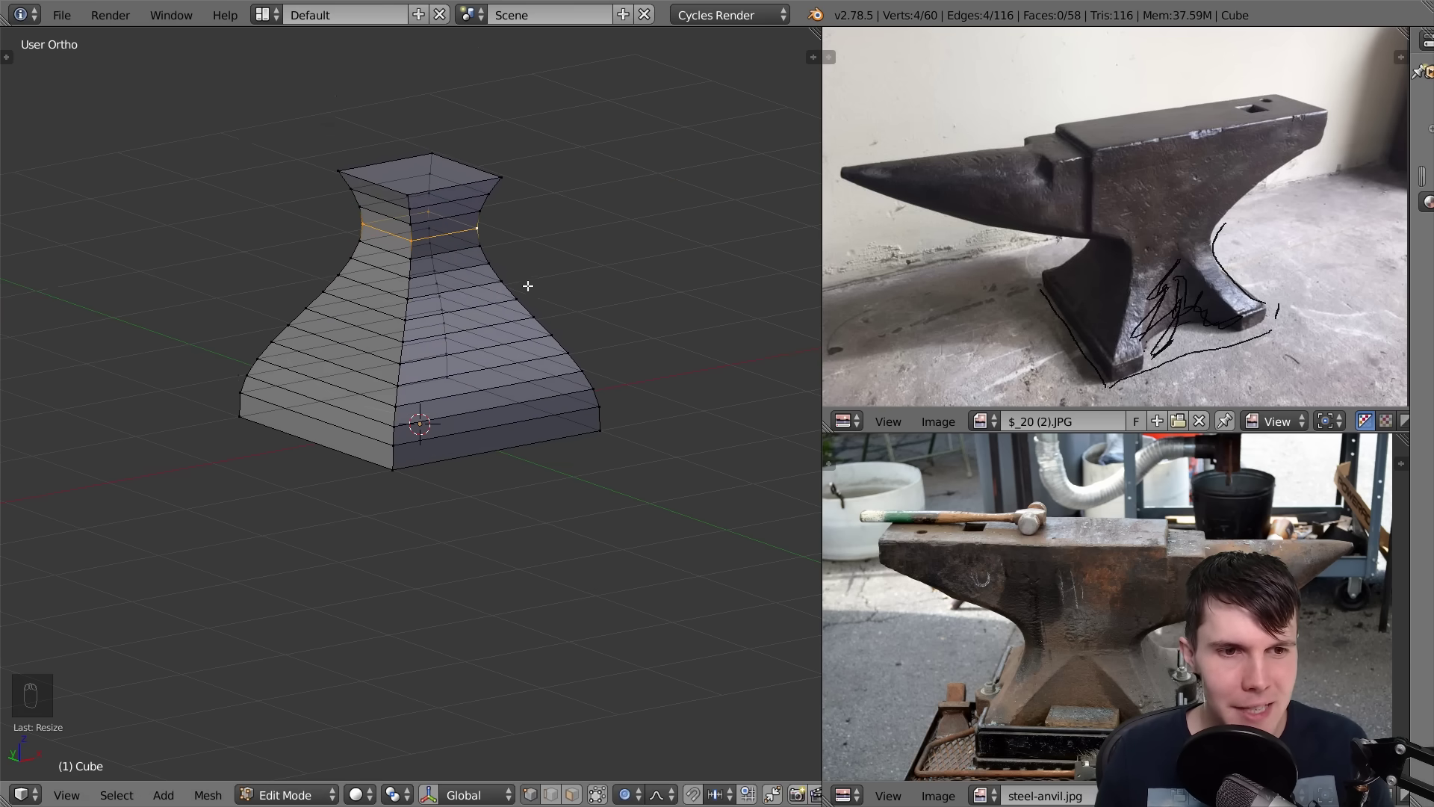
pyautogui.moveTo(524, 288); pyautogui.dragTo(325, 394, button='middle')
pyautogui.press('KP_1')
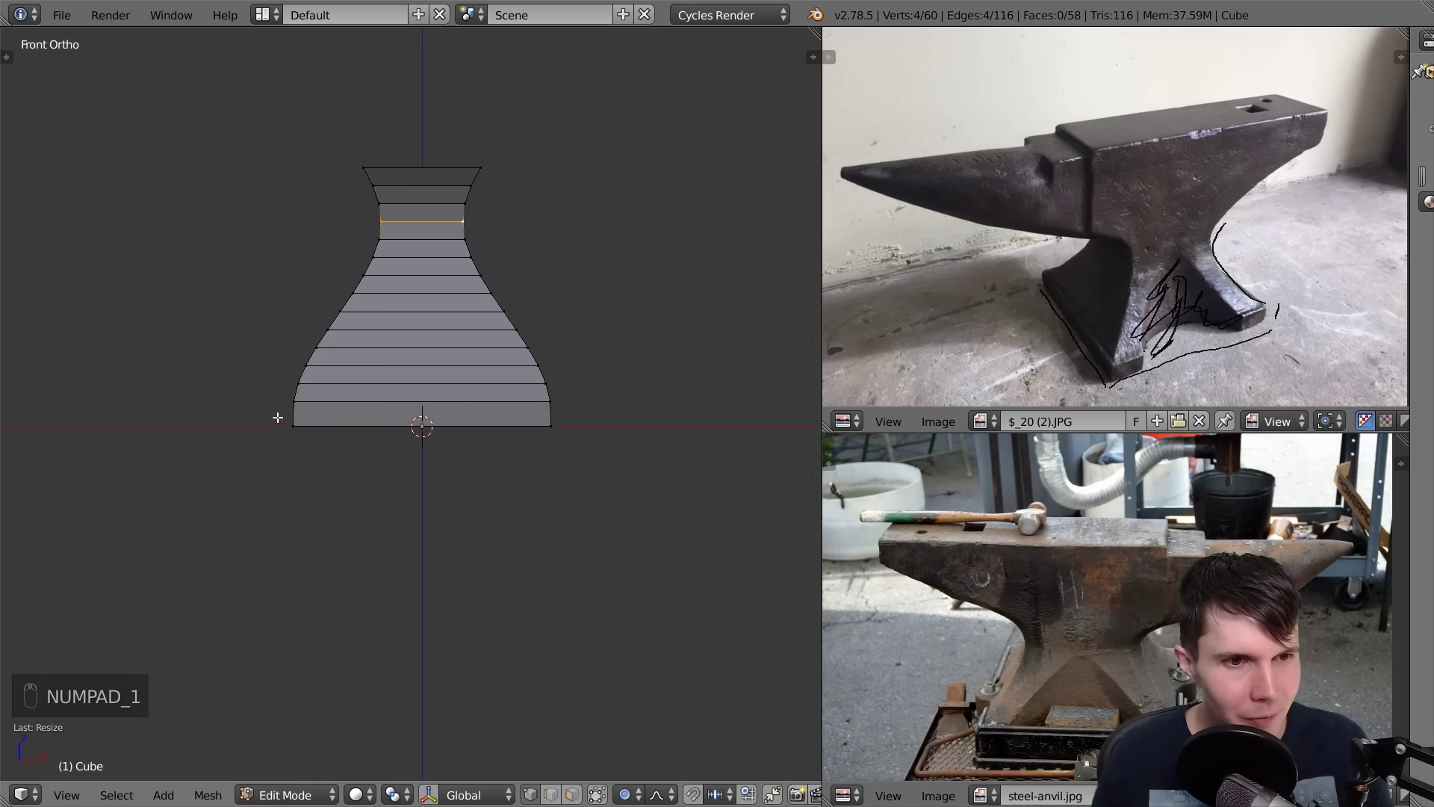
pyautogui.hotkey('ctrl', 'z')
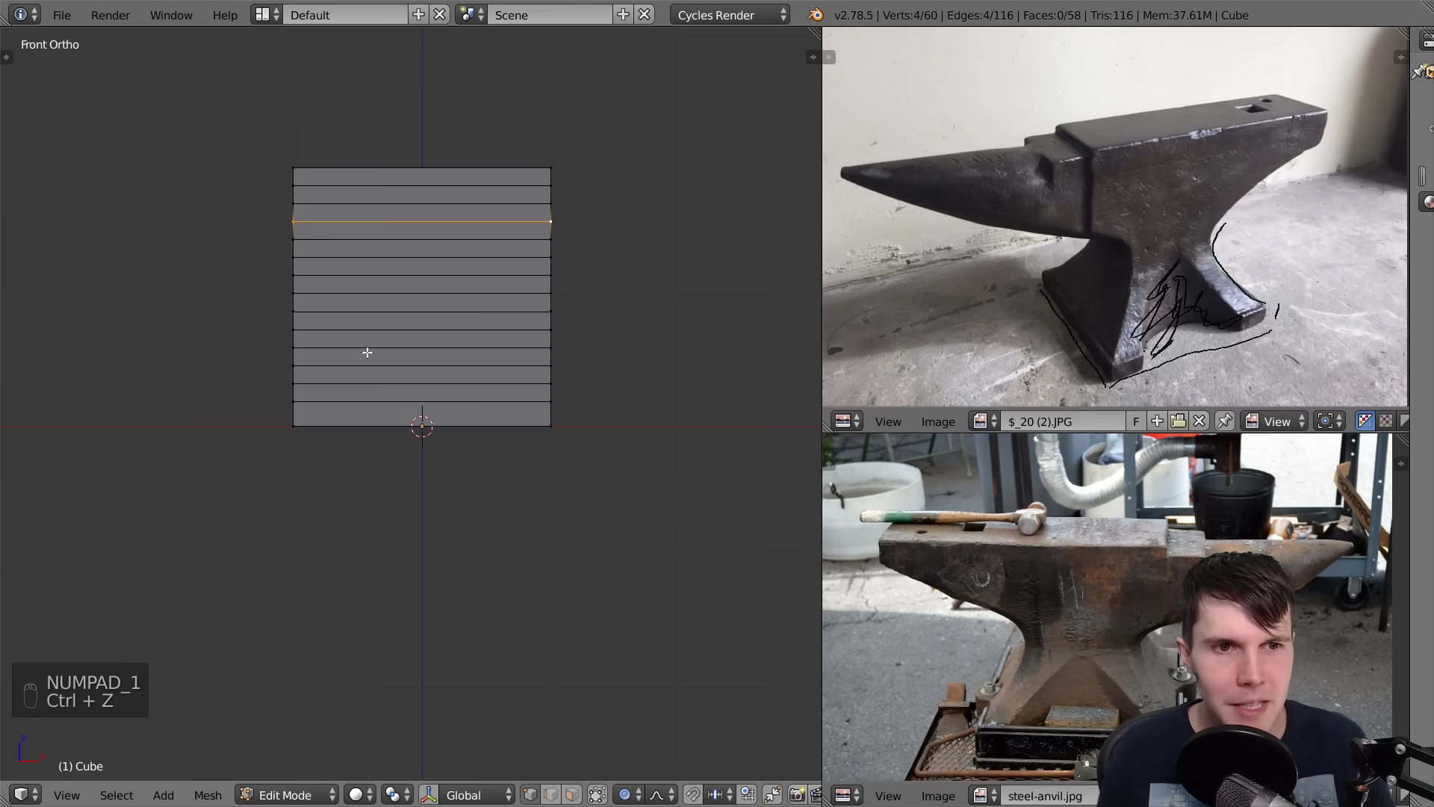
pyautogui.click(657, 794)
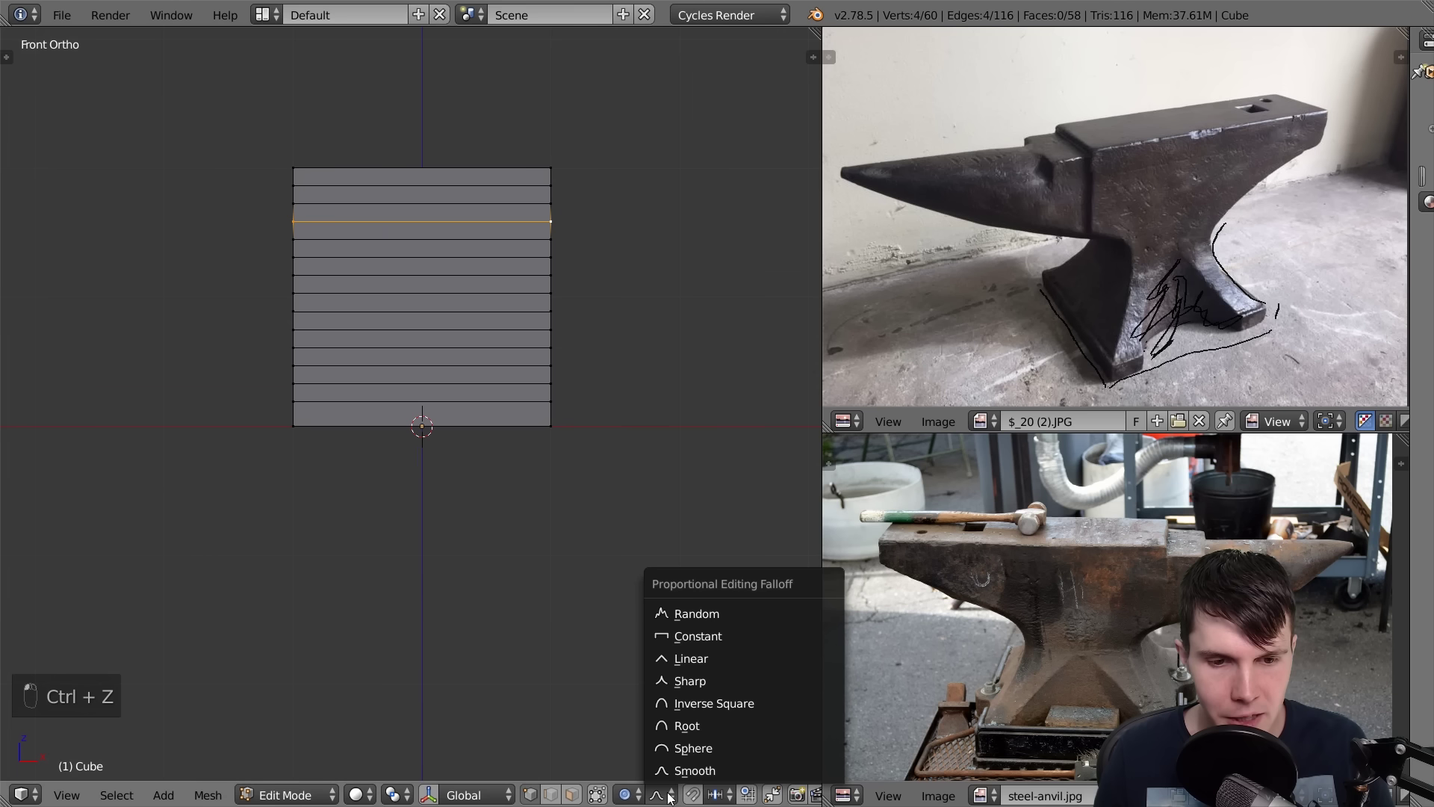
pyautogui.click(721, 658)
pyautogui.press('s')
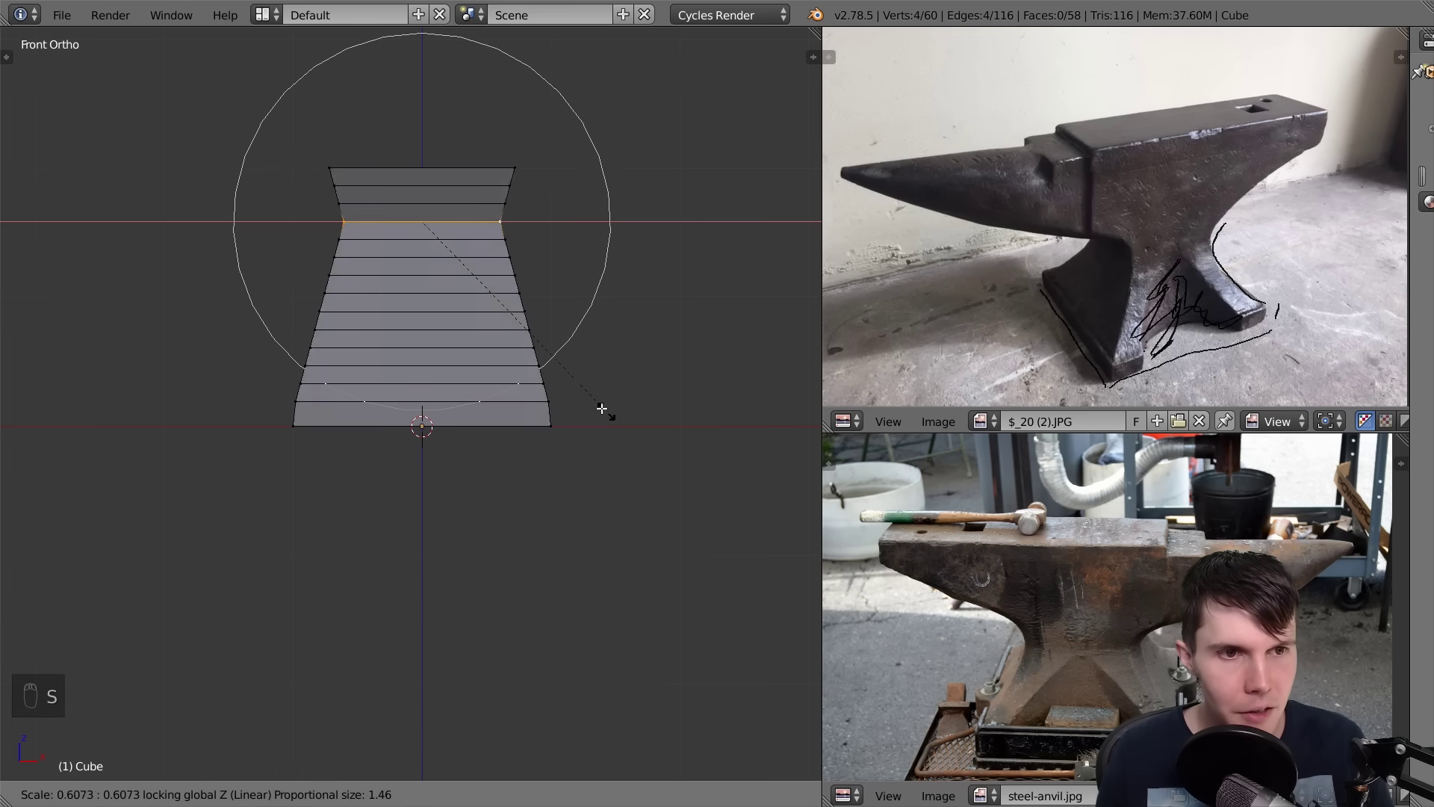
pyautogui.click(508, 318)
pyautogui.press('Tab')
pyautogui.press('Tab')
pyautogui.hotkey('ctrl', 'z')
pyautogui.hotkey('ctrl', 'z')
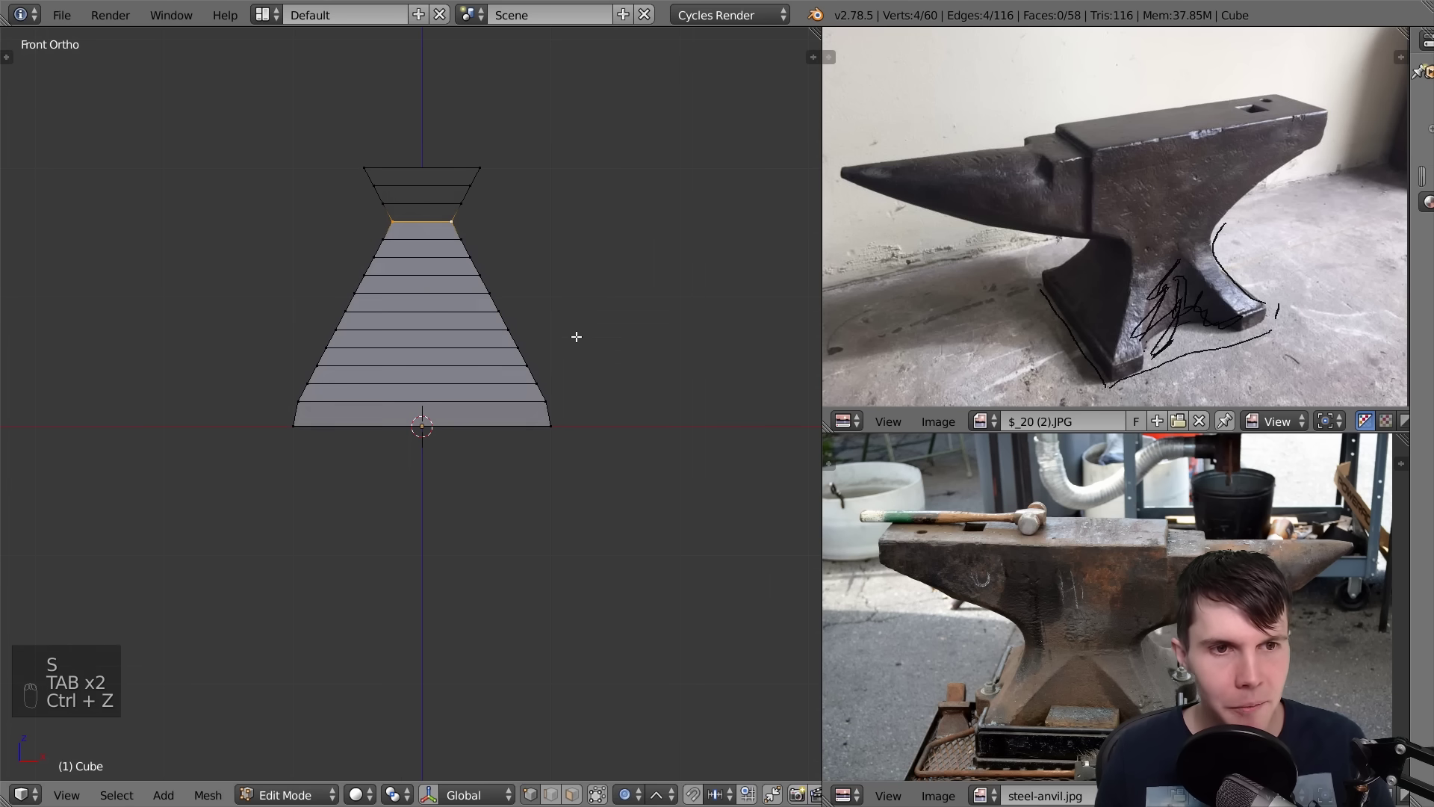
pyautogui.hotkey('ctrl', 'z')
# Test a Random falloff scale on the loop and undo the jagged result
pyautogui.click(656, 795)
pyautogui.click(720, 613)
pyautogui.press('s')
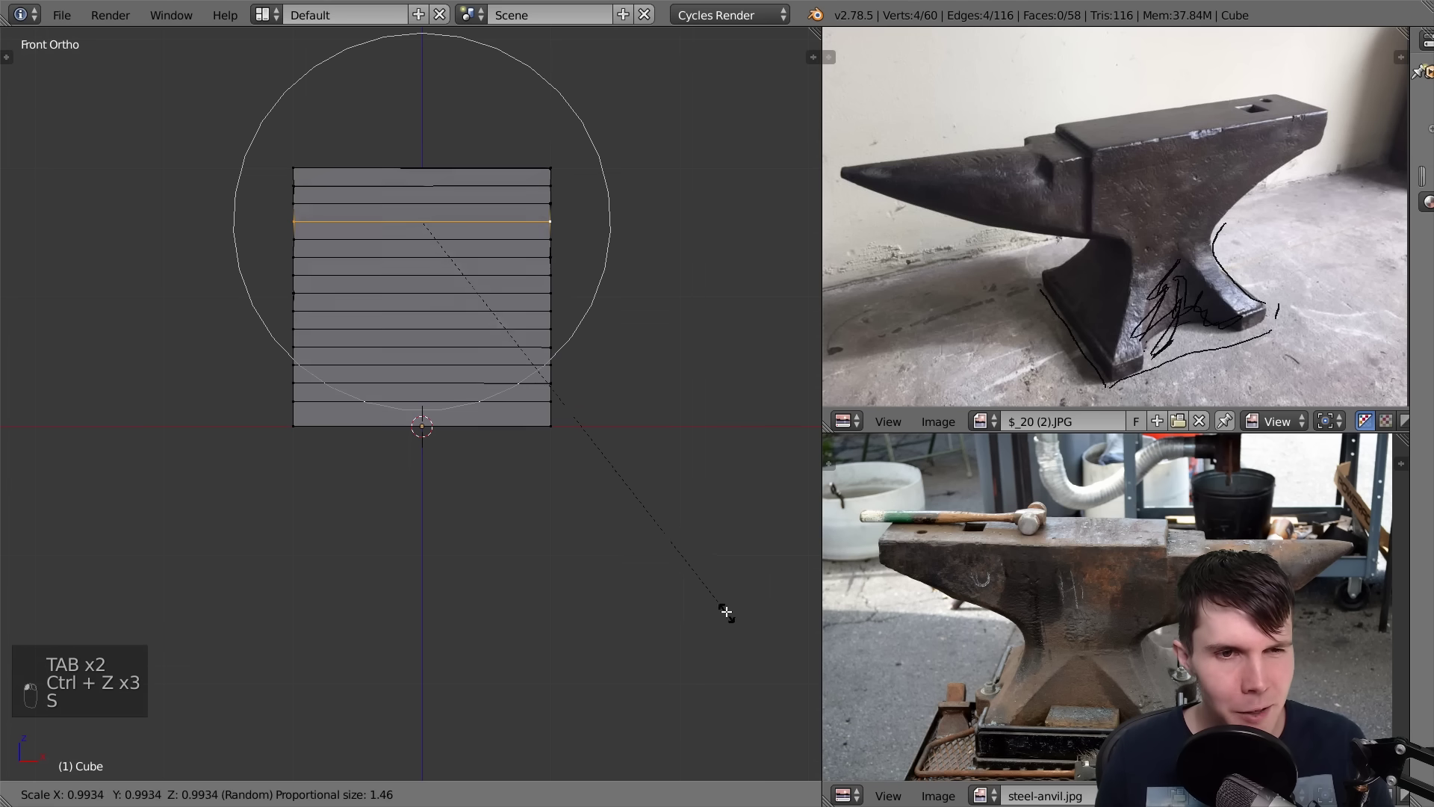
pyautogui.click(493, 310)
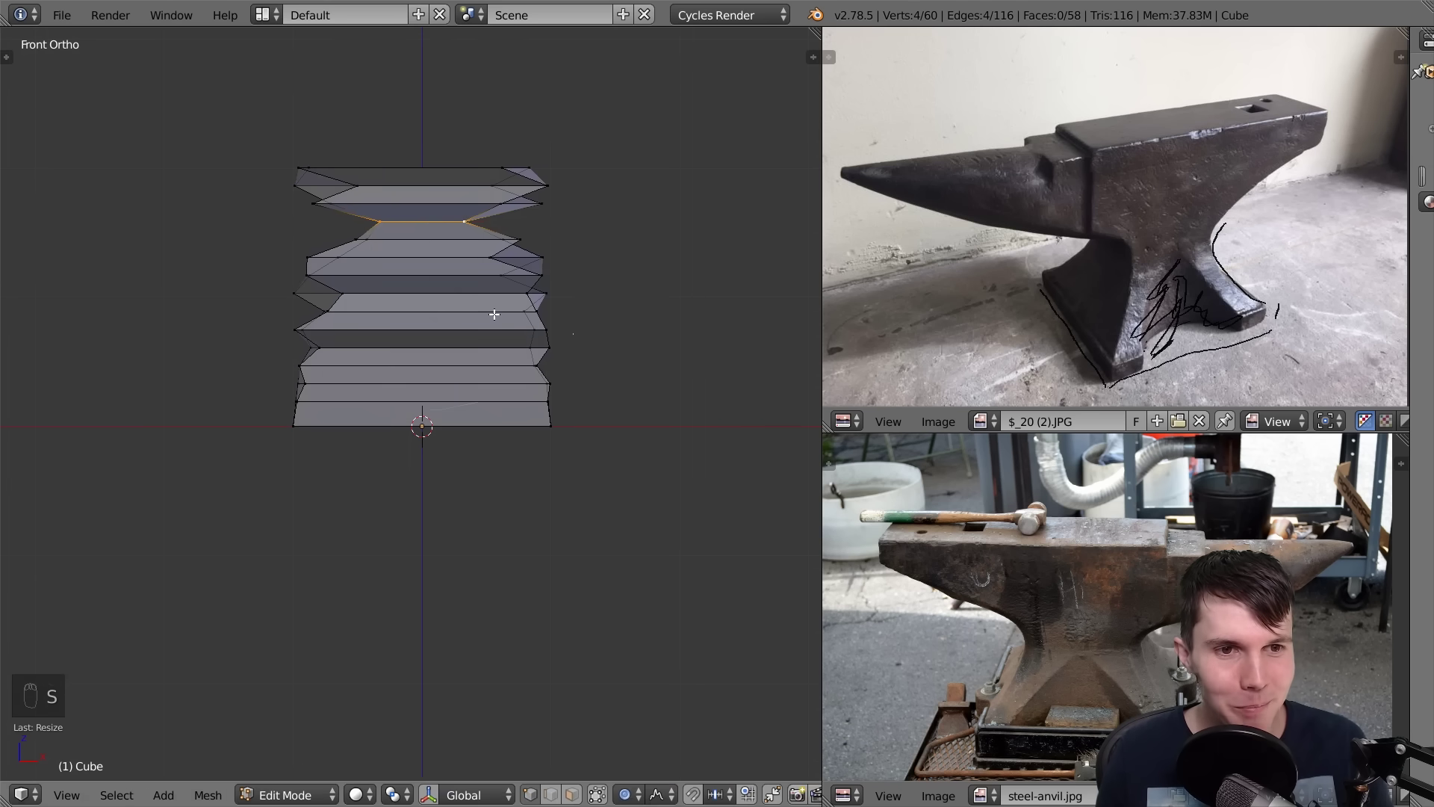
pyautogui.moveTo(493, 310); pyautogui.dragTo(583, 359, button='middle')
pyautogui.hotkey('ctrl', 'z')
pyautogui.press('KP_1')
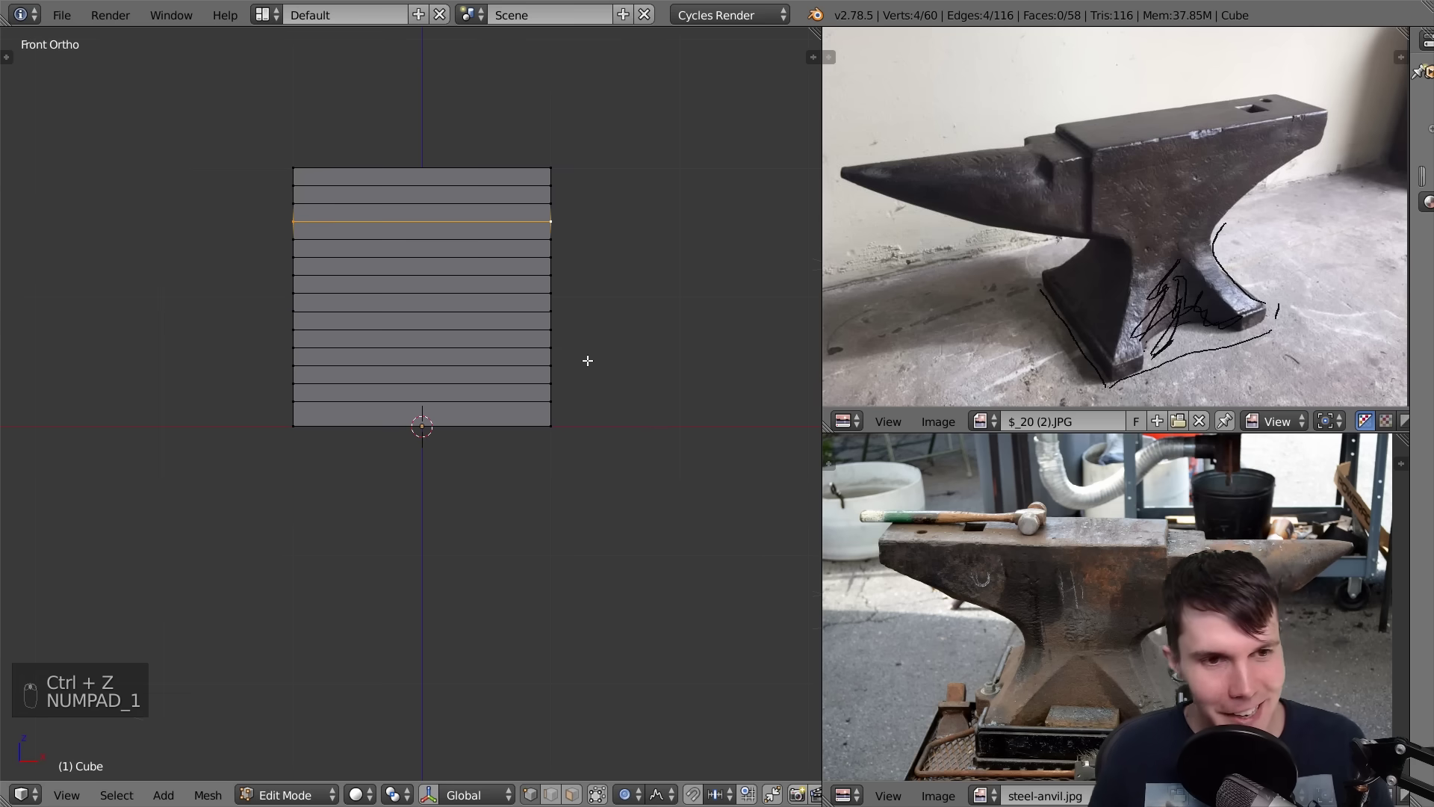
# Test a Sphere falloff scale, cancel it, and set the falloff to Inverse Square
pyautogui.click(657, 793)
pyautogui.click(694, 747)
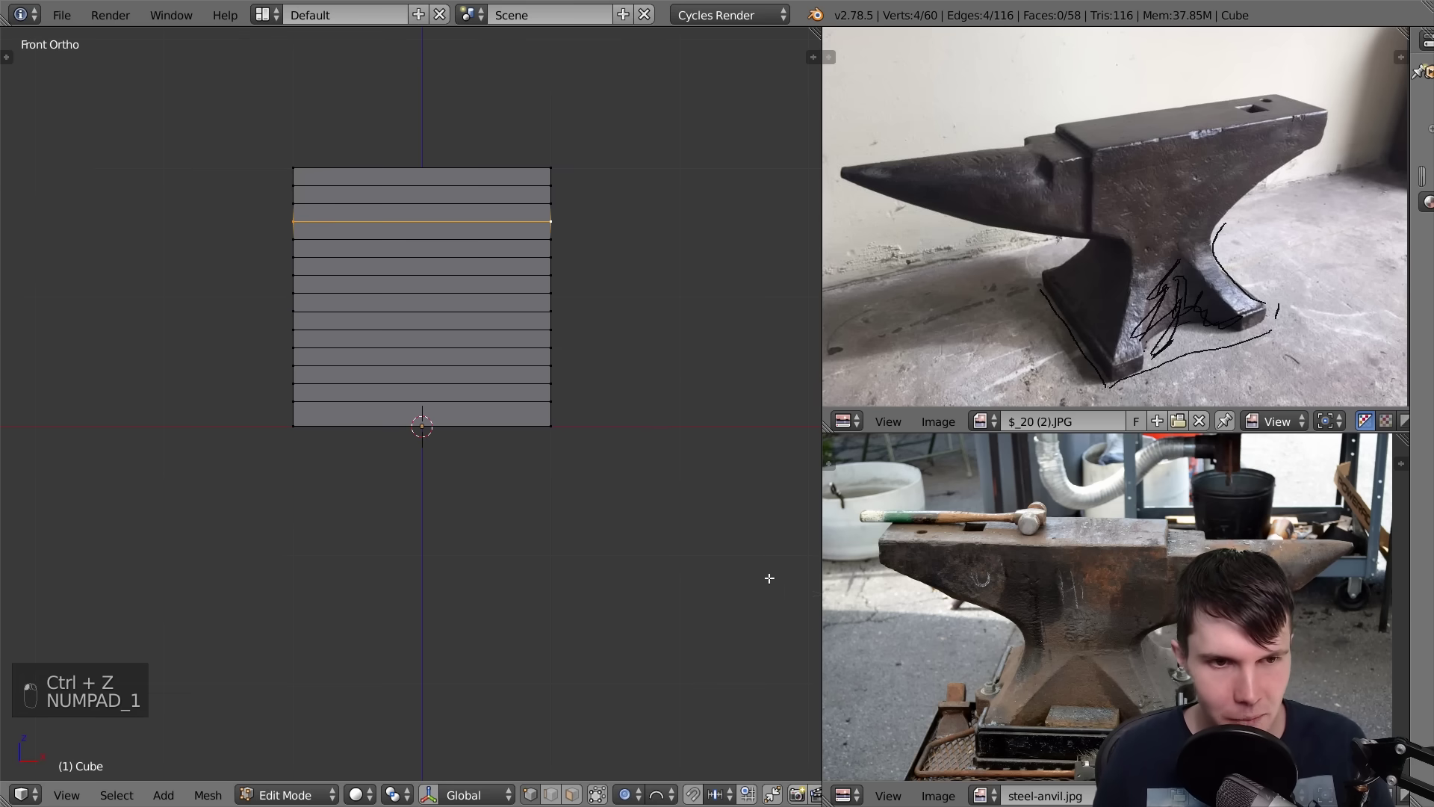
pyautogui.press('s')
pyautogui.scroll(-3, 590, 364)
pyautogui.scroll(1, 586, 358)
pyautogui.rightClick(547, 335)
pyautogui.click(657, 794)
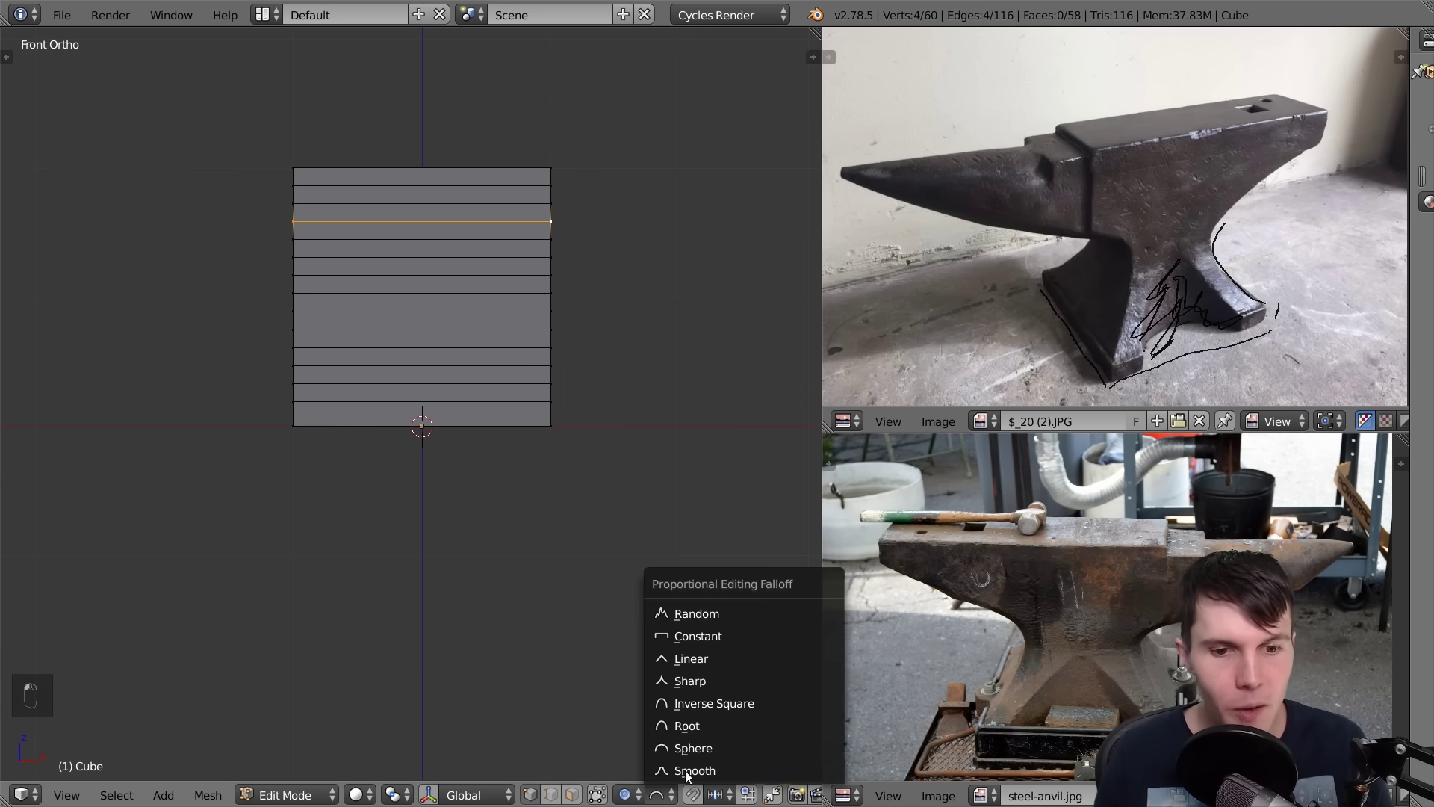
pyautogui.click(703, 710)
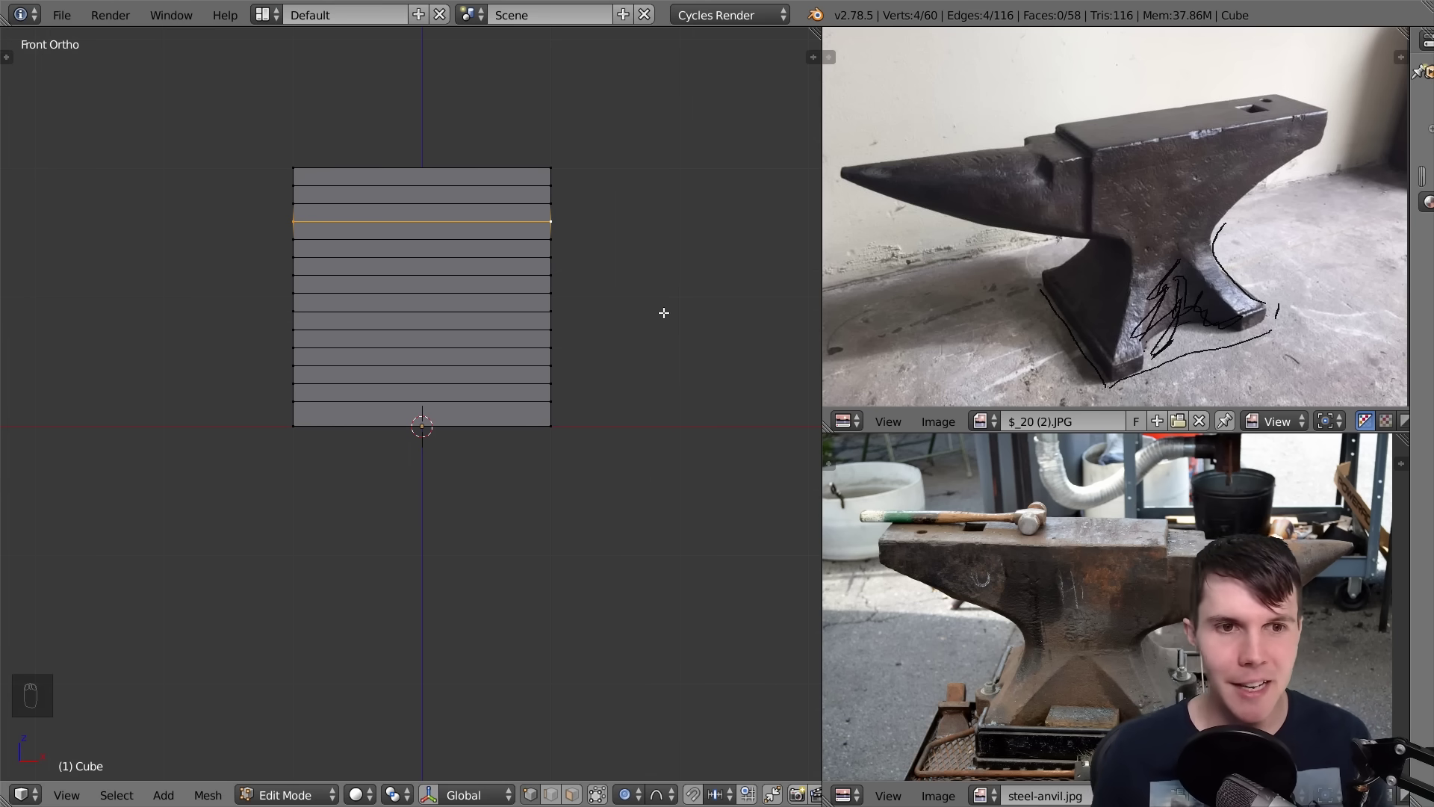
# Pinch a lower edge loop to about 0.456 with Inverse Square falloff and Z locked
pyautogui.keyDown('alt'); pyautogui.rightClick(546, 180); pyautogui.keyUp('alt')
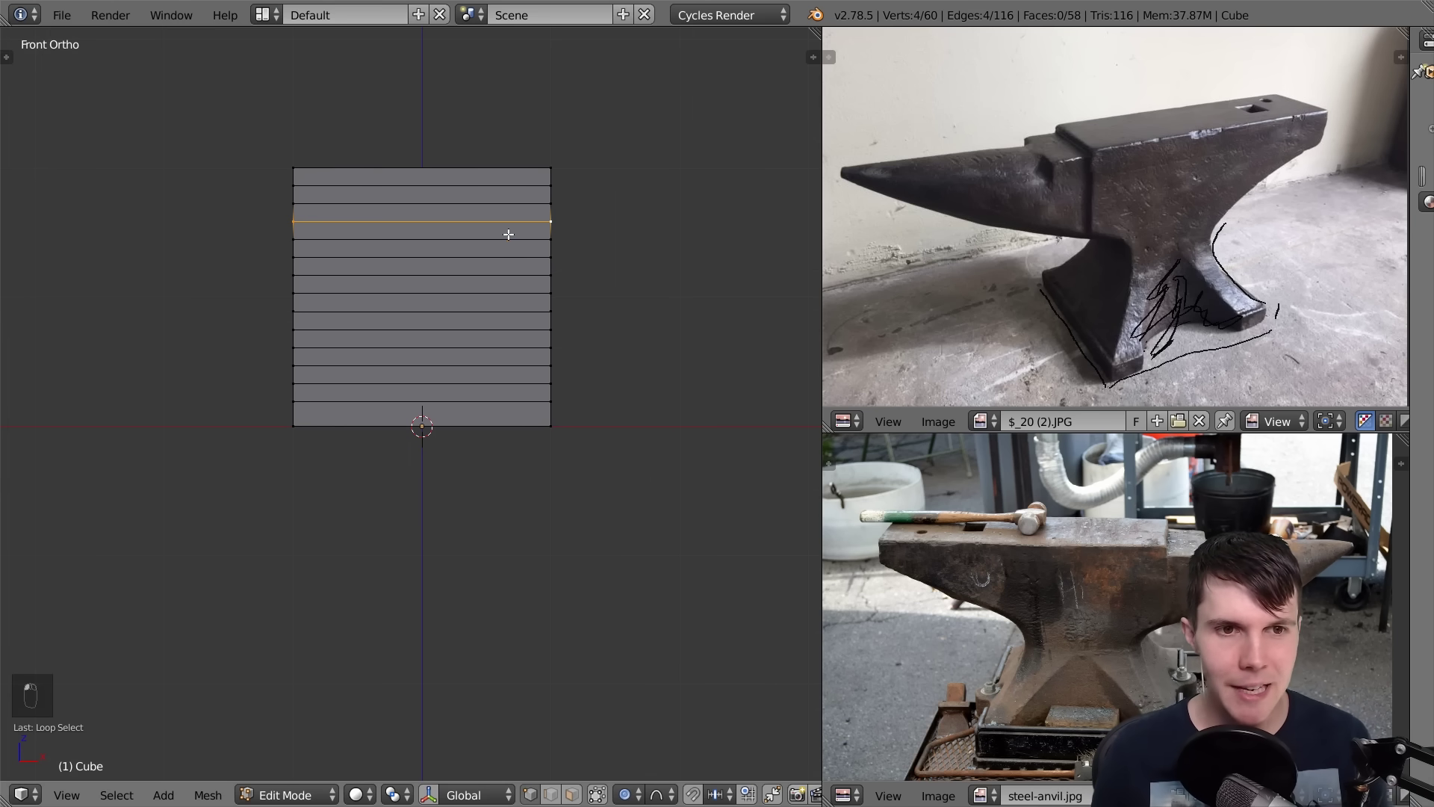
pyautogui.keyDown('alt'); pyautogui.rightClick(457, 241); pyautogui.keyUp('alt')
pyautogui.press('s')
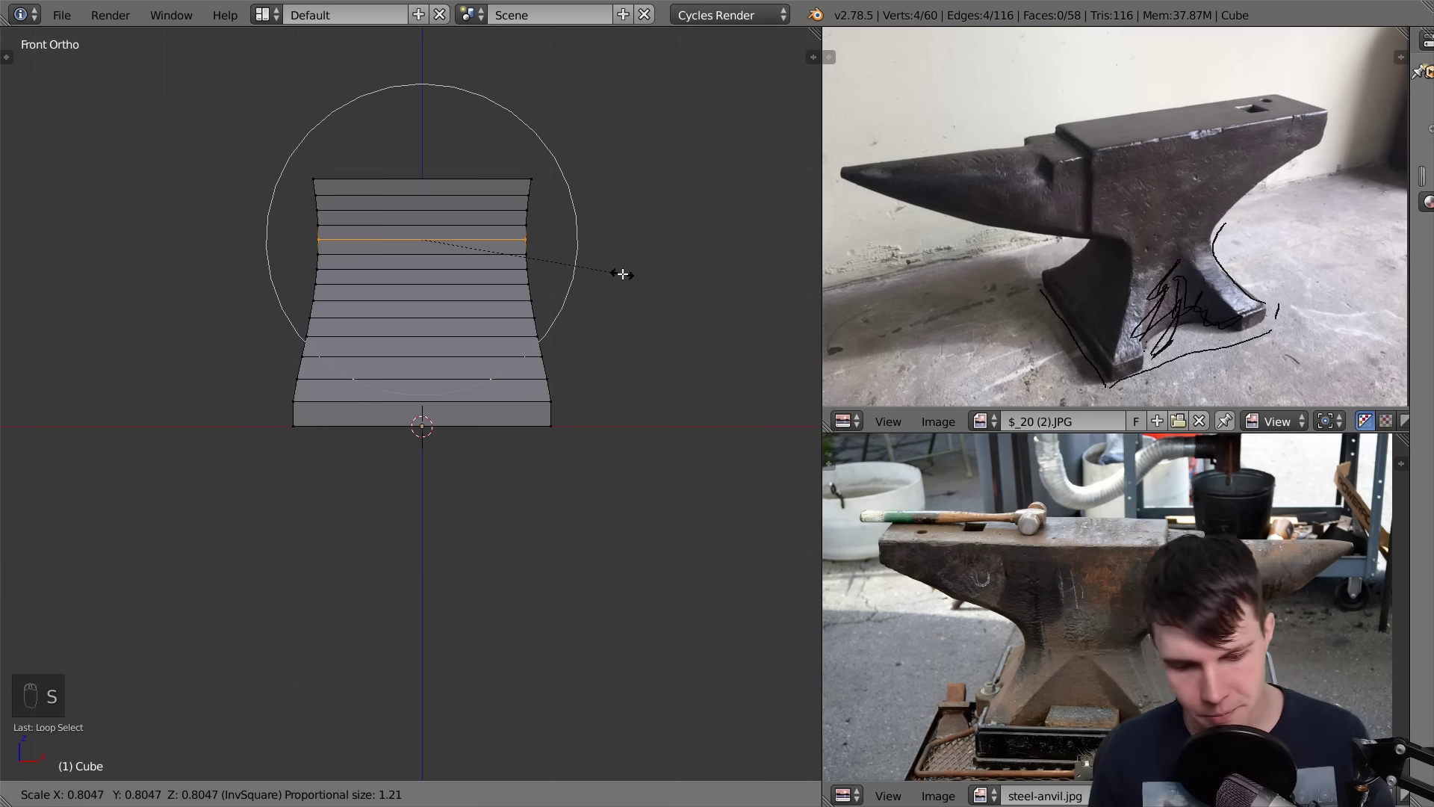
pyautogui.hotkey('shift', 'z')
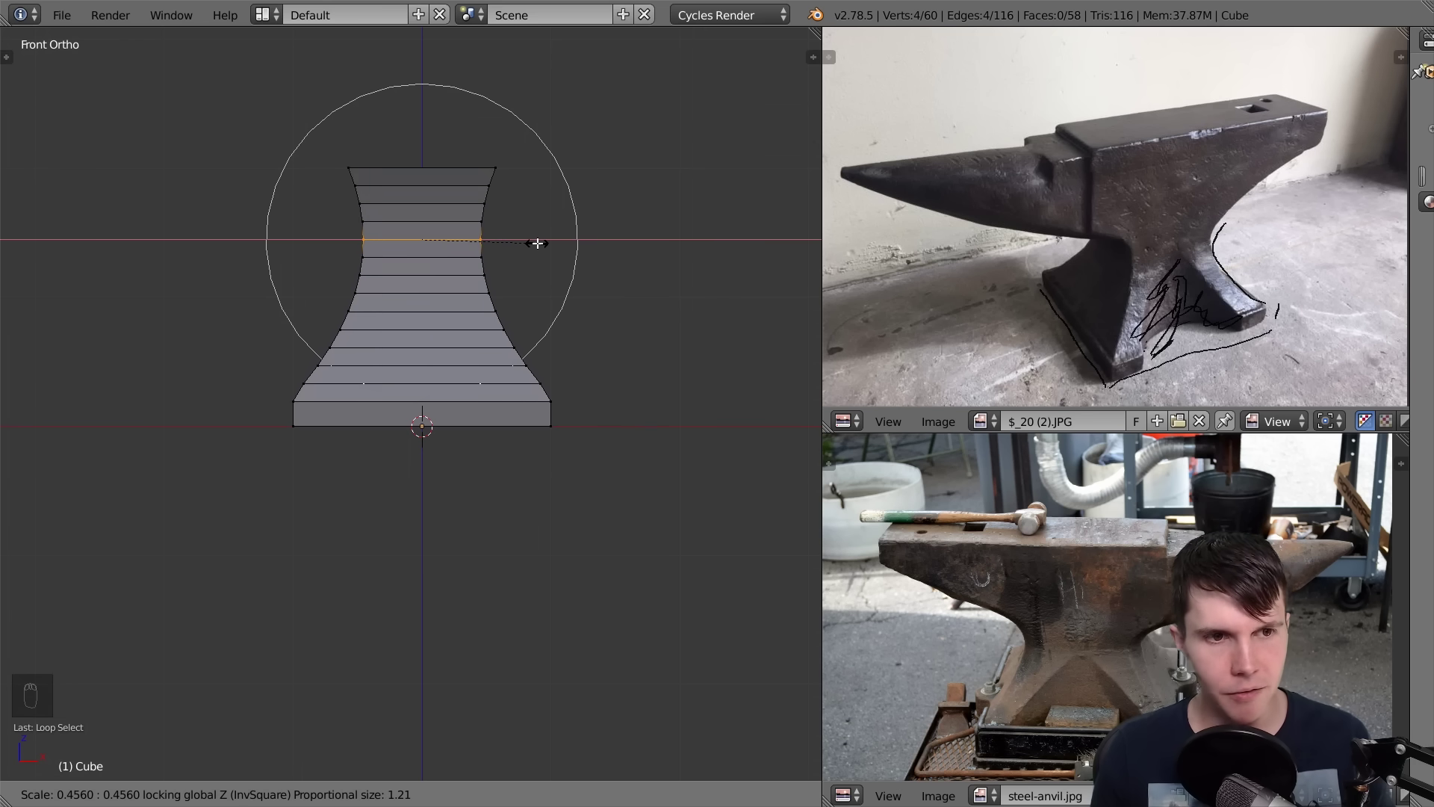
pyautogui.scroll(-1, 537, 244)
pyautogui.scroll(1, 538, 243)
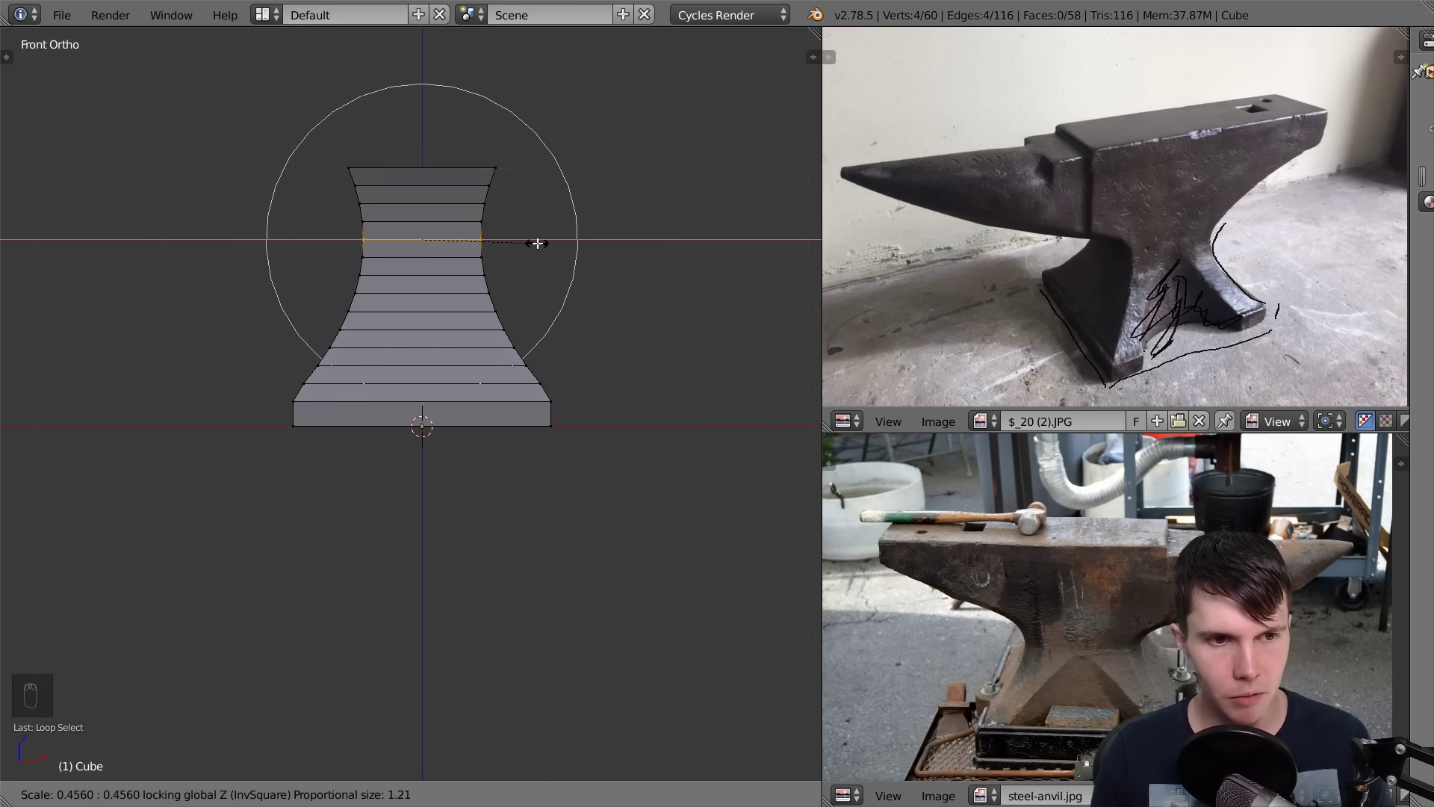
pyautogui.click(531, 241)
pyautogui.scroll(-2, 551, 371)
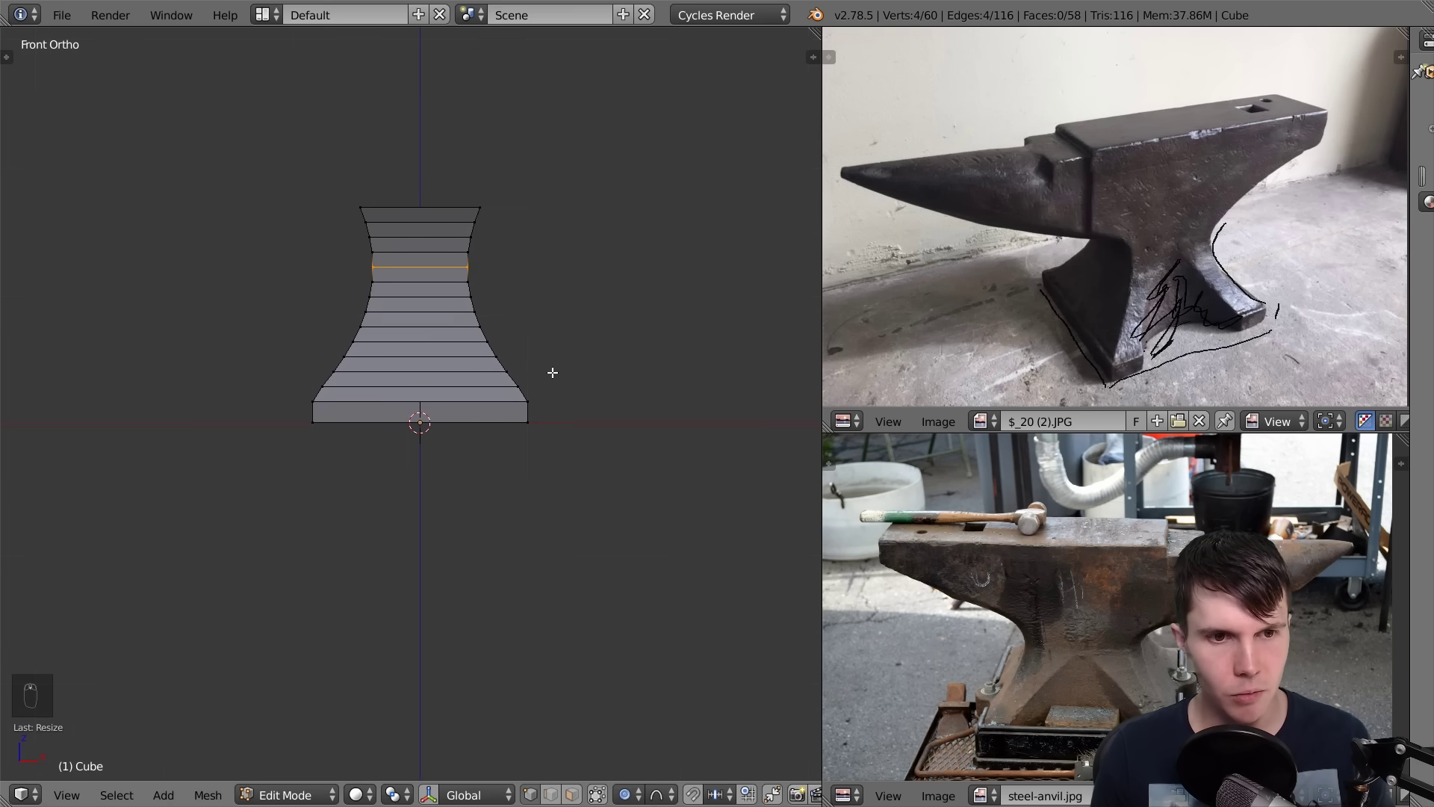
pyautogui.moveTo(553, 371); pyautogui.dragTo(634, 391, button='middle')
pyautogui.press('KP_1')
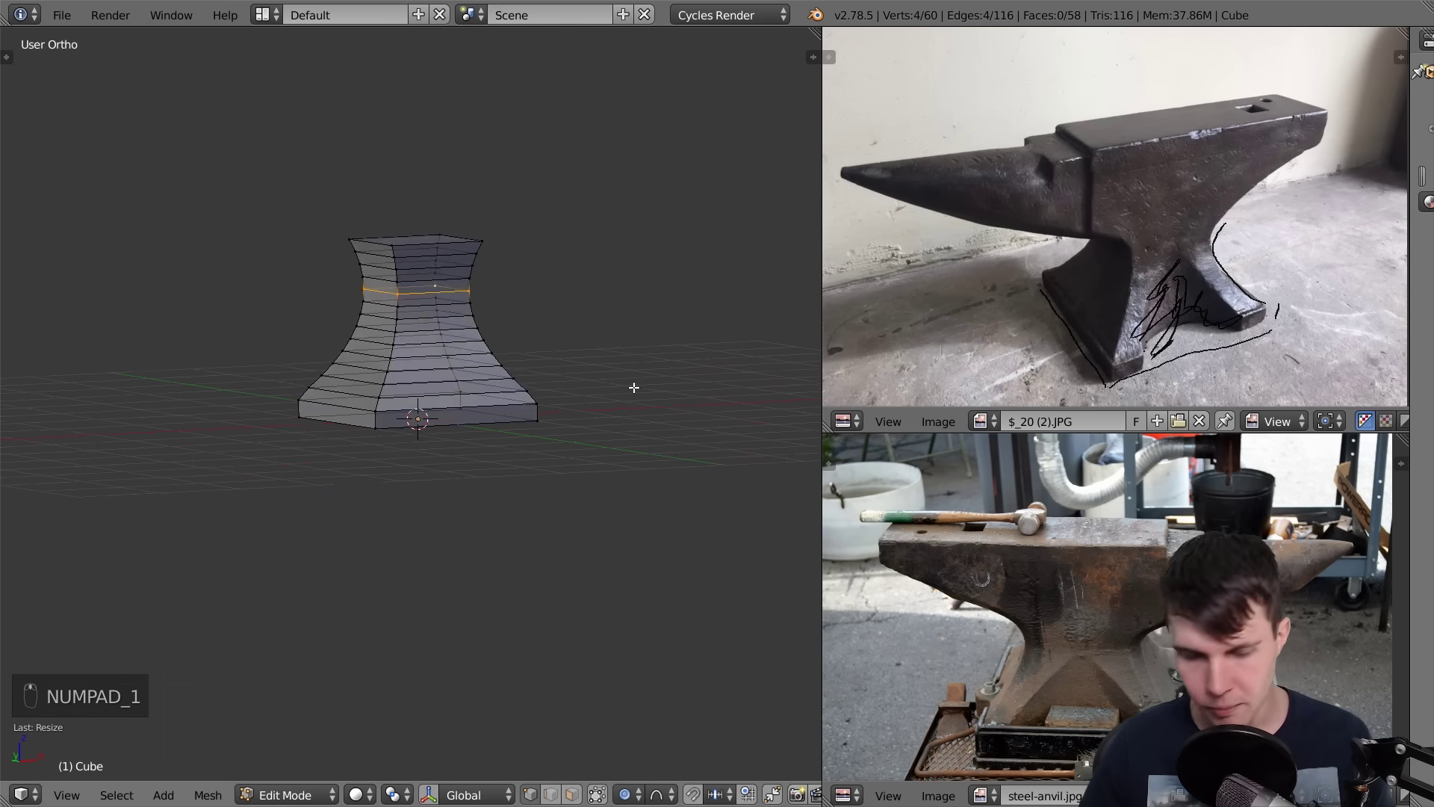
# Box-select the bottom faces and scale them out about 1.22 horizontally with Sharp falloff
pyautogui.scroll(1, 634, 387)
pyautogui.scroll(1, 635, 388)
pyautogui.press('a')
pyautogui.press('a')
pyautogui.press('b')
pyautogui.moveTo(273, 394); pyautogui.dragTo(656, 487)
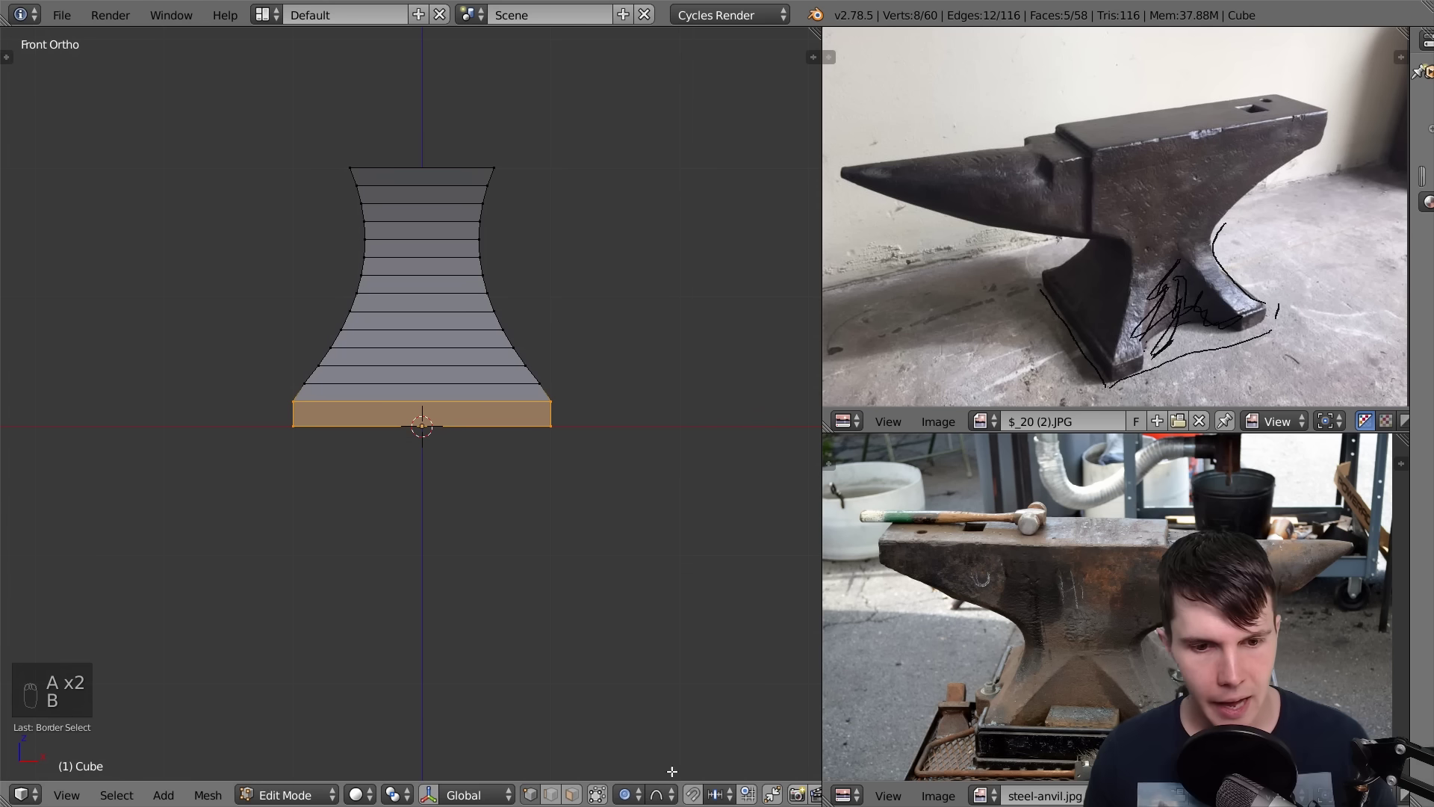
pyautogui.click(662, 794)
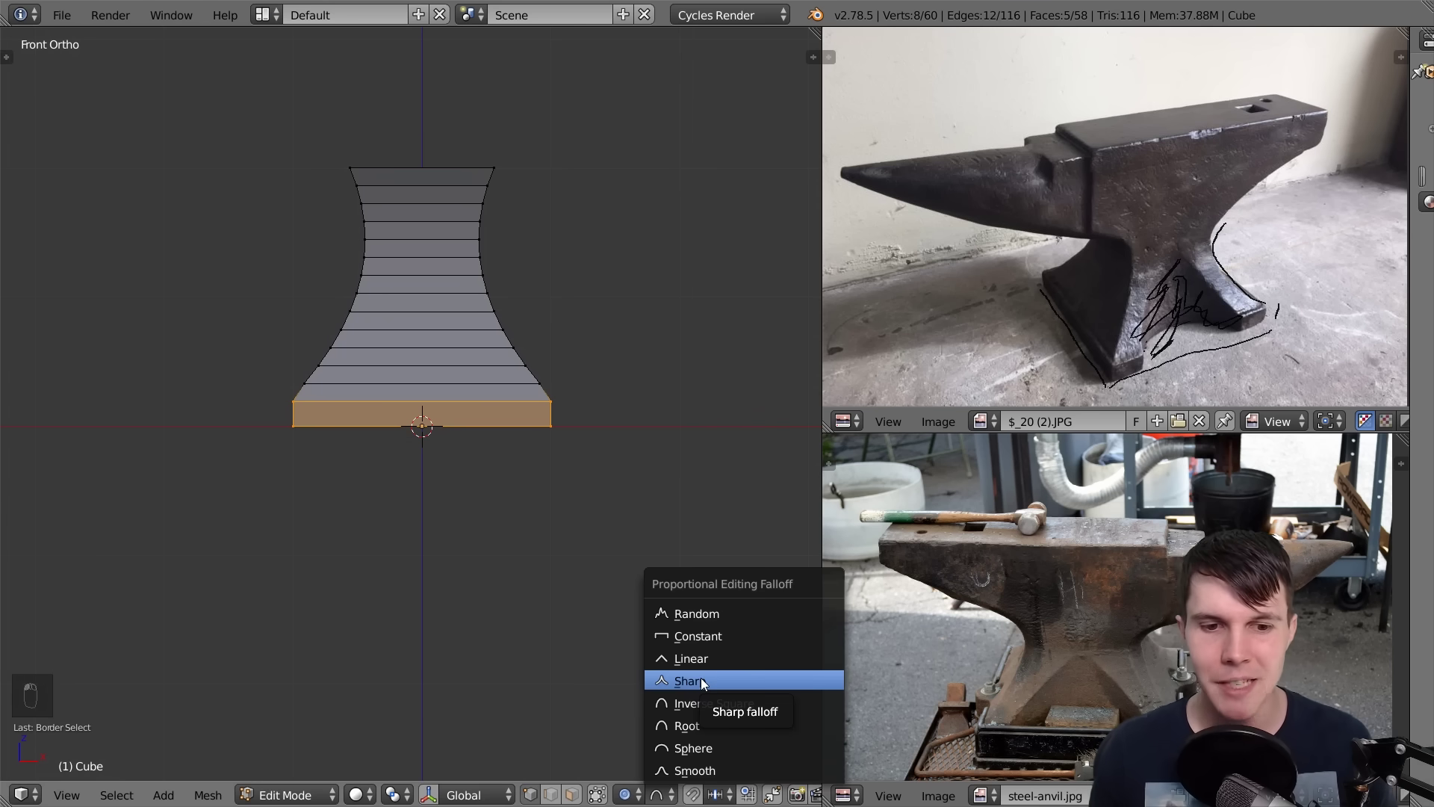
pyautogui.click(700, 678)
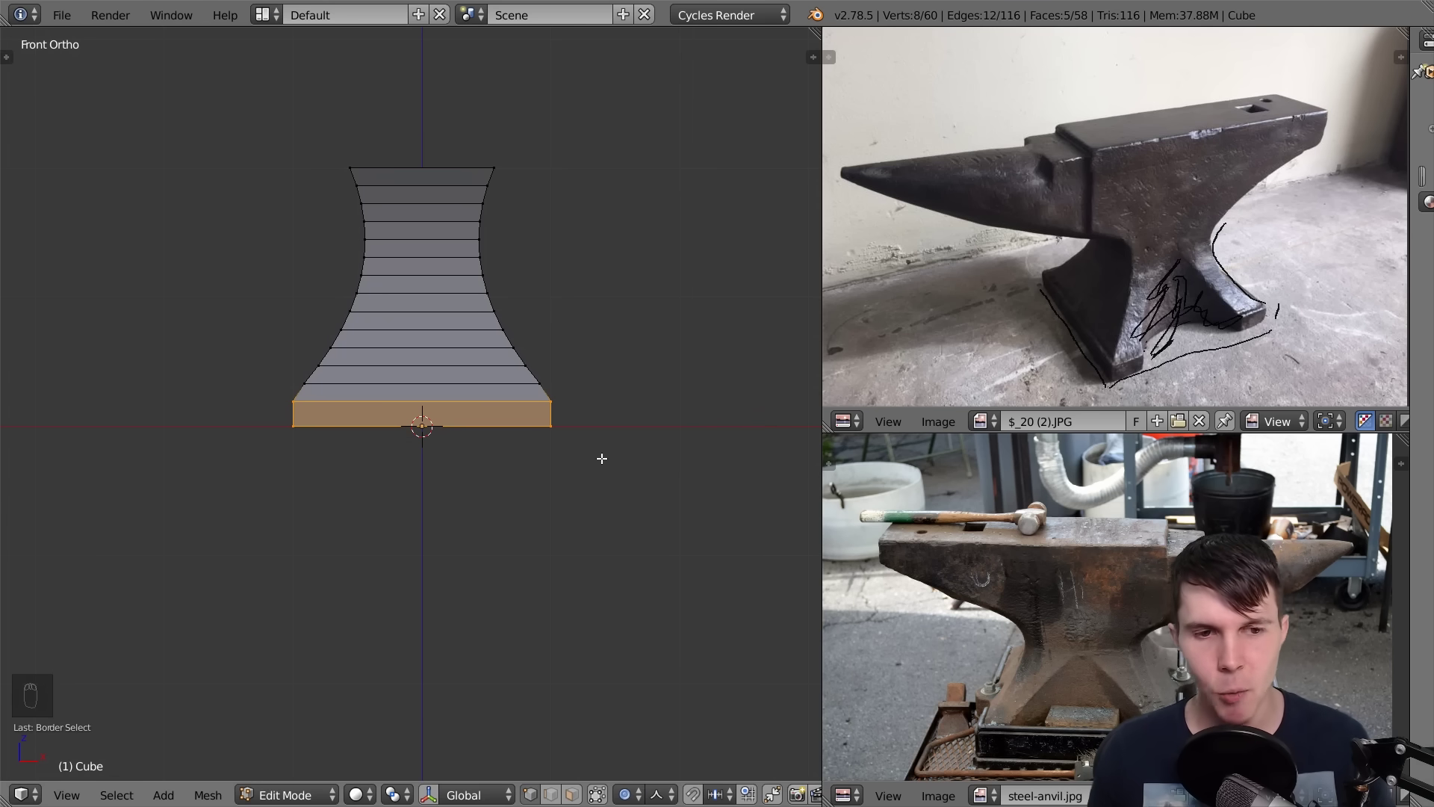
pyautogui.press('s')
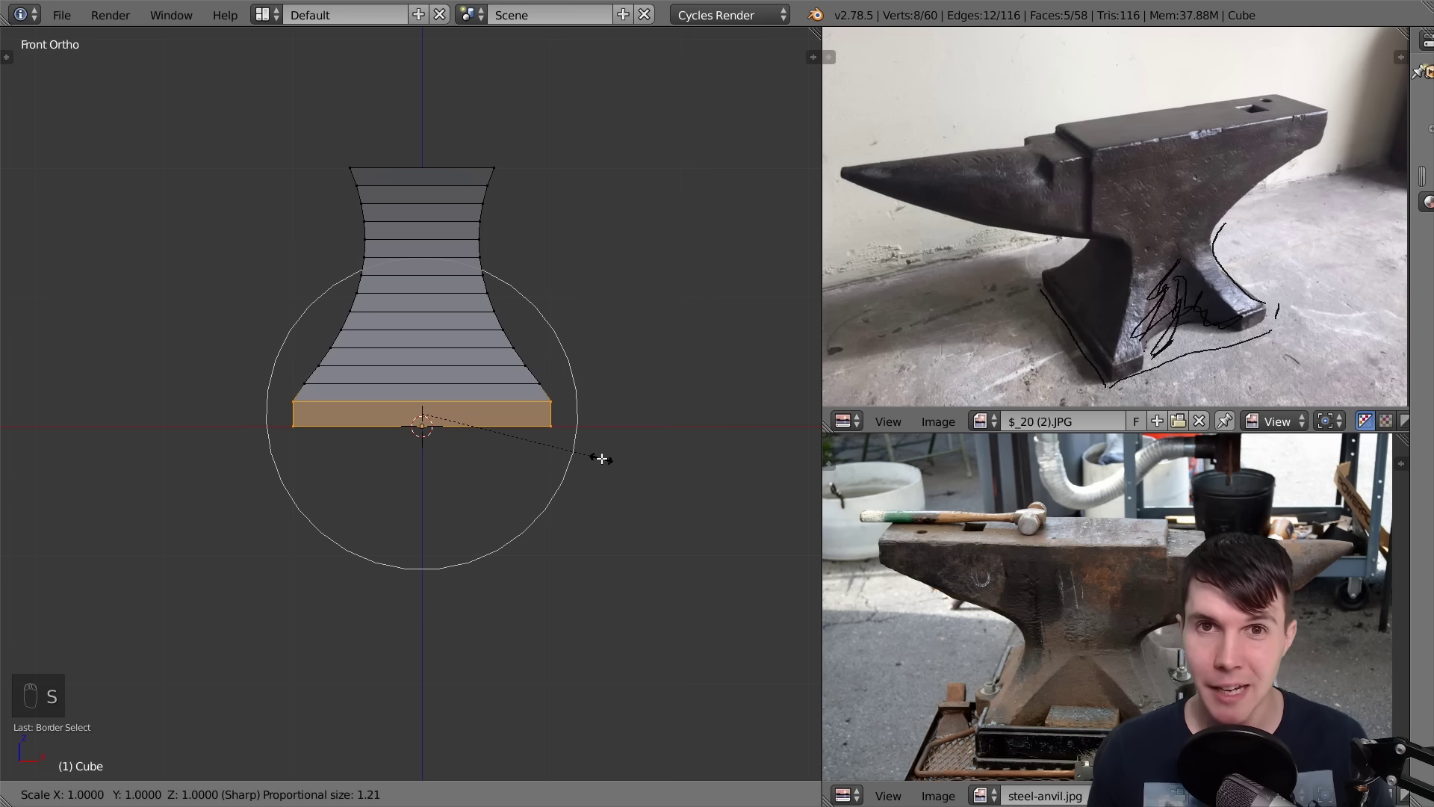
pyautogui.hotkey('shift', 'z')
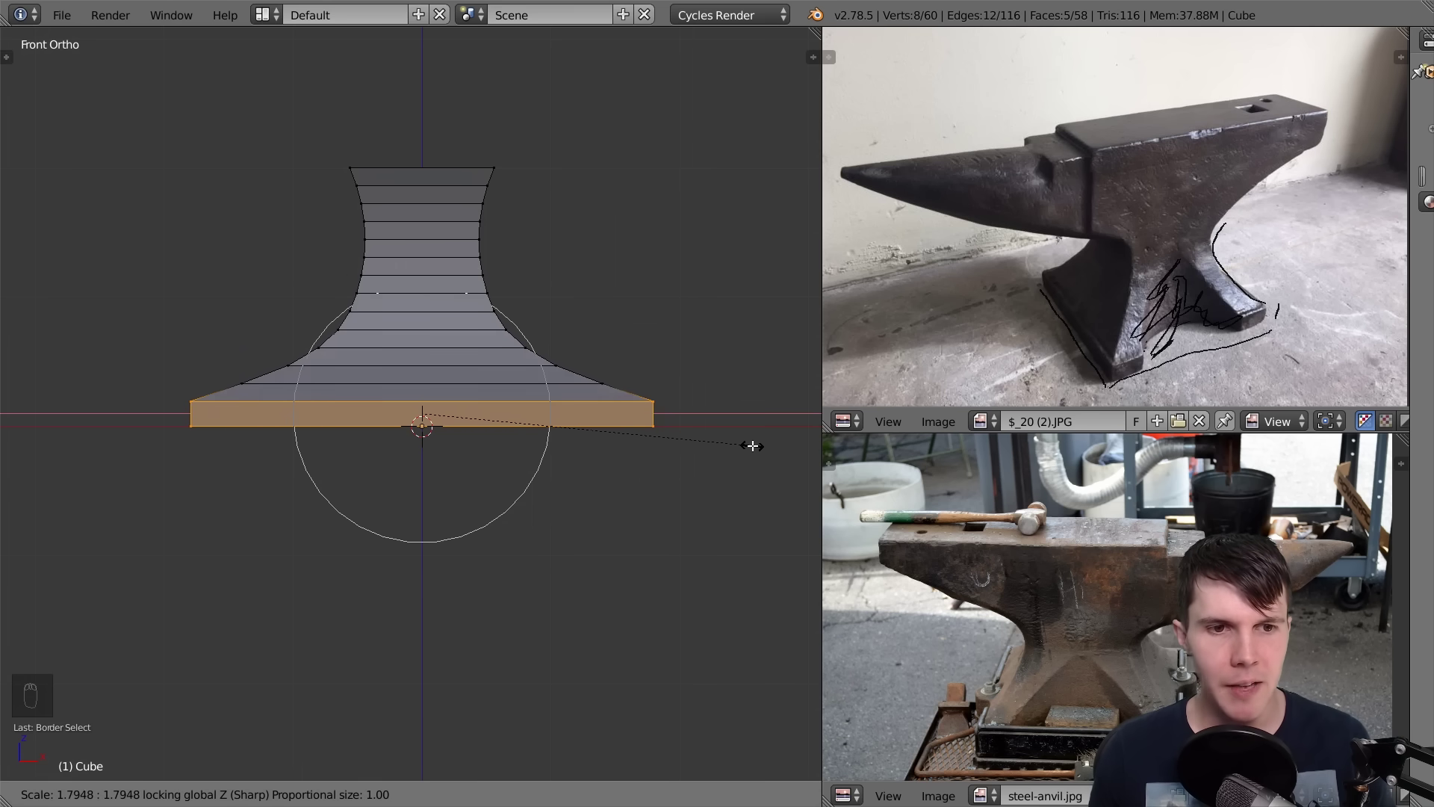
pyautogui.scroll(1, 739, 443)
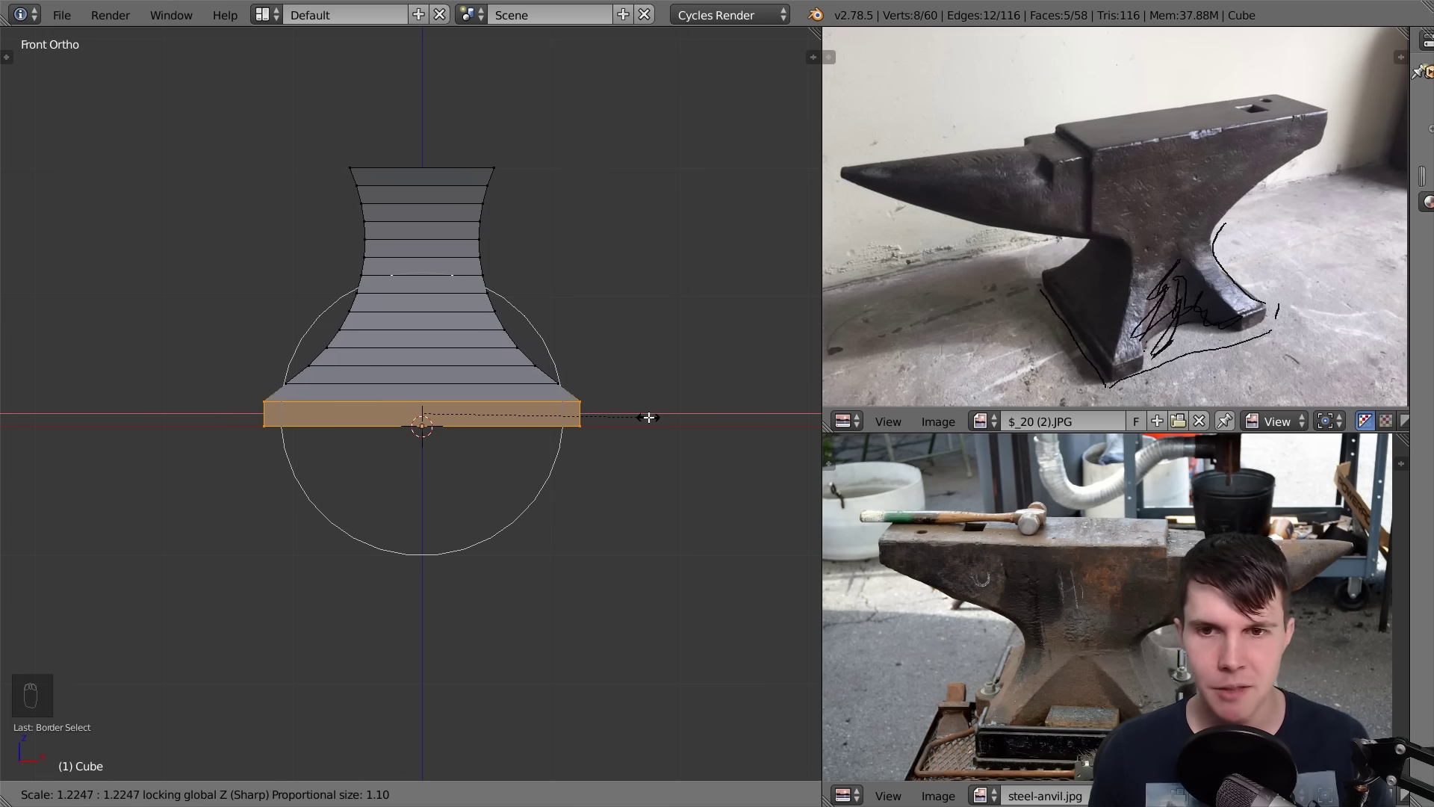
pyautogui.click(648, 417)
pyautogui.moveTo(648, 418); pyautogui.dragTo(503, 473, button='middle')
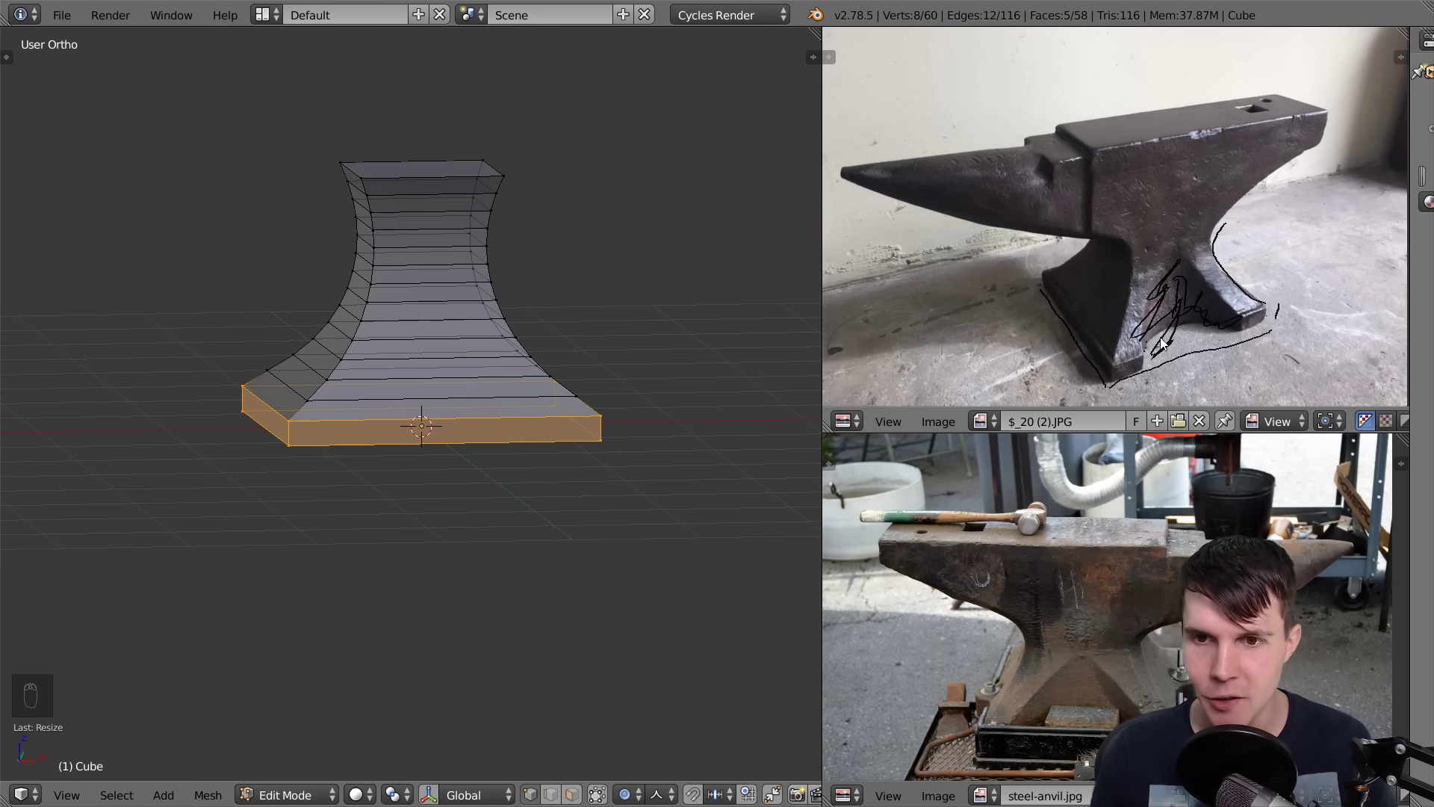
# Erase the stray grease-pencil guide strokes on the first anvil photo
pyautogui.press('d')
pyautogui.moveTo(1162, 297)
pyautogui.mouseDown(button='right')
pyautogui.moveTo(1138, 322)
pyautogui.moveTo(1164, 331)
pyautogui.moveTo(1155, 341)
pyautogui.moveTo(1180, 307)
pyautogui.moveTo(1166, 341)
pyautogui.moveTo(1207, 317)
pyautogui.moveTo(1195, 286)
pyautogui.moveTo(1241, 327)
pyautogui.moveTo(1171, 359)
pyautogui.mouseUp(button='right')
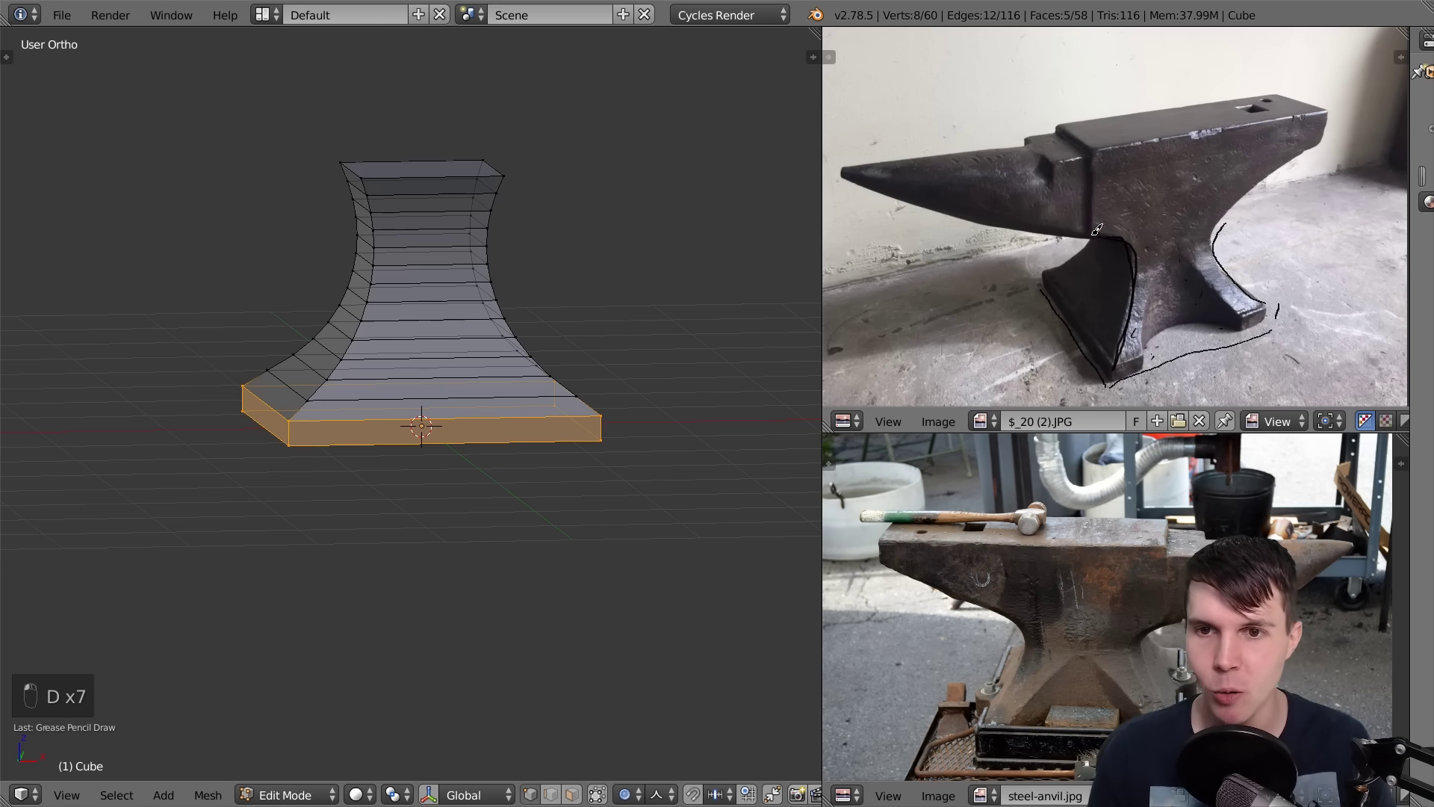
pyautogui.moveTo(1089, 229); pyautogui.dragTo(1135, 295, button='right')
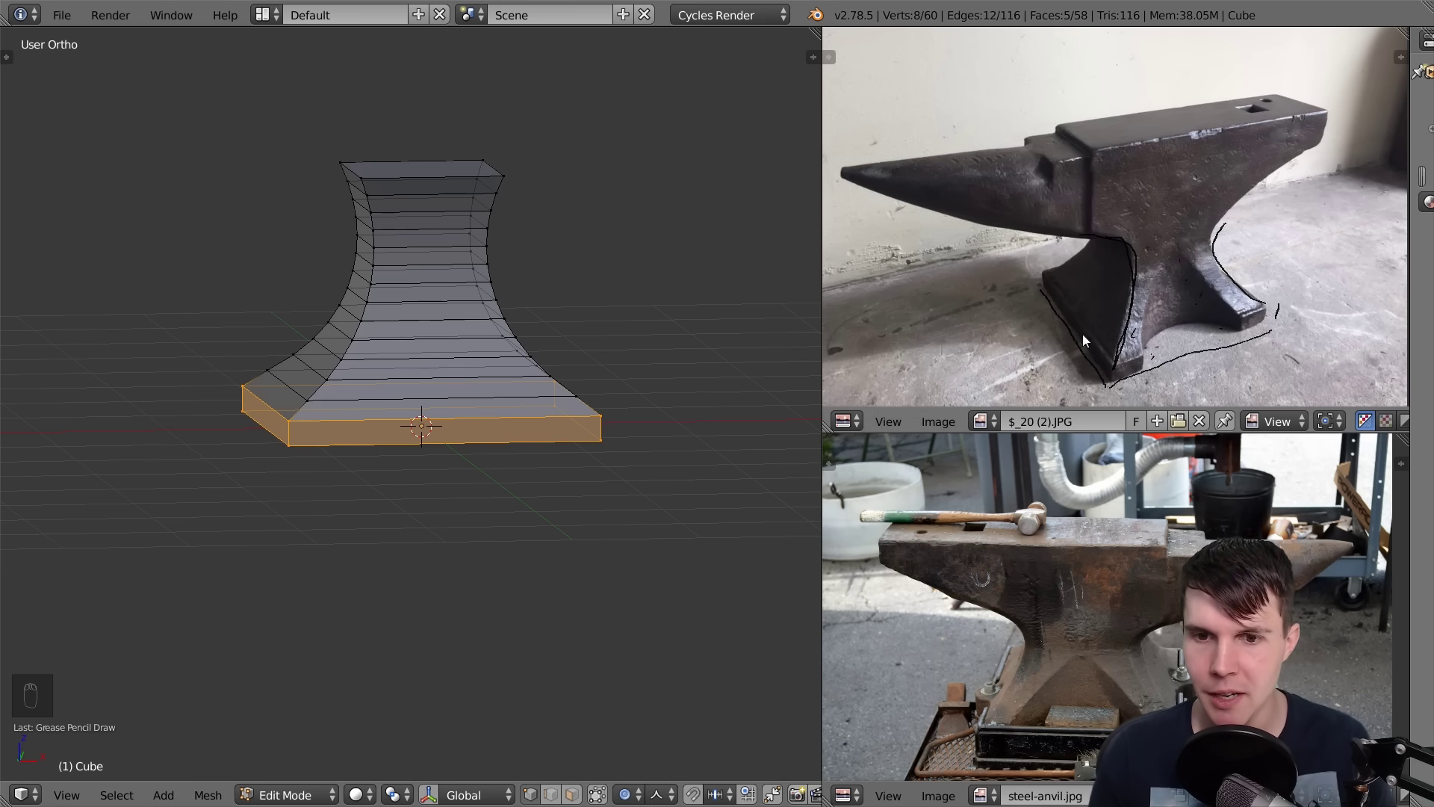
# Draw a grease-pencil guide curve under the horn on the steel-anvil.jpg photo
pyautogui.scroll(4, 1119, 512)
pyautogui.moveTo(1119, 512); pyautogui.dragTo(1076, 545, button='middle')
pyautogui.scroll(-1, 1098, 547)
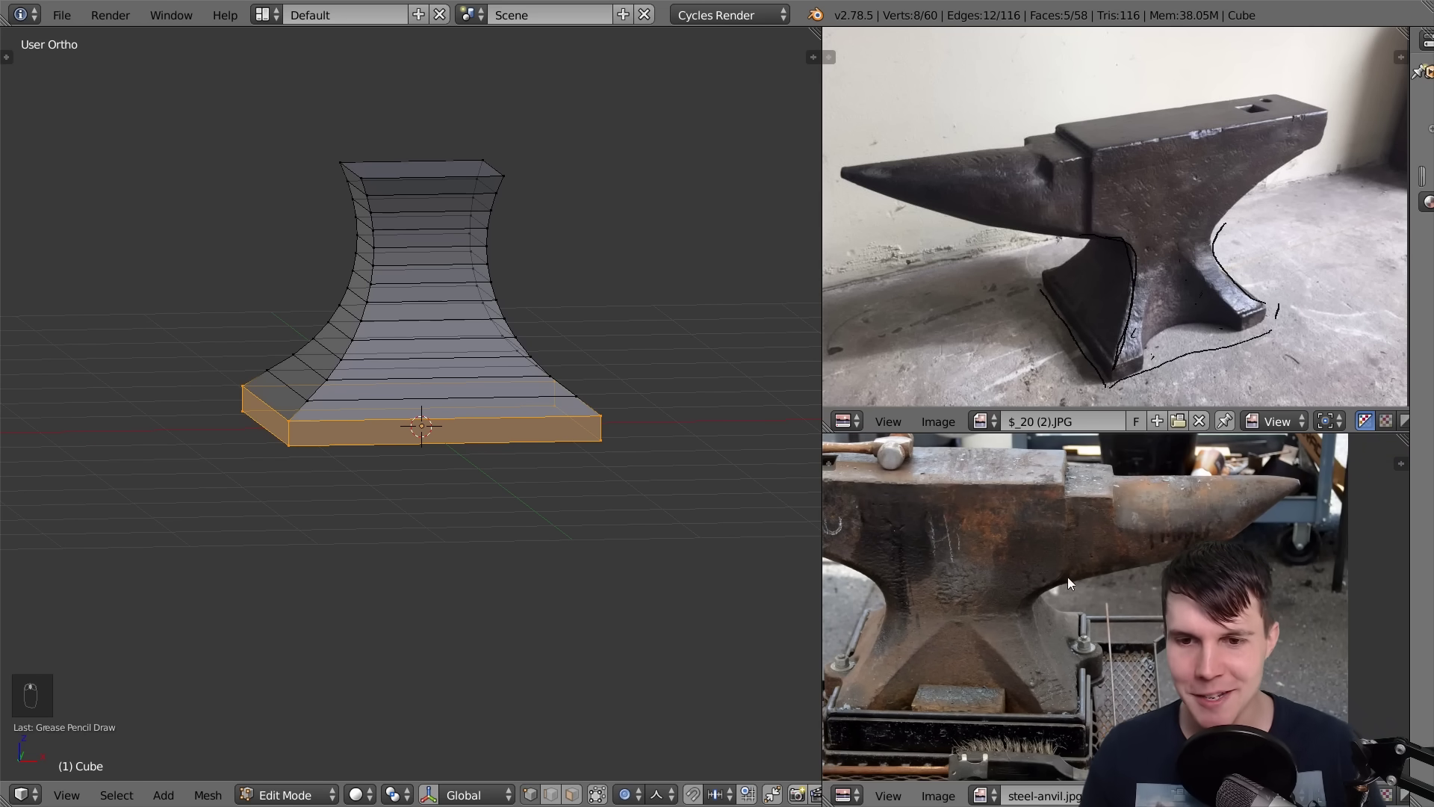
pyautogui.press('d')
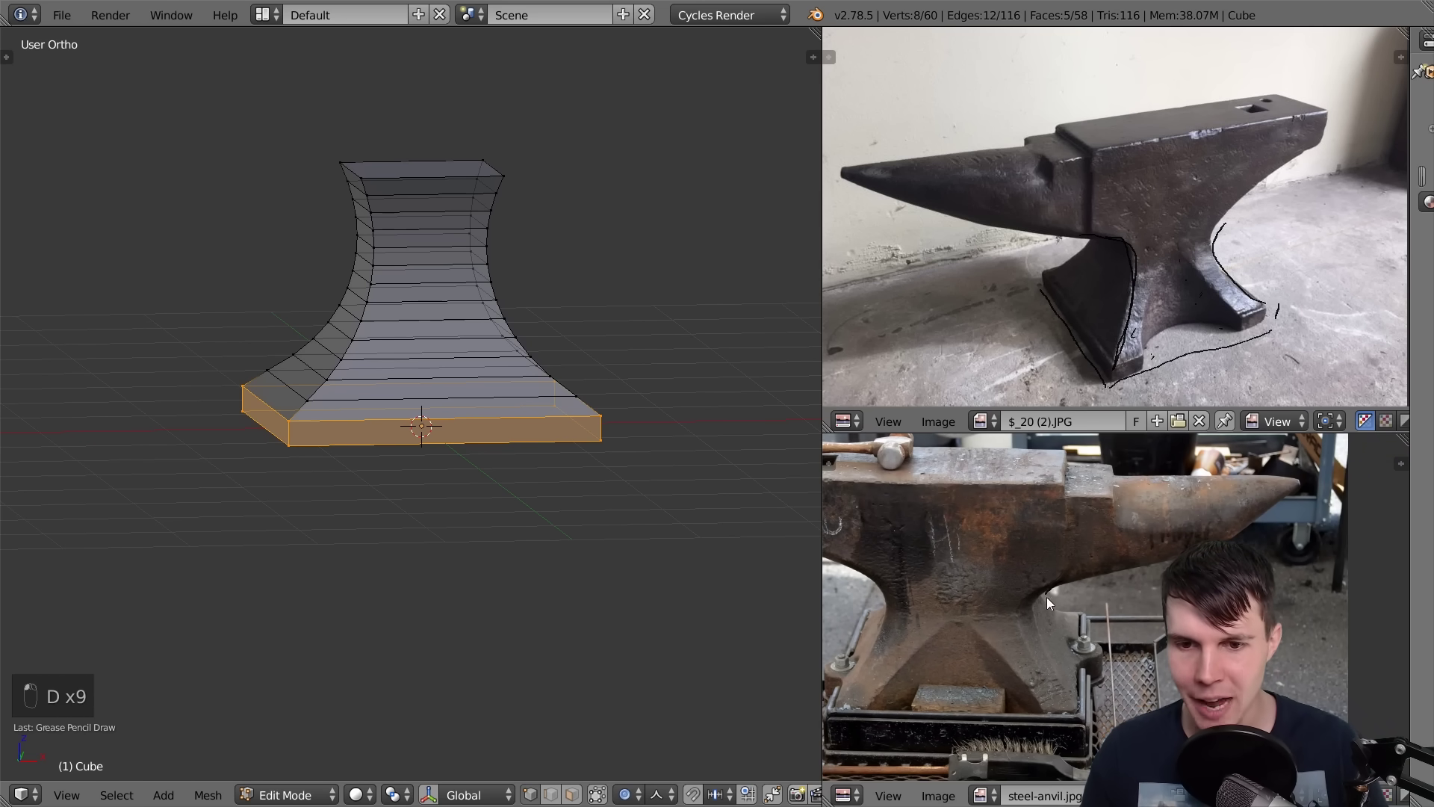
pyautogui.moveTo(1041, 599); pyautogui.dragTo(1100, 589)
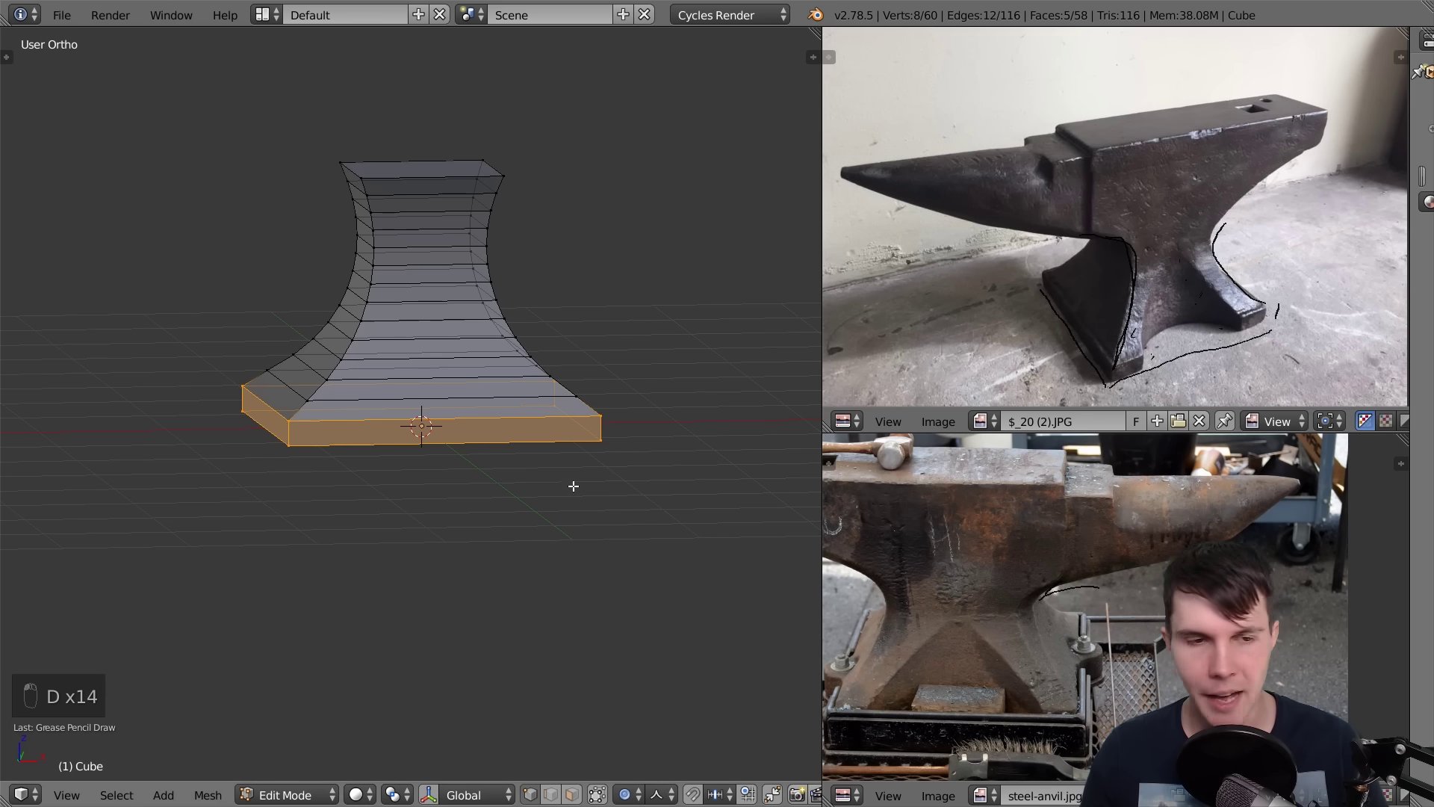
# Select the top face of the anvil's waist
pyautogui.keyDown('alt'); pyautogui.rightClick(386, 179); pyautogui.keyUp('alt')
pyautogui.keyDown('alt'); pyautogui.rightClick(396, 174); pyautogui.keyUp('alt')
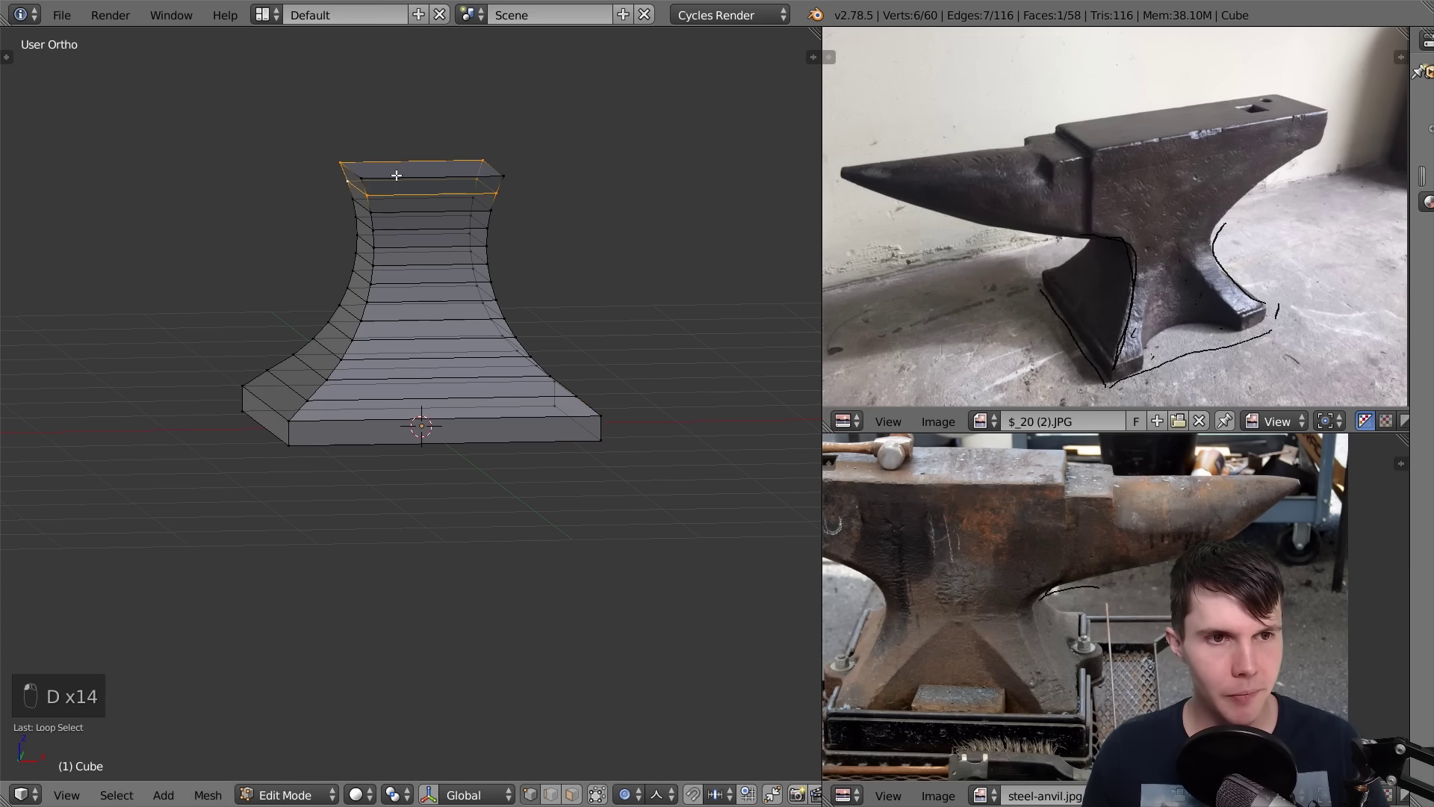
pyautogui.hotkey('ctrl', 'Tab')
pyautogui.press('3')
# Draw two vertical guide lines on the second anvil photo and extend them upward
pyautogui.moveTo(557, 320); pyautogui.dragTo(532, 313, button='middle')
pyautogui.scroll(-1, 1065, 586)
pyautogui.moveTo(1065, 585); pyautogui.dragTo(1100, 592, button='middle')
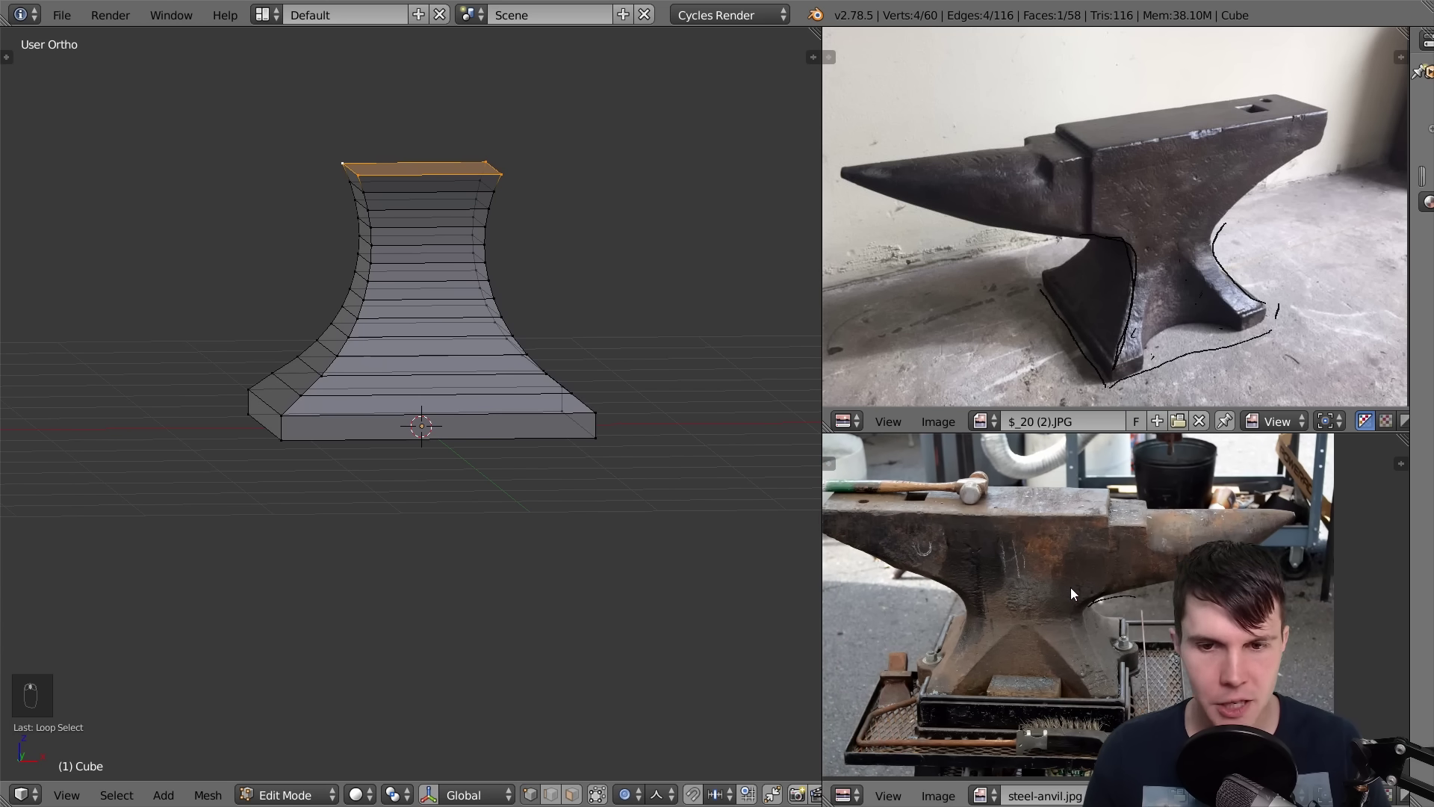
pyautogui.moveTo(957, 585); pyautogui.dragTo(951, 511)
pyautogui.moveTo(1095, 589); pyautogui.dragTo(1089, 520)
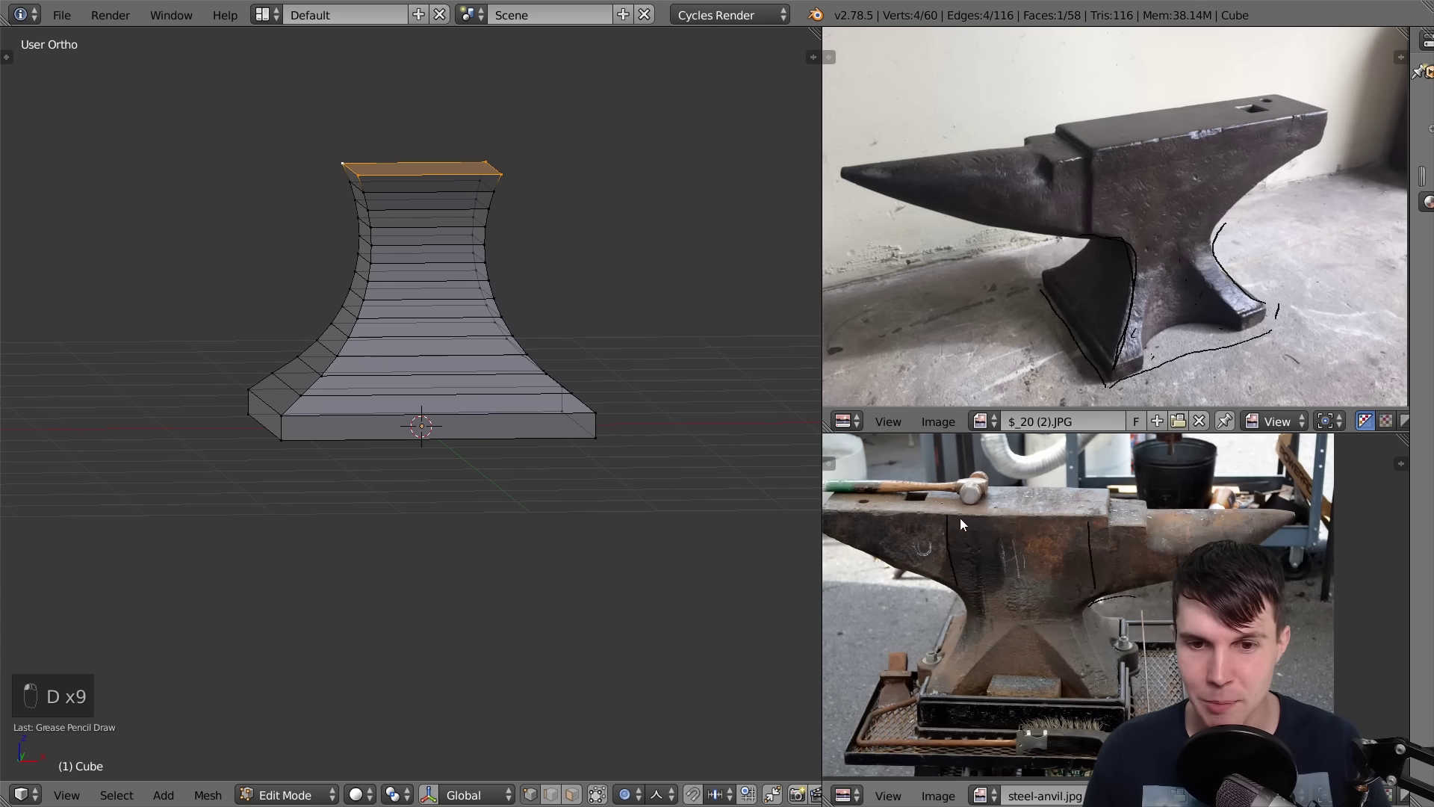
pyautogui.moveTo(947, 513); pyautogui.dragTo(963, 493)
pyautogui.moveTo(1089, 517); pyautogui.dragTo(1107, 484)
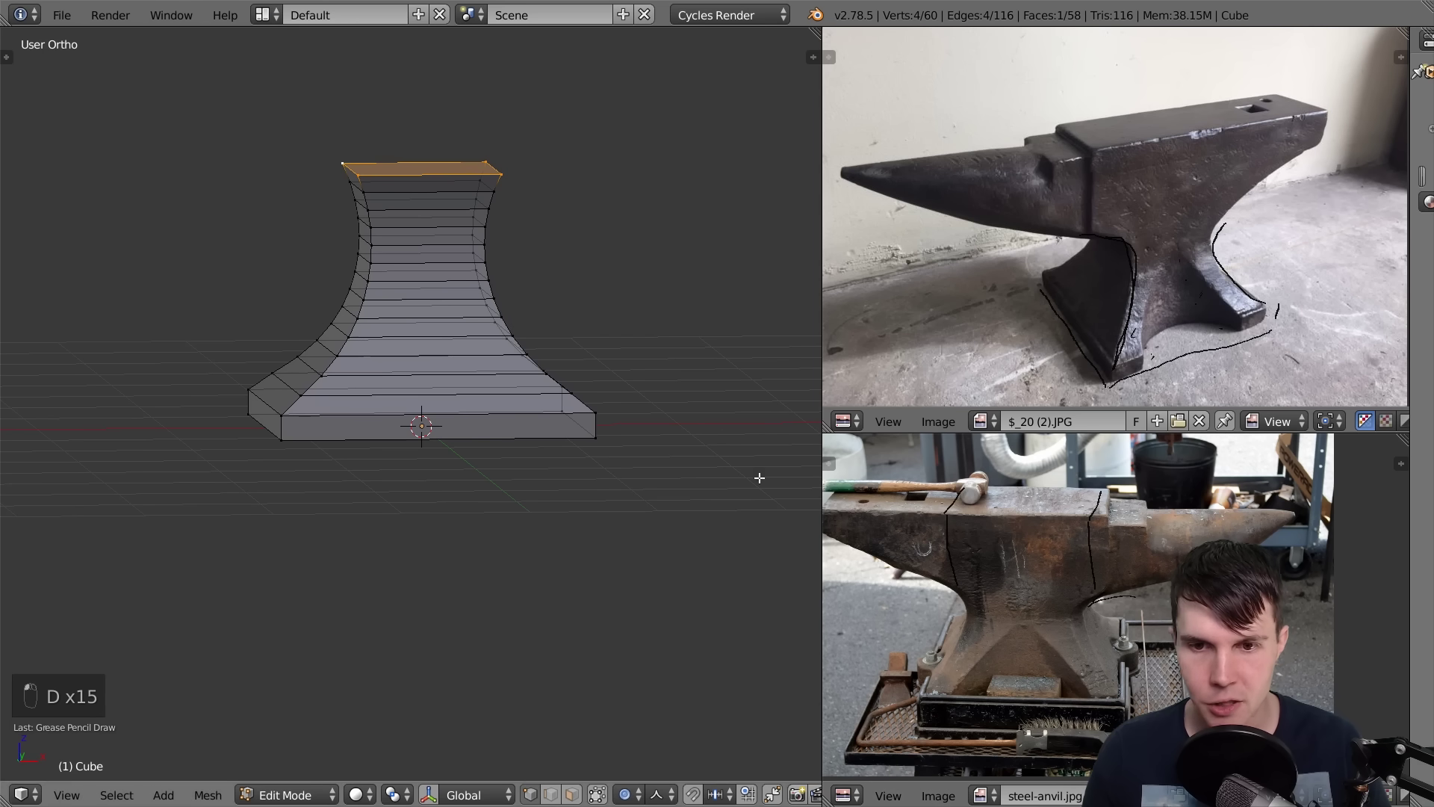
pyautogui.keyDown('shift'); pyautogui.moveTo(612, 320); pyautogui.dragTo(601, 458, button='middle'); pyautogui.keyUp('shift')
# Extrude the top face upward and raise it vertically with falloff turned off
pyautogui.press('e')
pyautogui.click(643, 328)
pyautogui.moveTo(643, 326); pyautogui.dragTo(700, 333, button='middle')
pyautogui.moveTo(553, 313); pyautogui.dragTo(454, 192, button='middle')
pyautogui.press('g')
pyautogui.press('z')
pyautogui.rightClick(487, 255)
pyautogui.press('o')
pyautogui.press('g')
pyautogui.click(538, 275)
# In front view, extrude the block's left face leftward, then sketch a downward arrow above the photo
pyautogui.press('KP_1')
pyautogui.press('a')
pyautogui.press('a')
pyautogui.press('b')
pyautogui.moveTo(349, 126); pyautogui.dragTo(410, 300)
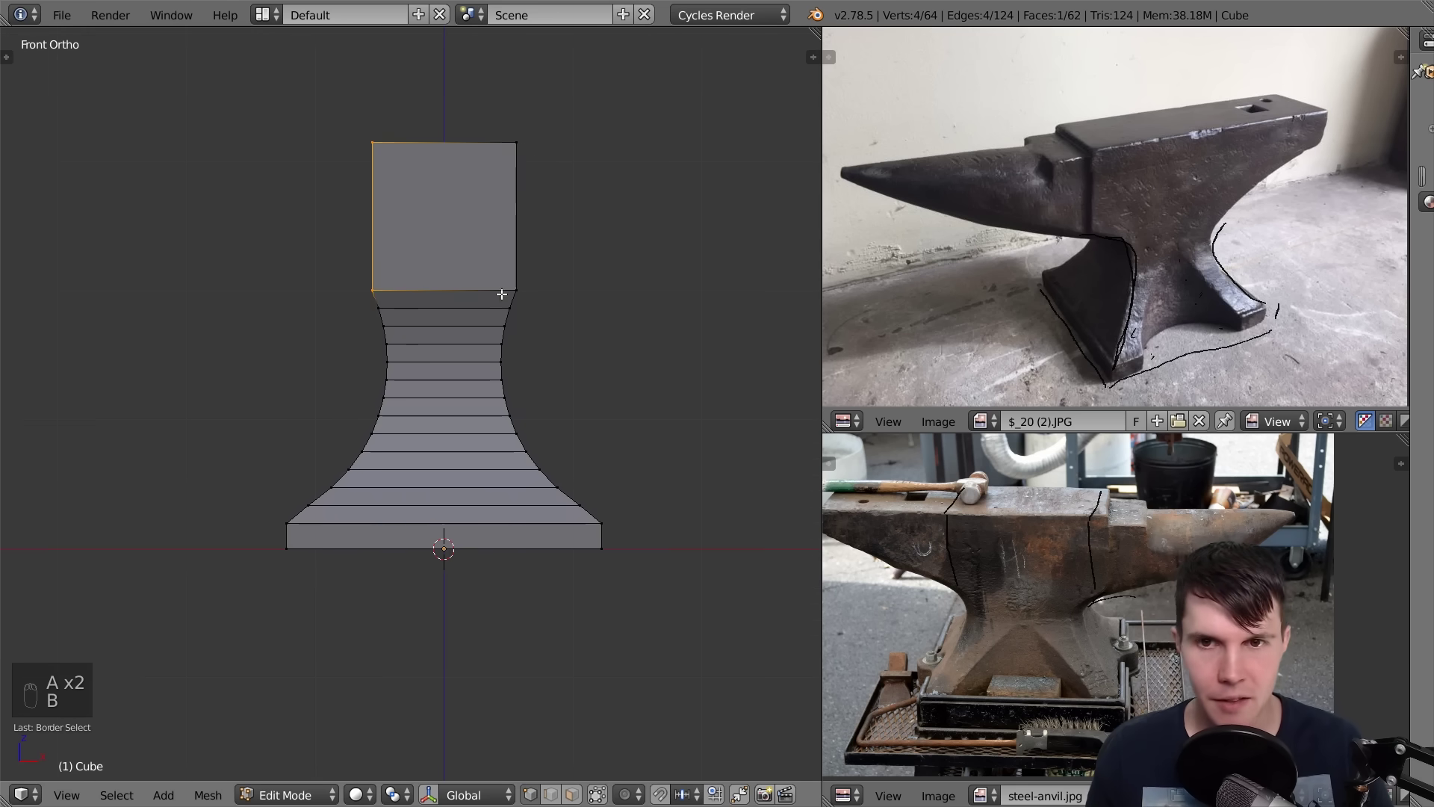
pyautogui.press('e')
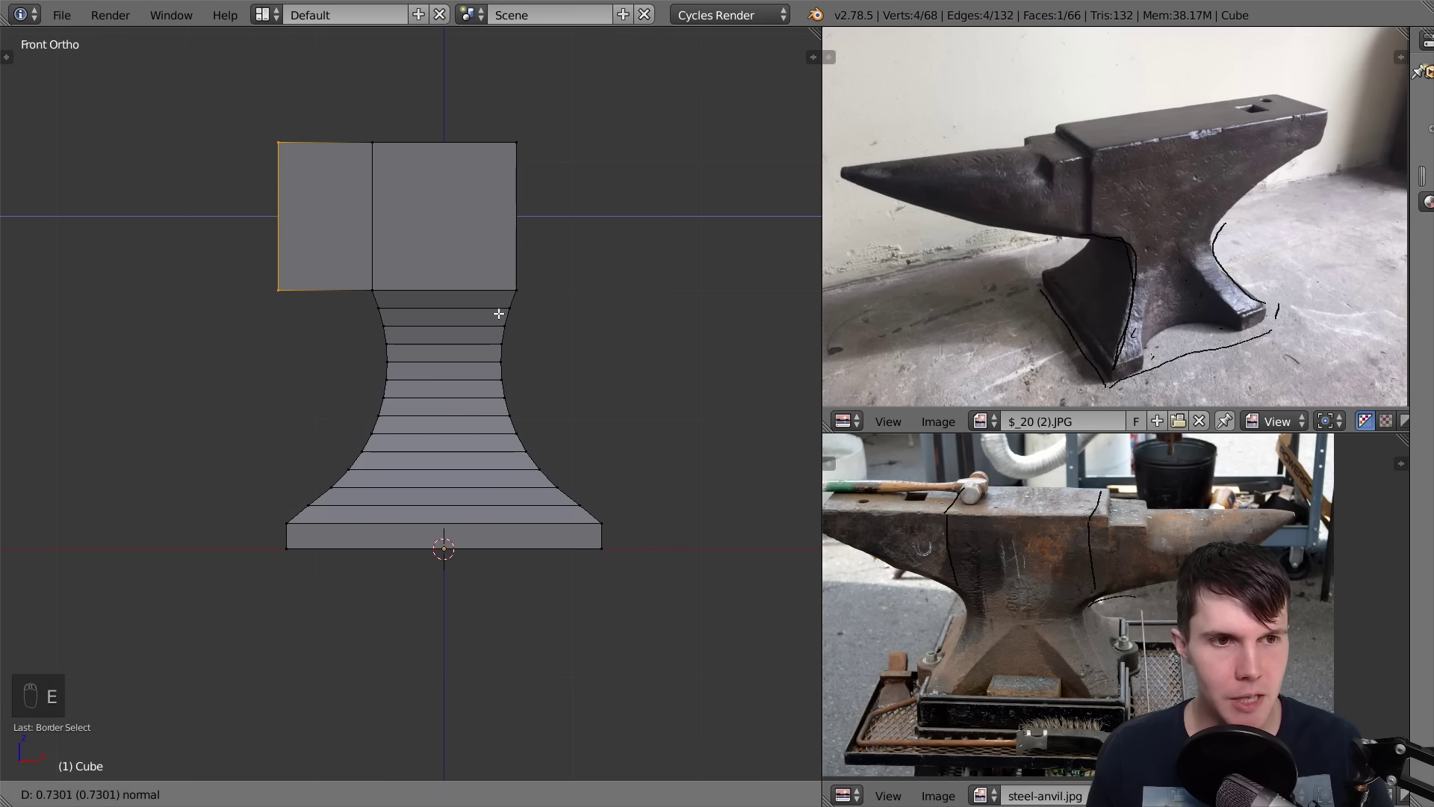
pyautogui.click(493, 313)
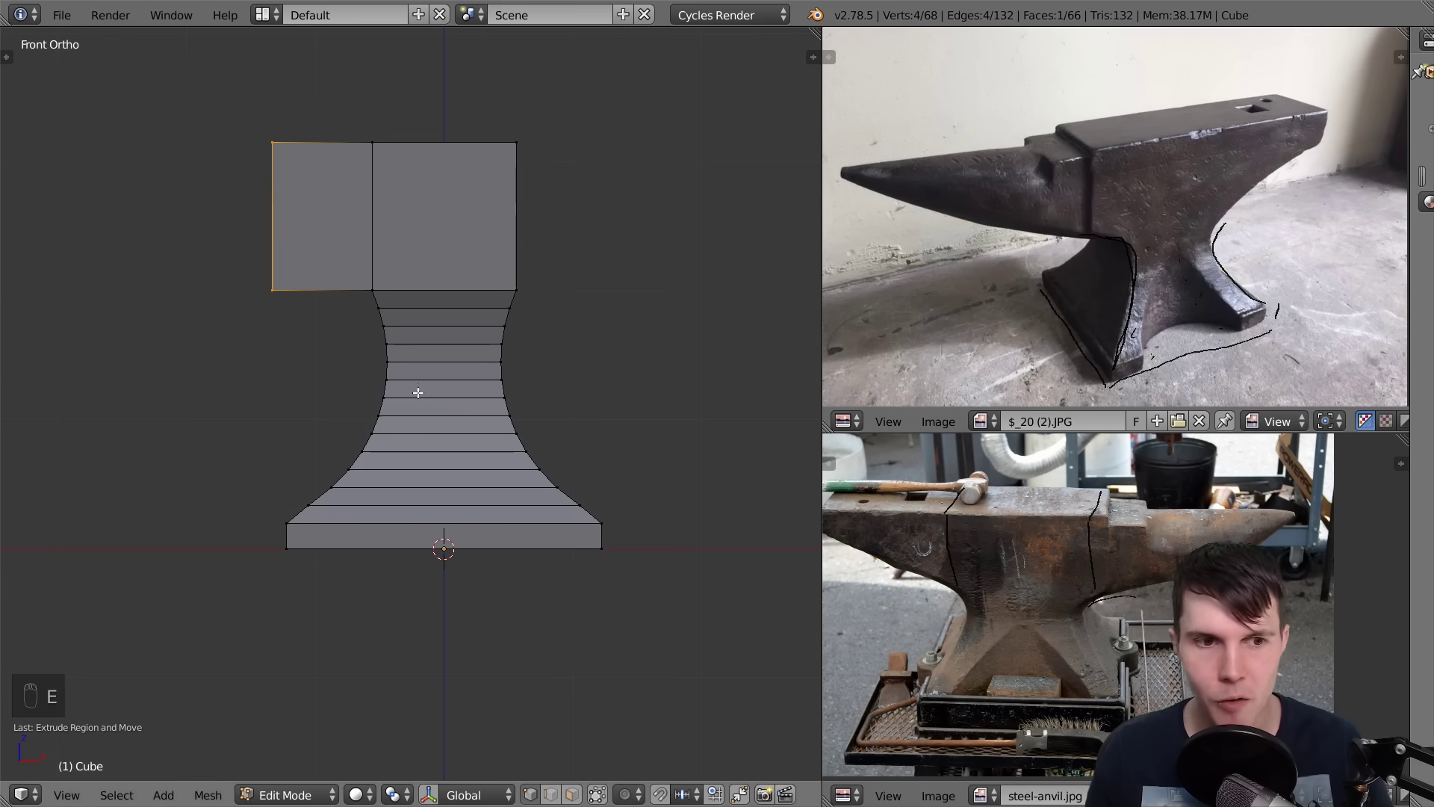
pyautogui.keyDown('alt'); pyautogui.rightClick(289, 522); pyautogui.keyUp('alt')
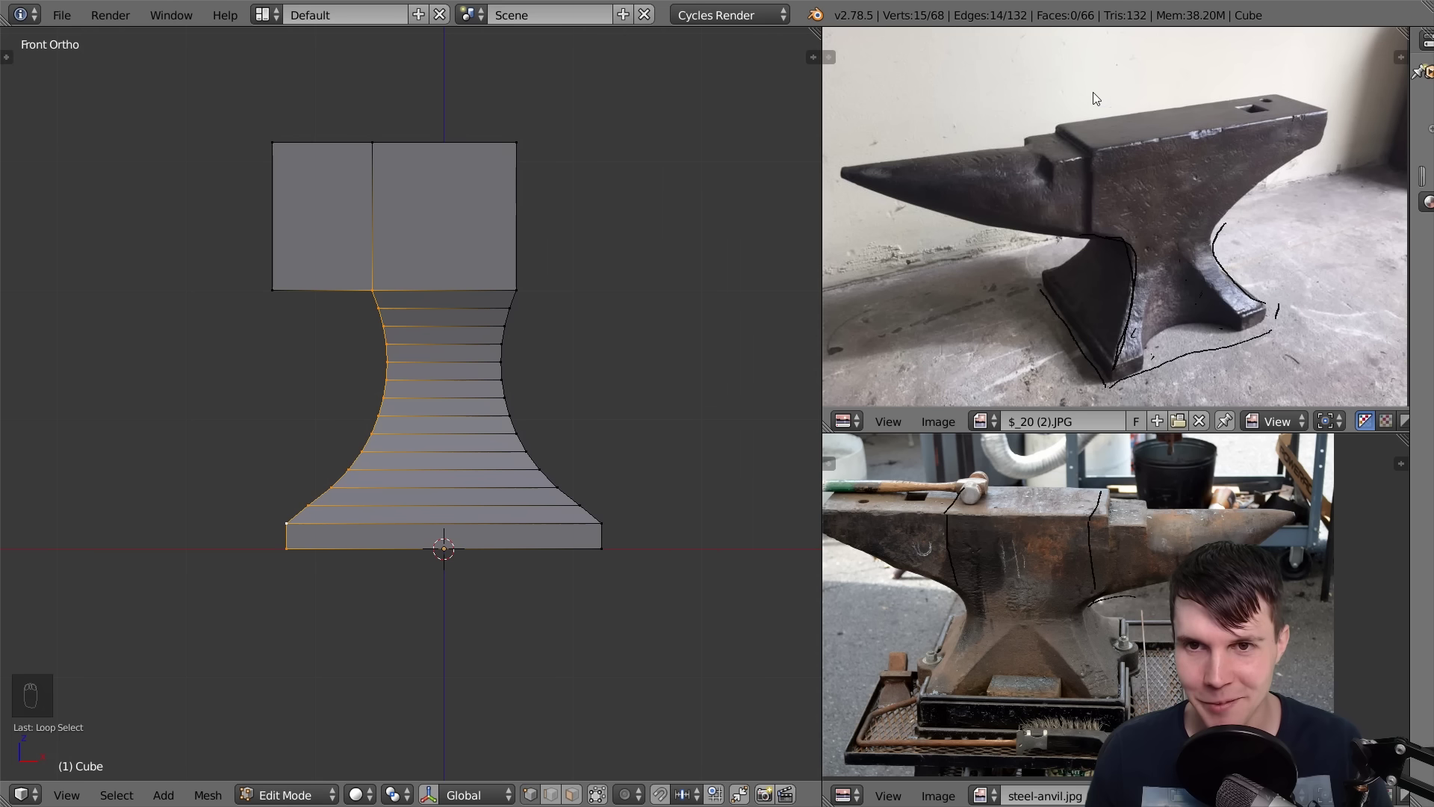
pyautogui.moveTo(1099, 99); pyautogui.dragTo(1096, 112)
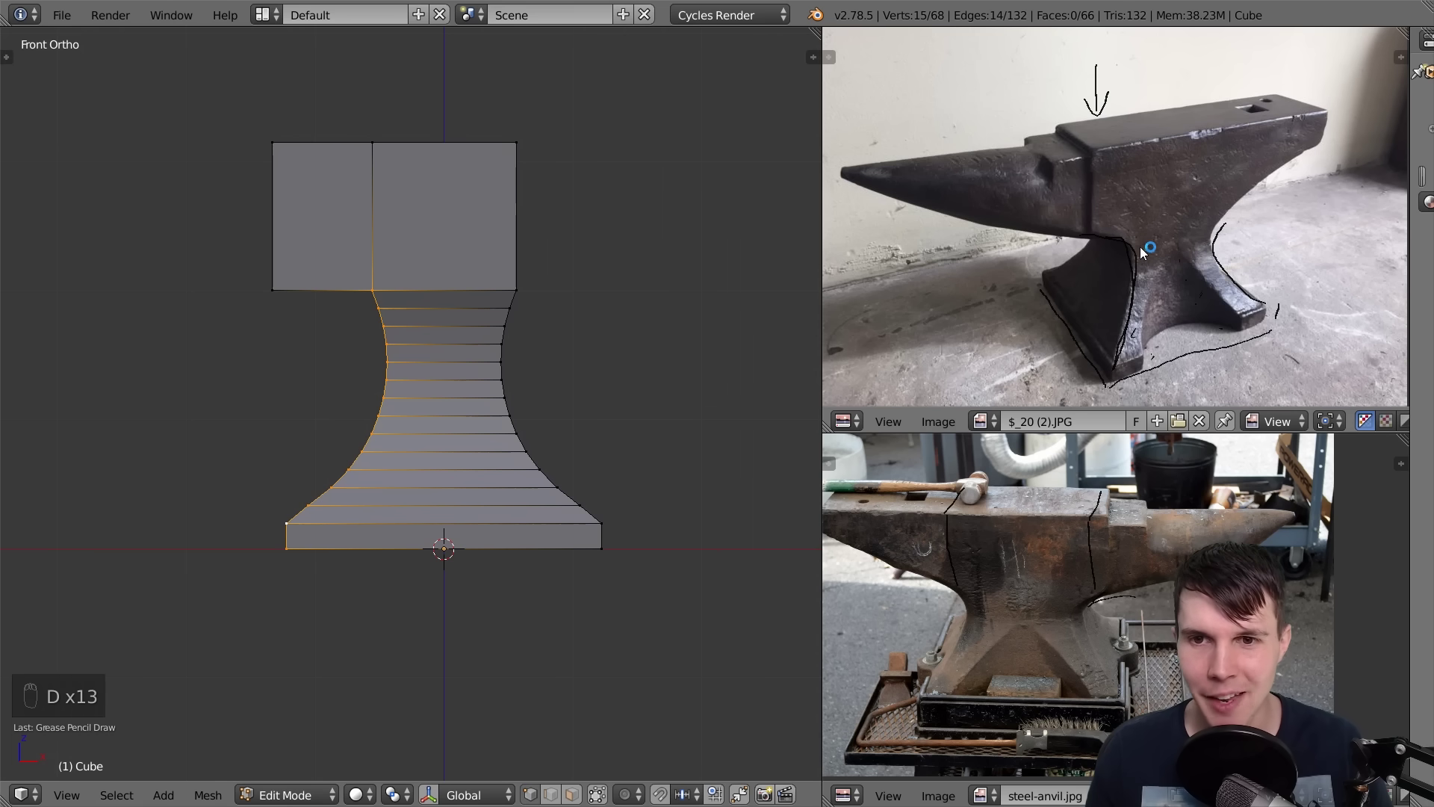
# Add a loop cut at the centre of the left block
pyautogui.rightClick(274, 288)
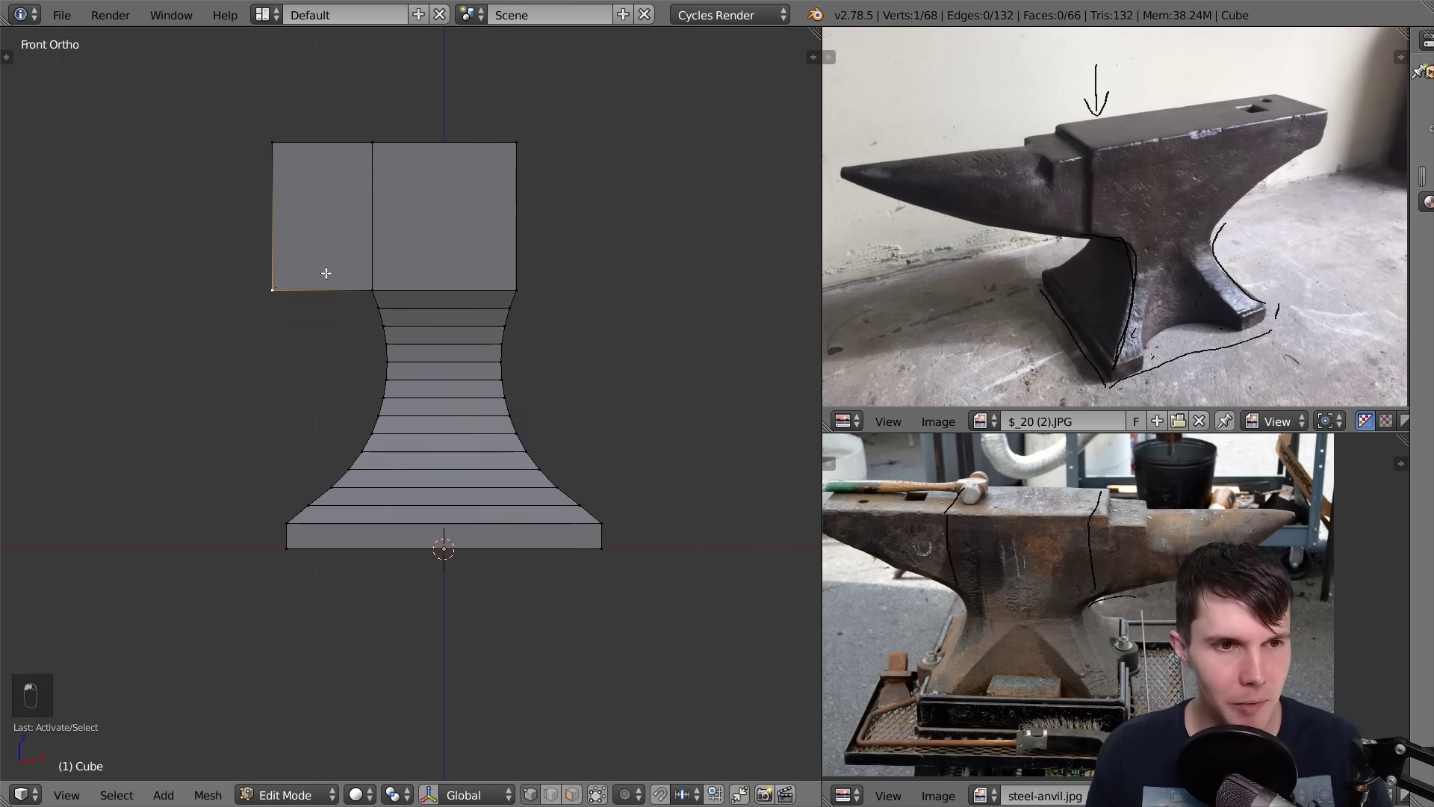
pyautogui.scroll(2, 344, 284)
pyautogui.keyDown('shift'); pyautogui.moveTo(546, 354); pyautogui.dragTo(461, 331, button='middle'); pyautogui.keyUp('shift')
pyautogui.hotkey('ctrl', 'r')
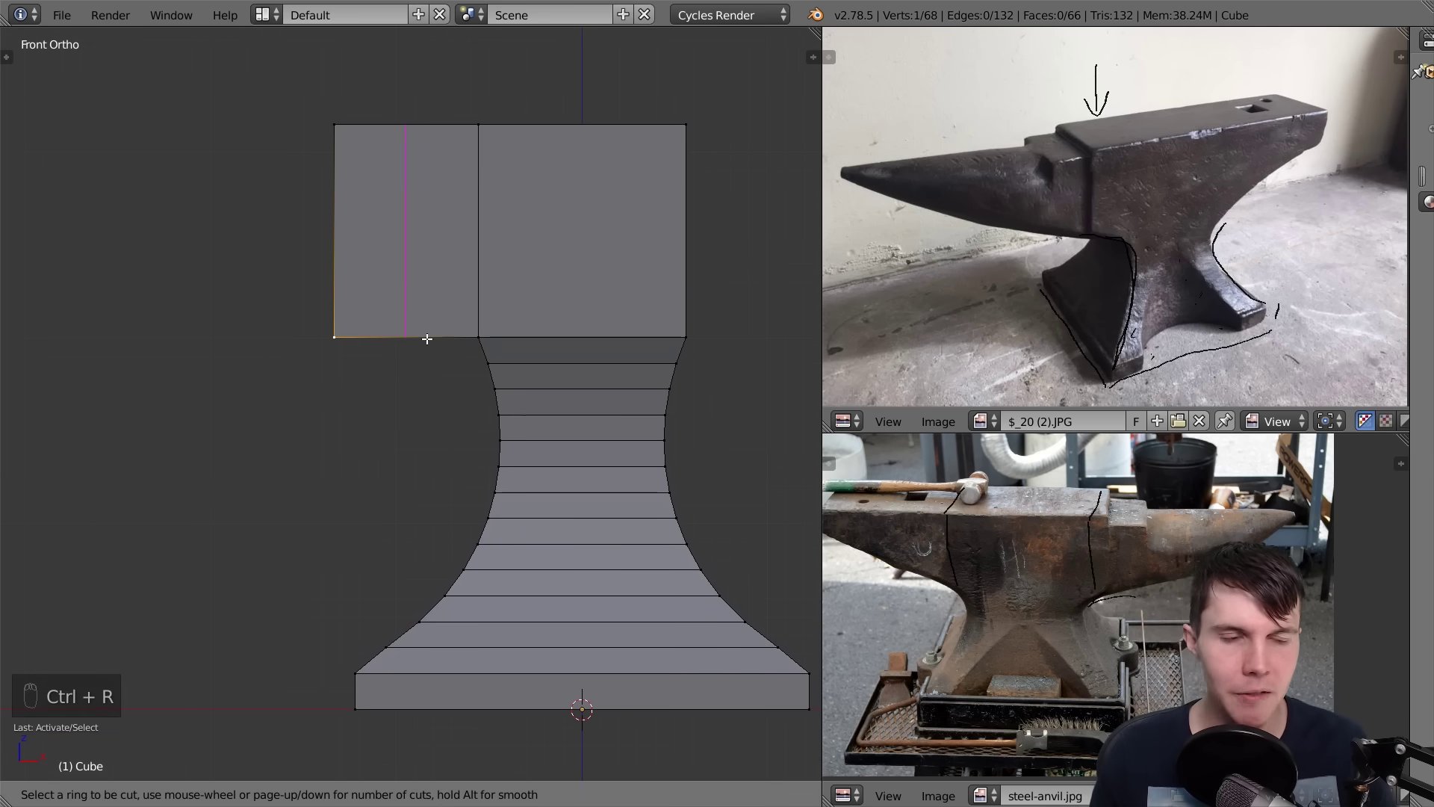
pyautogui.click(427, 338)
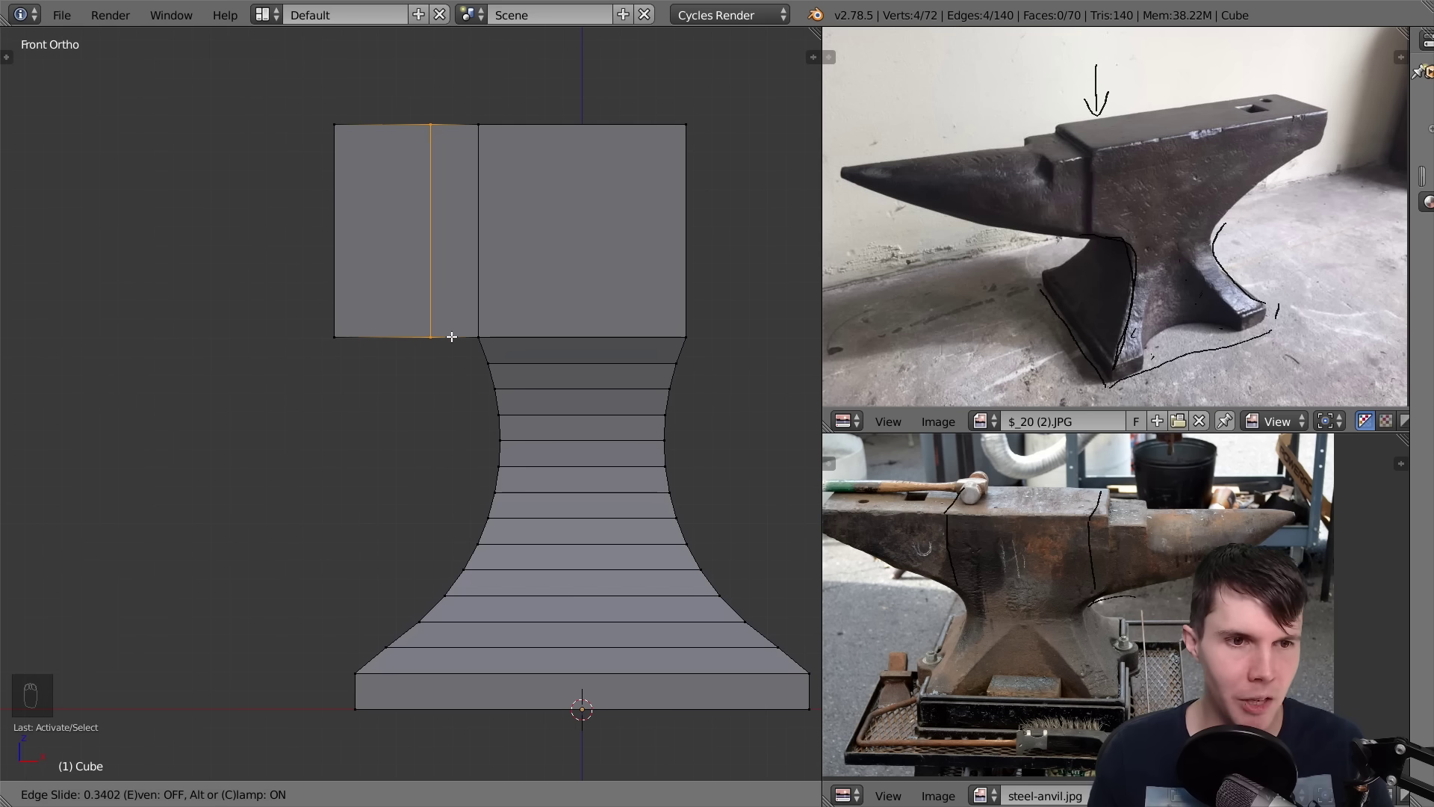
pyautogui.rightClick(389, 426)
# Box-select the heel's bottom-left edges and move them vertically
pyautogui.press('a')
pyautogui.press('b')
pyautogui.moveTo(318, 318); pyautogui.dragTo(424, 359)
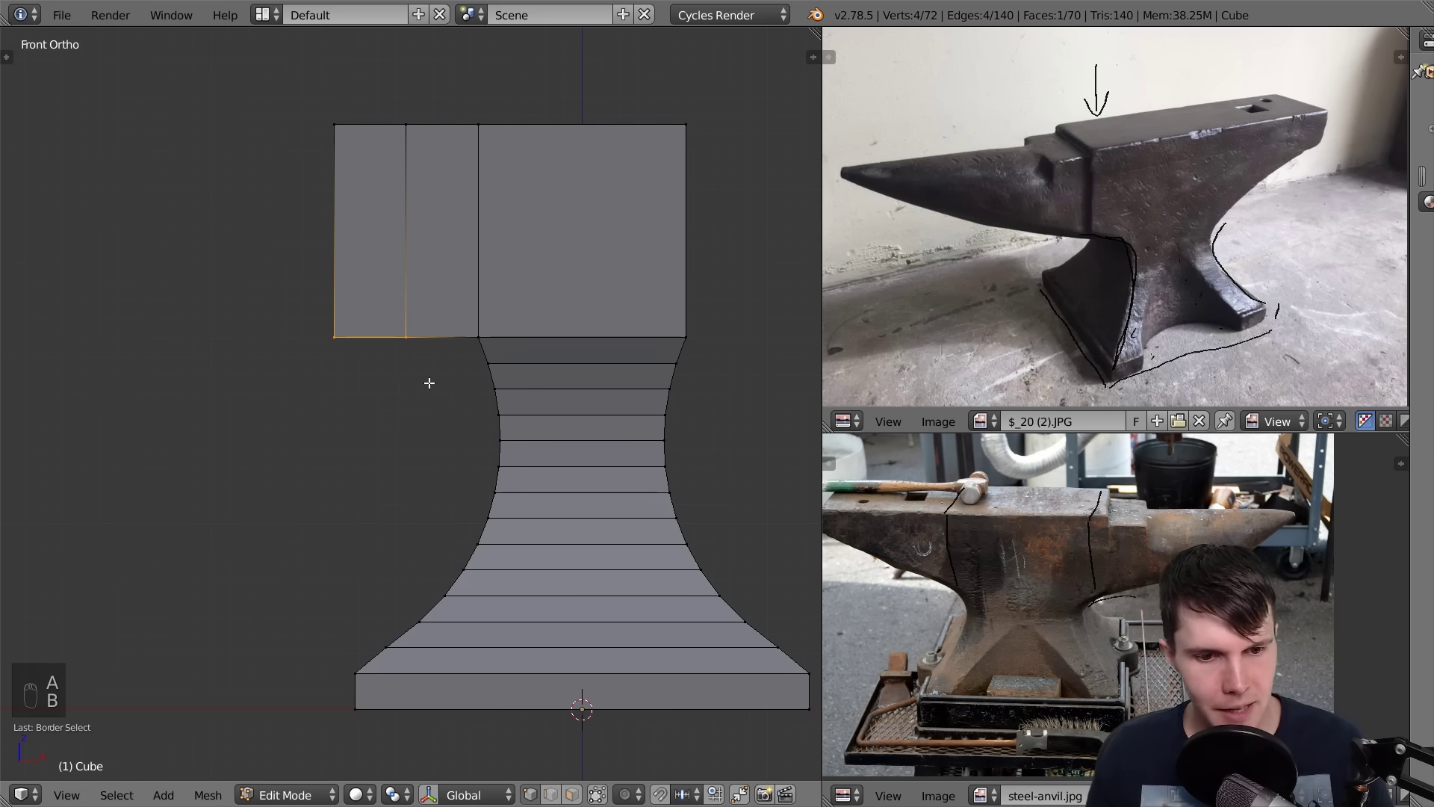
pyautogui.press('g')
pyautogui.press('z')
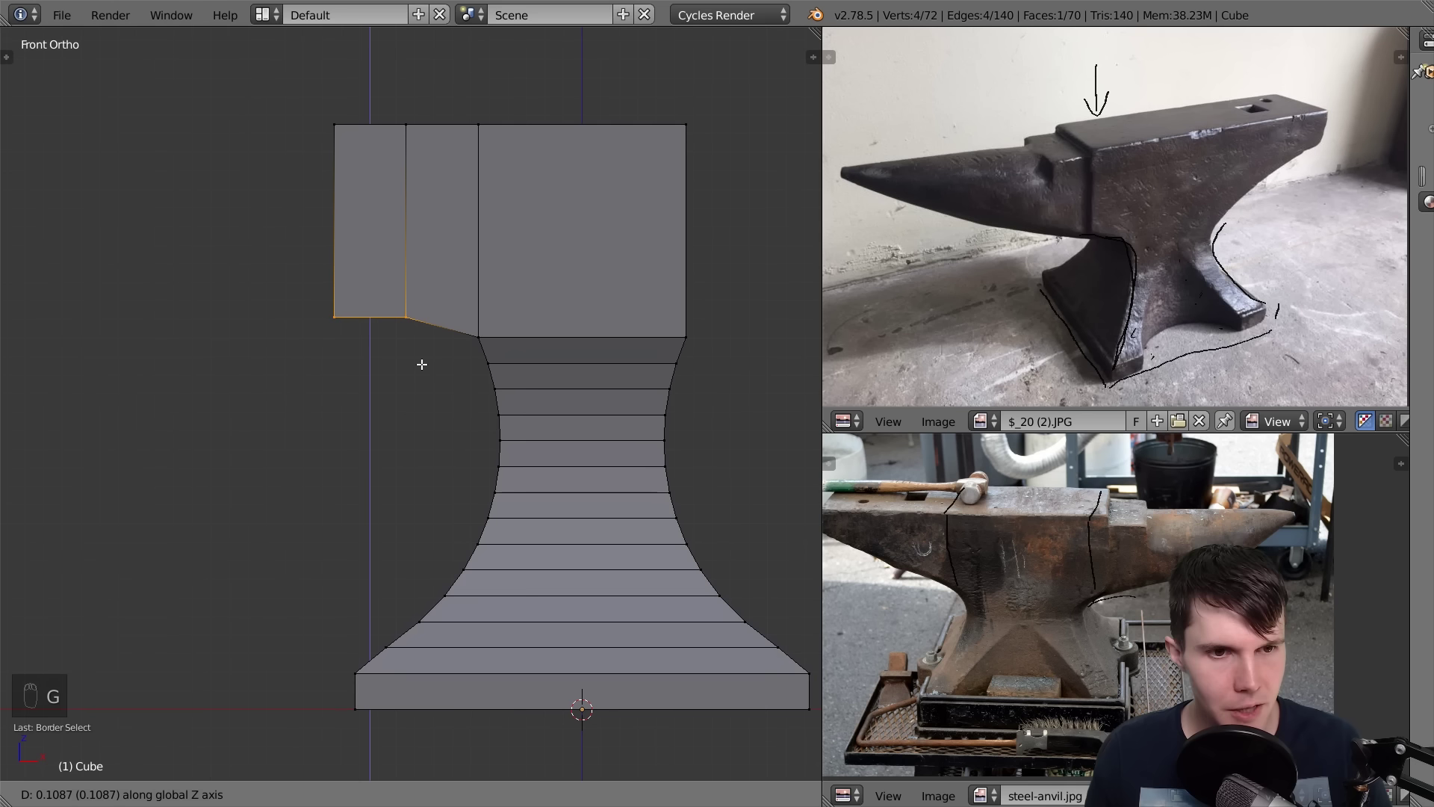
pyautogui.click(422, 364)
# Nudge the heel's bottom-left corner vertex to slope the underside, then re-centre the view
pyautogui.press('a')
pyautogui.press('b')
pyautogui.press('b')
pyautogui.moveTo(321, 304); pyautogui.dragTo(353, 335)
pyautogui.press('g')
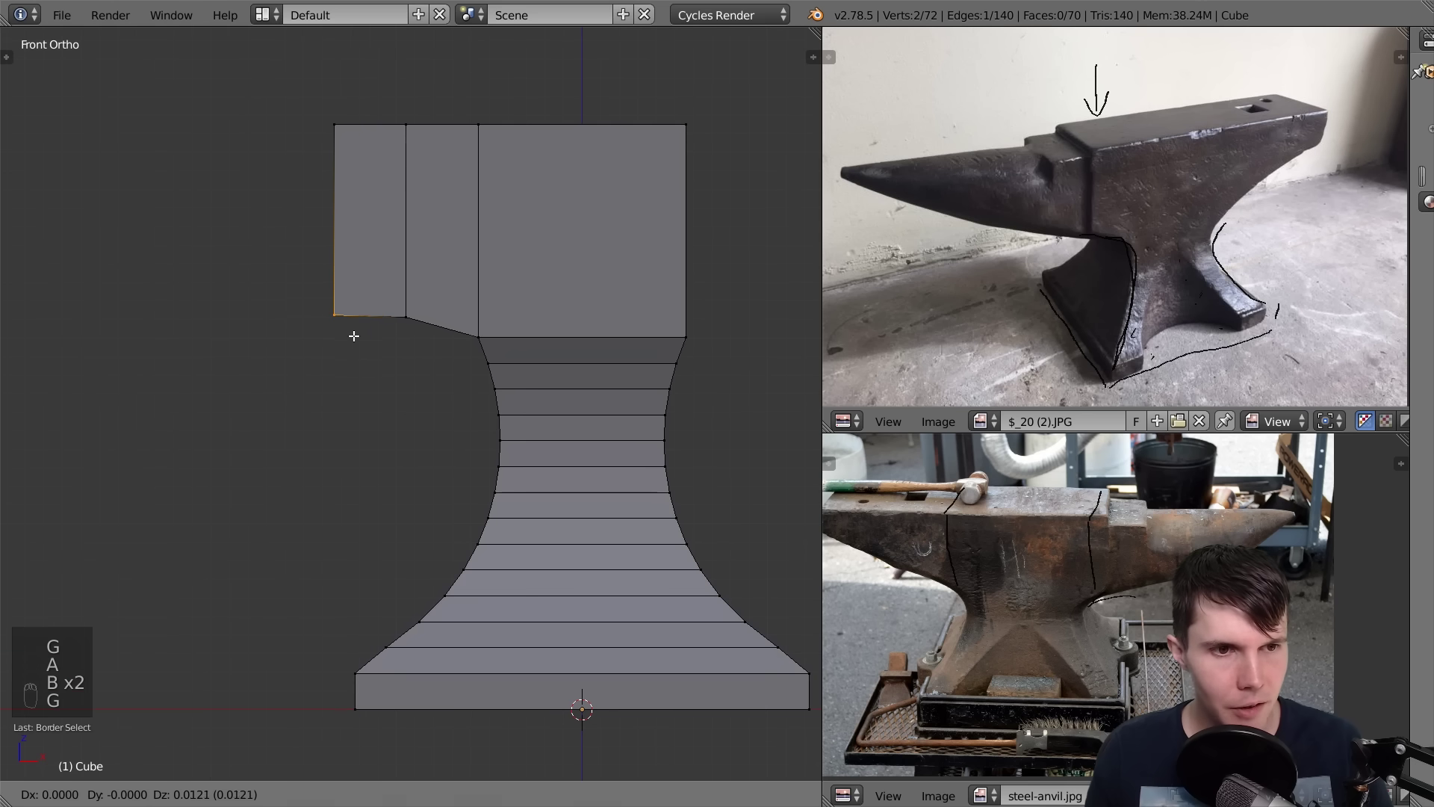
pyautogui.click(351, 328)
pyautogui.scroll(-1, 472, 356)
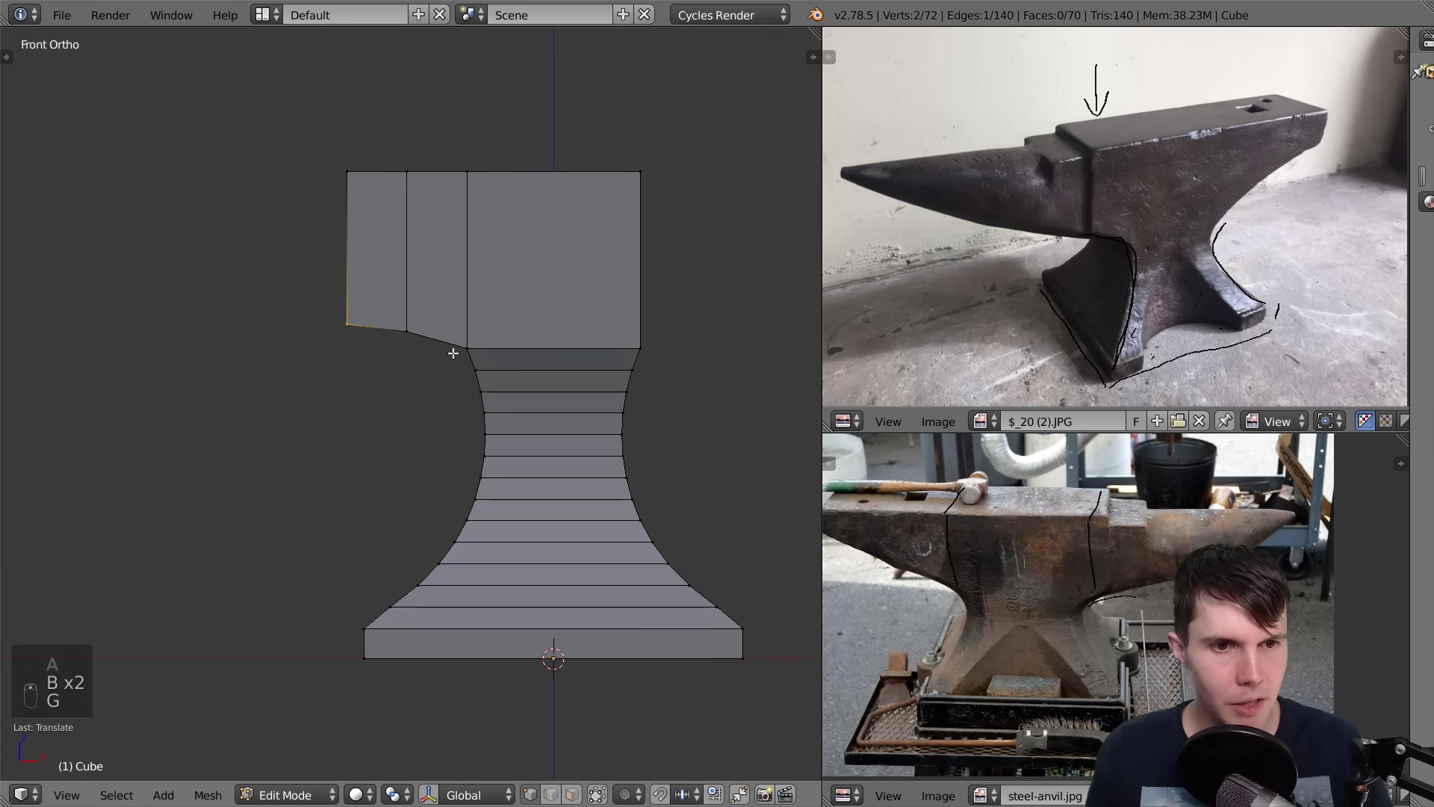
pyautogui.scroll(-3, 472, 356)
pyautogui.keyDown('shift'); pyautogui.moveTo(545, 378); pyautogui.dragTo(503, 356, button='middle'); pyautogui.keyUp('shift')
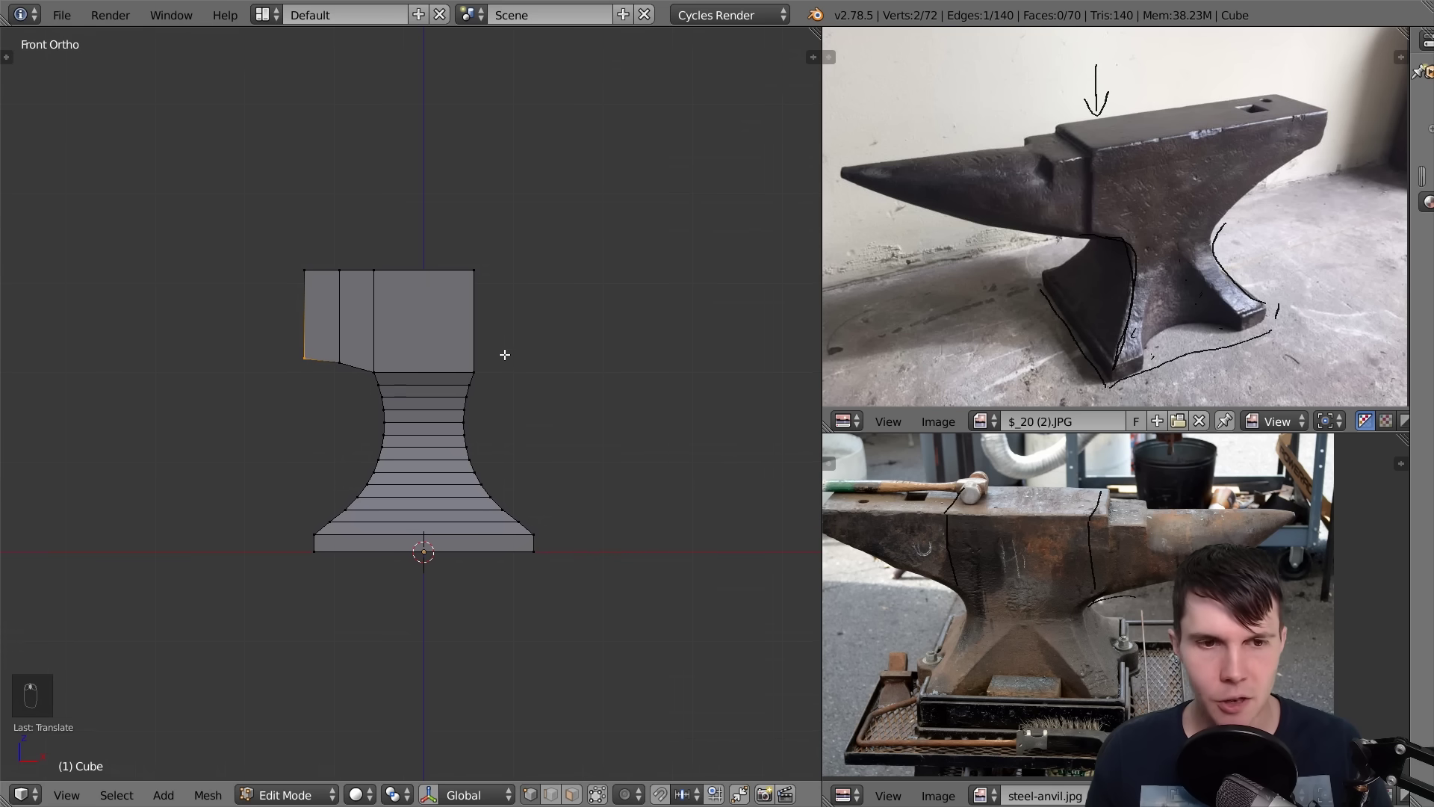
pyautogui.scroll(1, 504, 355)
# Trace the heel curve on the first photo and the horn's underside on the second
pyautogui.press('a')
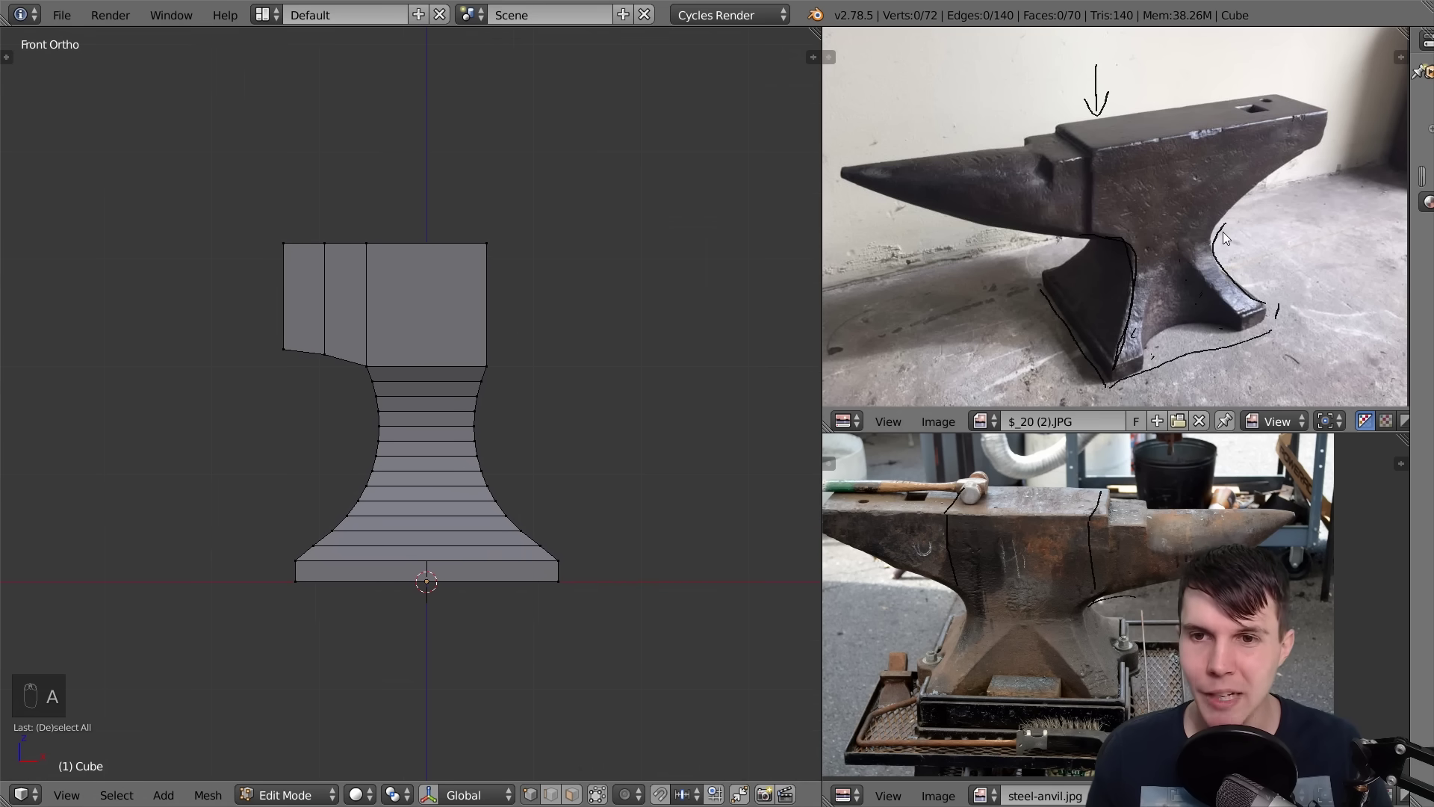
pyautogui.moveTo(1222, 234); pyautogui.dragTo(1318, 167)
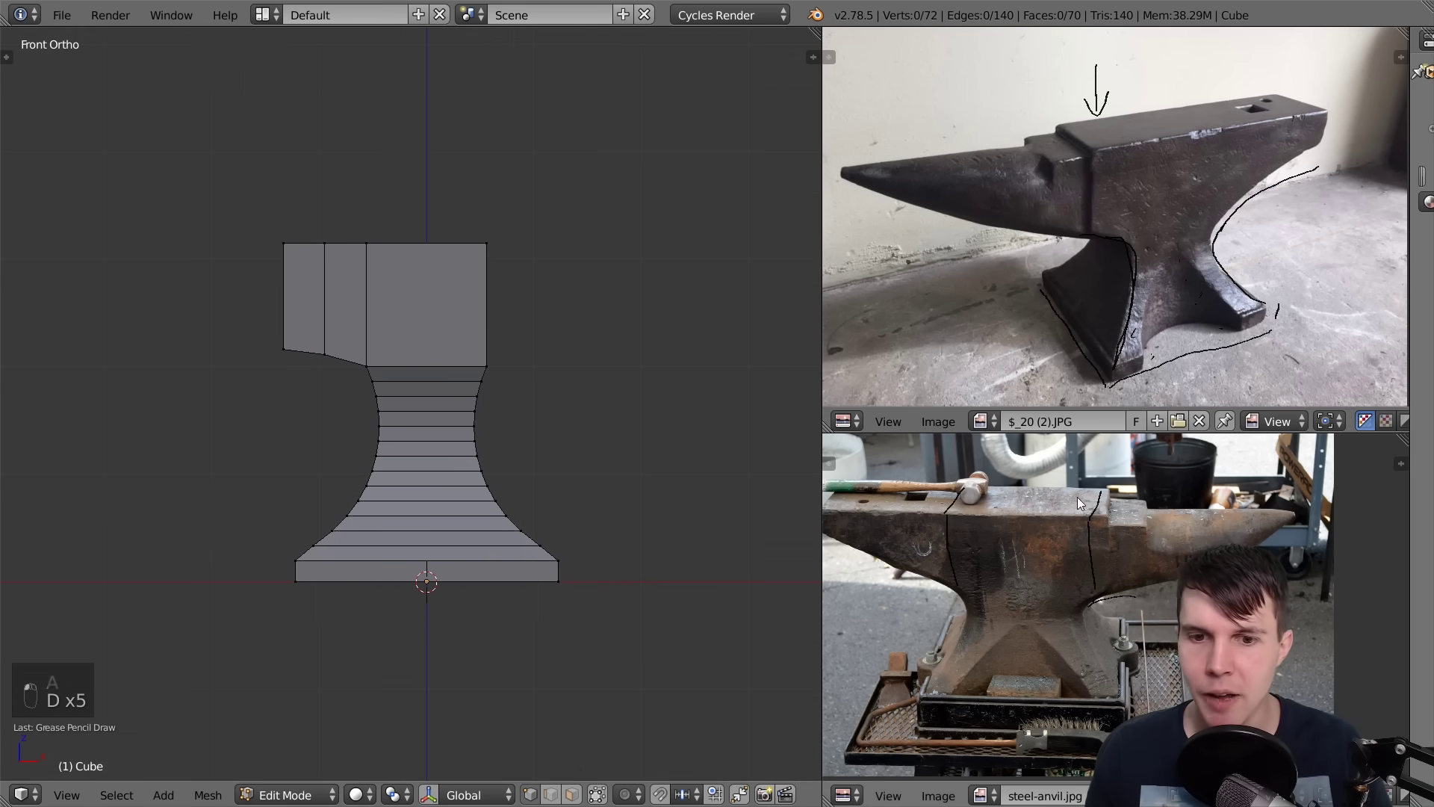
pyautogui.moveTo(1060, 502); pyautogui.dragTo(1125, 476, button='middle')
pyautogui.scroll(1, 1098, 523)
pyautogui.moveTo(1026, 575)
pyautogui.mouseDown()
pyautogui.moveTo(864, 499)
pyautogui.moveTo(855, 464)
pyautogui.mouseUp()
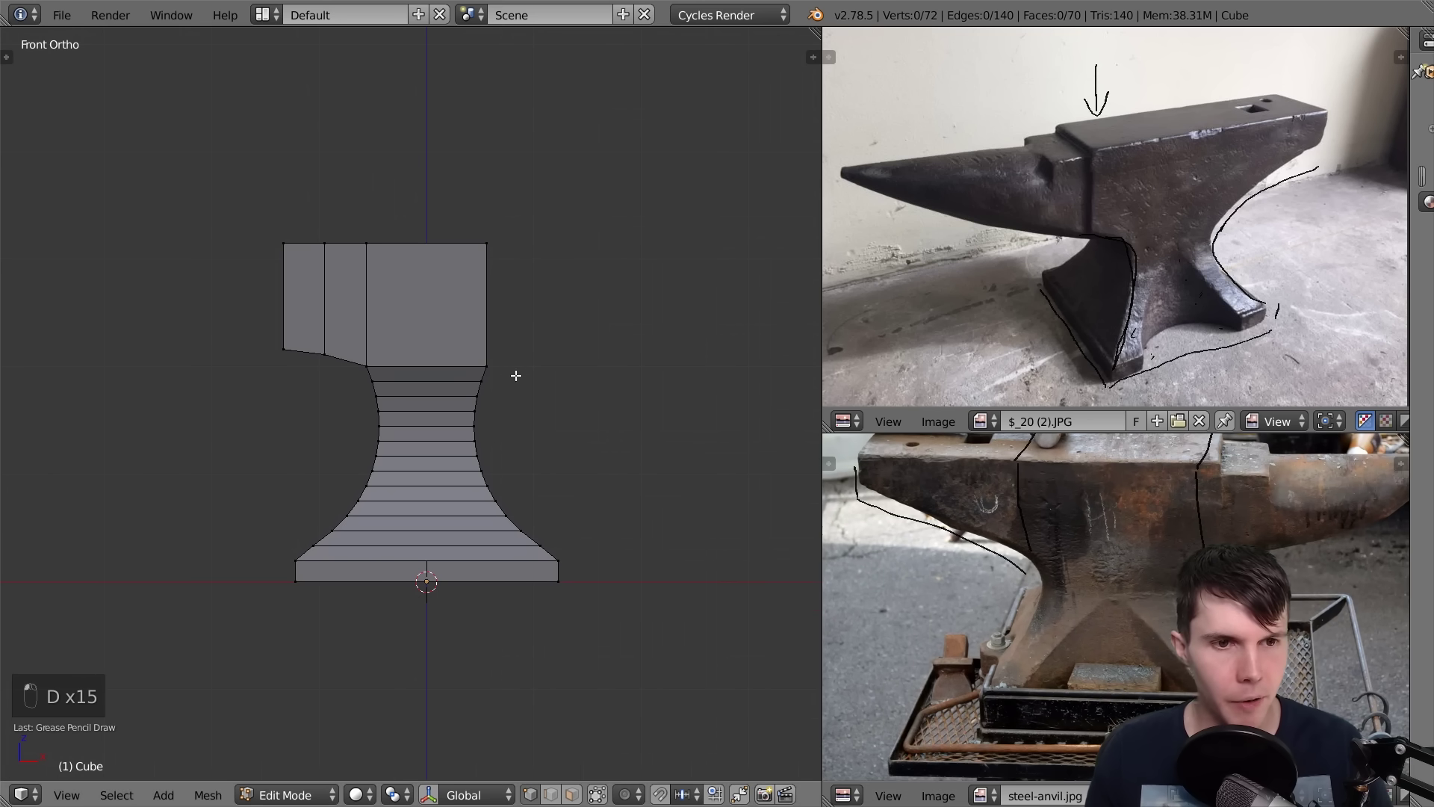
# Extrude the top block's right edge far to the right and adjust the overhang length along X
pyautogui.press('a')
pyautogui.press('a')
pyautogui.press('b')
pyautogui.moveTo(416, 247); pyautogui.dragTo(448, 380)
pyautogui.keyDown('shift'); pyautogui.moveTo(327, 351); pyautogui.dragTo(282, 346, button='middle'); pyautogui.keyUp('shift')
pyautogui.press('e')
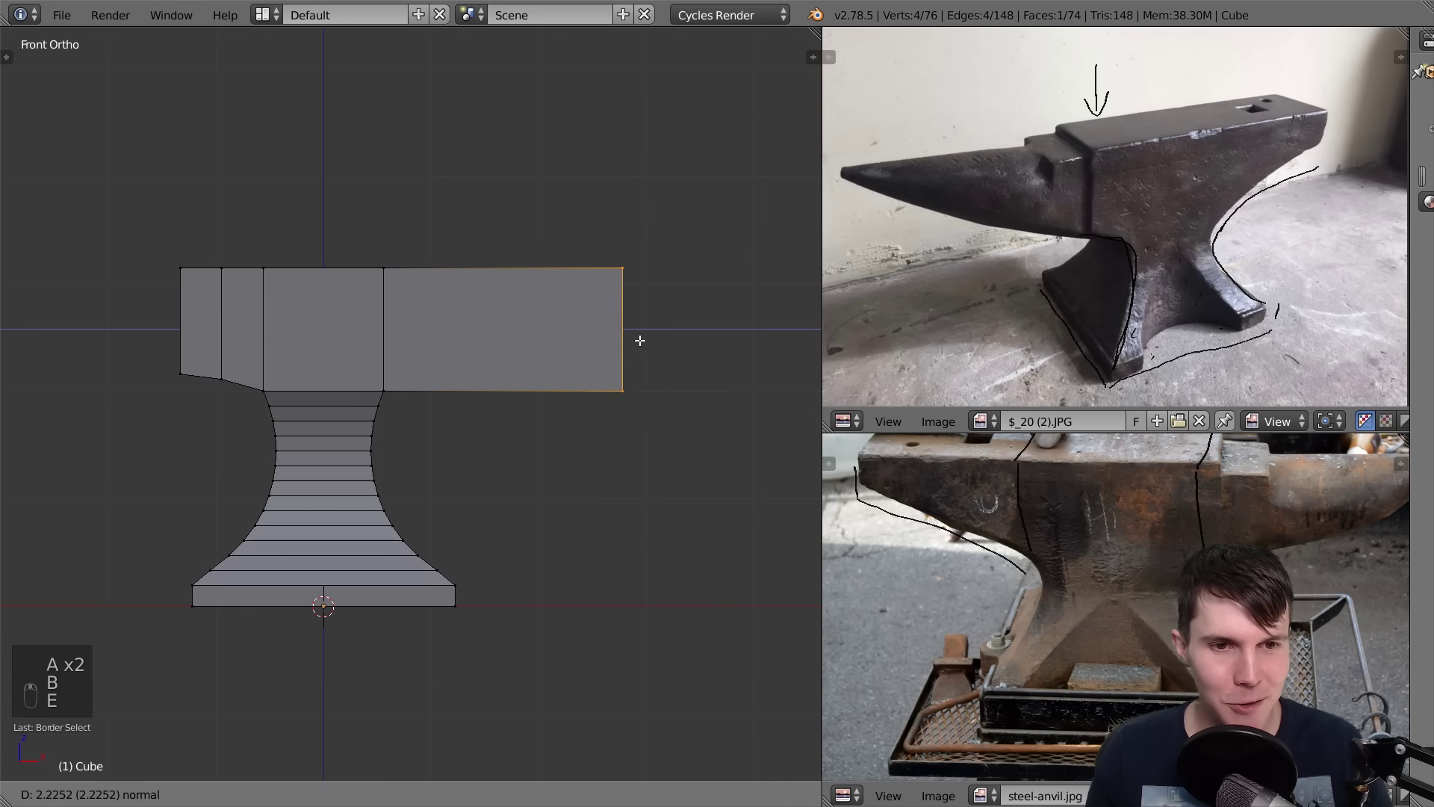
pyautogui.click(640, 336)
pyautogui.moveTo(640, 336); pyautogui.dragTo(642, 400, button='middle')
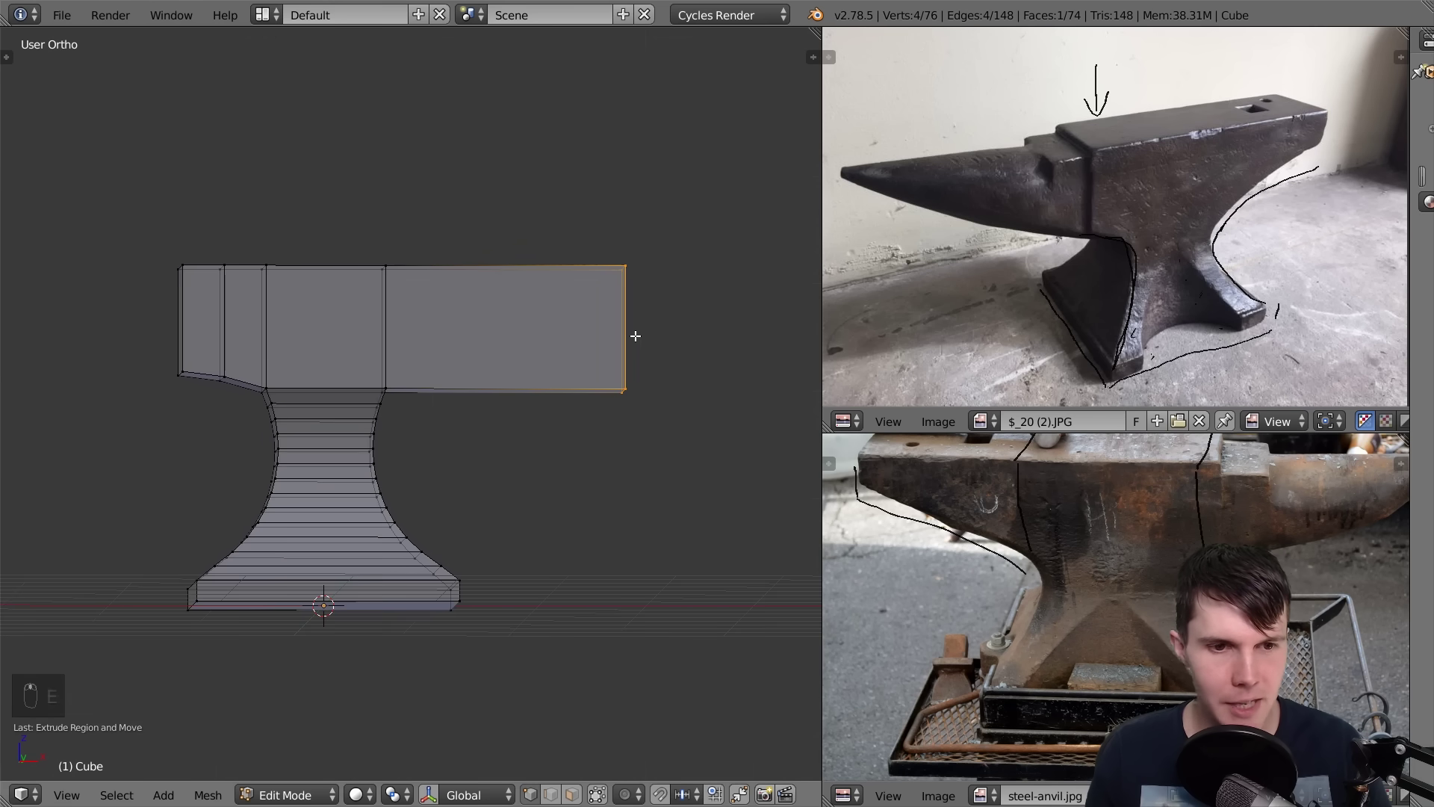
pyautogui.press('KP_1')
pyautogui.press('g')
pyautogui.press('x')
pyautogui.click(618, 464)
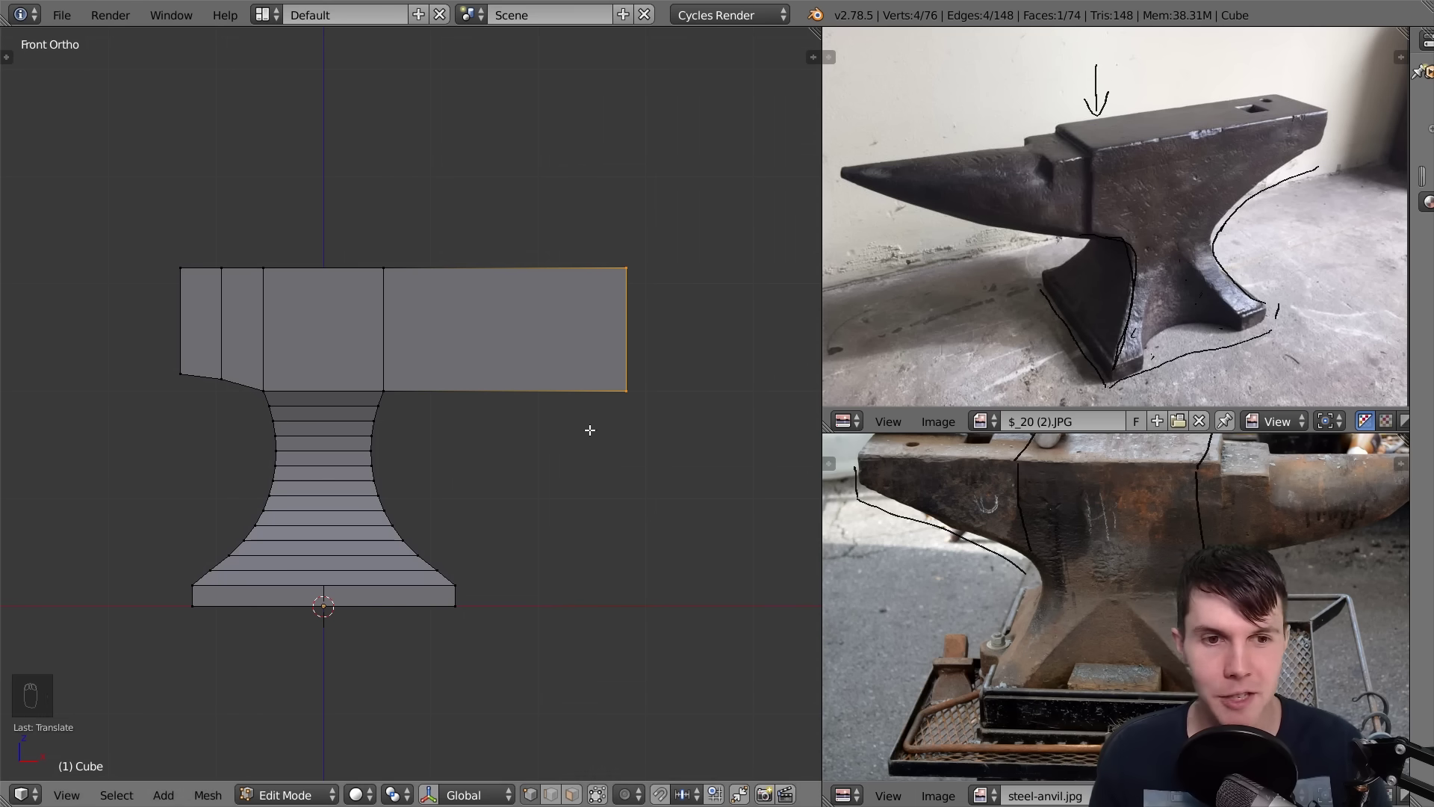
# Add five evenly spaced loop cuts across the overhang
pyautogui.hotkey('ctrl', 'r')
pyautogui.scroll(3, 563, 401)
pyautogui.scroll(1, 563, 403)
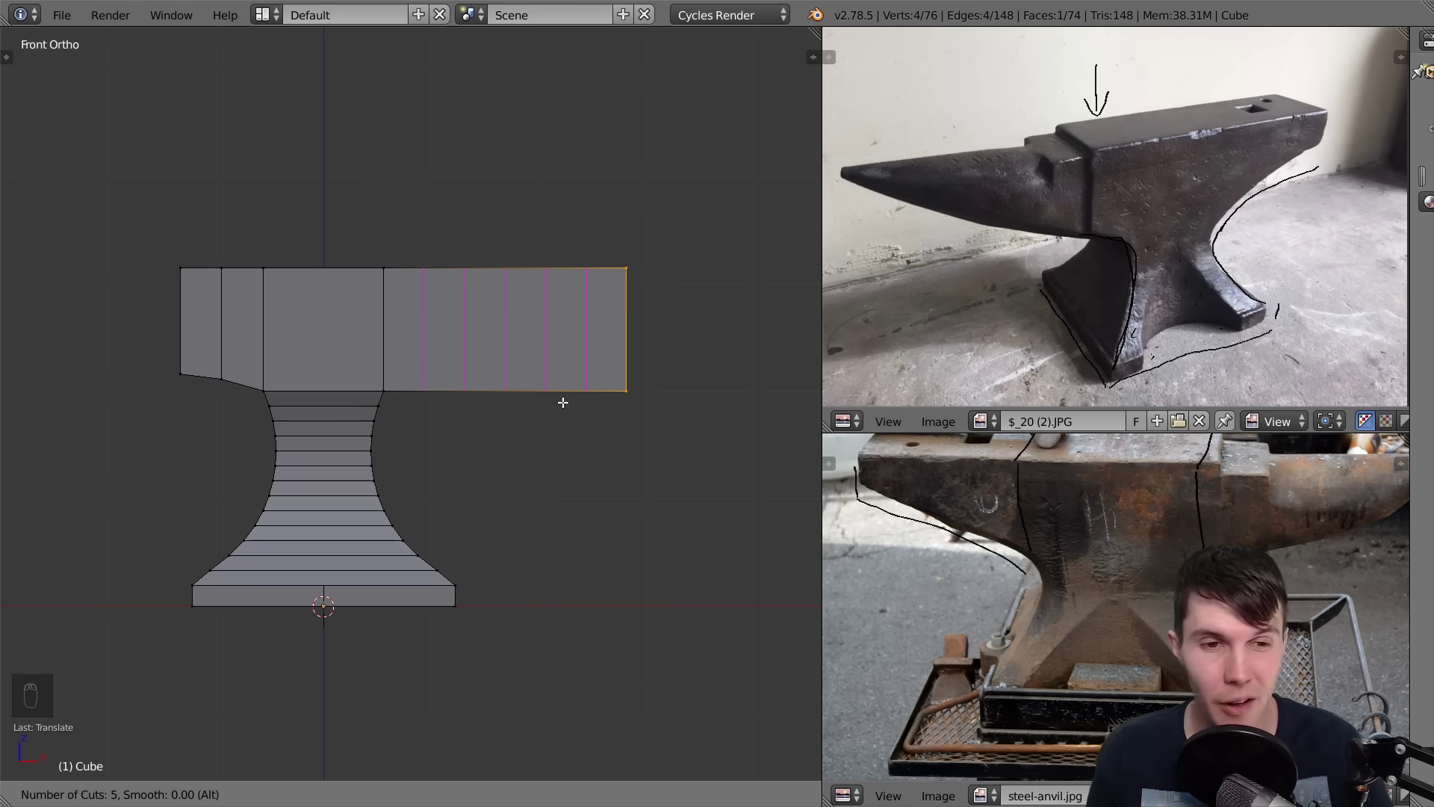
pyautogui.click(563, 403)
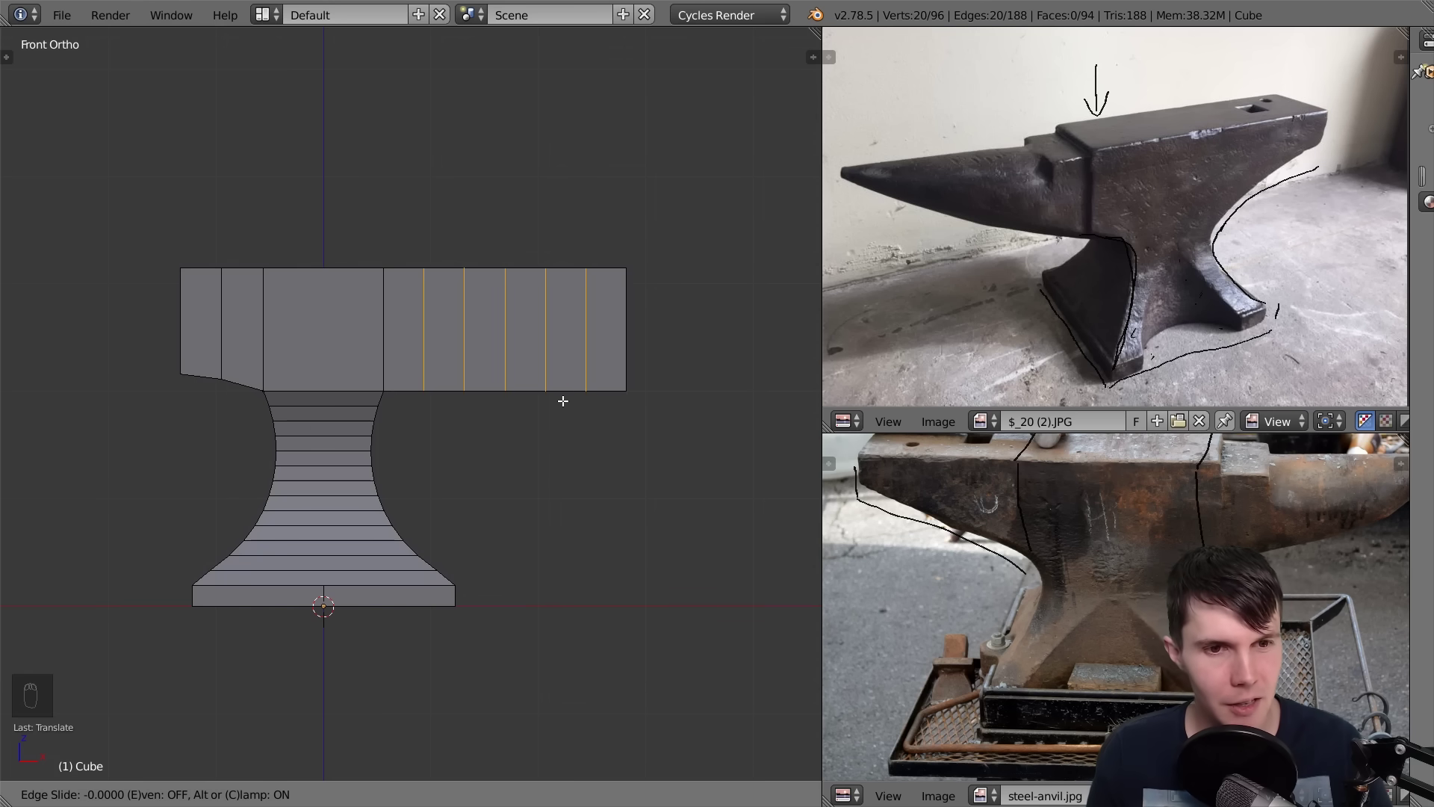
pyautogui.rightClick(611, 418)
pyautogui.keyDown('shift'); pyautogui.moveTo(624, 423); pyautogui.dragTo(550, 416, button='middle'); pyautogui.keyUp('shift')
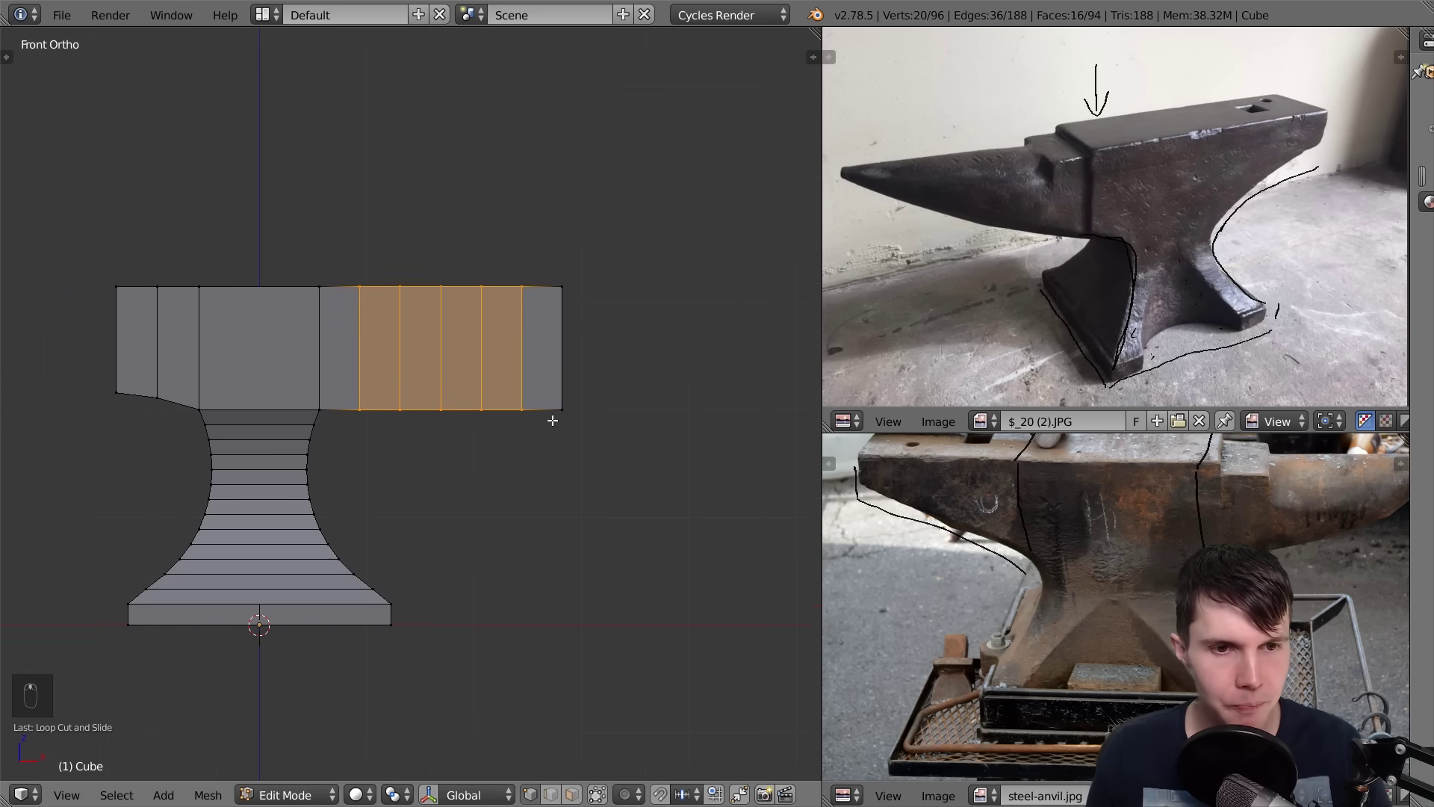
pyautogui.scroll(1, 557, 410)
# Select the overhang's lower right corner, enable proportional editing, and cancel a trial vertical lift
pyautogui.press('a')
pyautogui.press('b')
pyautogui.moveTo(564, 375); pyautogui.dragTo(595, 417)
pyautogui.moveTo(612, 418); pyautogui.dragTo(580, 404, button='middle')
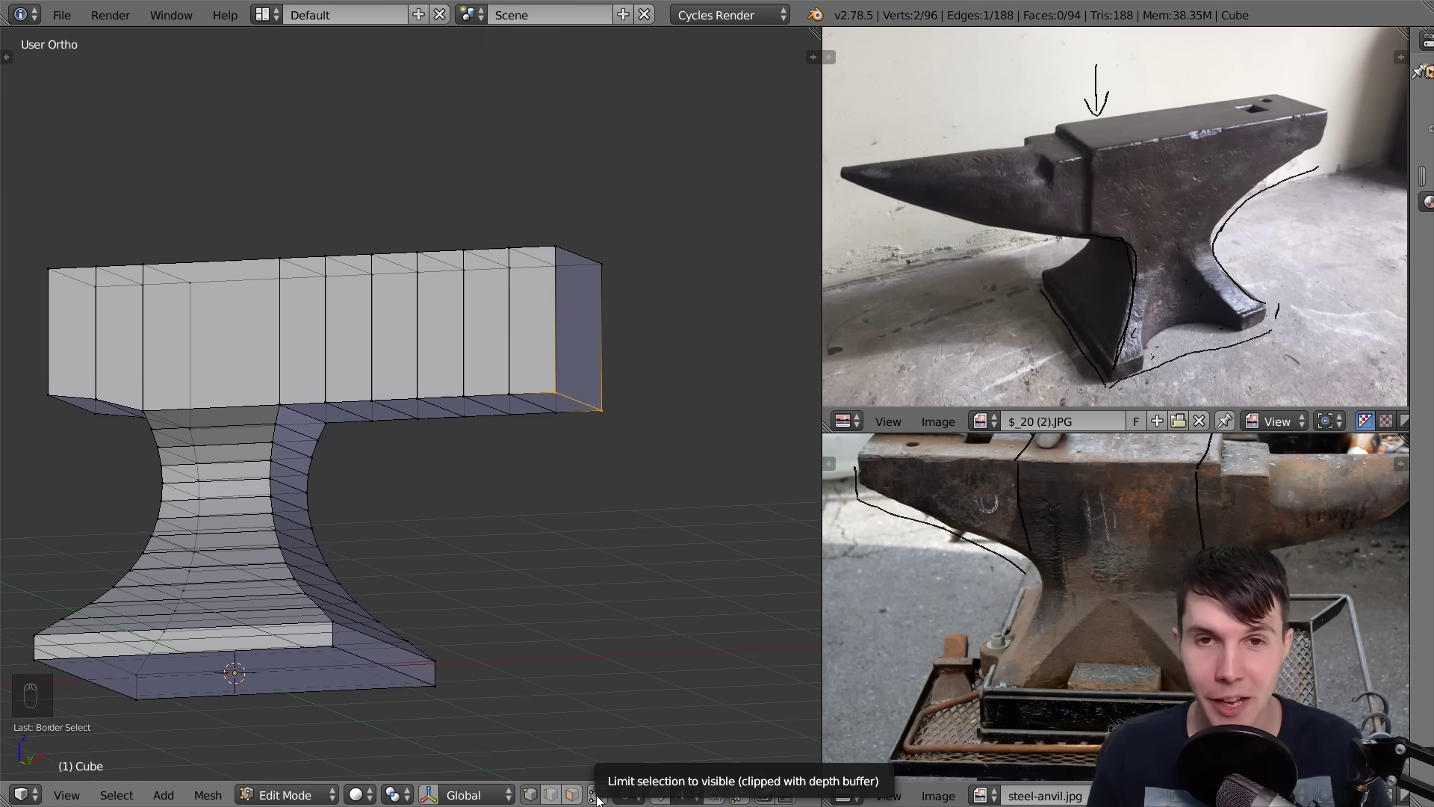
pyautogui.press('KP_1')
pyautogui.press('b')
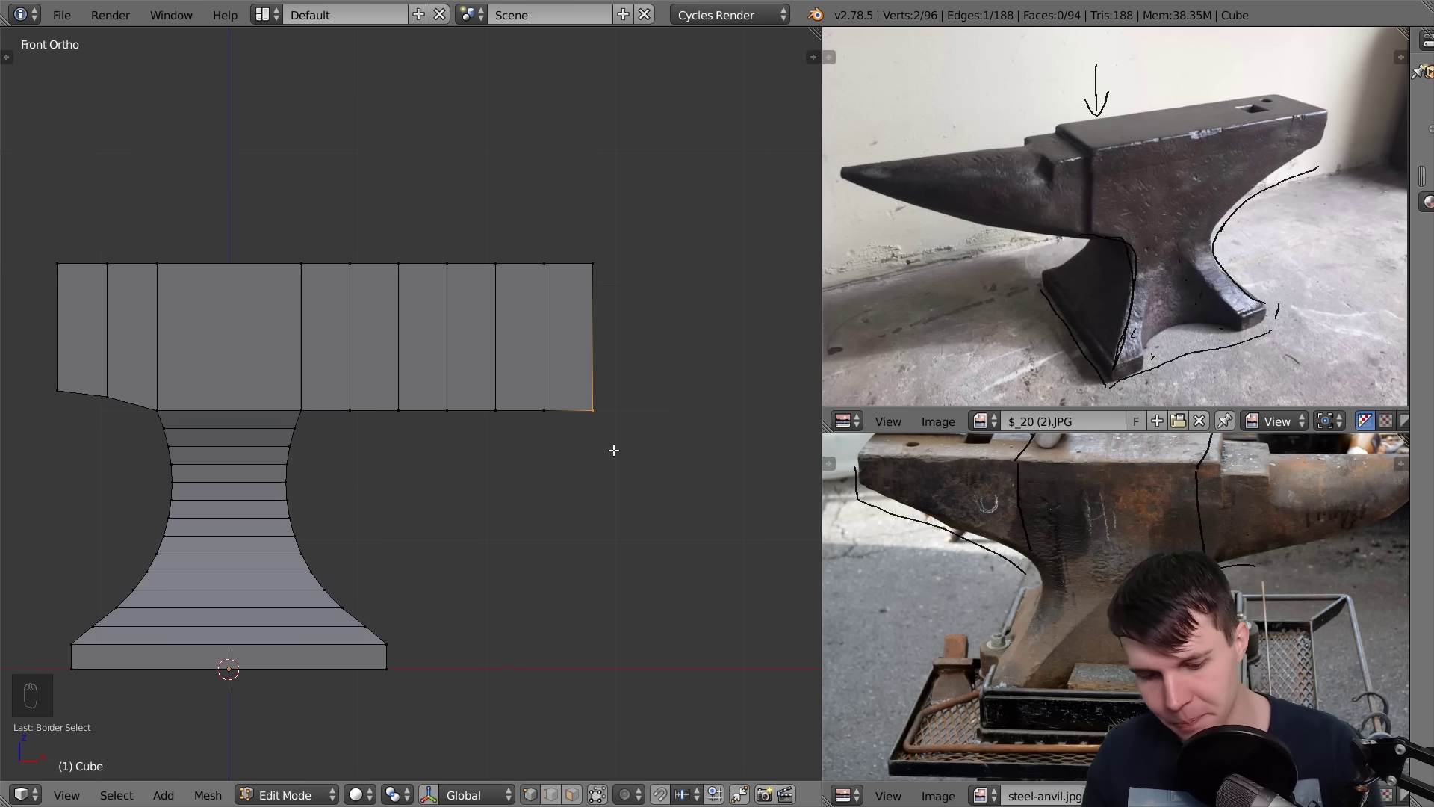
pyautogui.press('o')
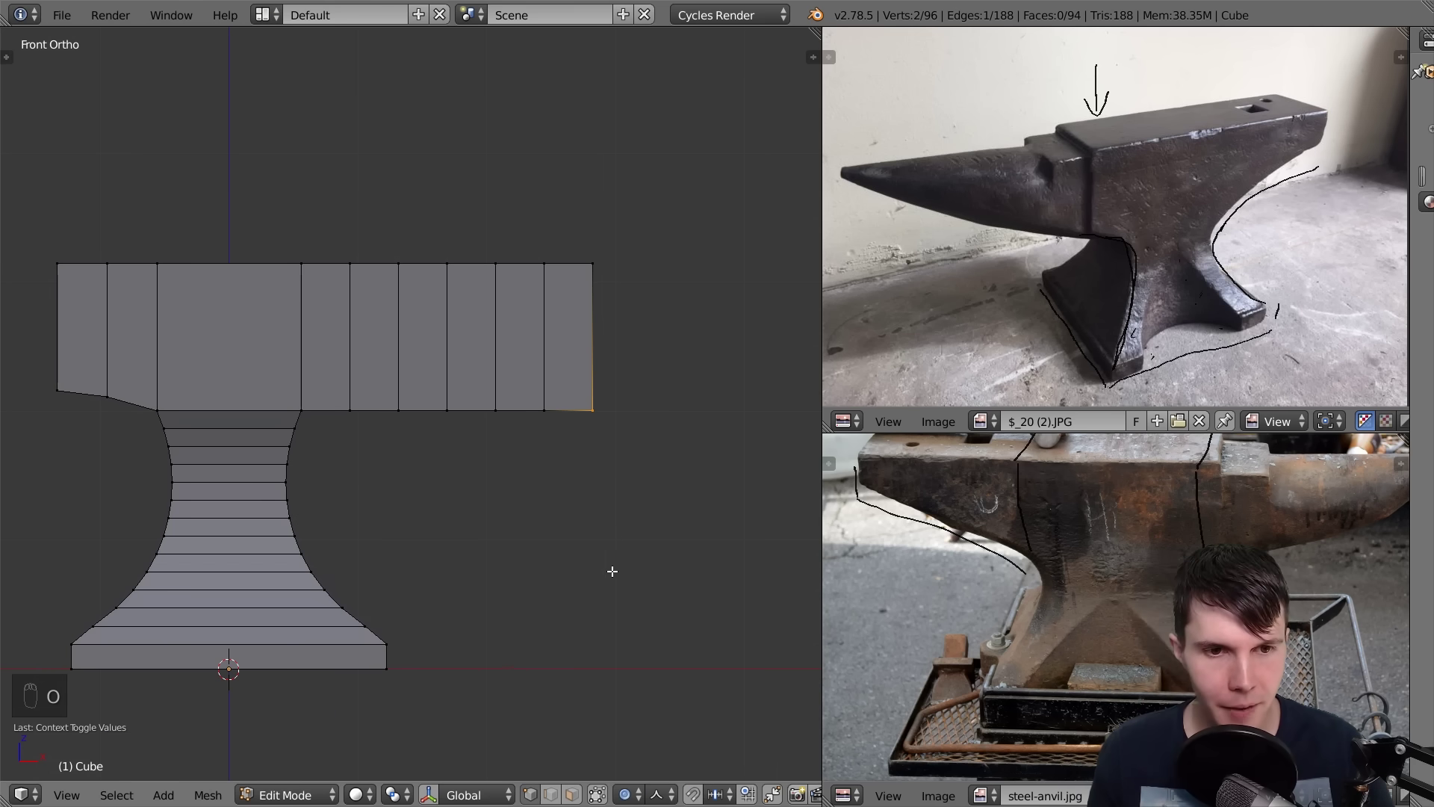
pyautogui.press('g')
pyautogui.press('z')
pyautogui.scroll(3, 618, 507)
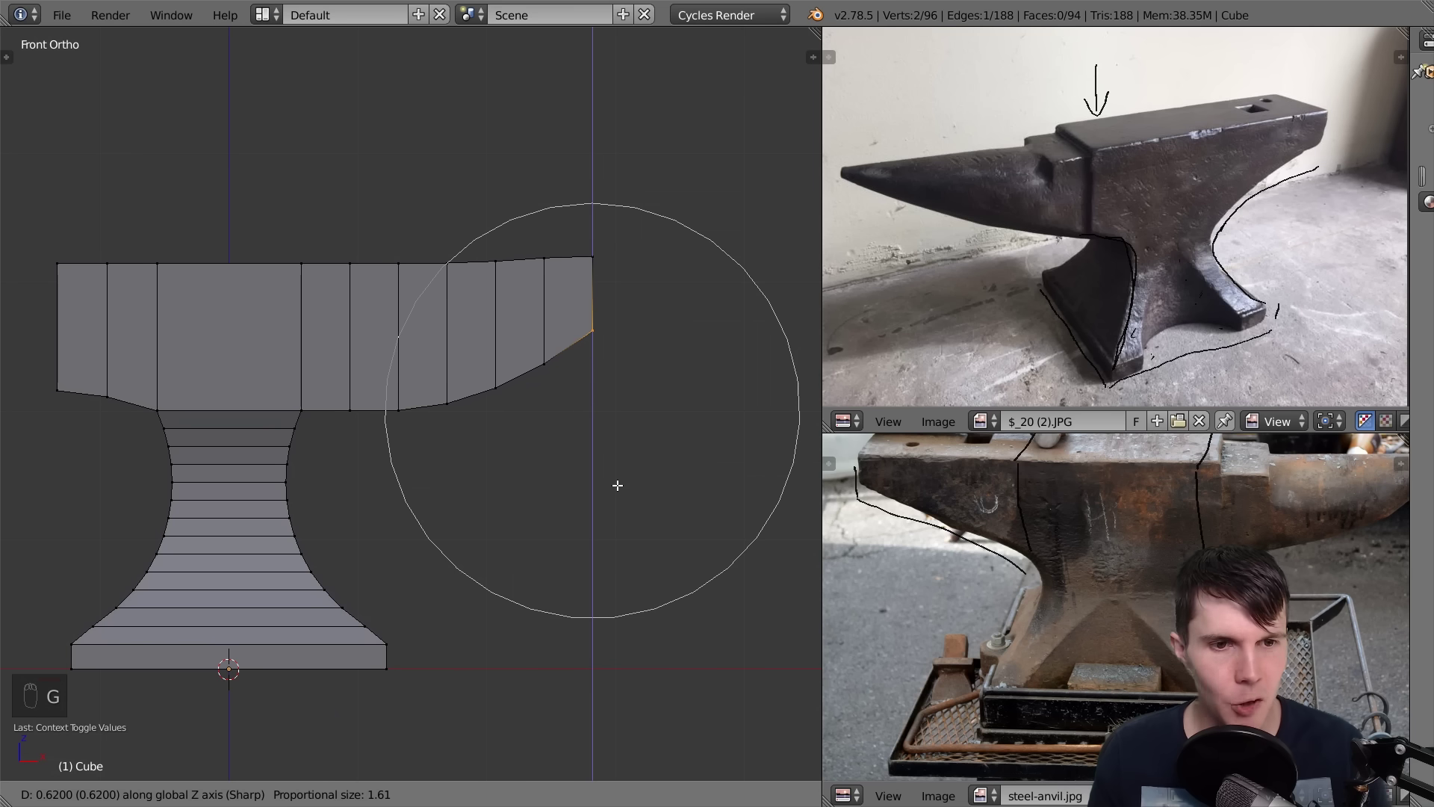
pyautogui.scroll(-5, 613, 434)
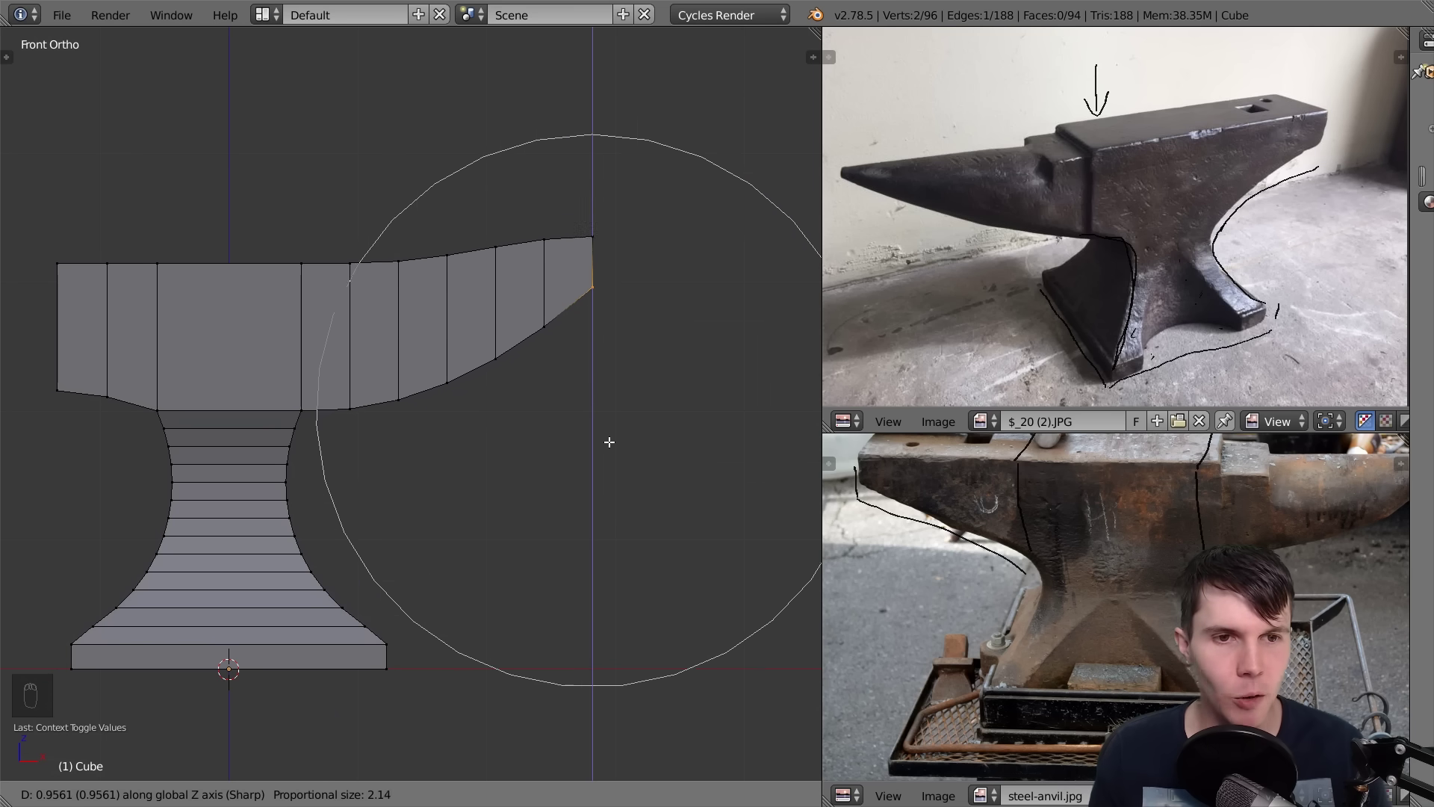
pyautogui.rightClick(605, 404)
# Box-select the overhang block on the right
pyautogui.press('a')
pyautogui.press('b')
pyautogui.moveTo(287, 233); pyautogui.dragTo(635, 295)
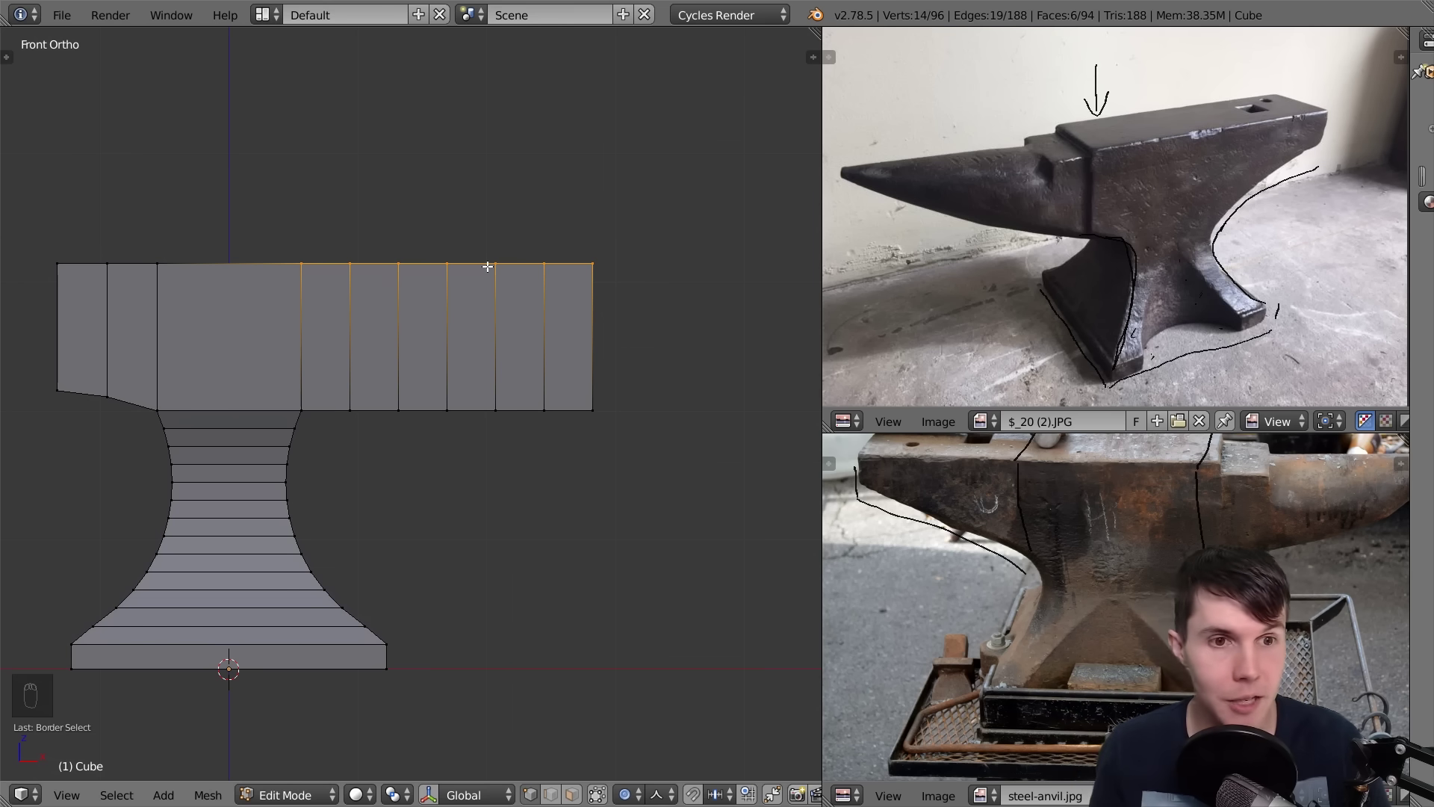
# Hide the overhang and select the bottom edge's end vertex, cancelling a first falloff lift
pyautogui.press('h')
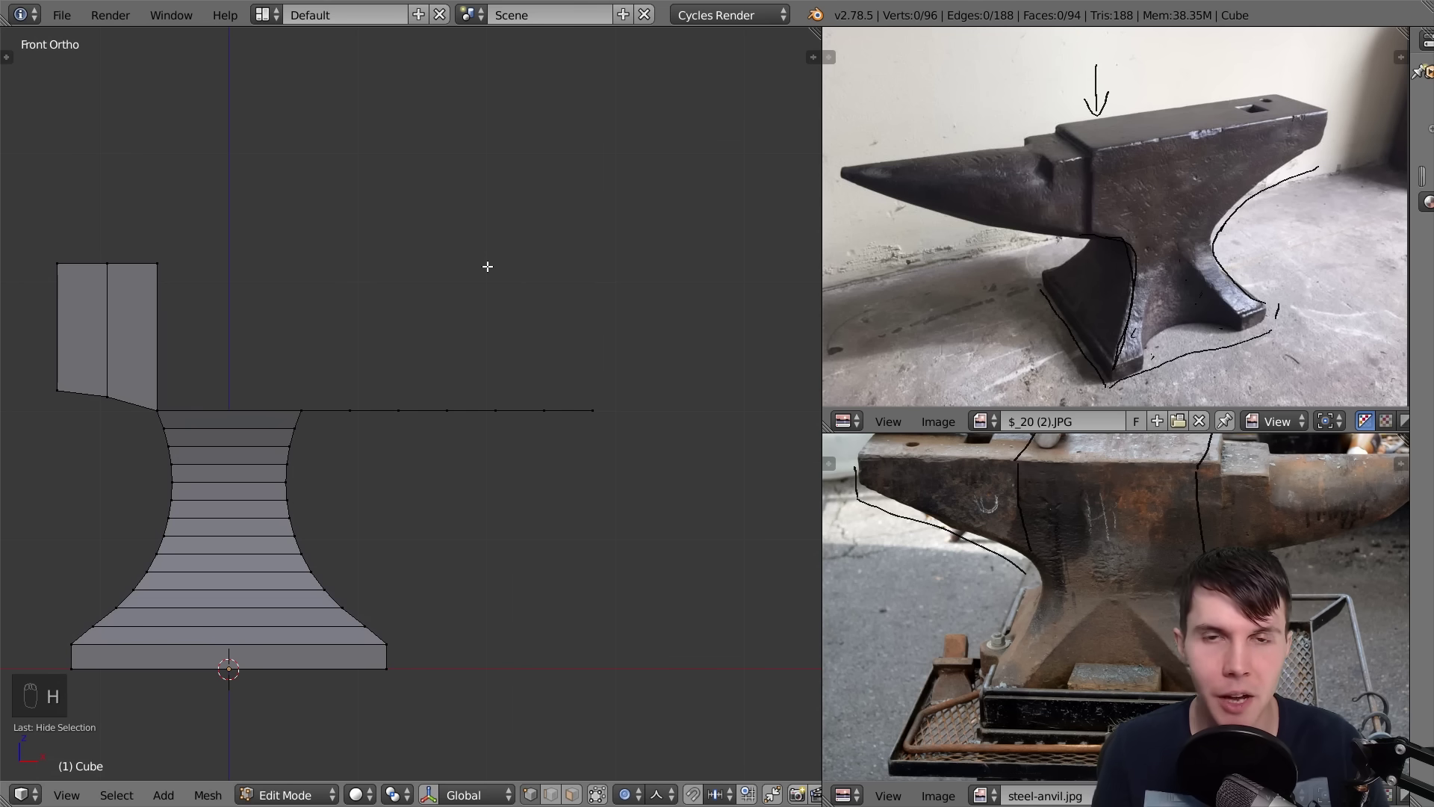
pyautogui.press('a')
pyautogui.press('a')
pyautogui.press('a')
pyautogui.press('b')
pyautogui.moveTo(585, 394); pyautogui.dragTo(603, 419)
pyautogui.press('g')
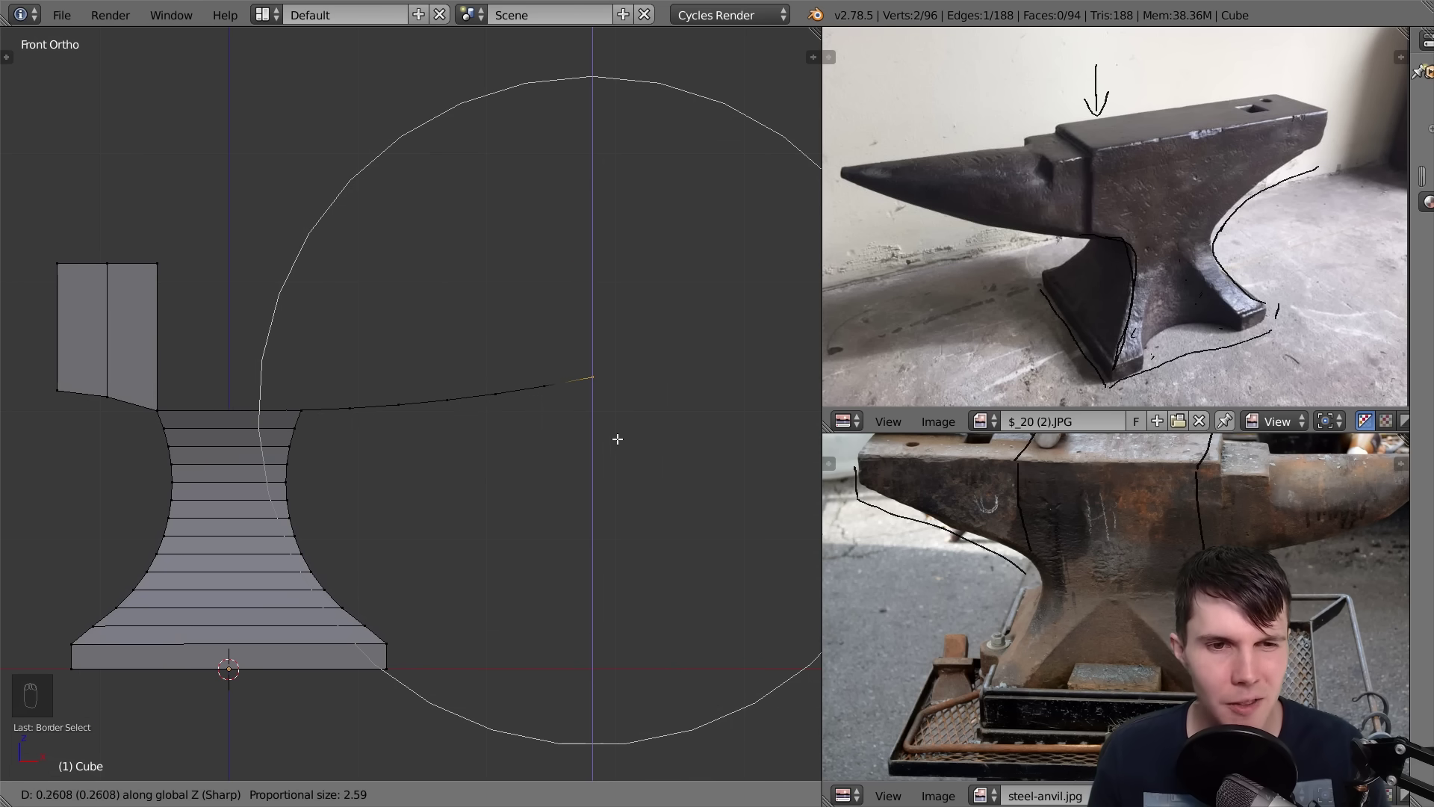
pyautogui.scroll(4, 637, 365)
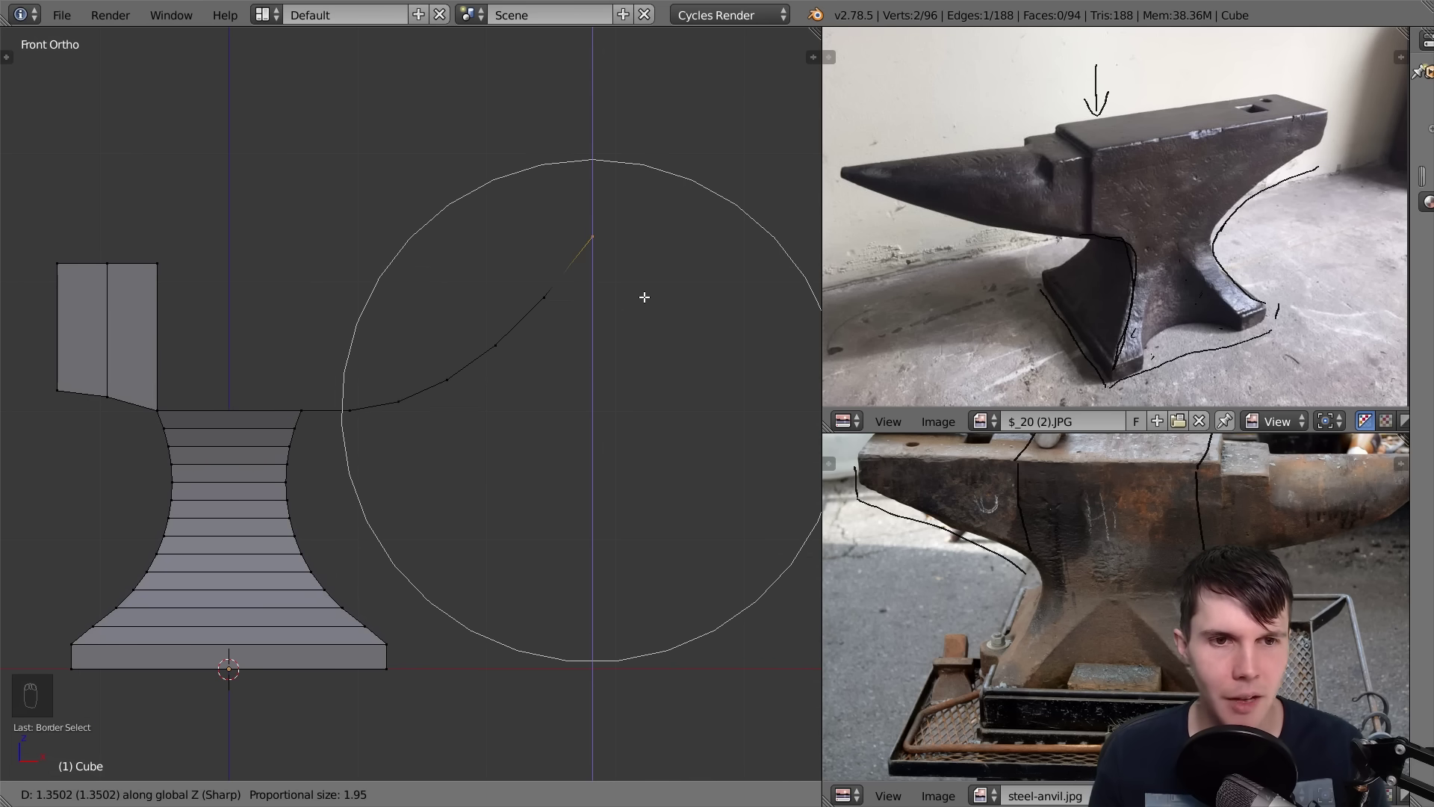
pyautogui.press('Escape')
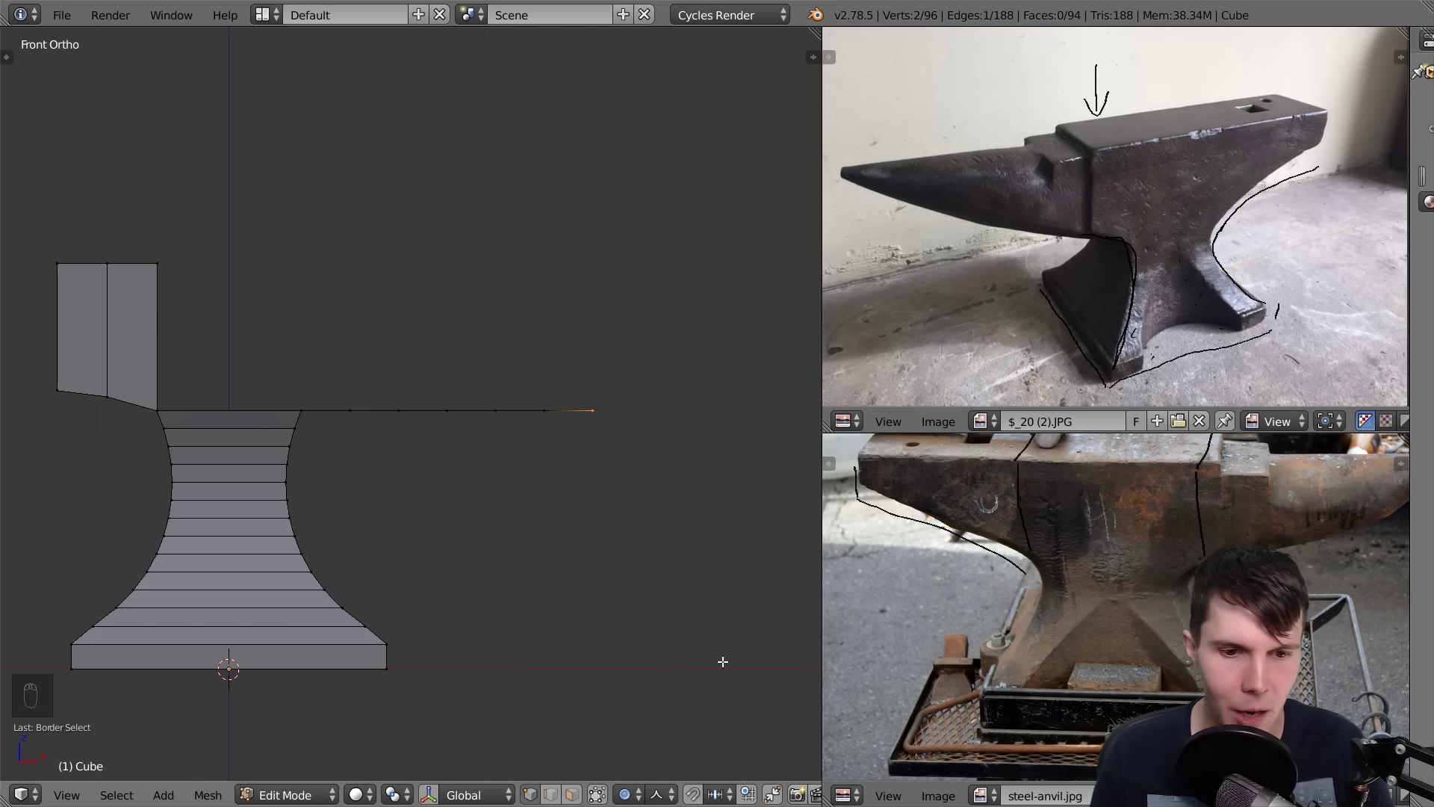
# With Sphere falloff, lift the end vertex along Z into a smooth curve, then unhide all faces
pyautogui.click(657, 793)
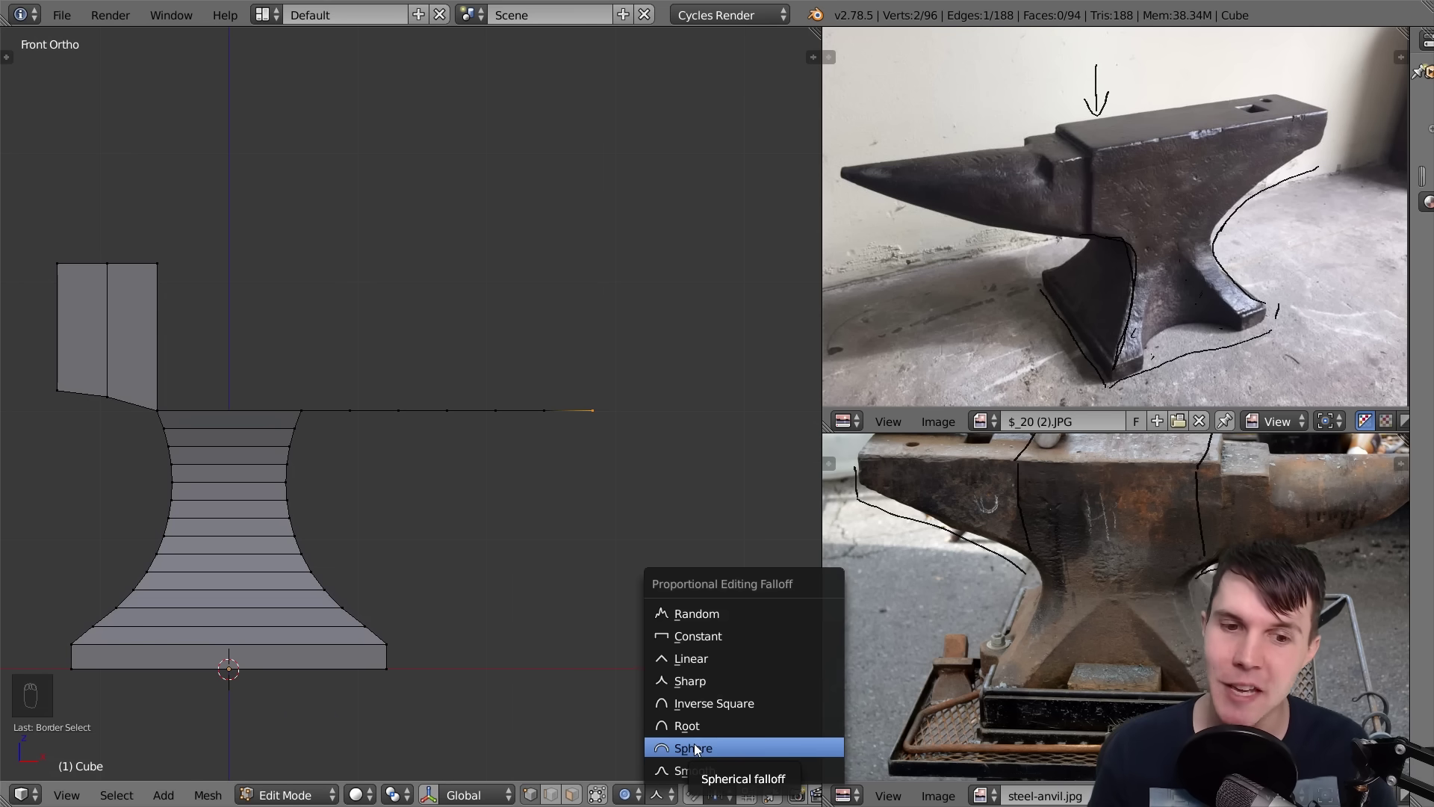
pyautogui.click(693, 748)
pyautogui.press('g')
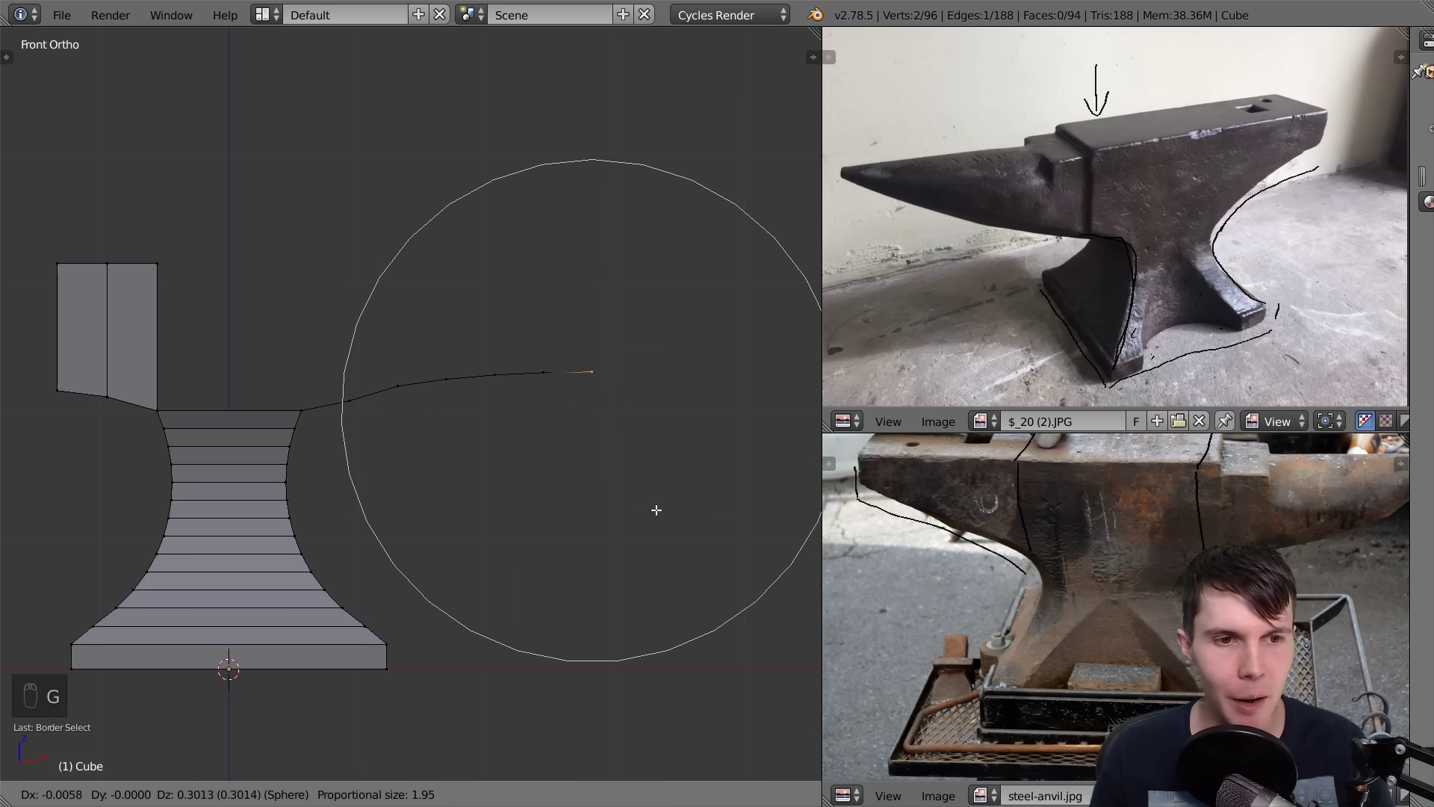
pyautogui.press('z')
pyautogui.scroll(-1, 638, 449)
pyautogui.scroll(-1, 636, 429)
pyautogui.scroll(1, 635, 426)
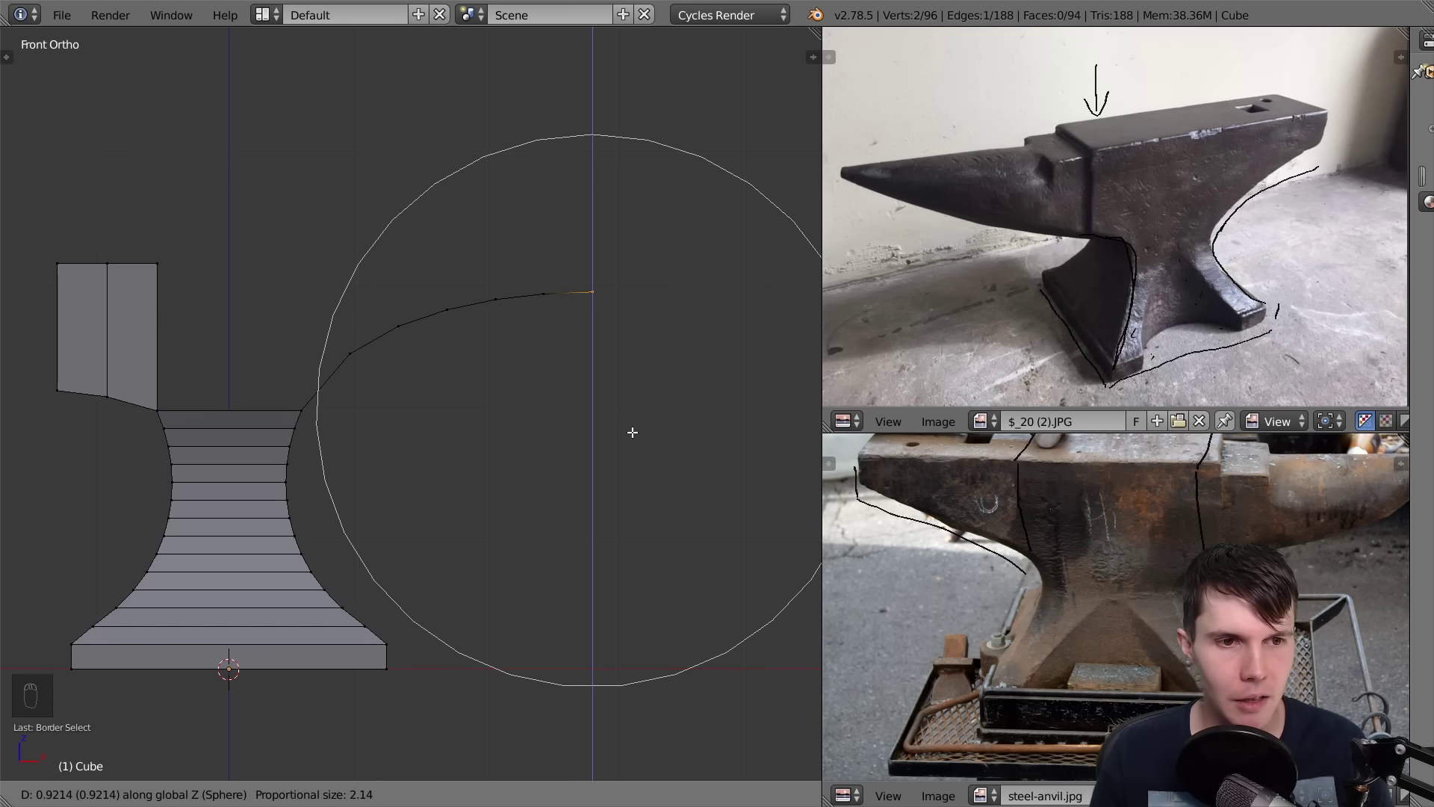
pyautogui.click(633, 432)
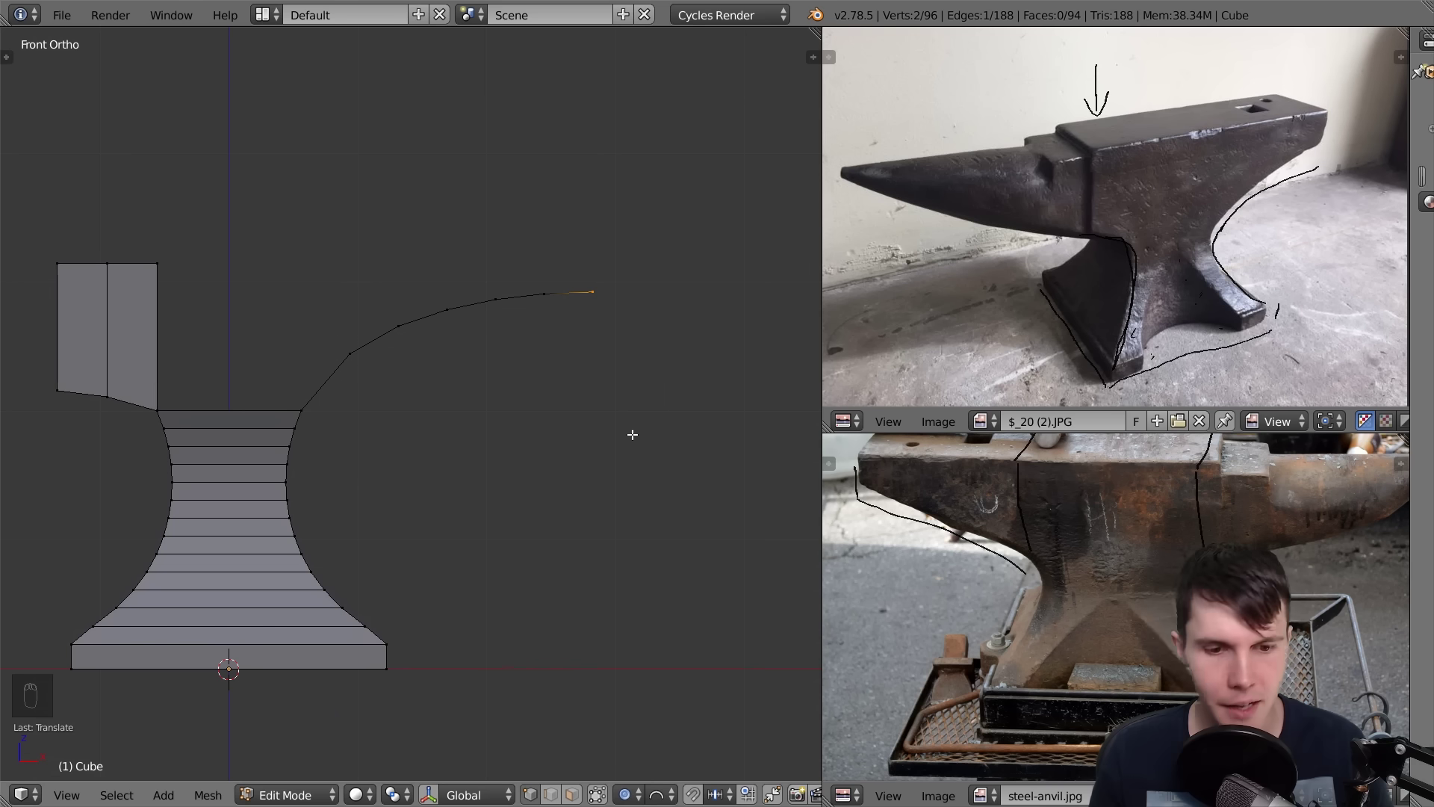
pyautogui.hotkey('alt', 'h')
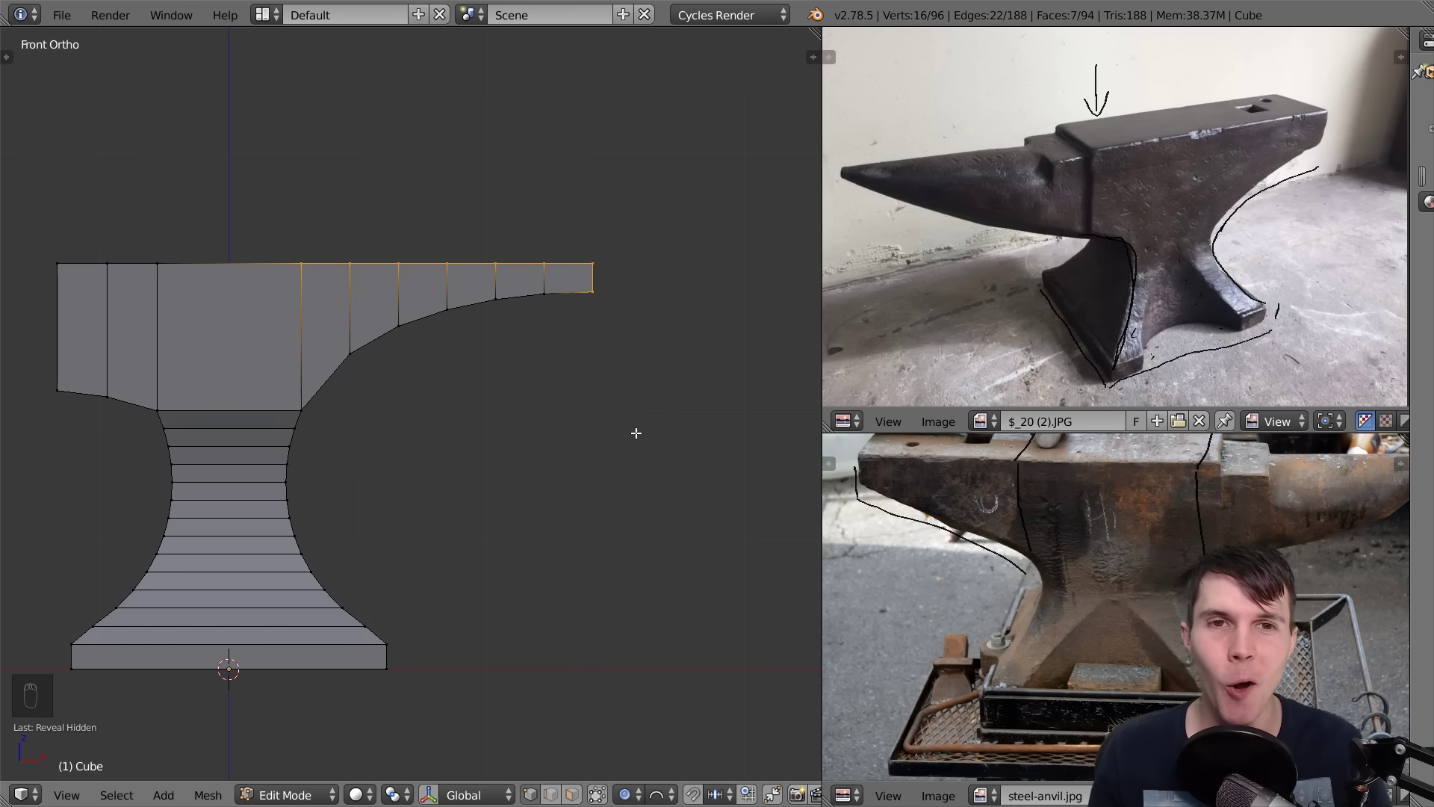
# Select the waist and base, turn off proportional editing, and try a vertical squash before undoing it
pyautogui.keyDown('shift'); pyautogui.moveTo(505, 461); pyautogui.dragTo(610, 450, button='middle'); pyautogui.keyUp('shift')
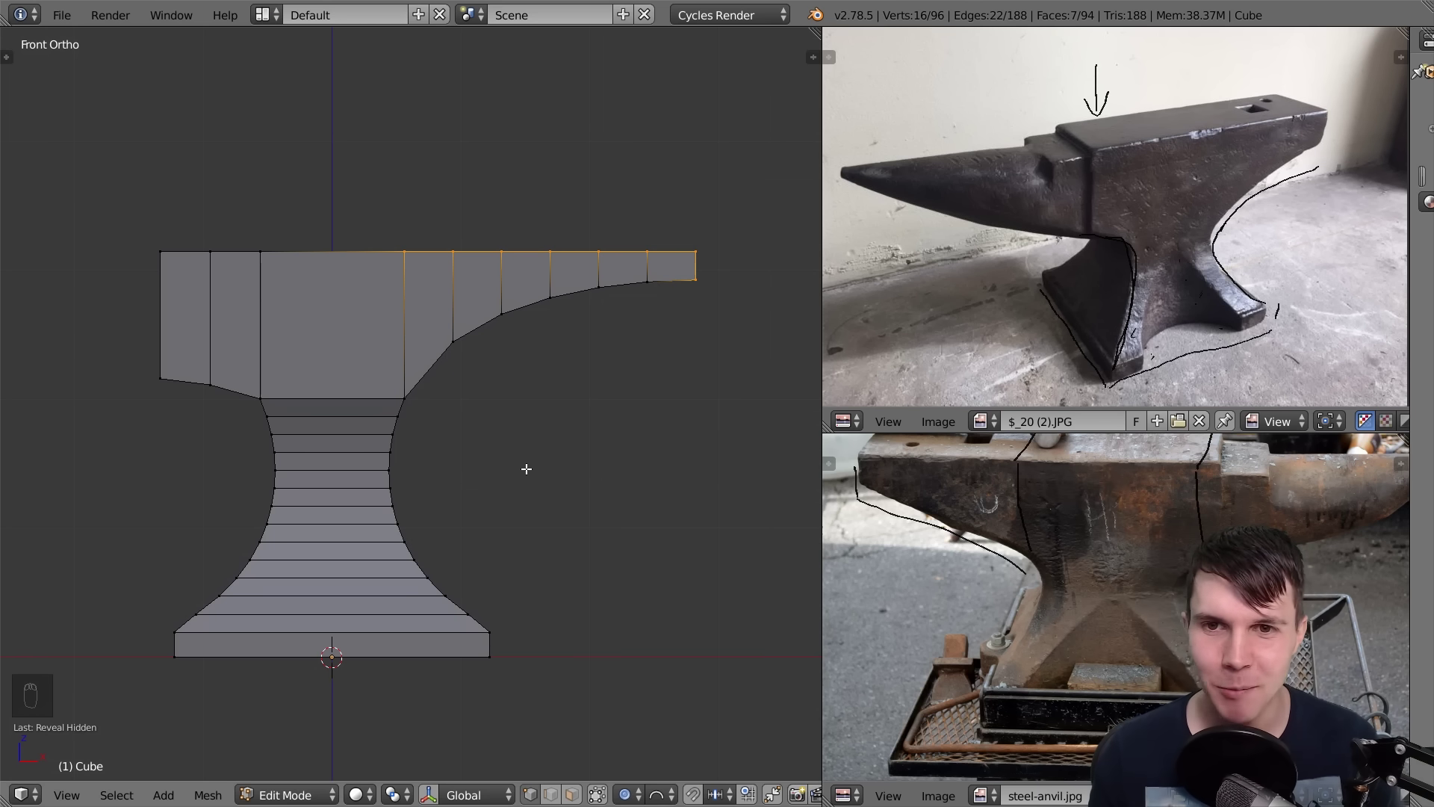
pyautogui.moveTo(439, 458)
pyautogui.mouseDown(button='middle')
pyautogui.moveTo(557, 483)
pyautogui.moveTo(491, 473)
pyautogui.moveTo(550, 403)
pyautogui.mouseUp(button='middle')
pyautogui.press('KP_1')
pyautogui.press('a')
pyautogui.press('a')
pyautogui.press('b')
pyautogui.moveTo(233, 333)
pyautogui.mouseDown()
pyautogui.moveTo(741, 625)
pyautogui.moveTo(764, 622)
pyautogui.mouseUp()
pyautogui.press('o')
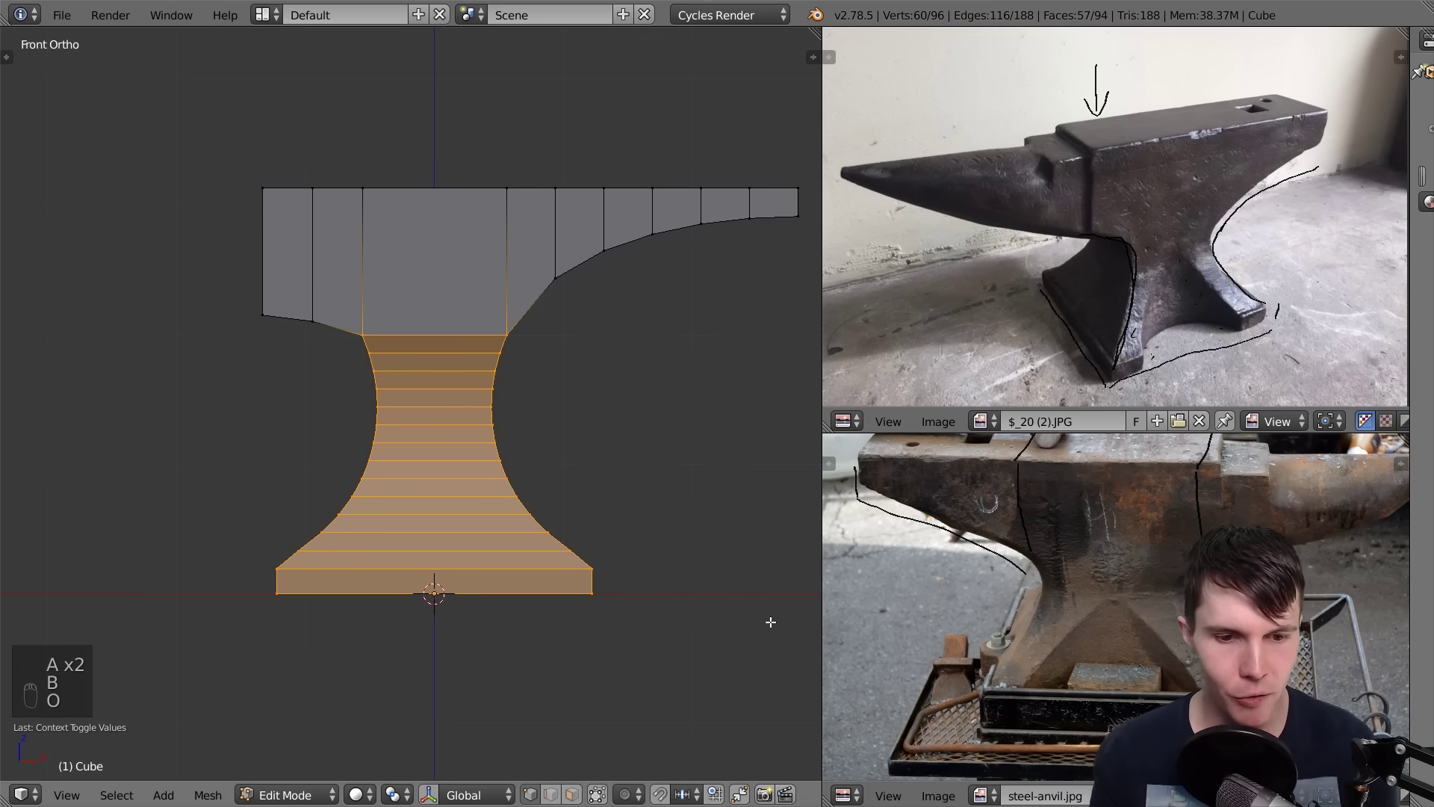
pyautogui.press('s')
pyautogui.press('z')
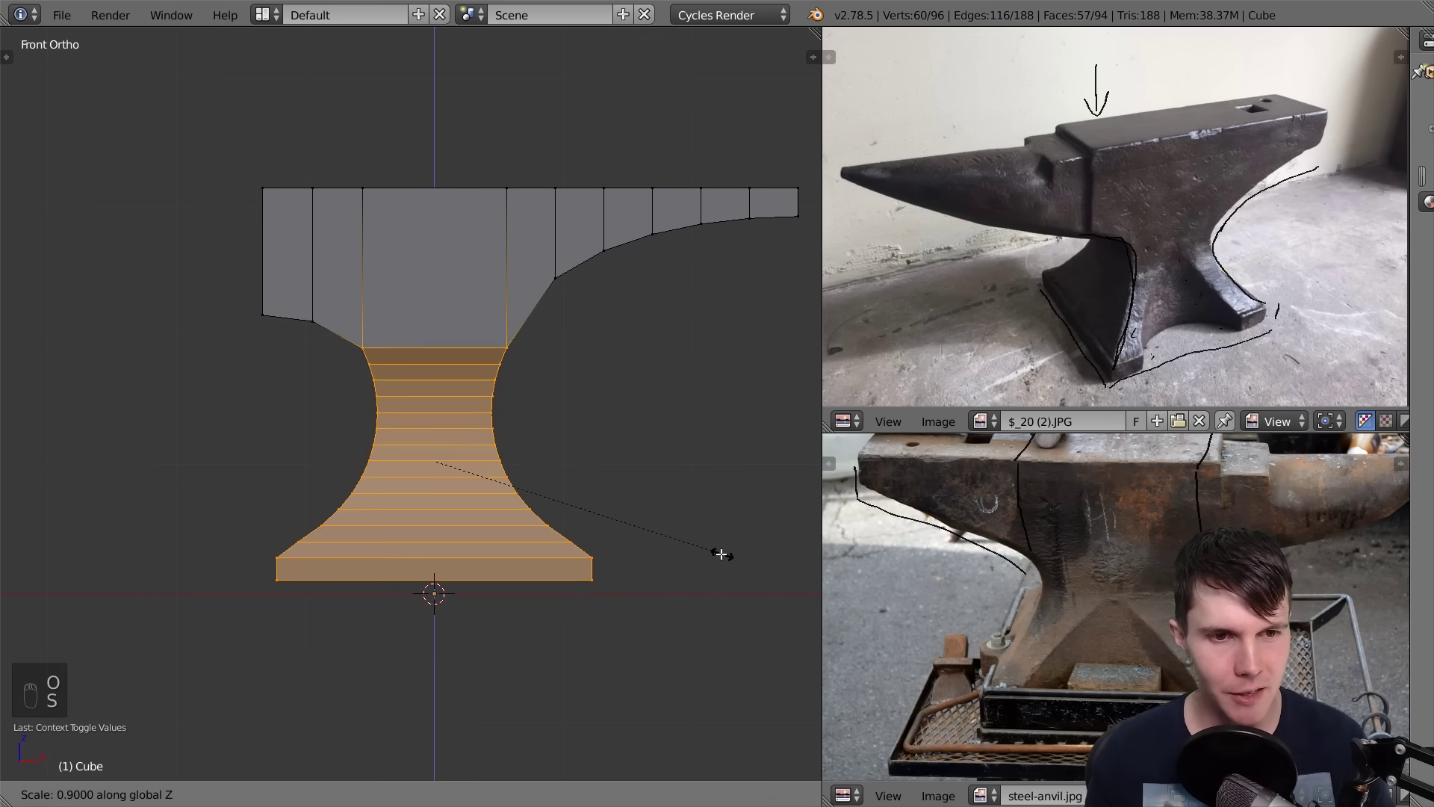
pyautogui.click(706, 547)
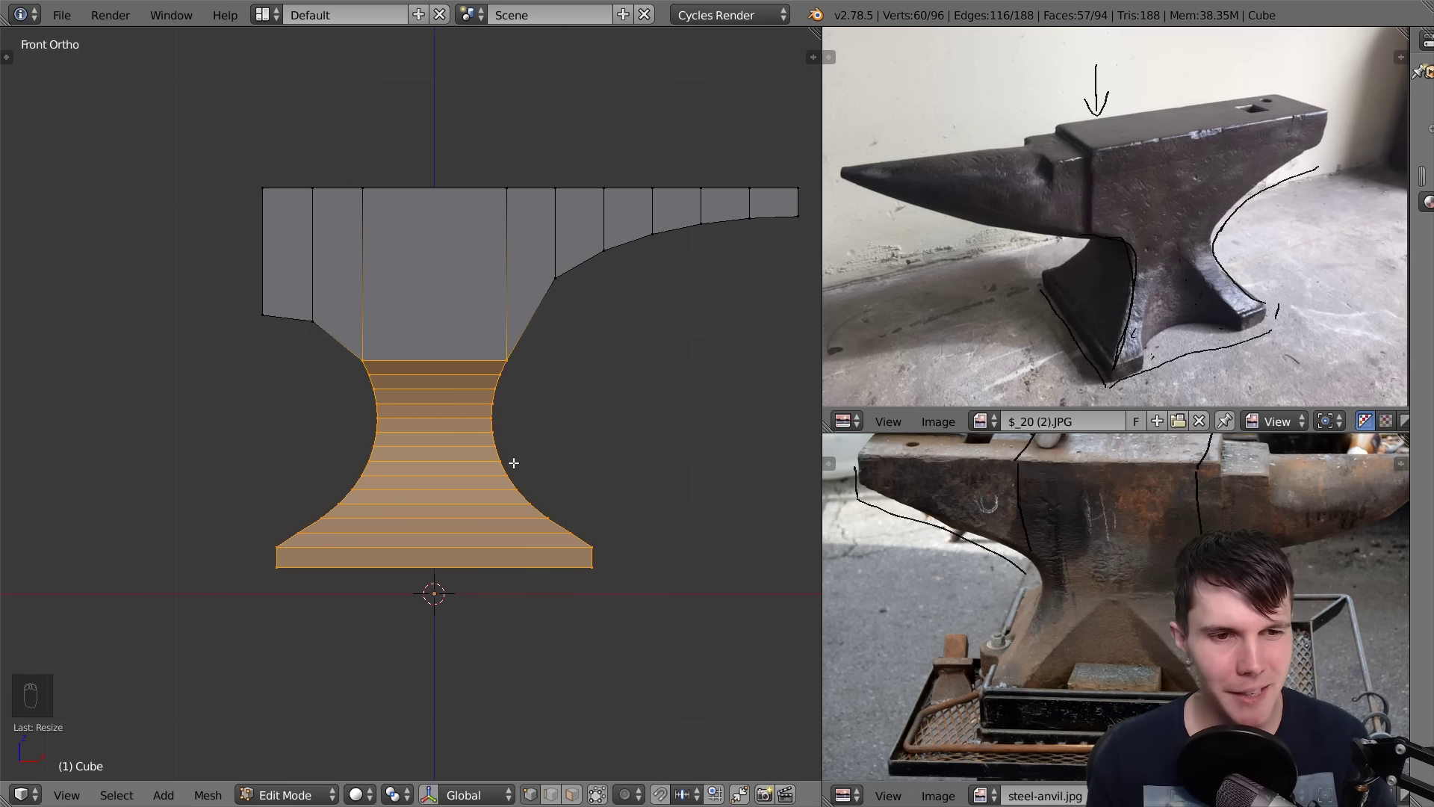
pyautogui.hotkey('ctrl', 'z')
pyautogui.hotkey('ctrl', 'z')
pyautogui.hotkey('ctrl', 'z')
# Squash the lower part to 0.7 height on Z and raise it to meet the top block
pyautogui.scroll(-1, 557, 475)
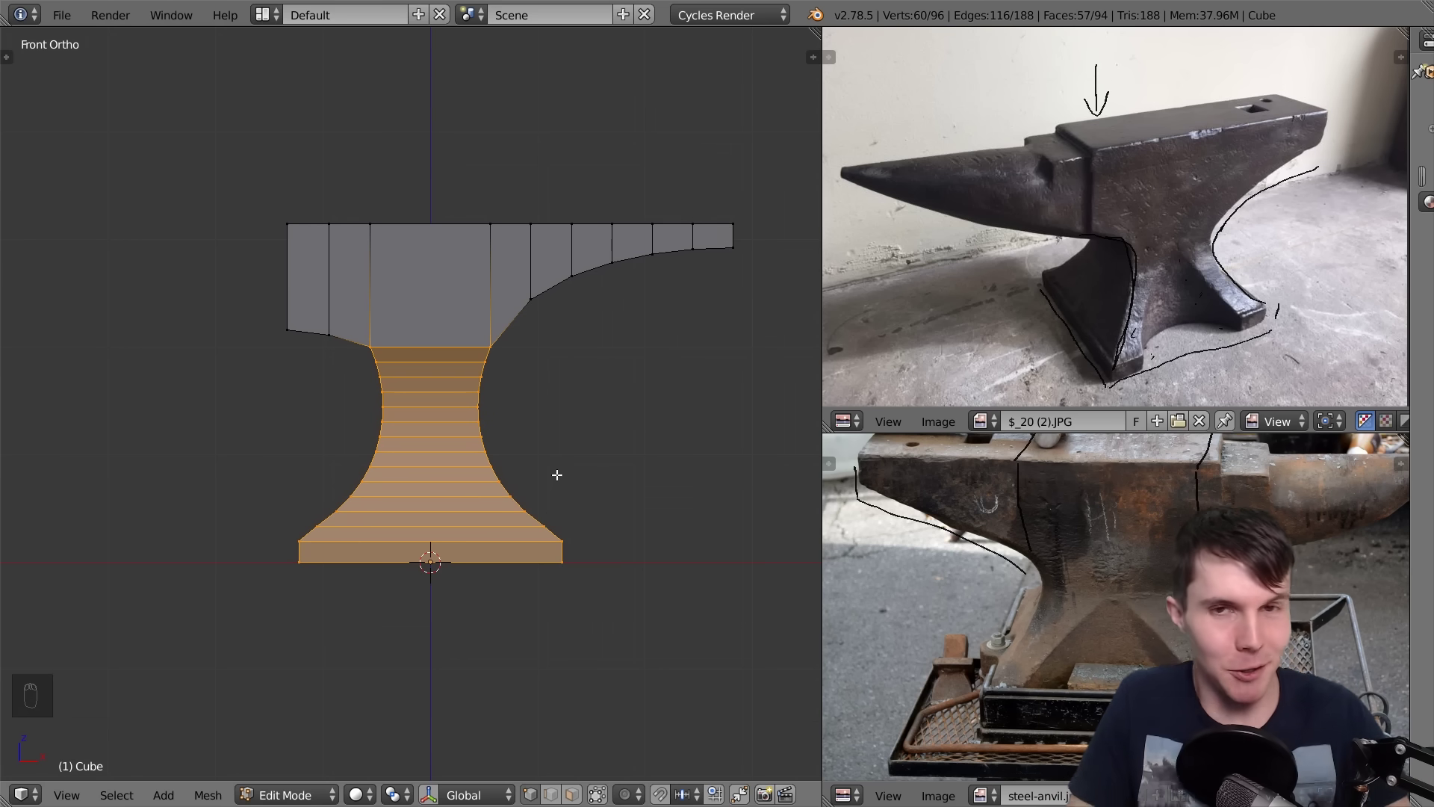
pyautogui.press('s')
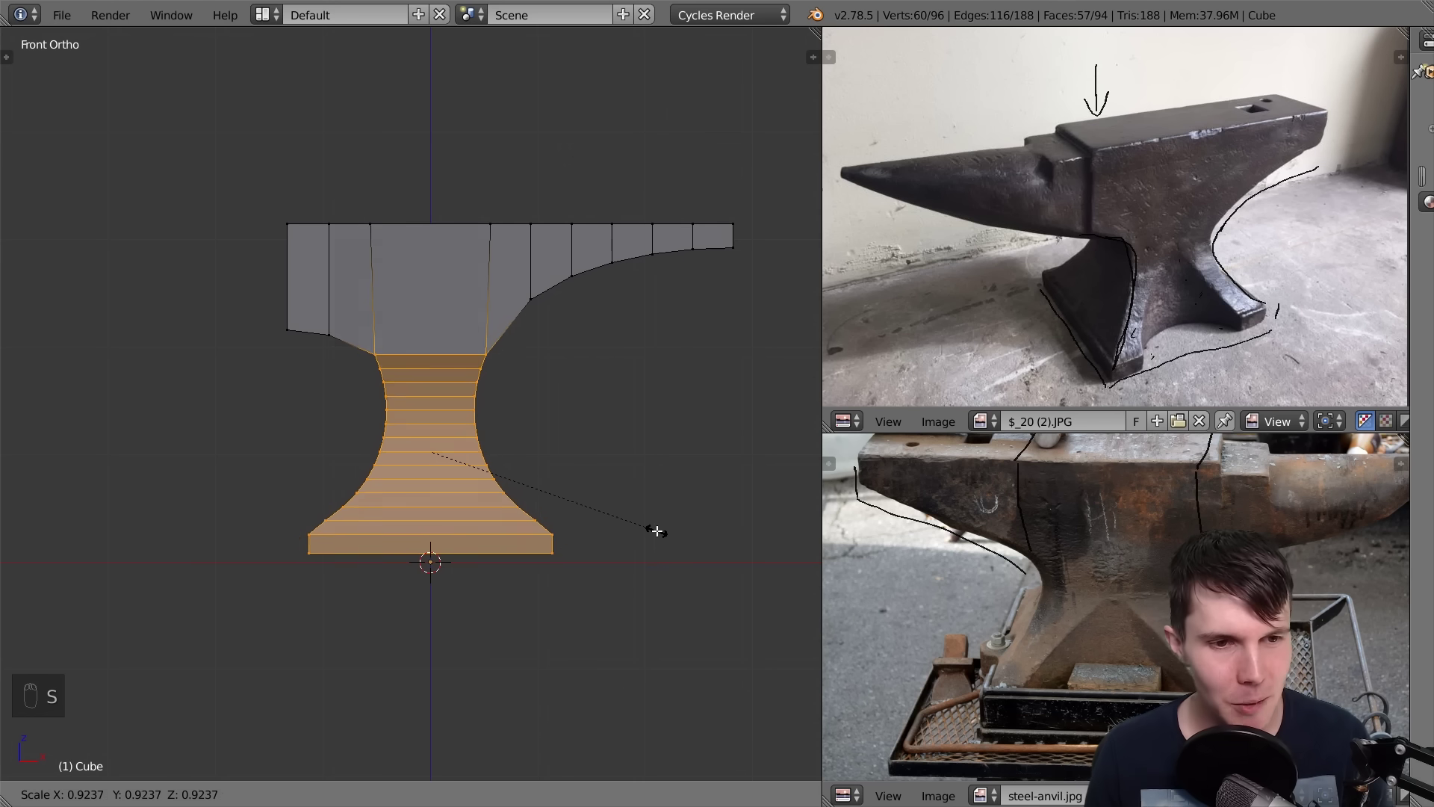
pyautogui.press('z')
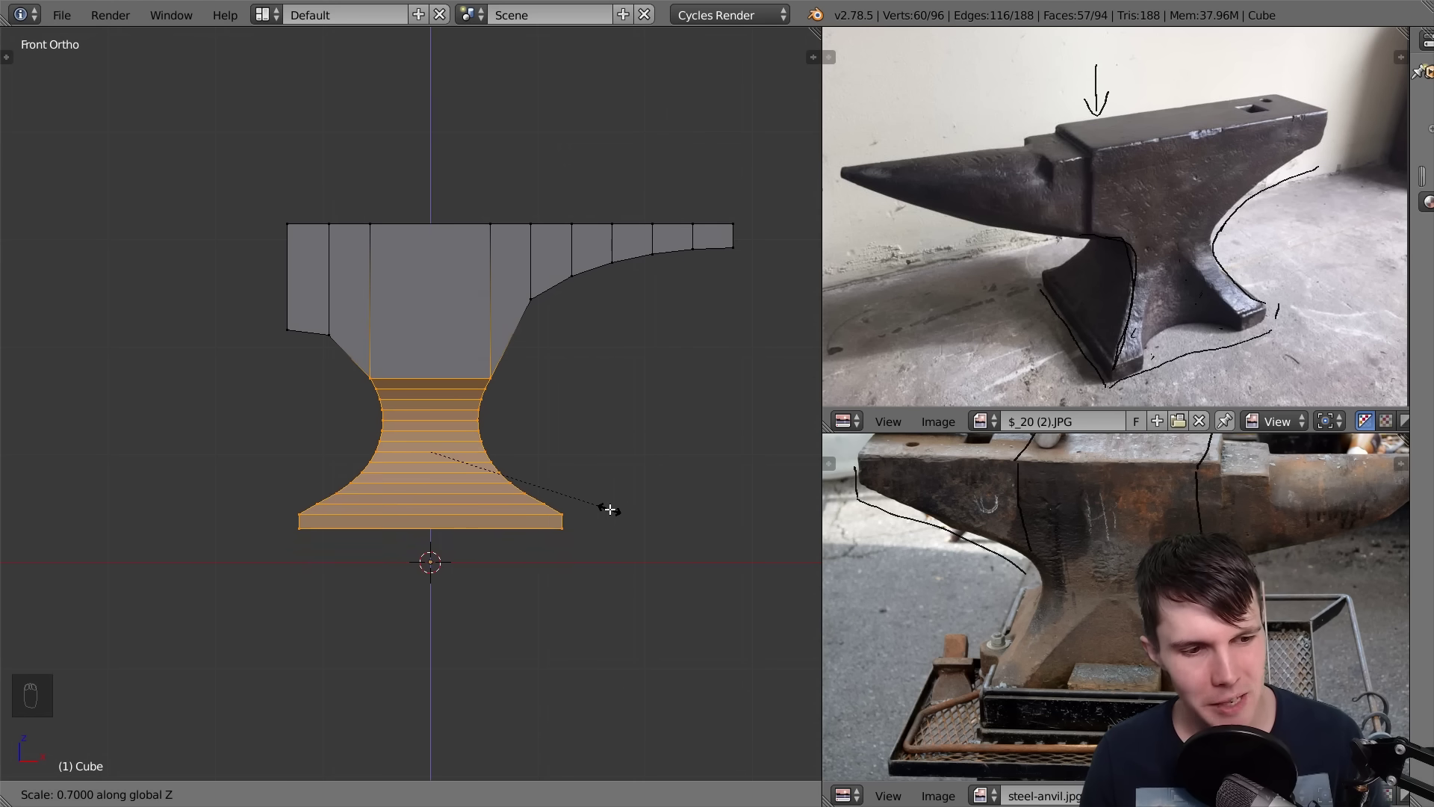
pyautogui.click(610, 509)
pyautogui.press('g')
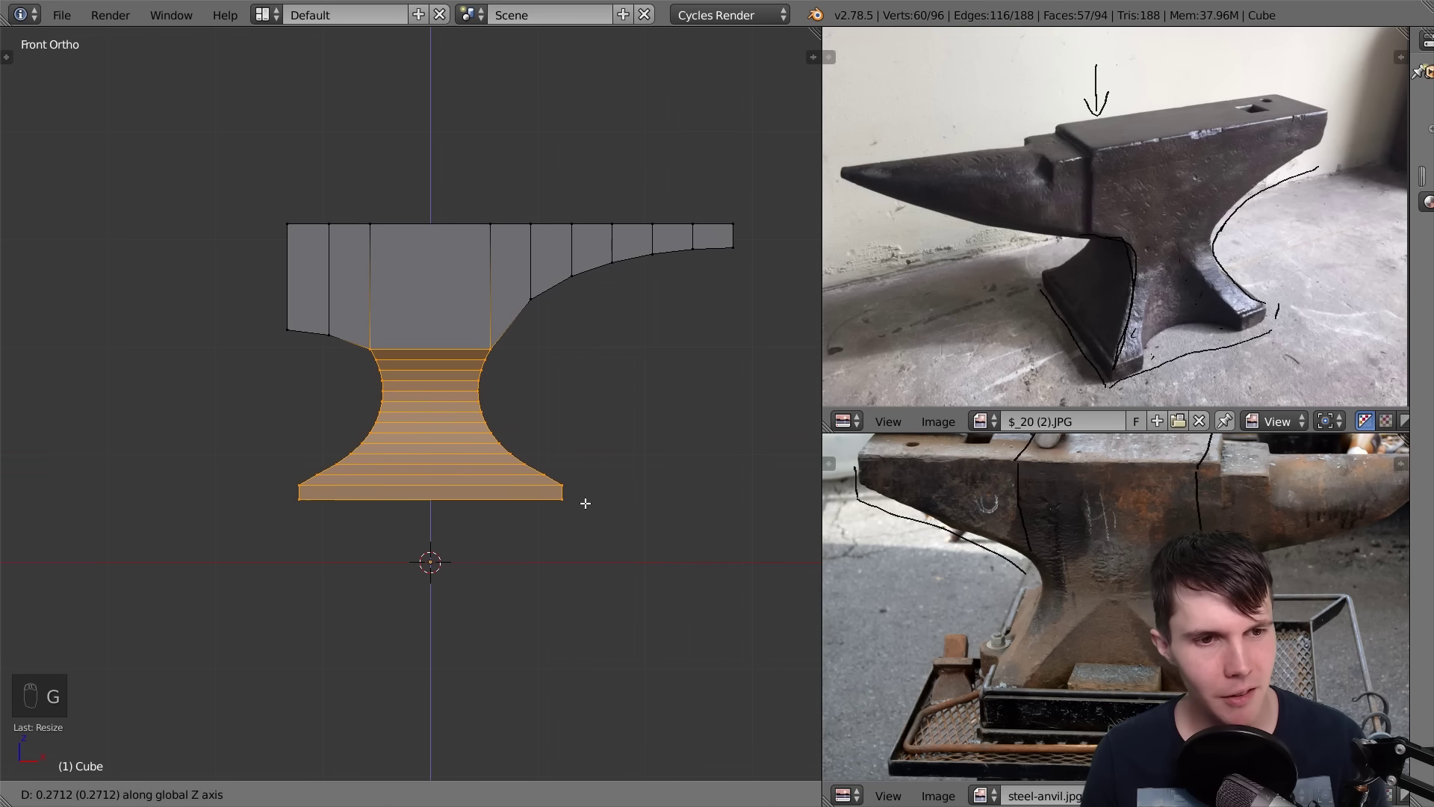
pyautogui.click(583, 502)
pyautogui.press('Tab')
pyautogui.scroll(-3, 611, 501)
pyautogui.moveTo(611, 501); pyautogui.dragTo(567, 544, button='middle')
pyautogui.press('Tab')
# Lower the entire anvil about 0.585 onto the ground grid, then return to Object Mode
pyautogui.press('KP_1')
pyautogui.scroll(4, 577, 545)
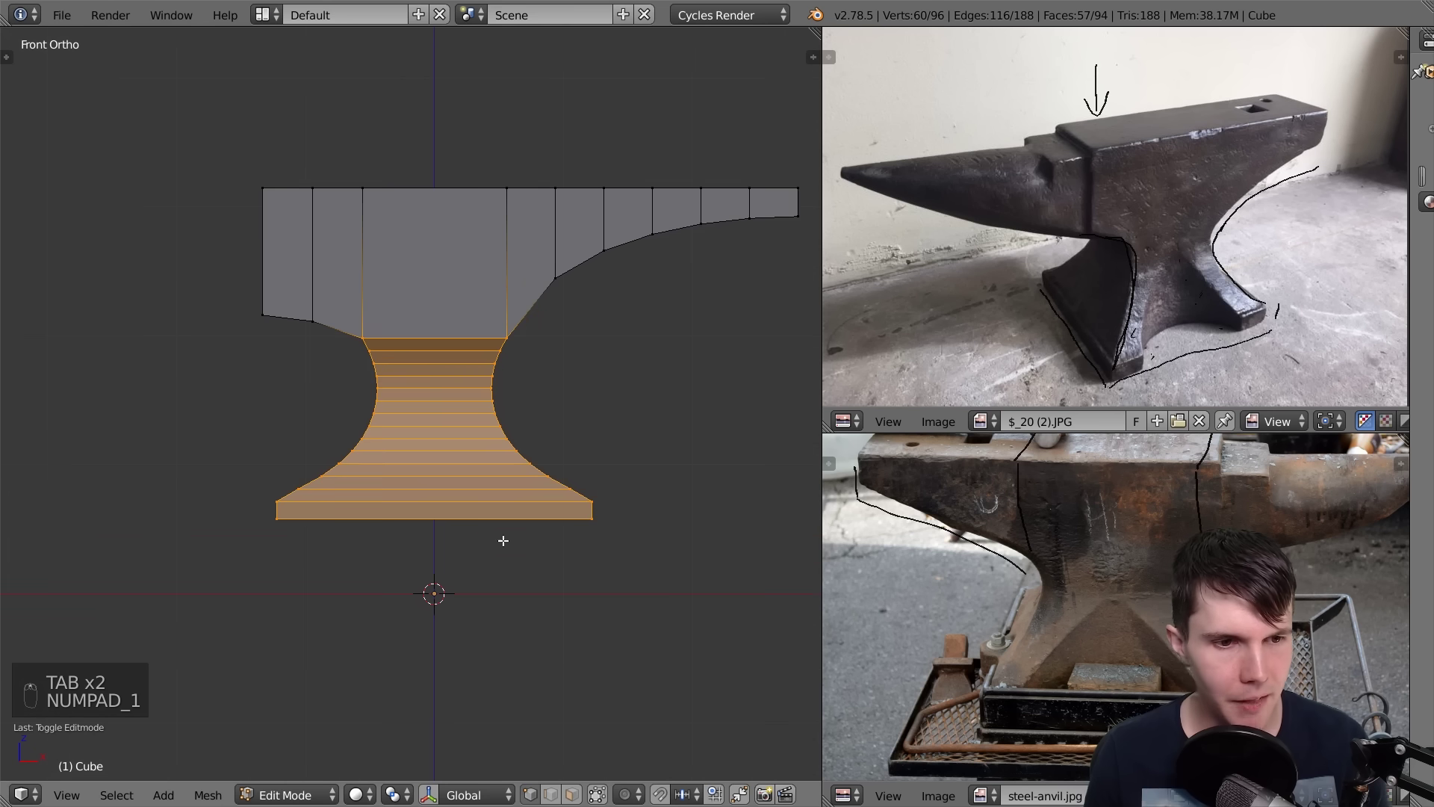
pyautogui.press('a')
pyautogui.press('a')
pyautogui.press('a')
pyautogui.press('a')
pyautogui.press('g')
pyautogui.press('z')
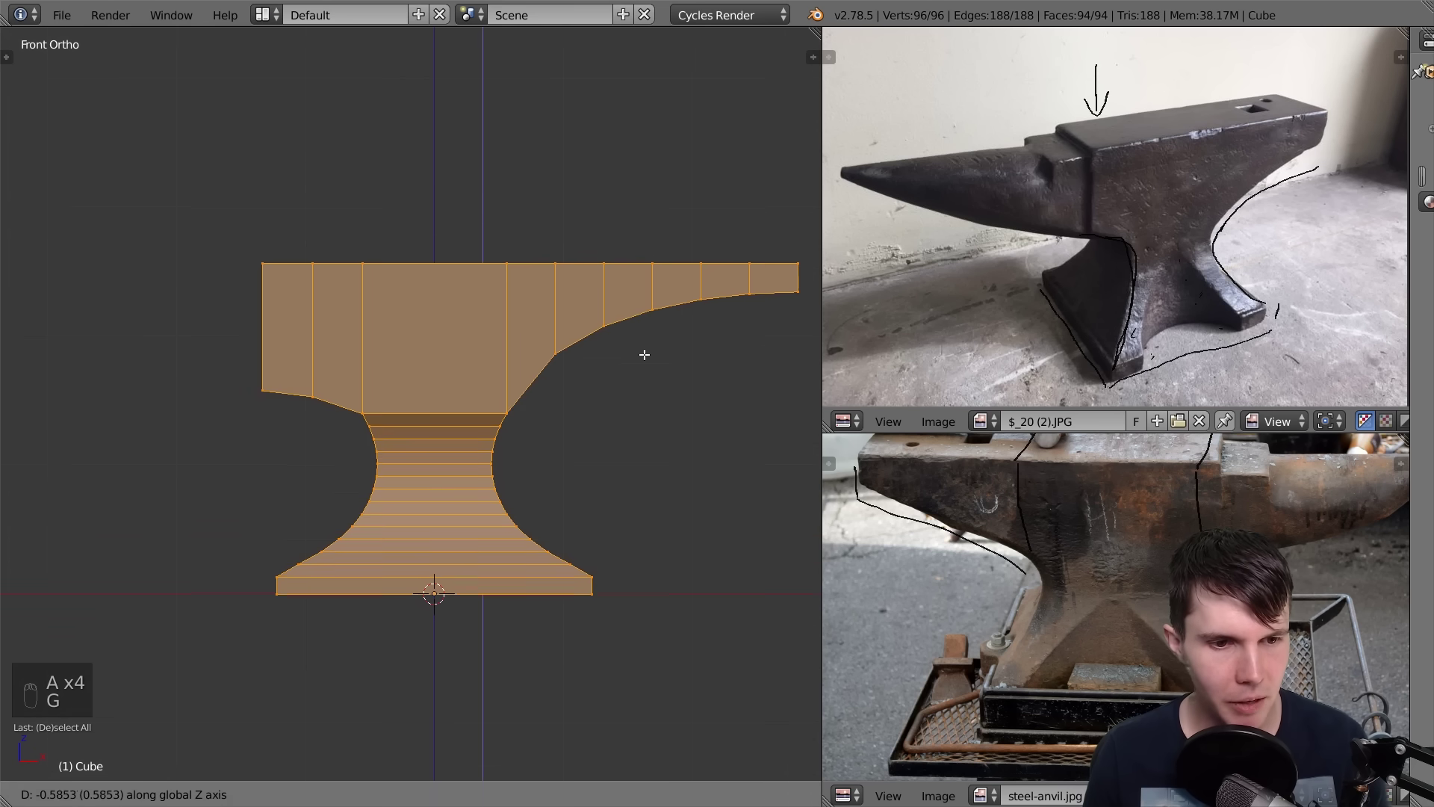
pyautogui.click(646, 324)
pyautogui.moveTo(647, 323); pyautogui.dragTo(639, 392, button='middle')
pyautogui.press('a')
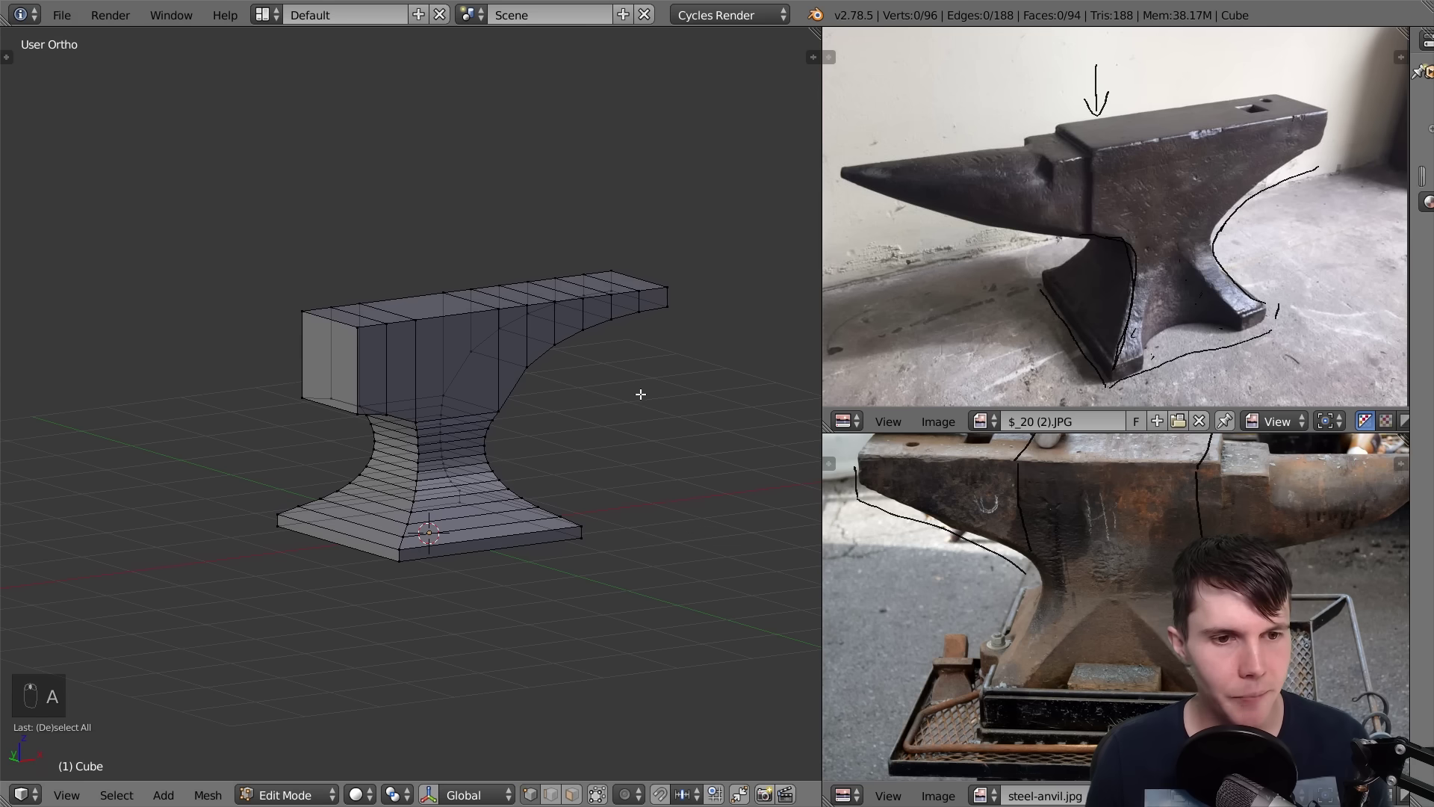
pyautogui.press('Tab')
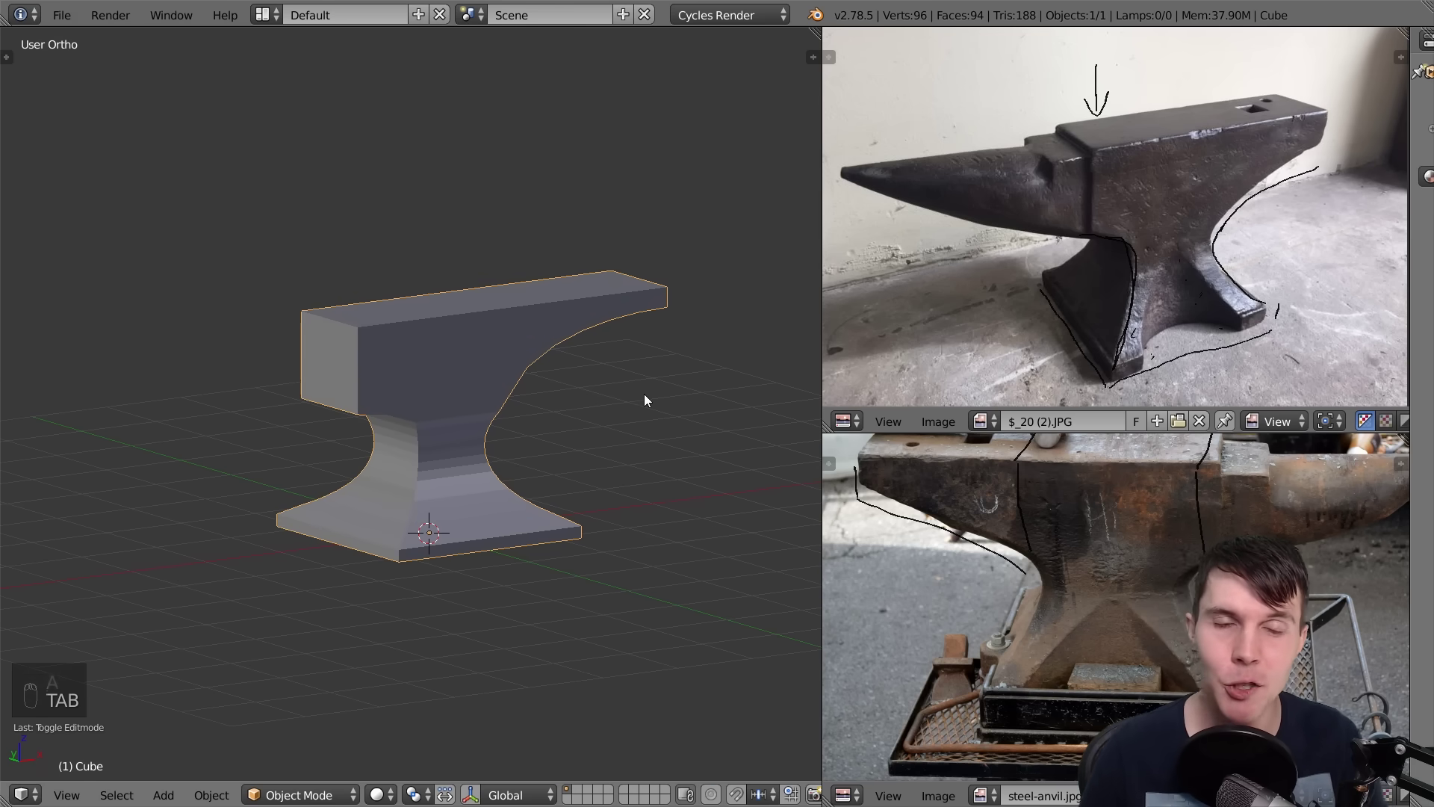